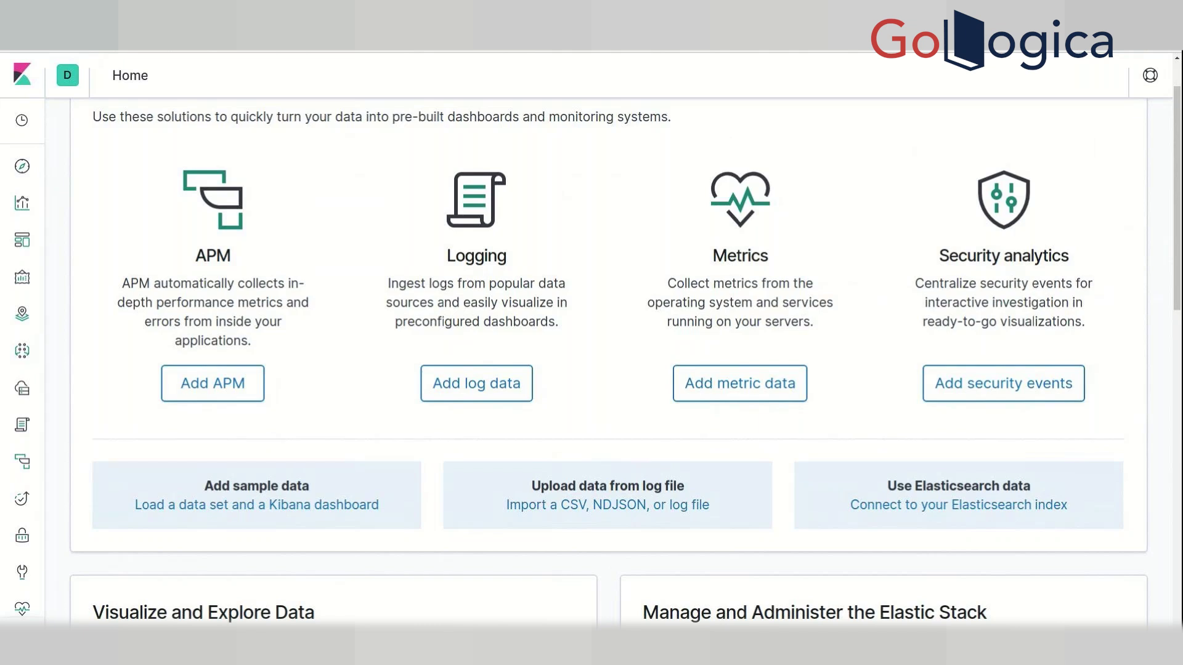
Step: Open the Dev Tools console and look through its saved Elasticsearch requests
{"action": "mouse_move", "coordinate": [23, 167]}
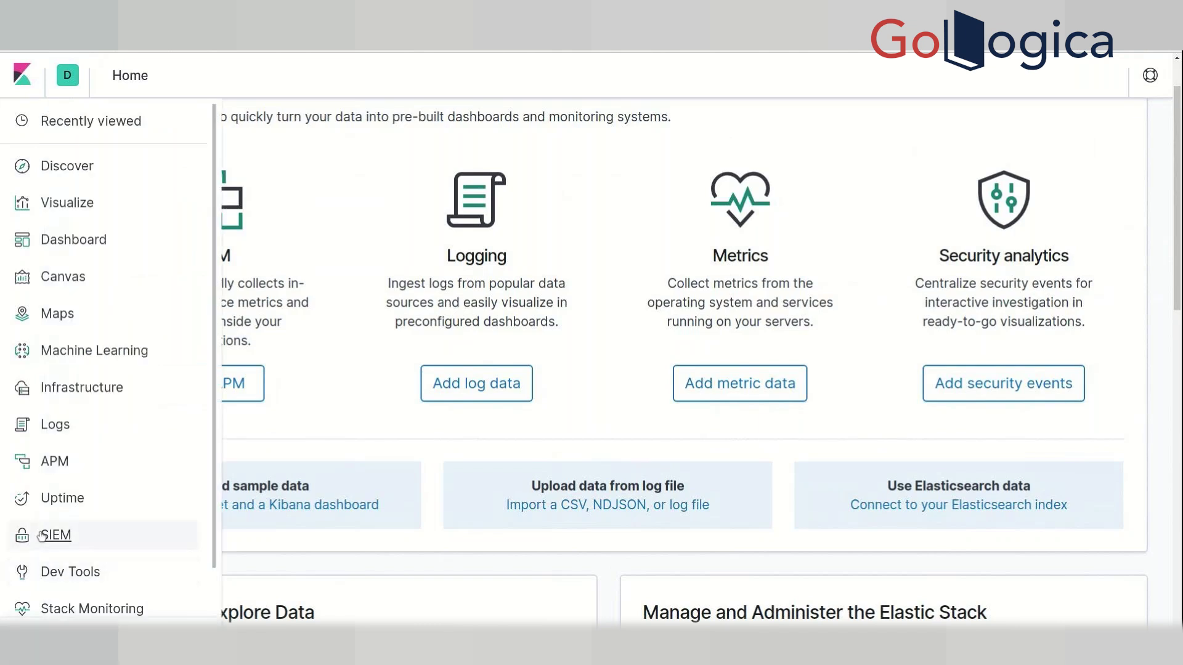
{"action": "scroll", "coordinate": [41, 536], "scroll_direction": "down", "scroll_amount": 1}
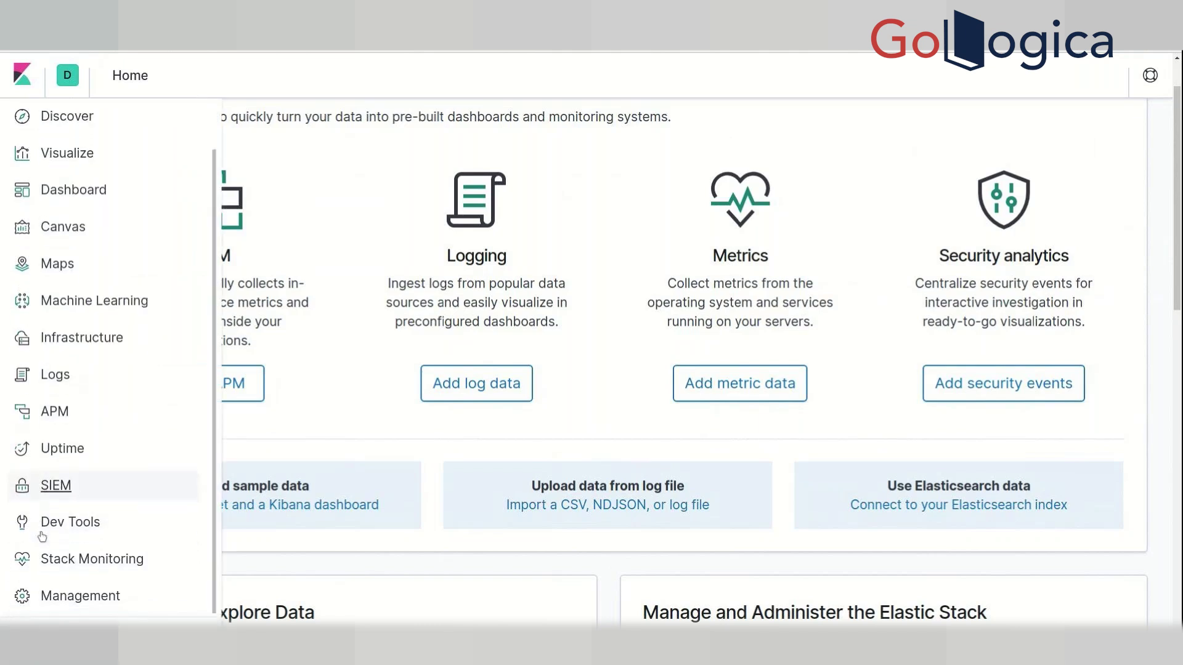
{"action": "left_click", "coordinate": [71, 522]}
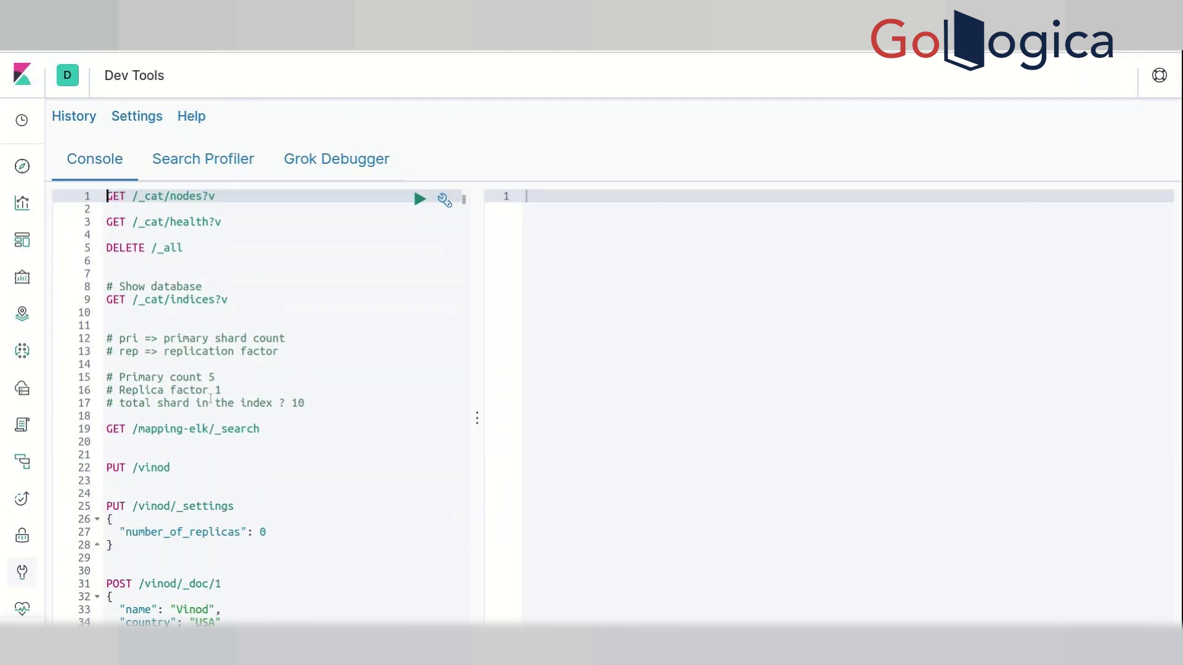
{"action": "scroll", "coordinate": [210, 399], "scroll_direction": "down", "scroll_amount": 12}
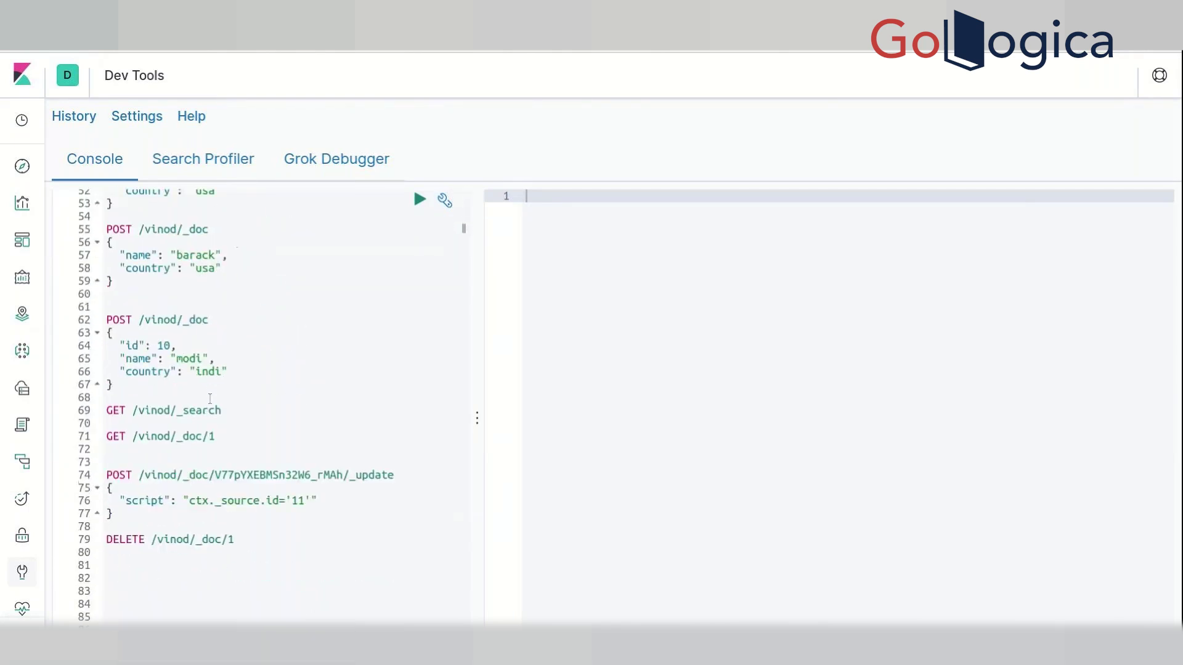
{"action": "scroll", "coordinate": [211, 399], "scroll_direction": "down", "scroll_amount": 10}
{"action": "scroll", "coordinate": [209, 399], "scroll_direction": "down", "scroll_amount": 2}
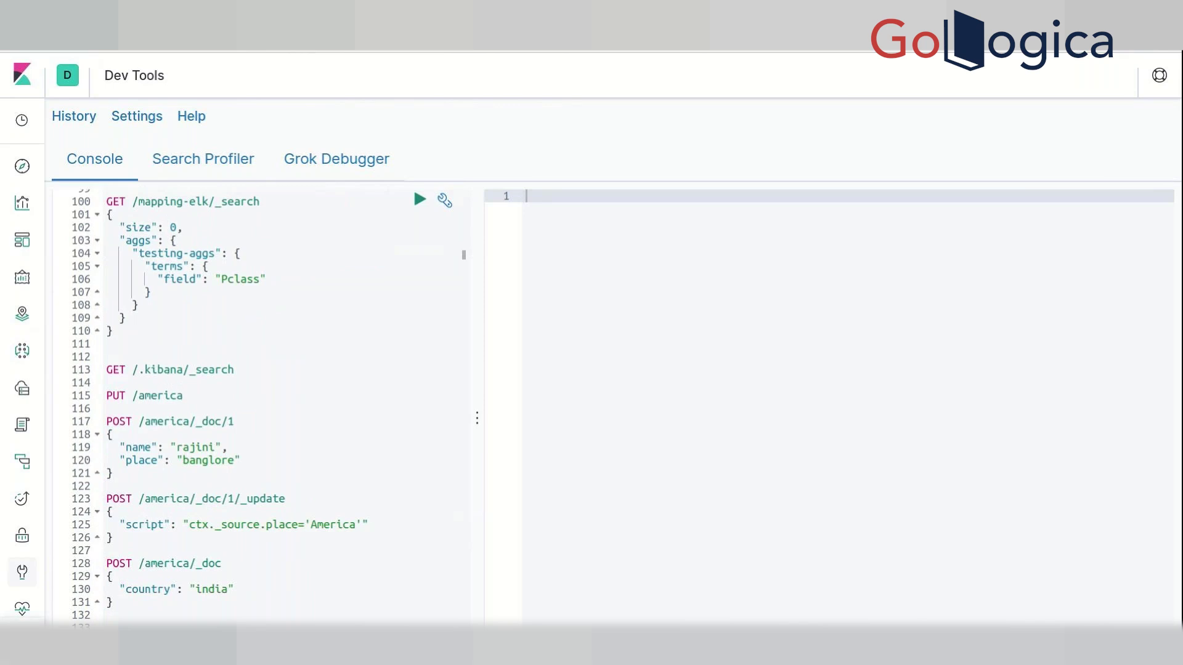
{"action": "mouse_move", "coordinate": [71, 582]}
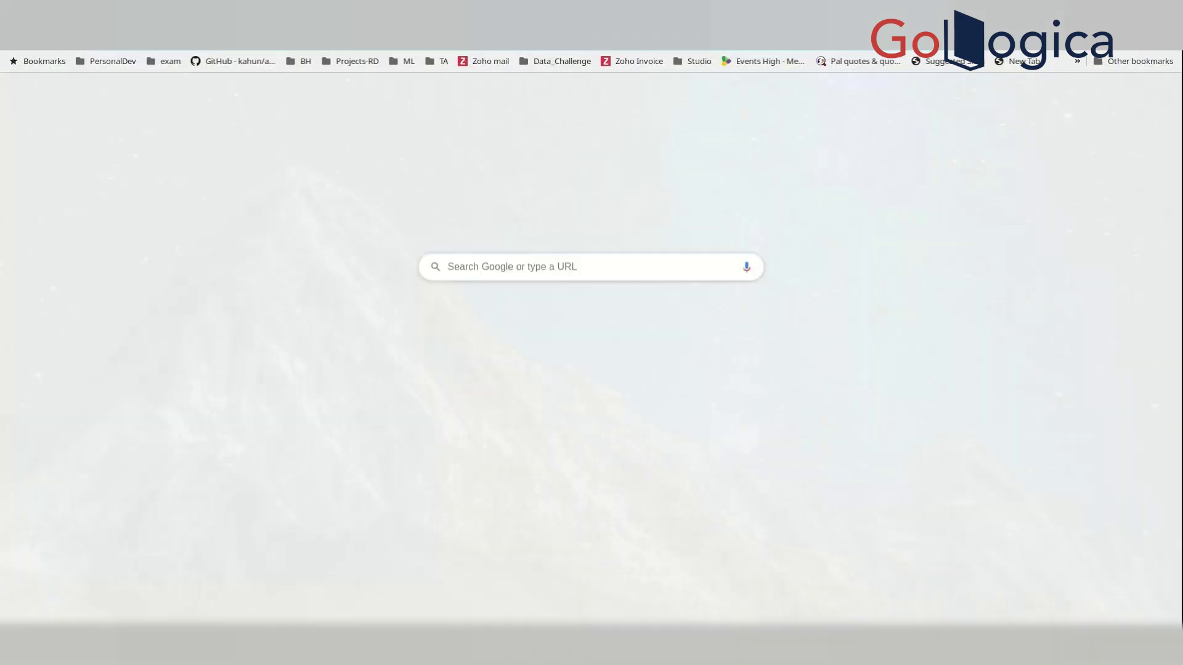
Step: Search Google for grafana and open the official Grafana Labs website
{"action": "type", "text": "grapfana"}
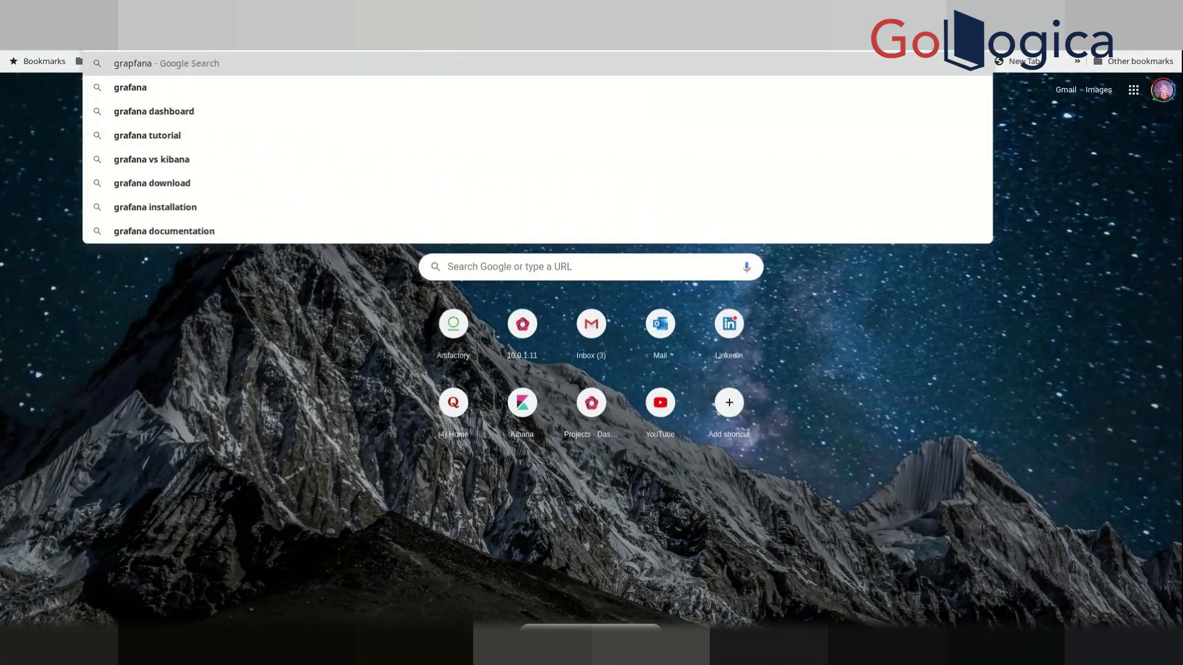
{"action": "key", "text": "Down"}
{"action": "key", "text": "Return"}
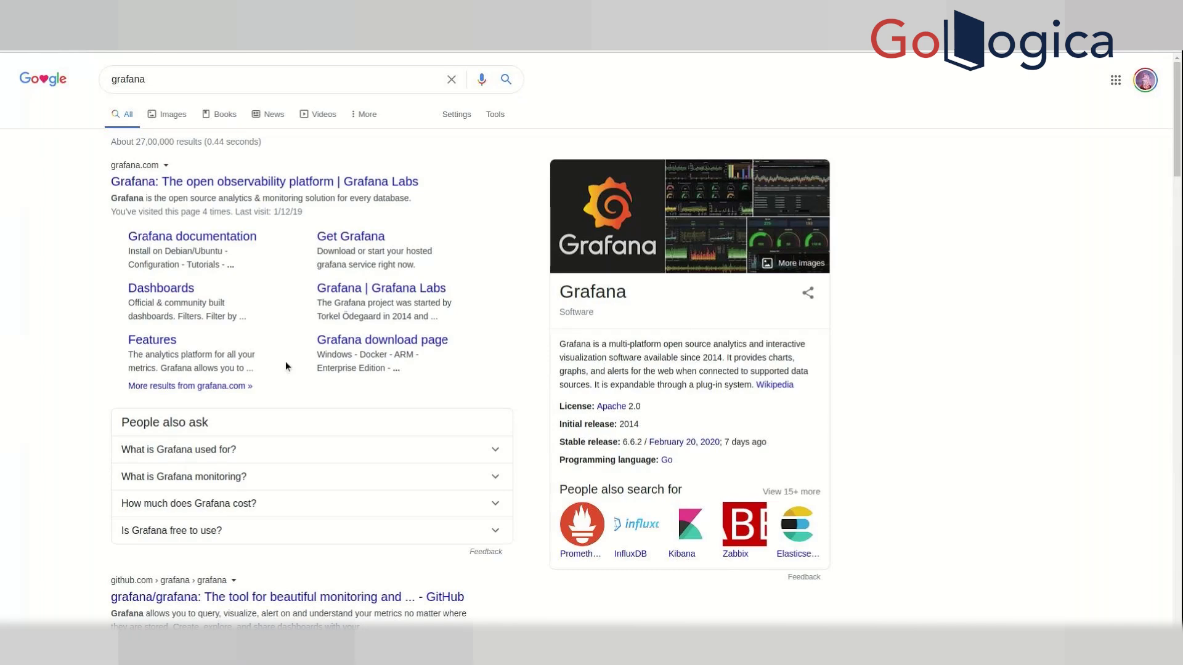
{"action": "left_click", "coordinate": [299, 180]}
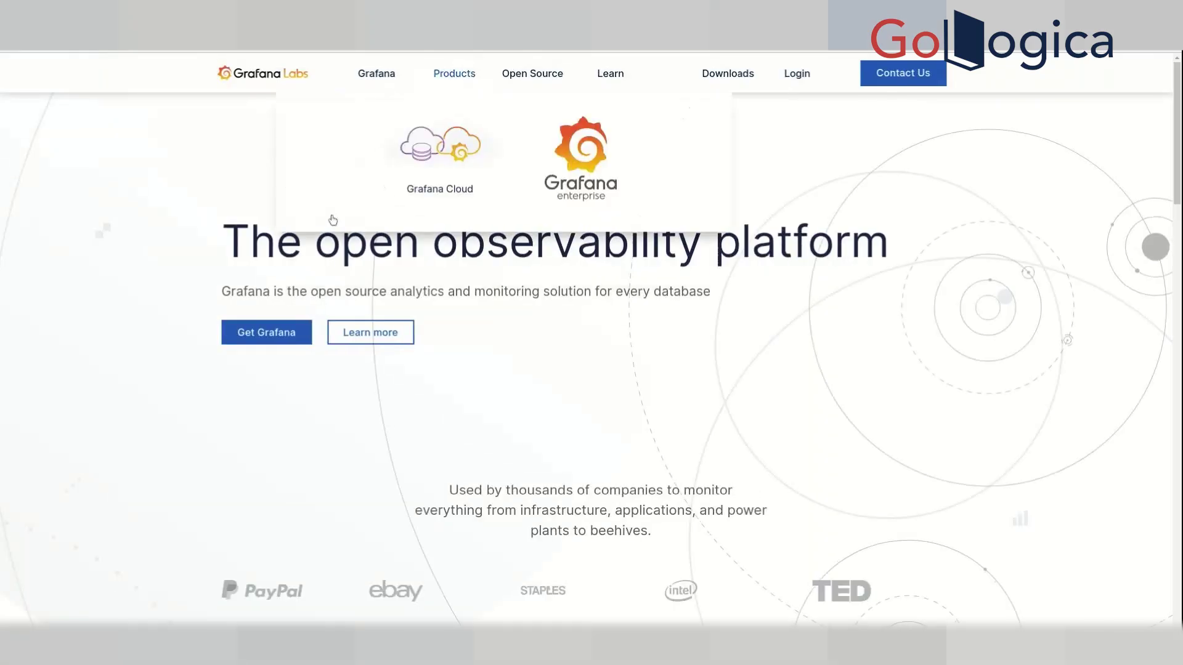
Step: Open Grafana's live demo and look over the panels of the Grafana Play Home dashboard
{"action": "scroll", "coordinate": [256, 349], "scroll_direction": "down", "scroll_amount": 5}
{"action": "scroll", "coordinate": [256, 349], "scroll_direction": "down", "scroll_amount": 3}
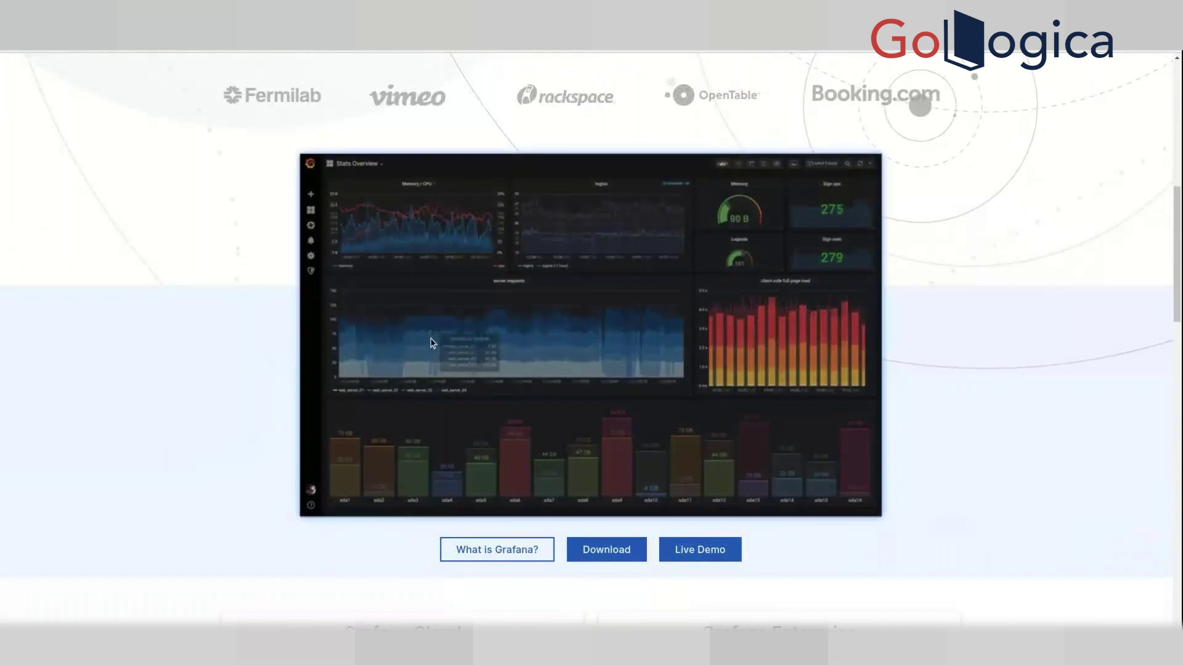
{"action": "scroll", "coordinate": [674, 379], "scroll_direction": "down", "scroll_amount": 2}
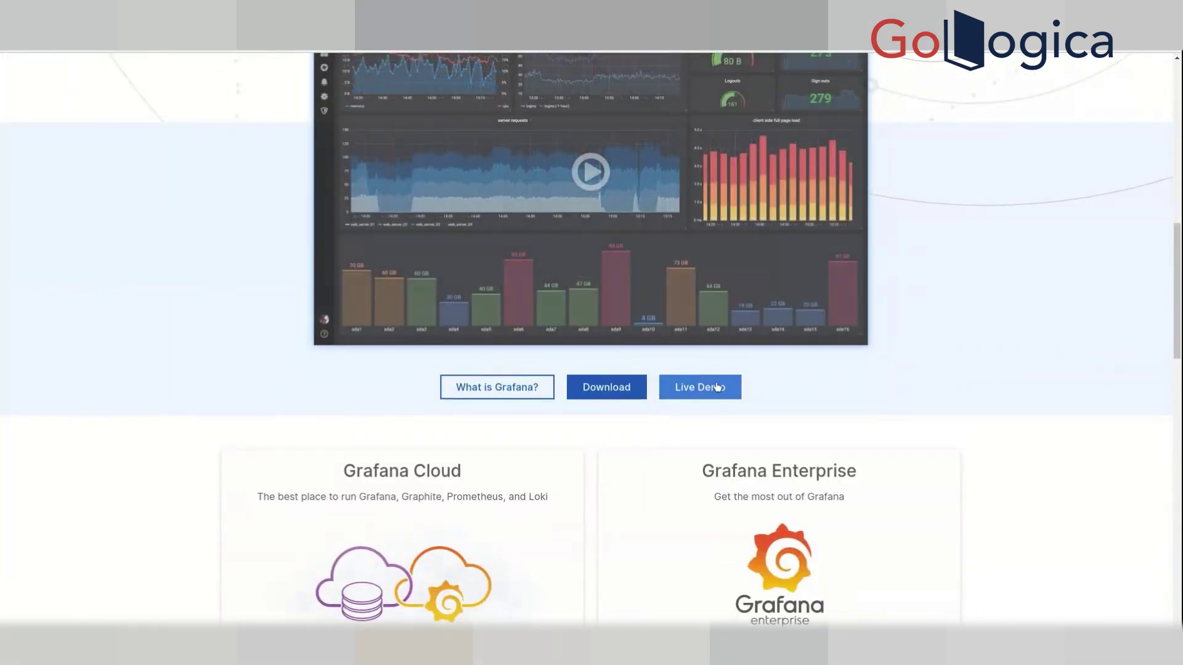
{"action": "left_click", "coordinate": [684, 389]}
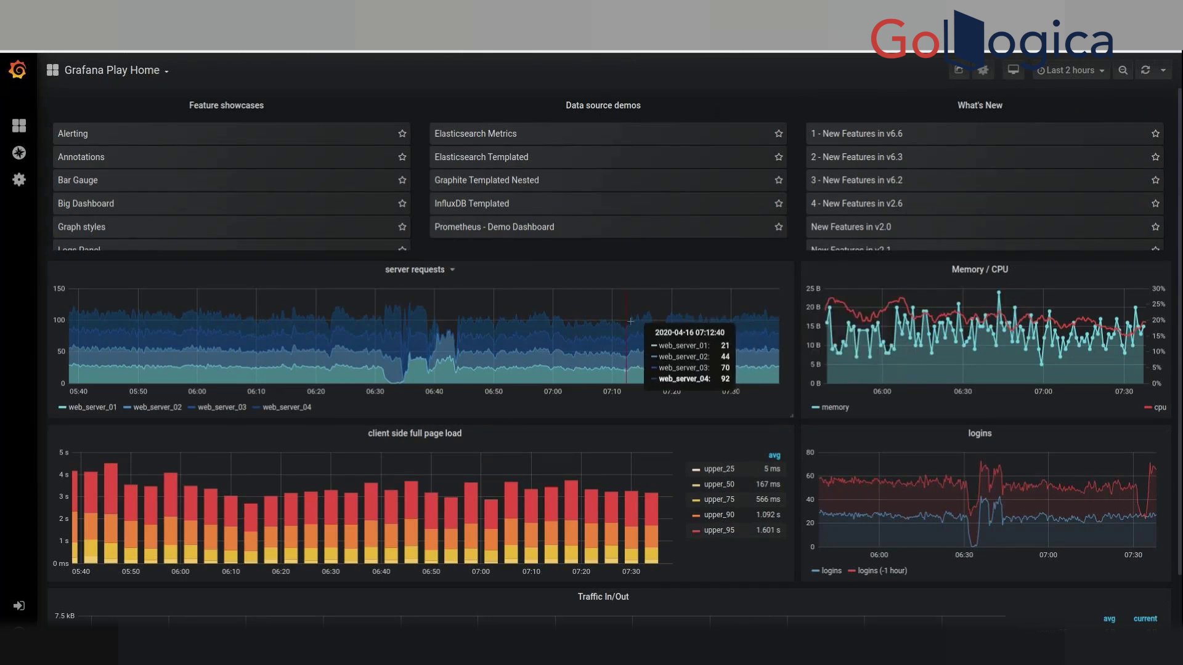
{"action": "scroll", "coordinate": [649, 415], "scroll_direction": "down", "scroll_amount": 2}
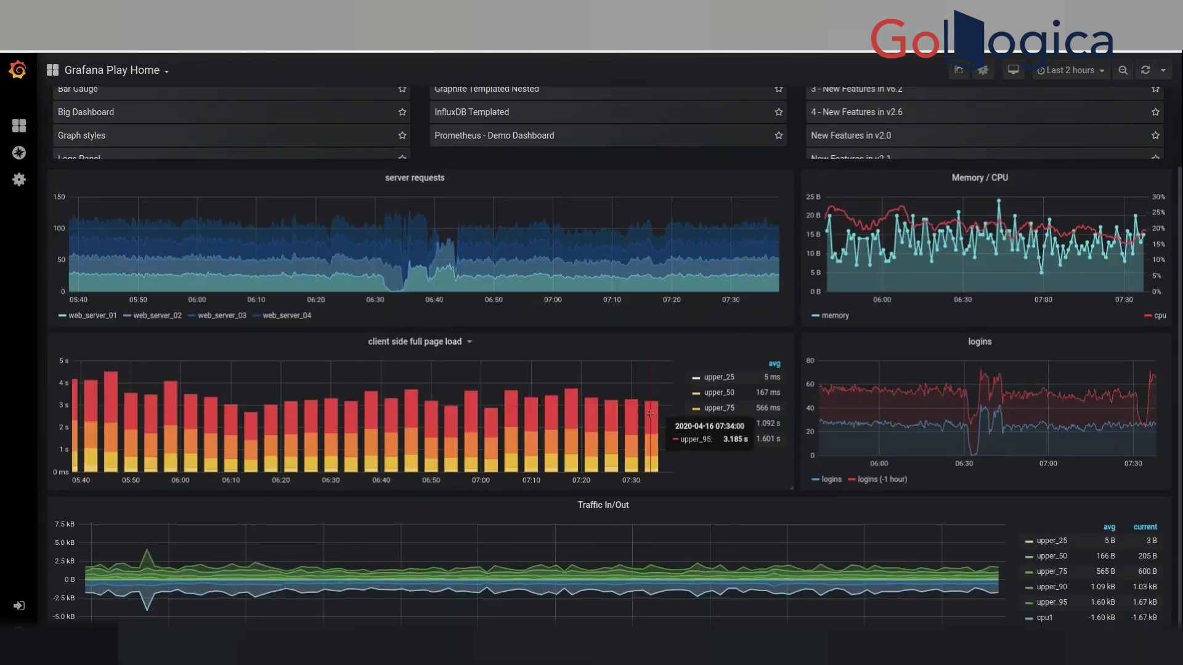
{"action": "scroll", "coordinate": [649, 415], "scroll_direction": "up", "scroll_amount": 2}
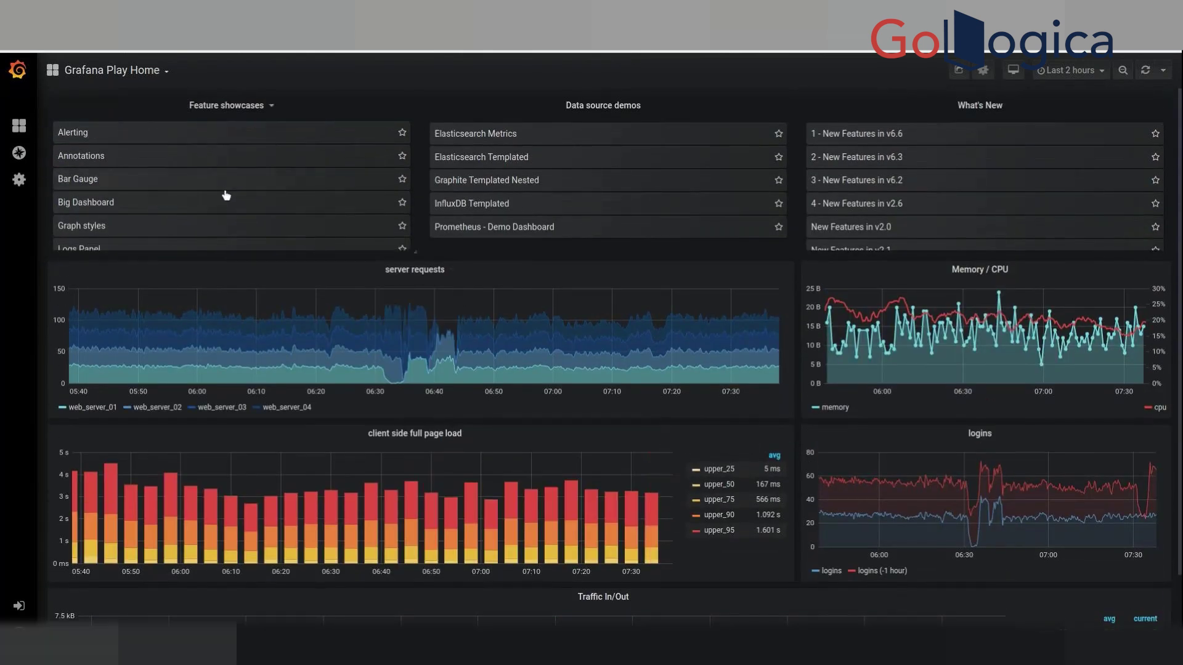
{"action": "scroll", "coordinate": [253, 228], "scroll_direction": "down", "scroll_amount": 2}
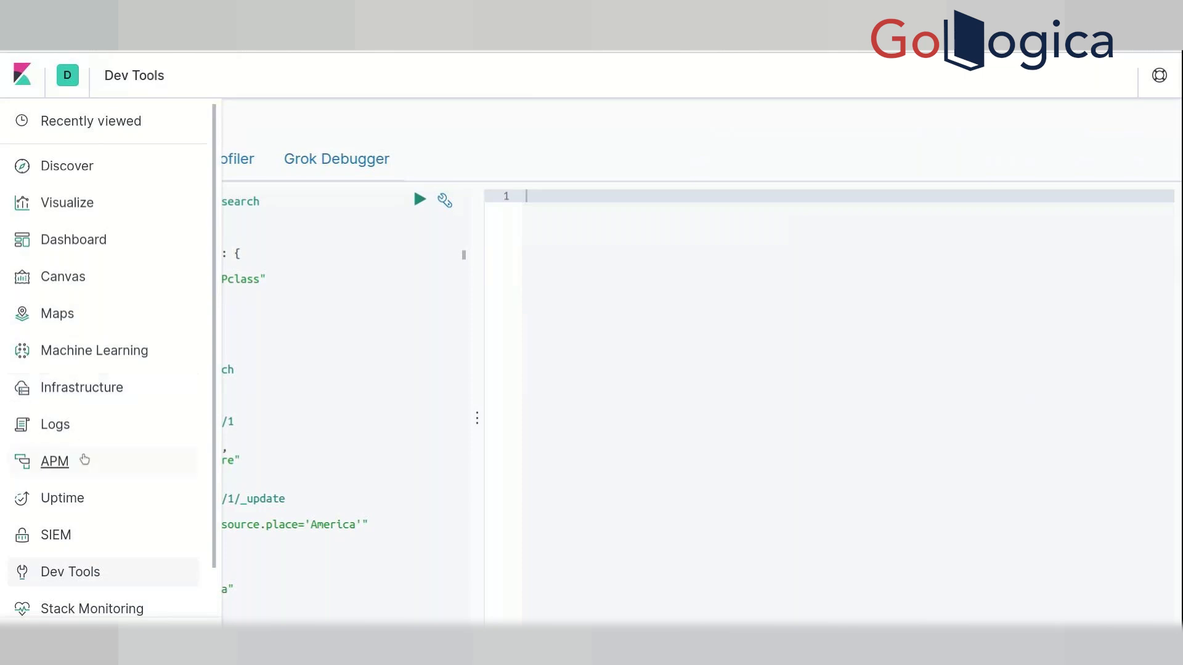
Step: Switch to Kibana, open the Logs app and view its setup instructions for adding logging data
{"action": "scroll", "coordinate": [93, 459], "scroll_direction": "down", "scroll_amount": 1}
{"action": "scroll", "coordinate": [93, 459], "scroll_direction": "up", "scroll_amount": 1}
{"action": "scroll", "coordinate": [99, 250], "scroll_direction": "down", "scroll_amount": 1}
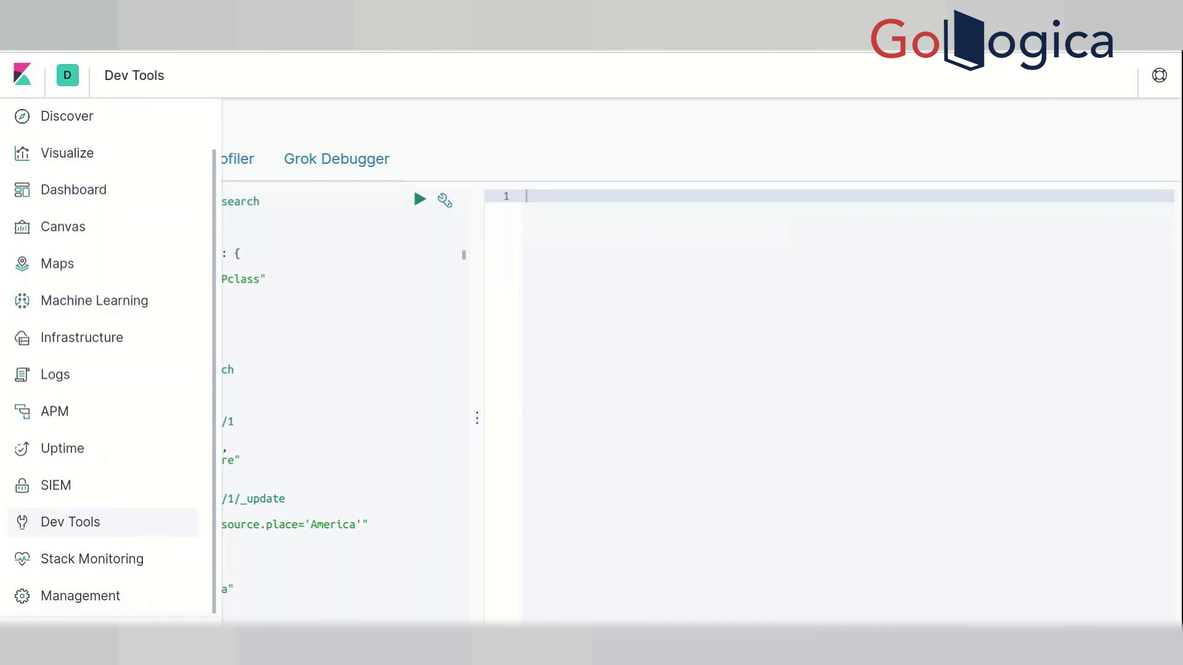
{"action": "left_click", "coordinate": [63, 375]}
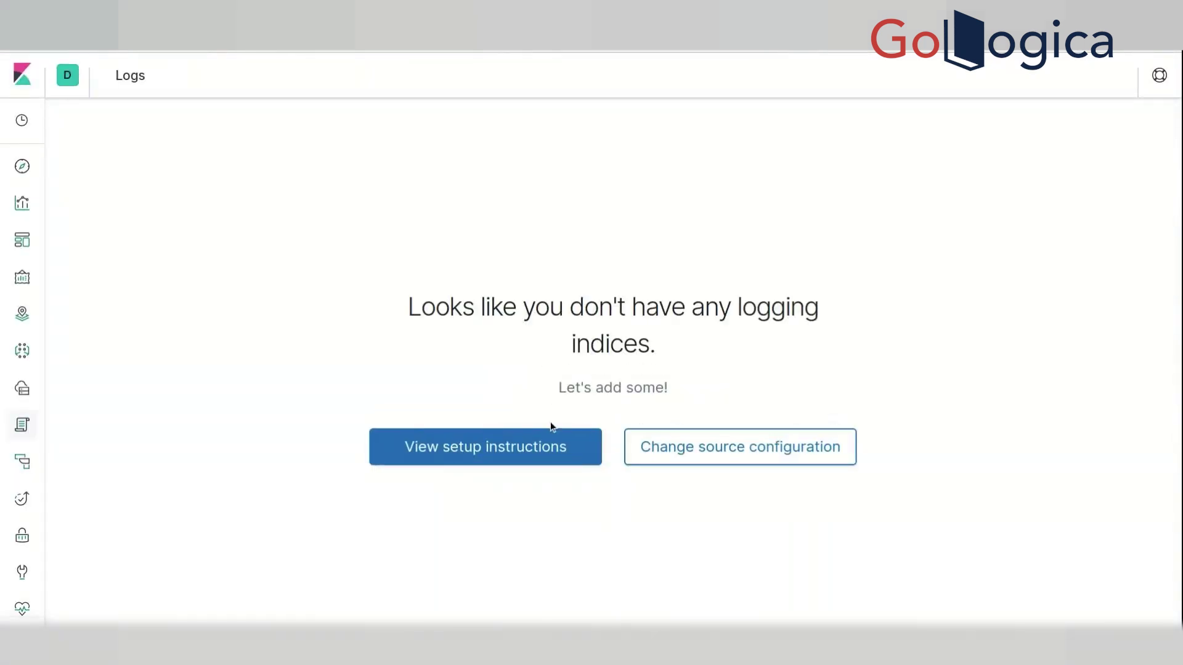
{"action": "left_click", "coordinate": [530, 460]}
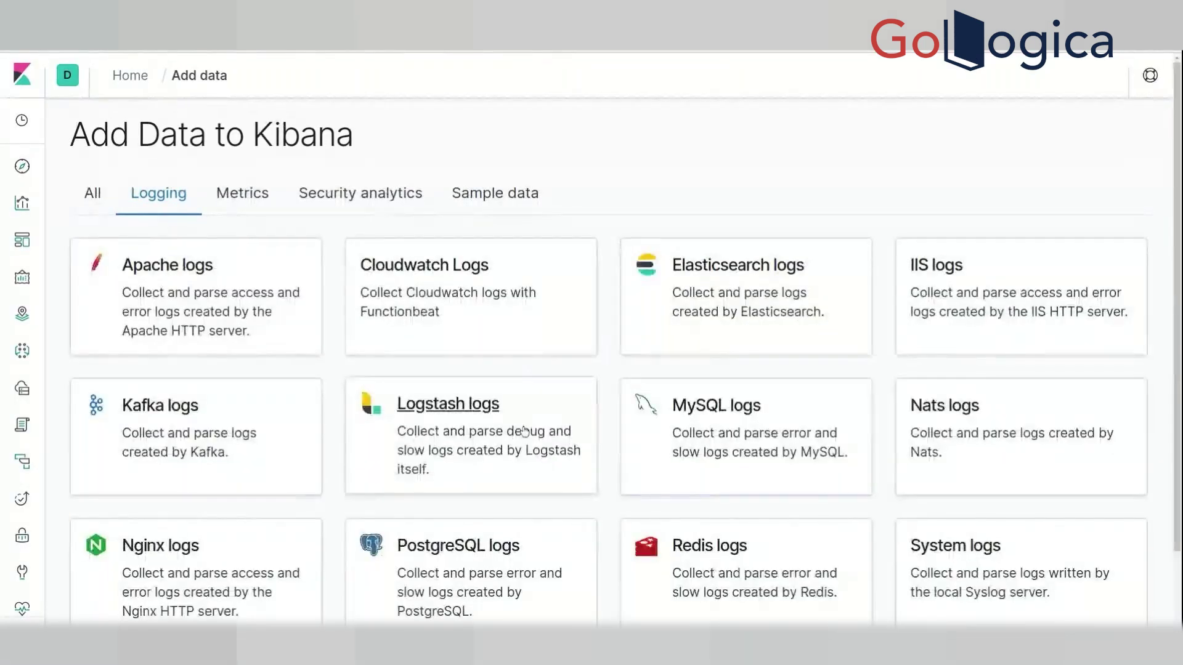
Step: Show all the data sources that can be added to Kibana and browse the whole list
{"action": "left_click", "coordinate": [99, 202]}
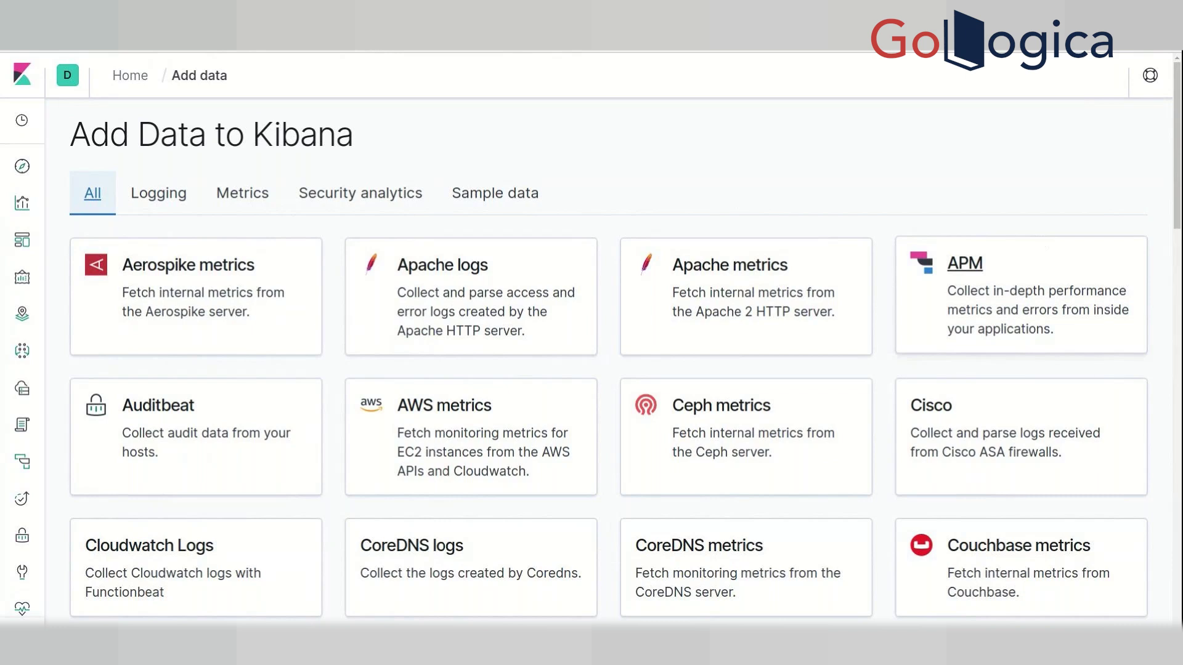
{"action": "scroll", "coordinate": [733, 312], "scroll_direction": "down", "scroll_amount": 4}
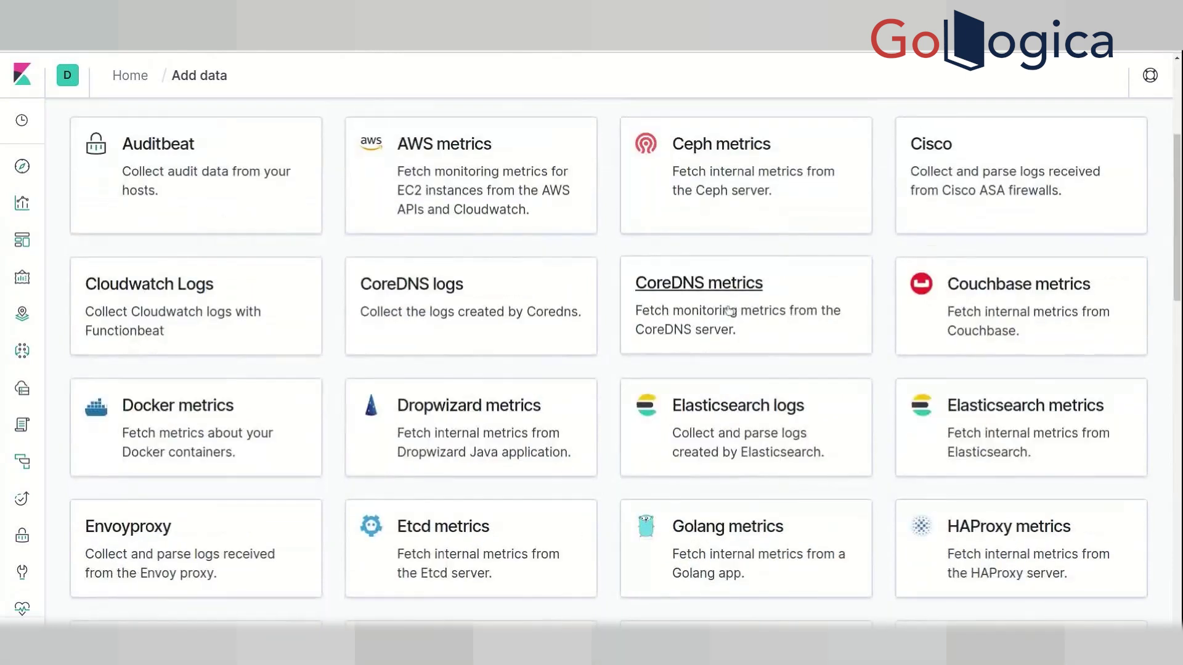
{"action": "scroll", "coordinate": [733, 313], "scroll_direction": "down", "scroll_amount": 3}
{"action": "scroll", "coordinate": [729, 310], "scroll_direction": "down", "scroll_amount": 3}
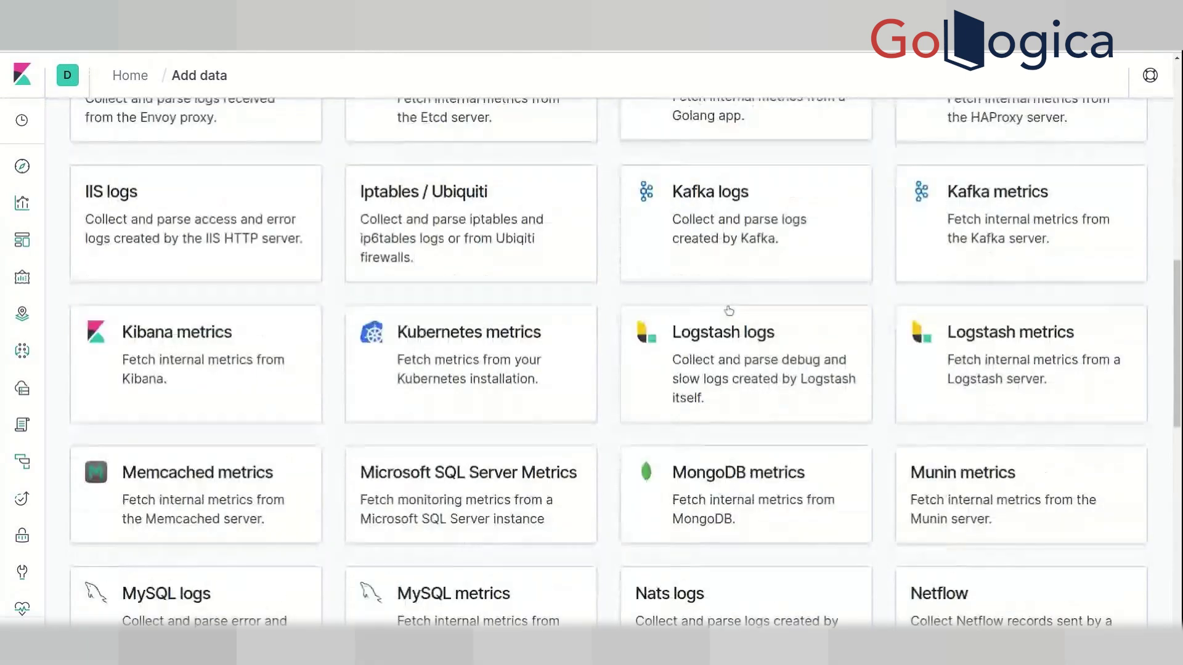
{"action": "scroll", "coordinate": [729, 310], "scroll_direction": "down", "scroll_amount": 5}
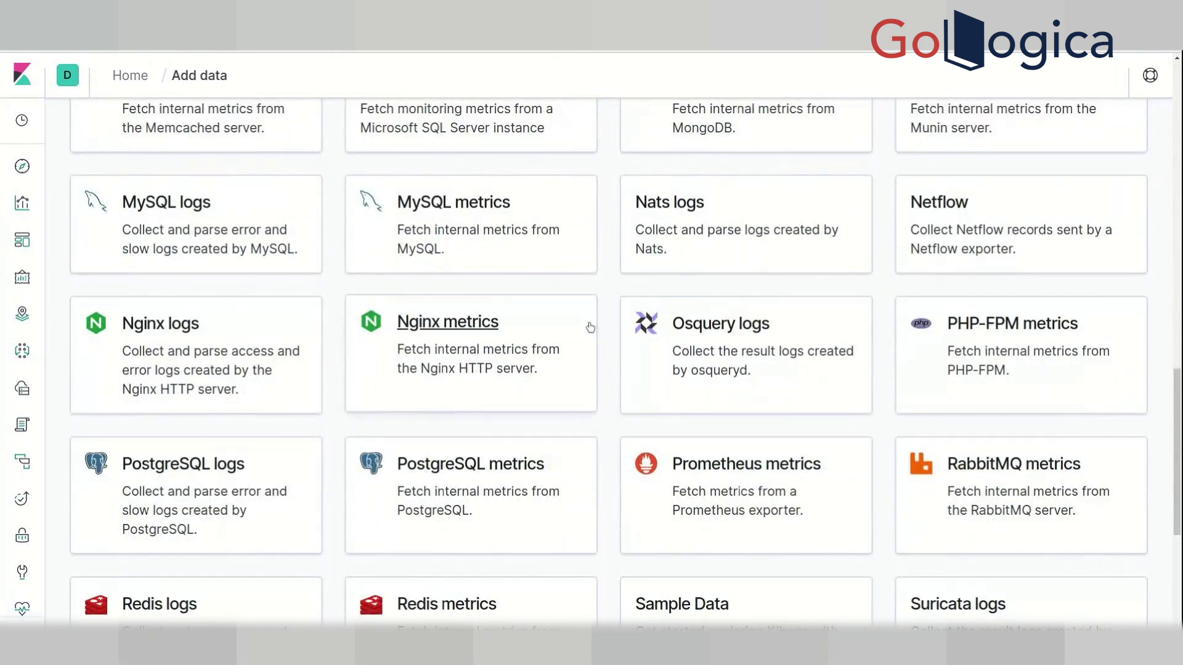
{"action": "scroll", "coordinate": [589, 327], "scroll_direction": "down", "scroll_amount": 5}
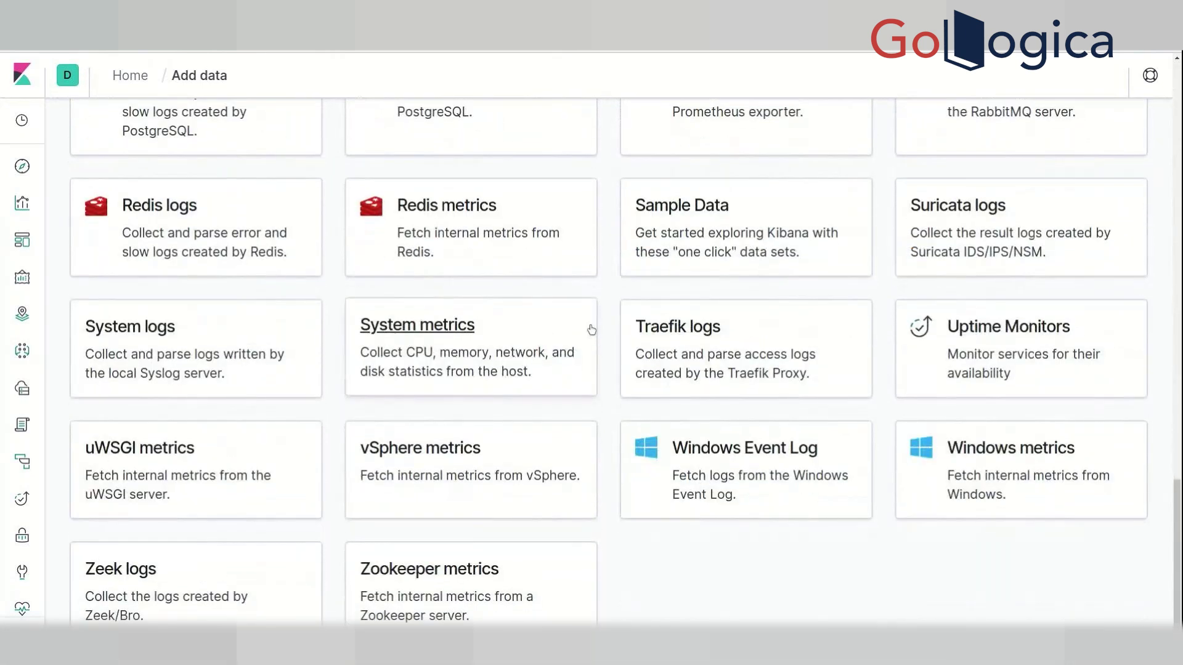
{"action": "scroll", "coordinate": [589, 327], "scroll_direction": "up", "scroll_amount": 6}
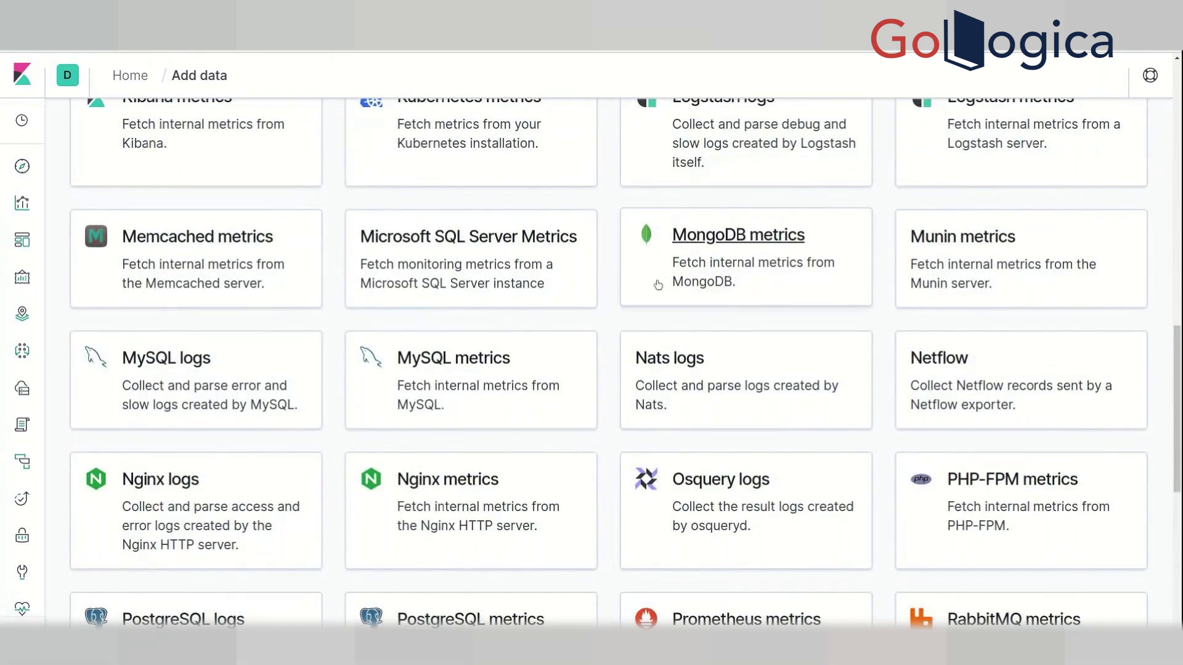
Step: Open the MySQL logs instructions and review the commands for enabling the mysql module and starting Filebeat
{"action": "left_click", "coordinate": [174, 355]}
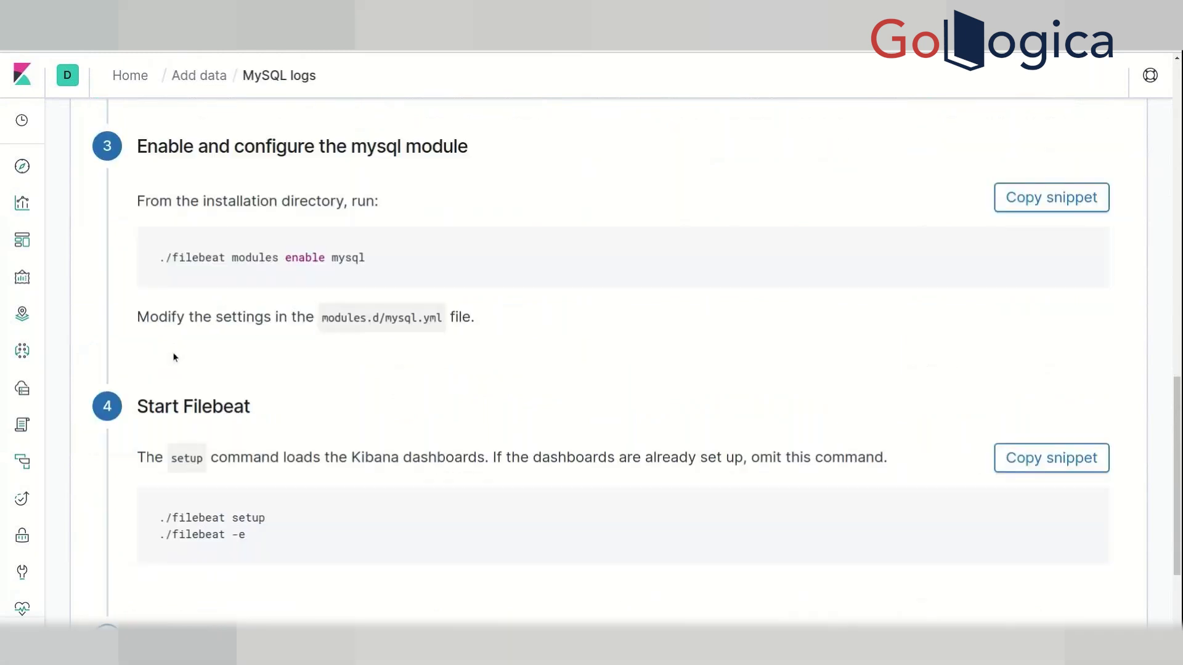
{"action": "triple_click", "coordinate": [255, 256]}
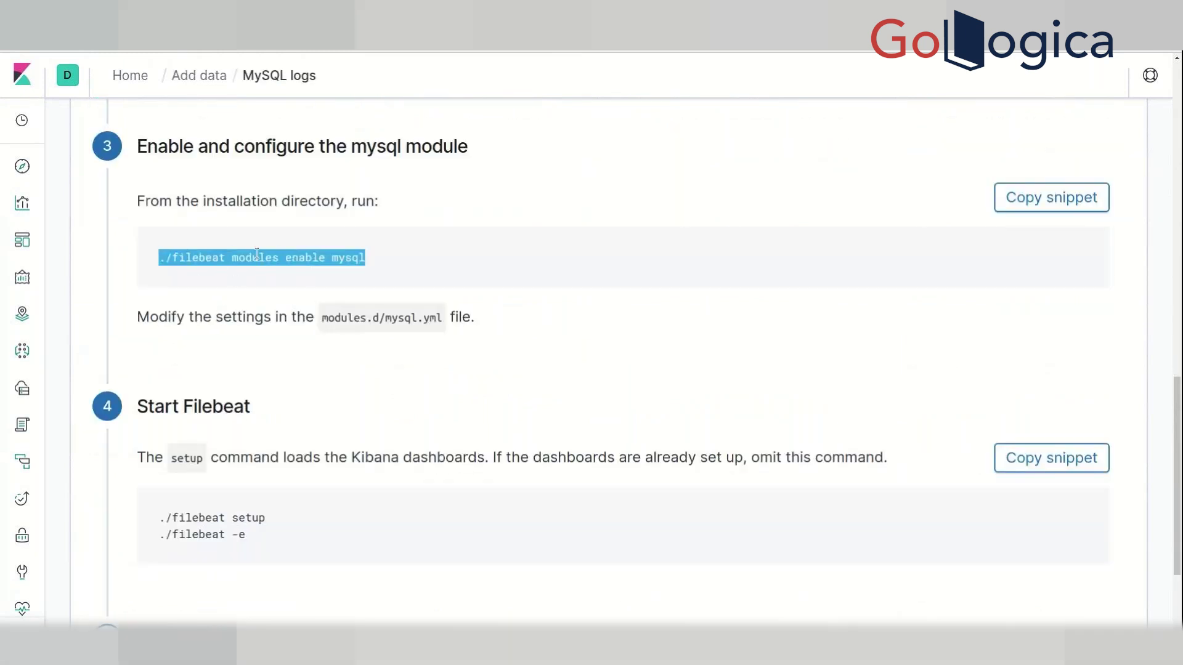
{"action": "scroll", "coordinate": [375, 422], "scroll_direction": "down", "scroll_amount": 4}
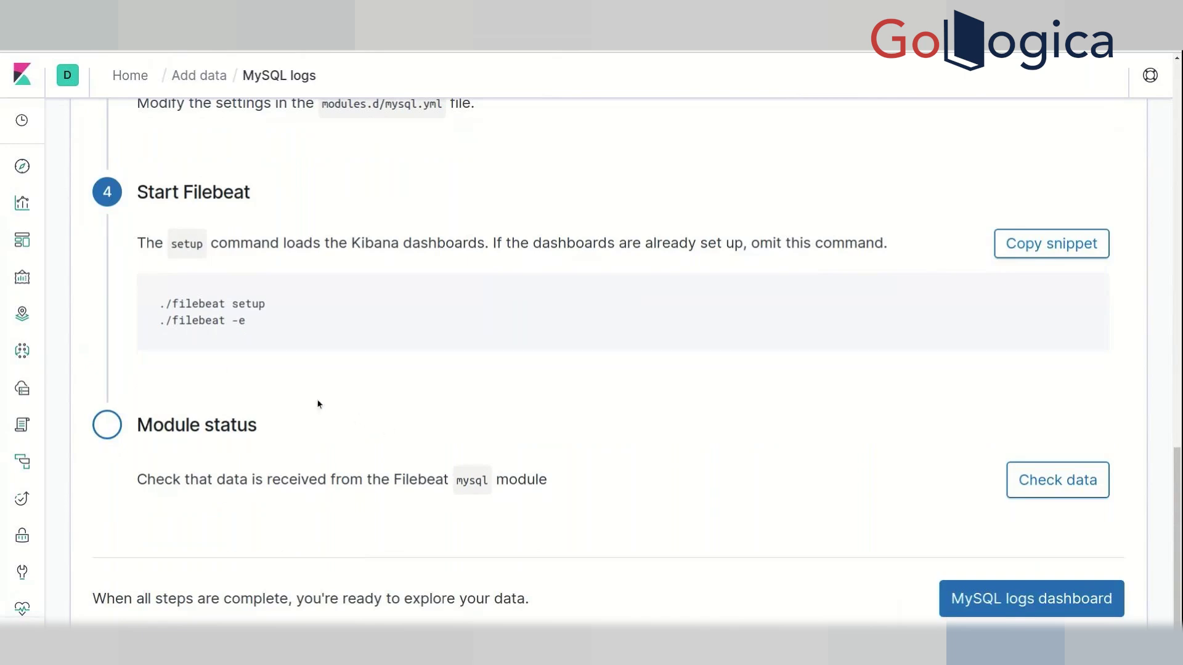
{"action": "mouse_move", "coordinate": [24, 320]}
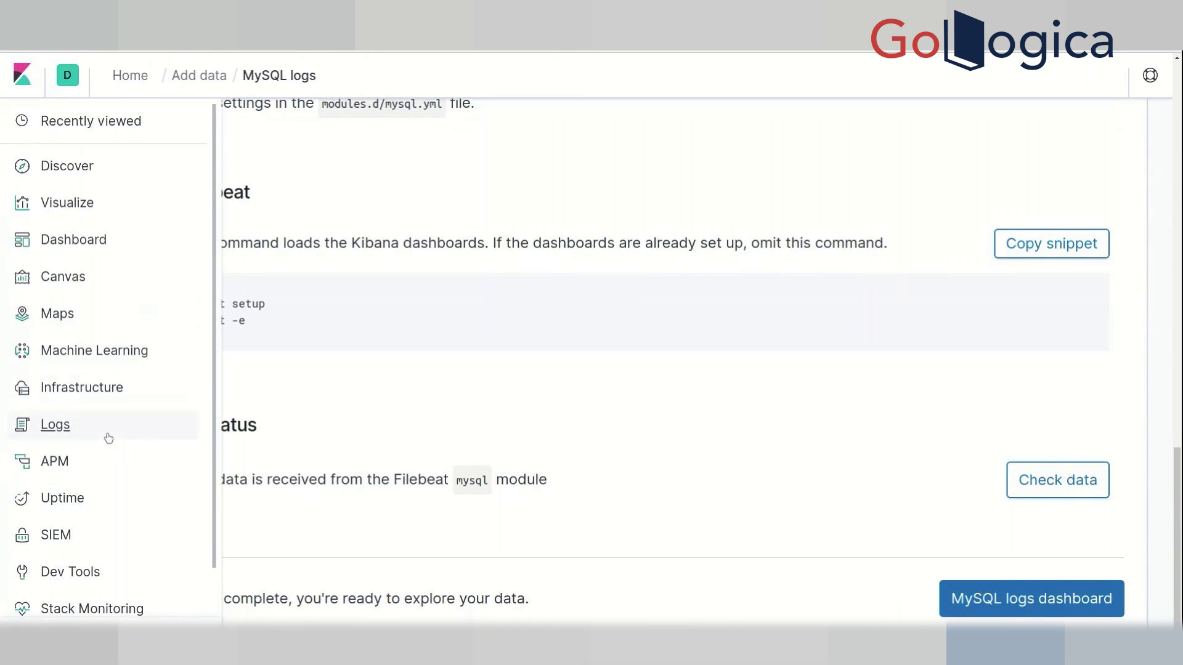
{"action": "scroll", "coordinate": [98, 432], "scroll_direction": "up", "scroll_amount": 2}
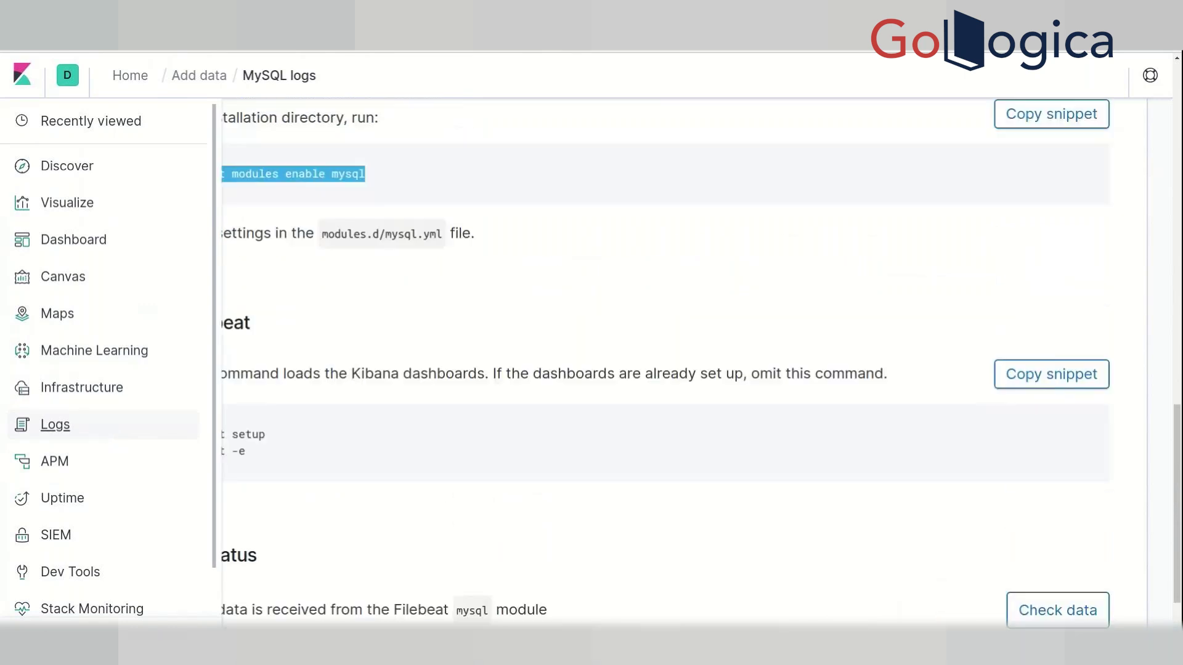
{"action": "left_click", "coordinate": [372, 281]}
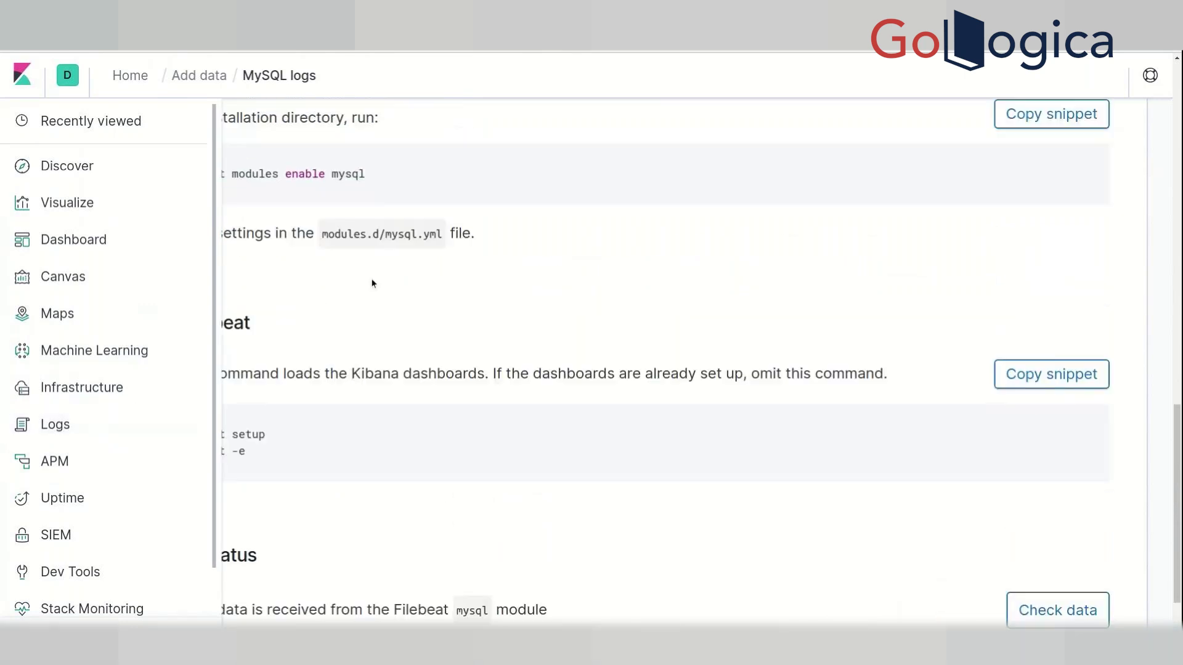
{"action": "scroll", "coordinate": [372, 281], "scroll_direction": "up", "scroll_amount": 3}
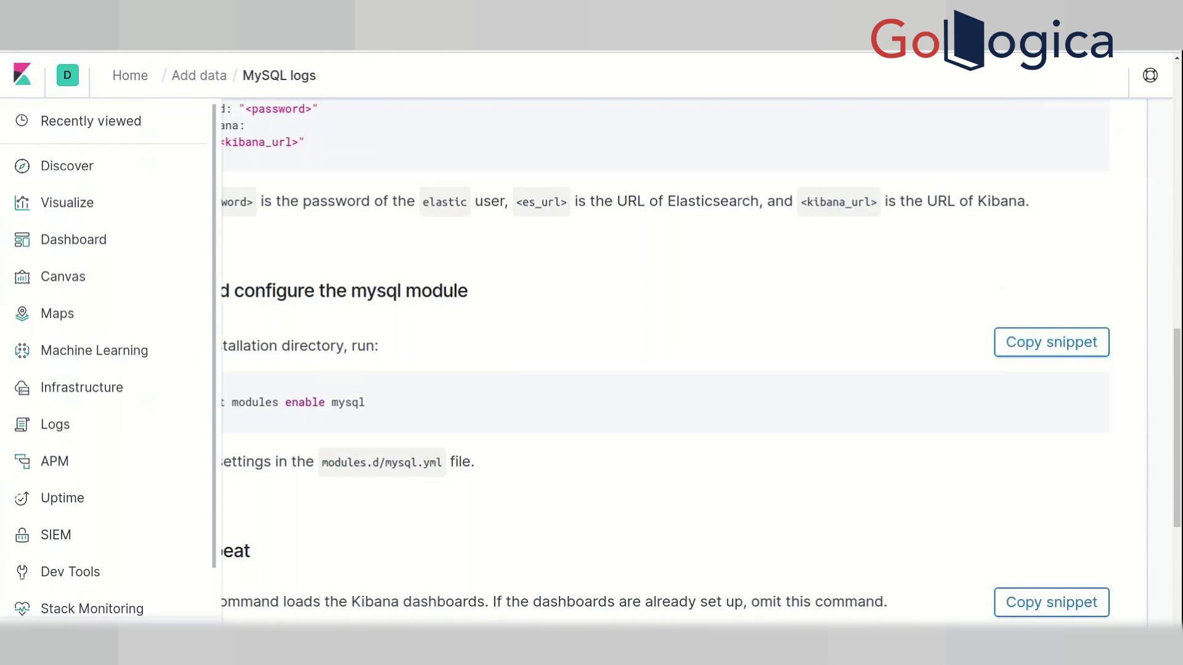
Step: Open the Dev Tools console and run the GET /_cat/indices?v request to list all indices
{"action": "scroll", "coordinate": [74, 487], "scroll_direction": "down", "scroll_amount": 3}
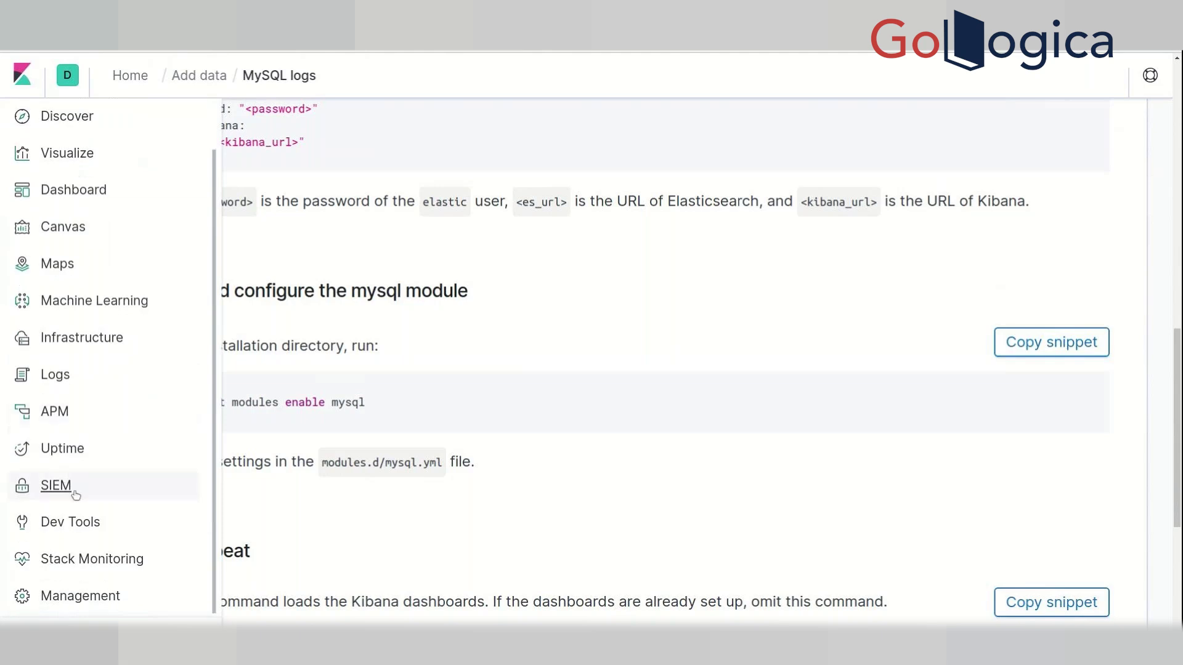
{"action": "left_click", "coordinate": [93, 530]}
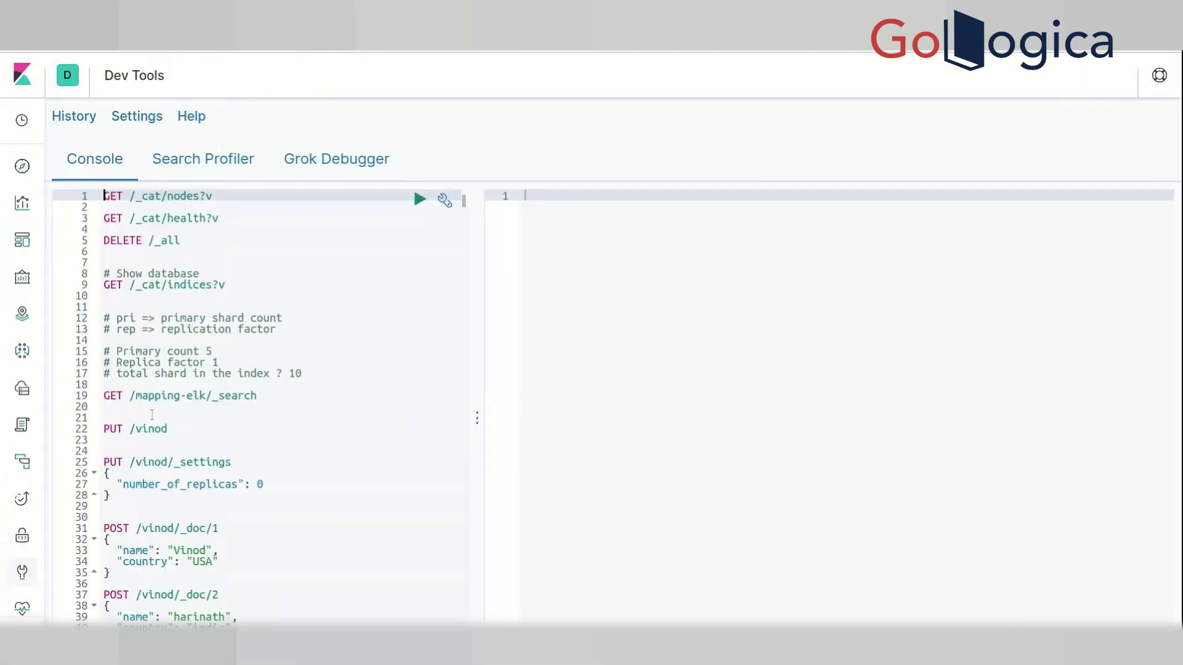
{"action": "left_click", "coordinate": [302, 220]}
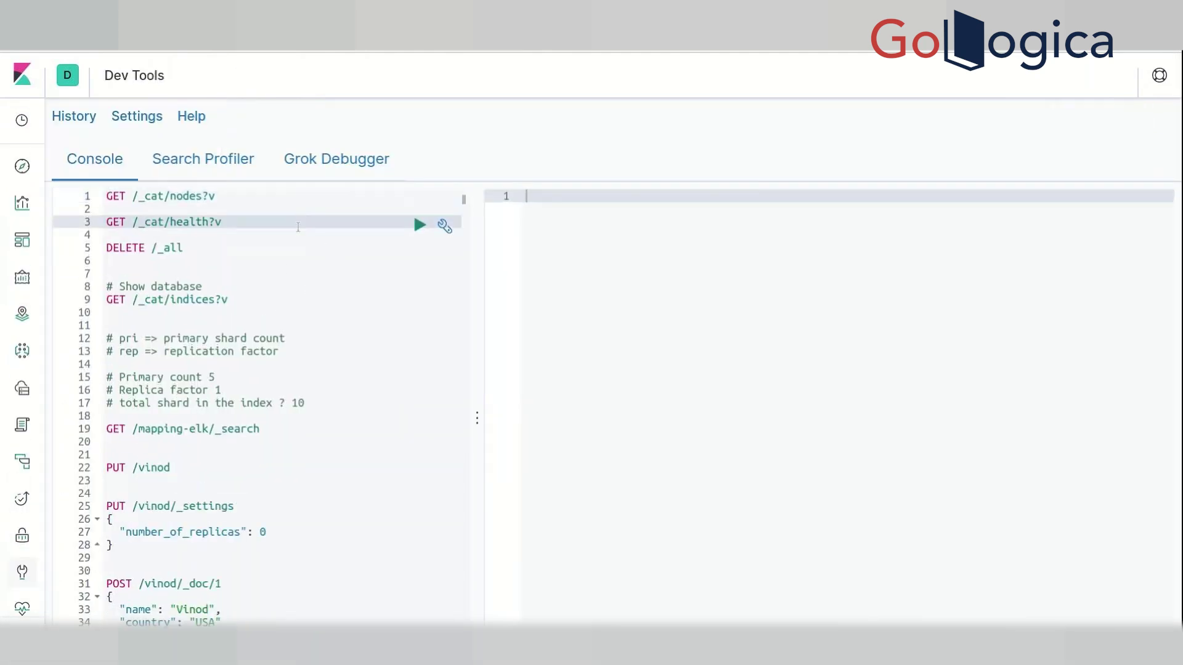
{"action": "left_click", "coordinate": [276, 294]}
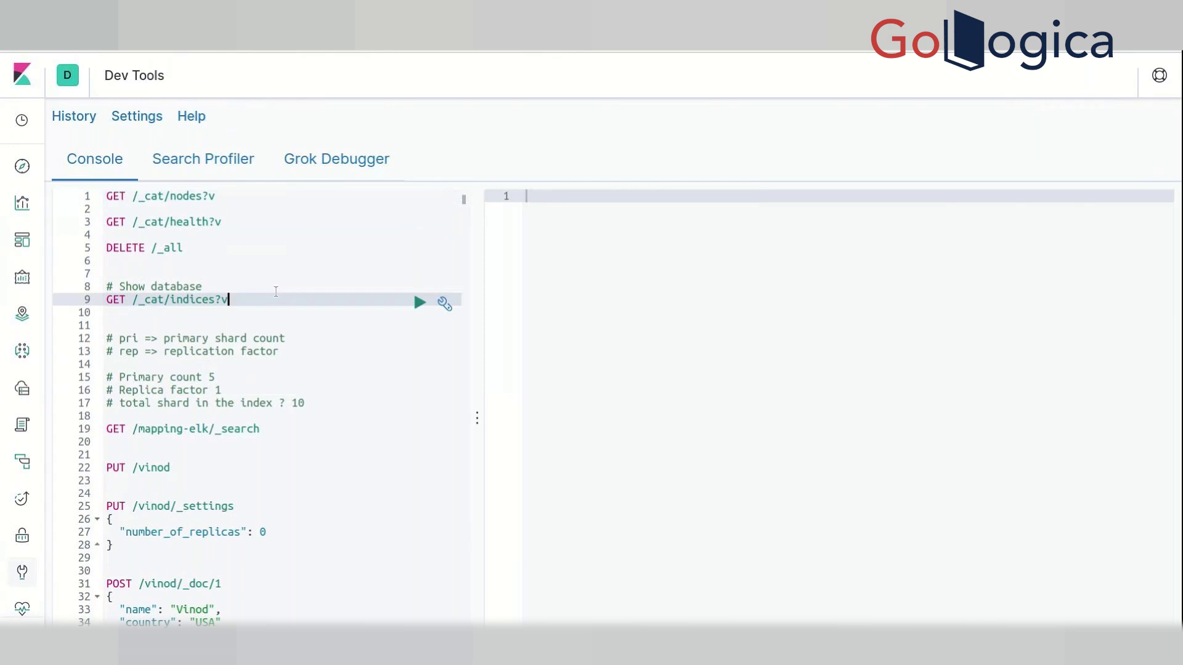
{"action": "key", "text": "ctrl+Return"}
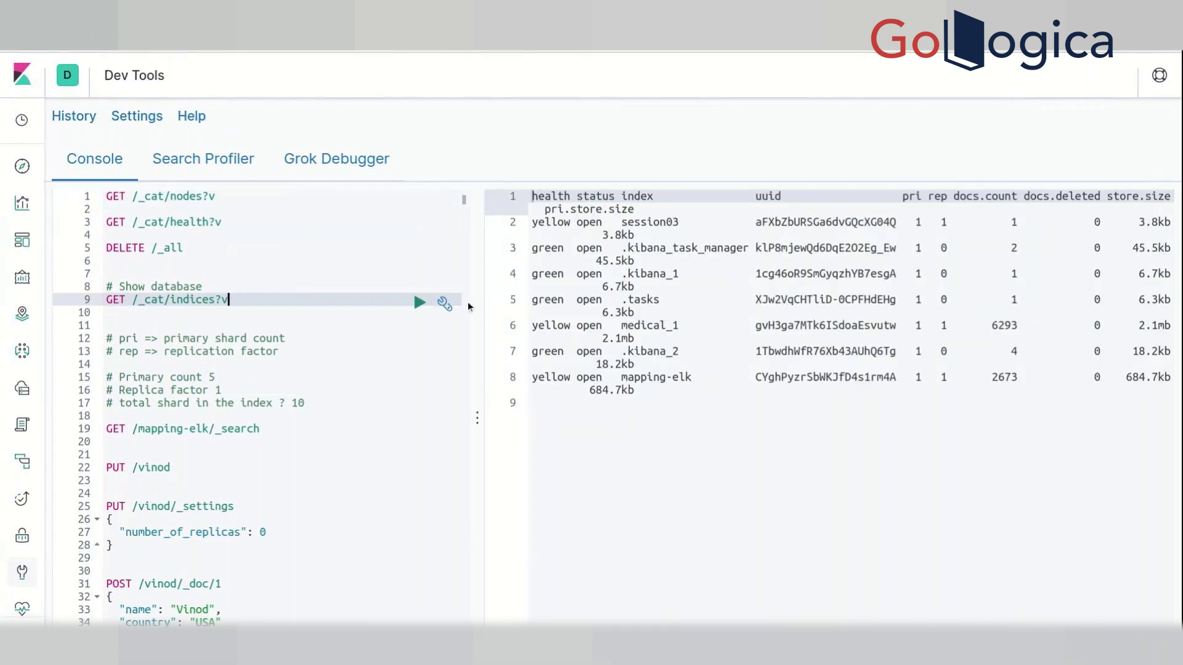
Step: Widen the console's response pane and highlight the mapping-elk index name in the output
{"action": "left_click_drag", "start_coordinate": [477, 306], "coordinate": [313, 314]}
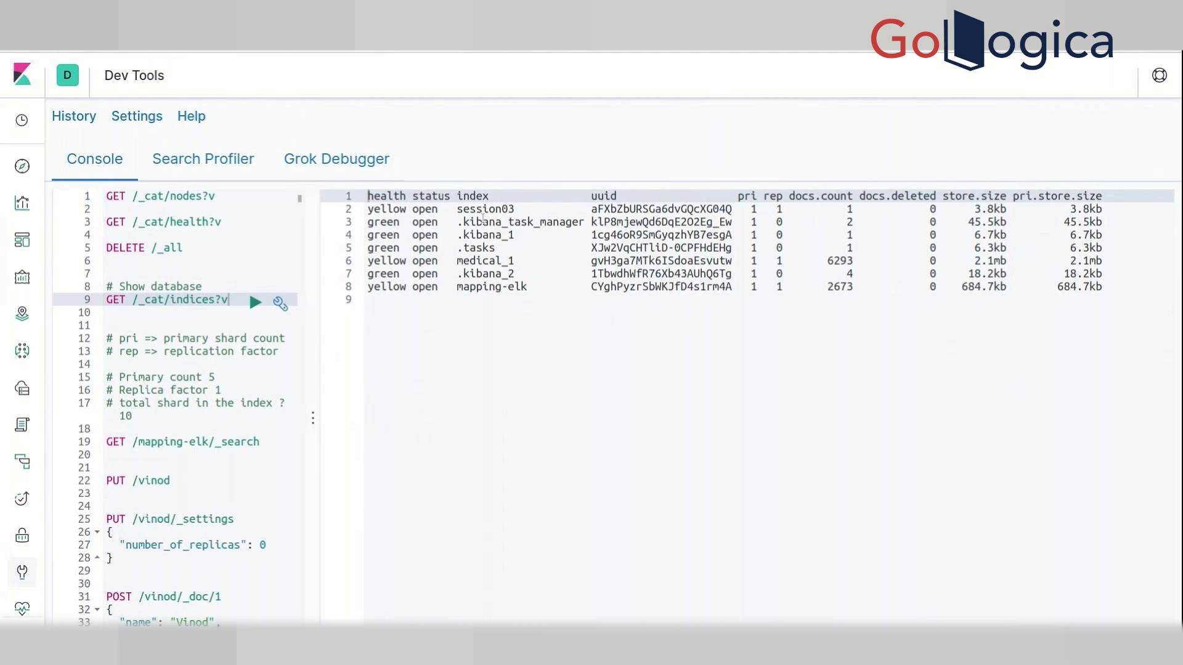
{"action": "left_click", "coordinate": [490, 288]}
{"action": "double_click", "coordinate": [489, 288]}
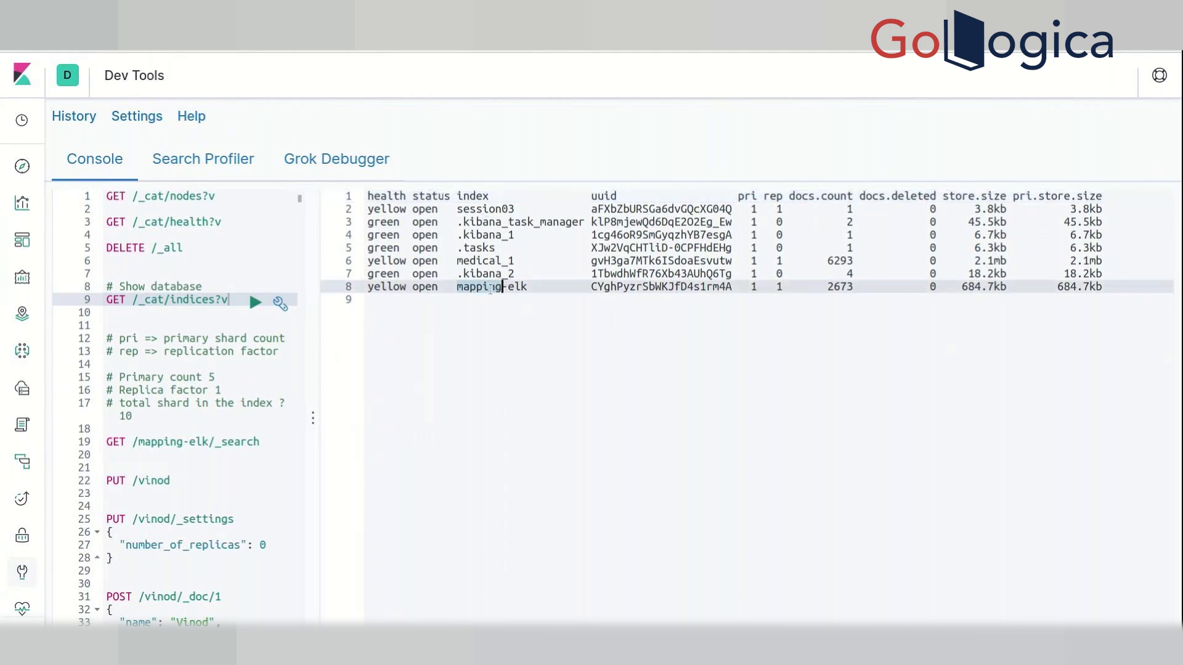
{"action": "left_click_drag", "start_coordinate": [527, 288], "coordinate": [459, 287]}
Step: Open Discover and create its required index pattern as mapping-elk, keeping the default settings
{"action": "left_click", "coordinate": [21, 166]}
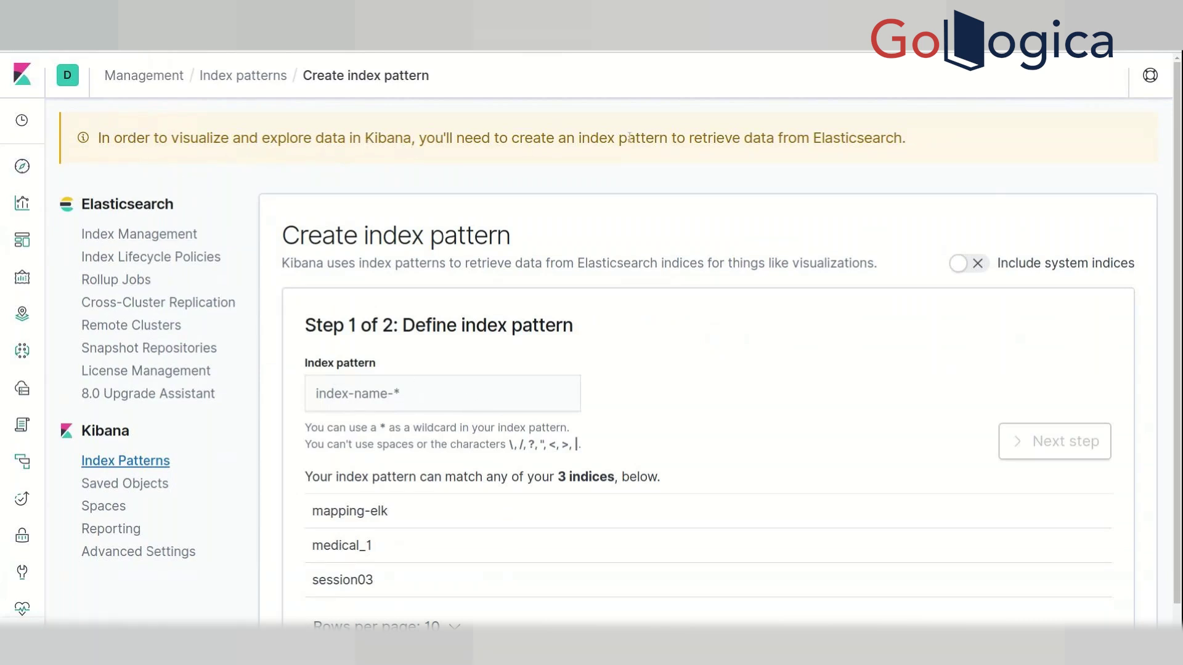
{"action": "mouse_move", "coordinate": [37, 165]}
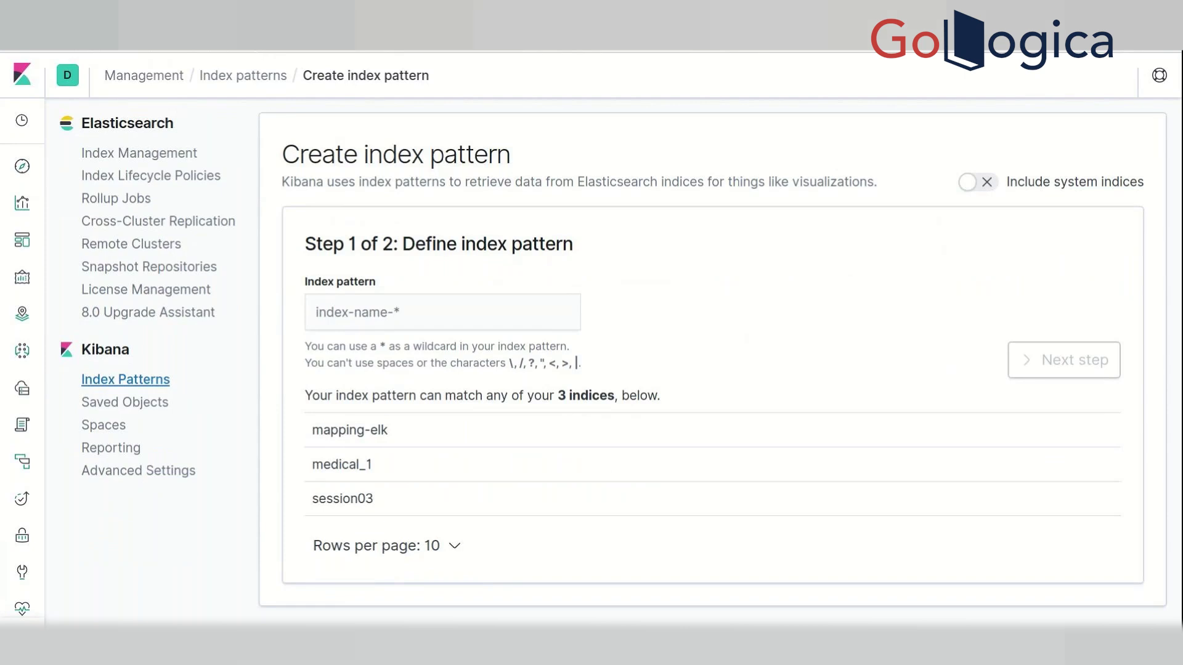
{"action": "left_click", "coordinate": [403, 297]}
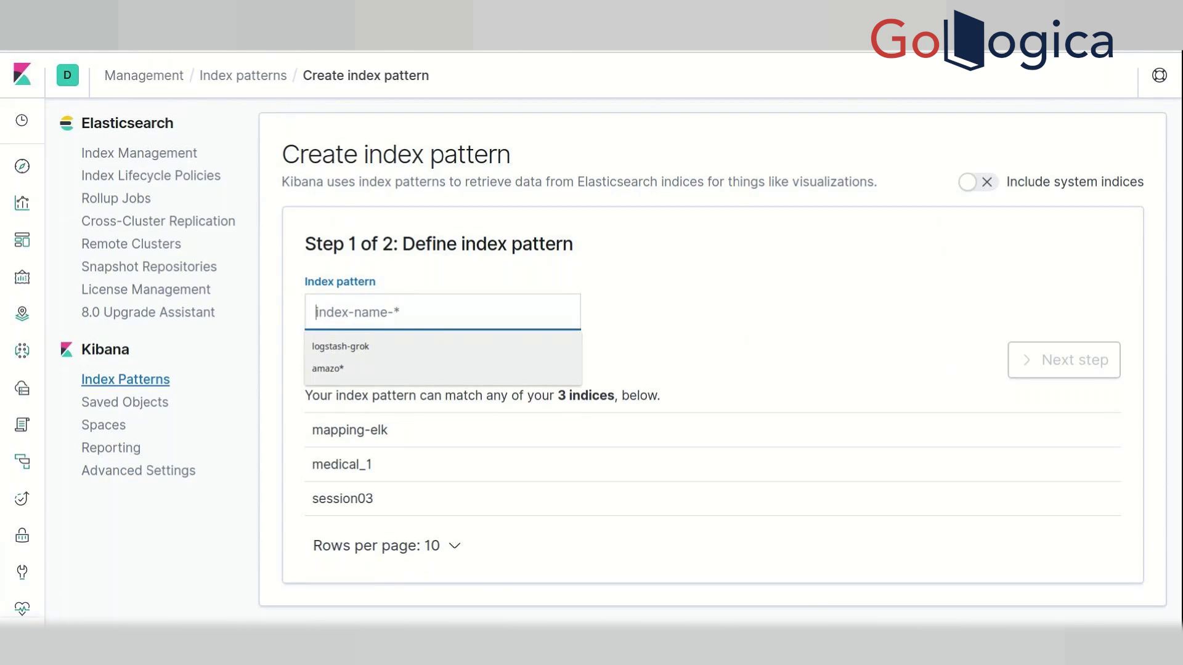
{"action": "type", "text": "mapping*"}
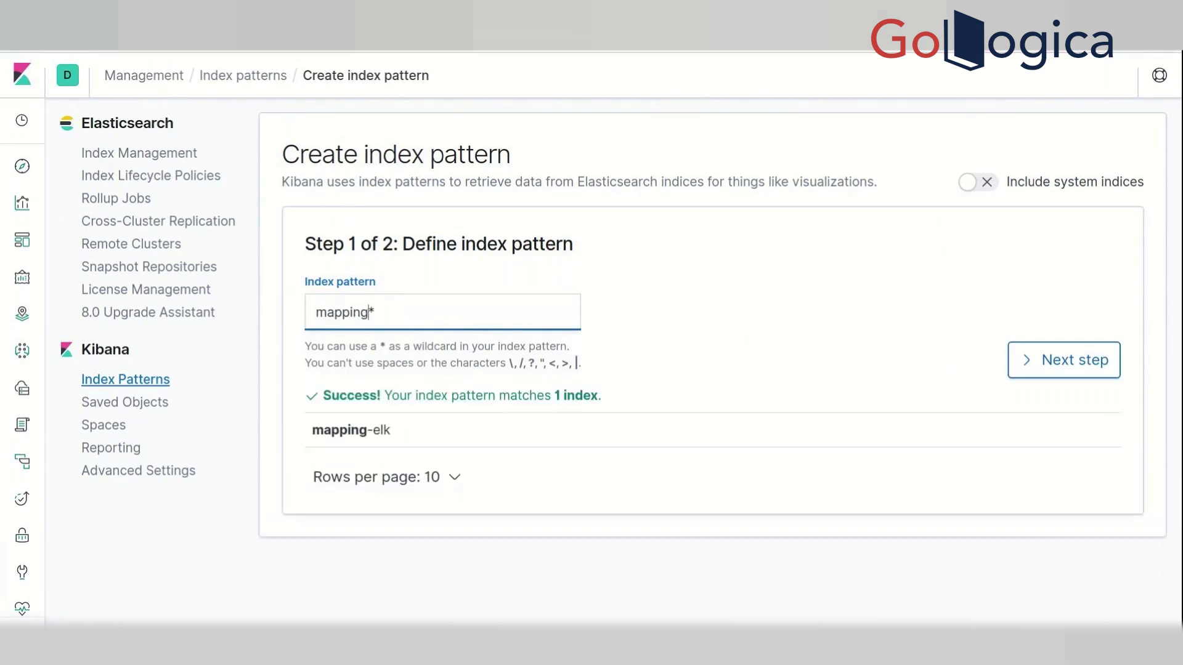
{"action": "key", "text": "Delete"}
{"action": "type", "text": "-elk"}
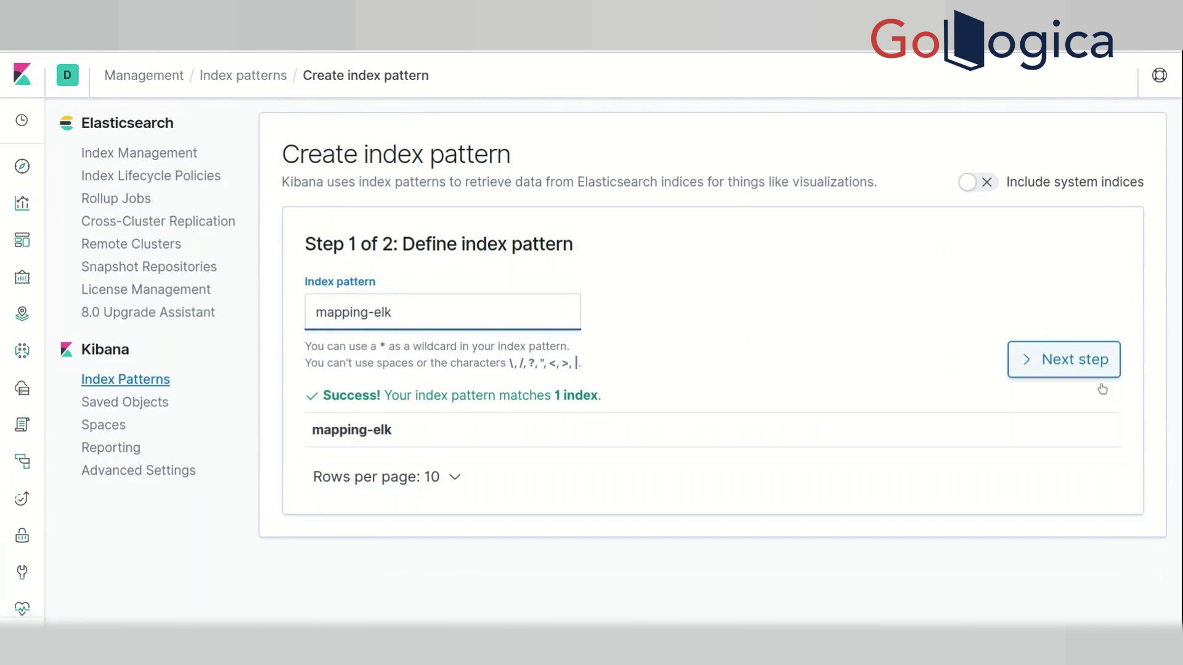
{"action": "left_click", "coordinate": [1091, 360]}
{"action": "left_click", "coordinate": [1077, 416]}
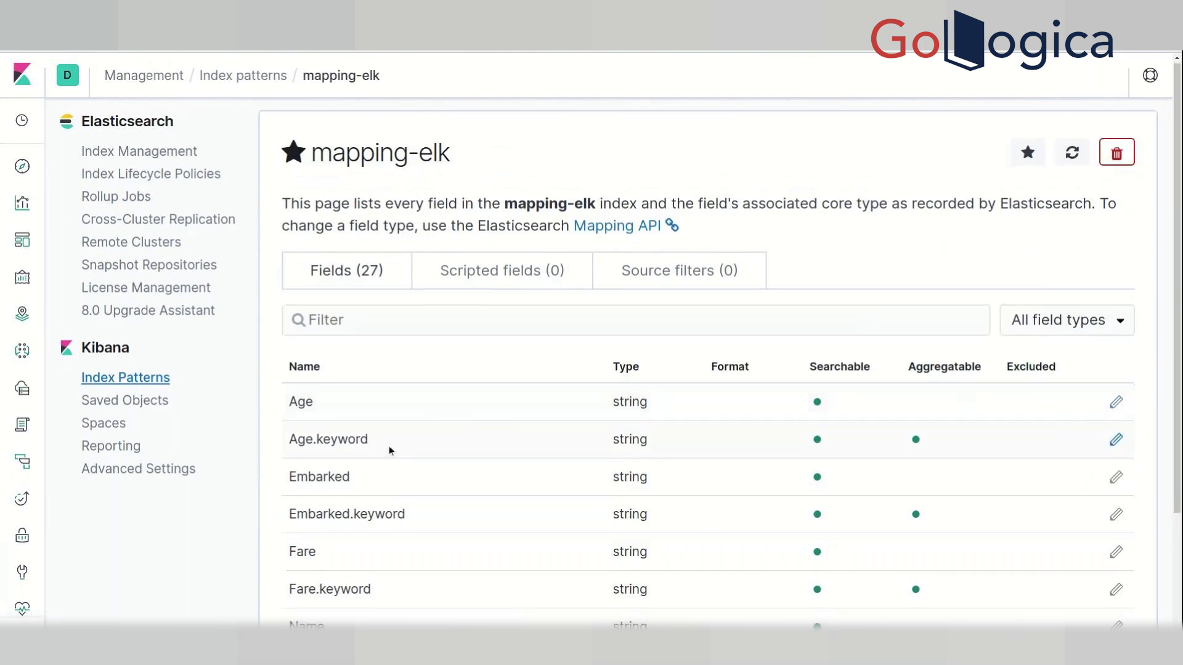
Step: Review the field list of the mapping-elk index pattern, including Age, Age.keyword and Embarked
{"action": "scroll", "coordinate": [390, 445], "scroll_direction": "down", "scroll_amount": 2}
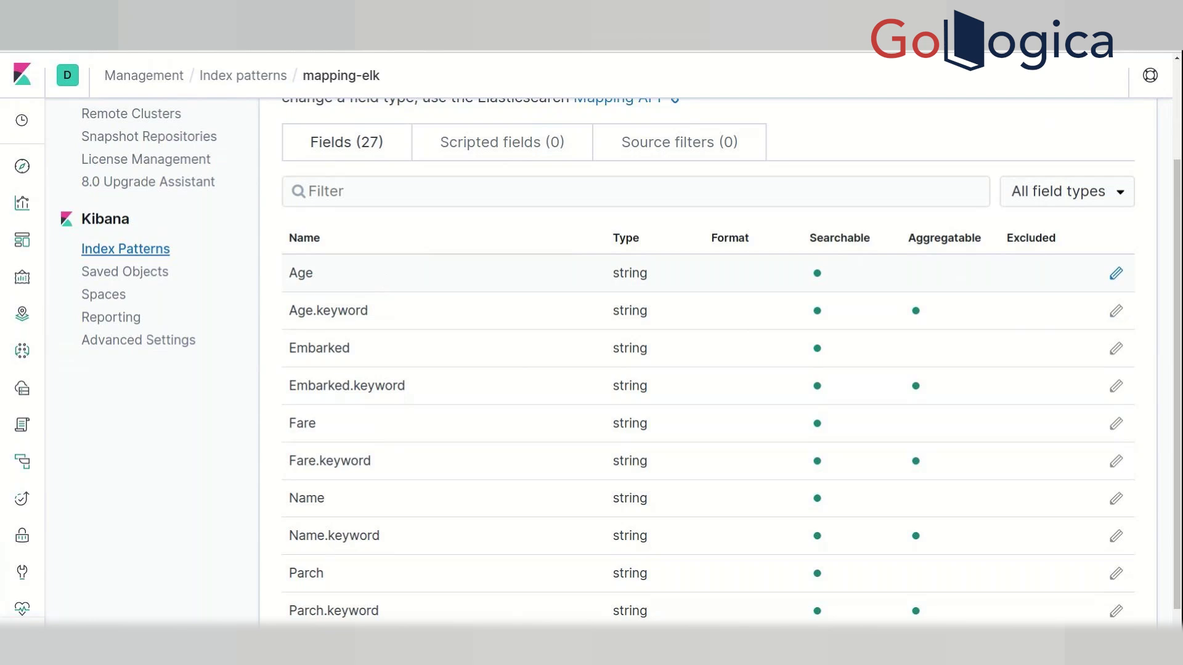
{"action": "double_click", "coordinate": [306, 275]}
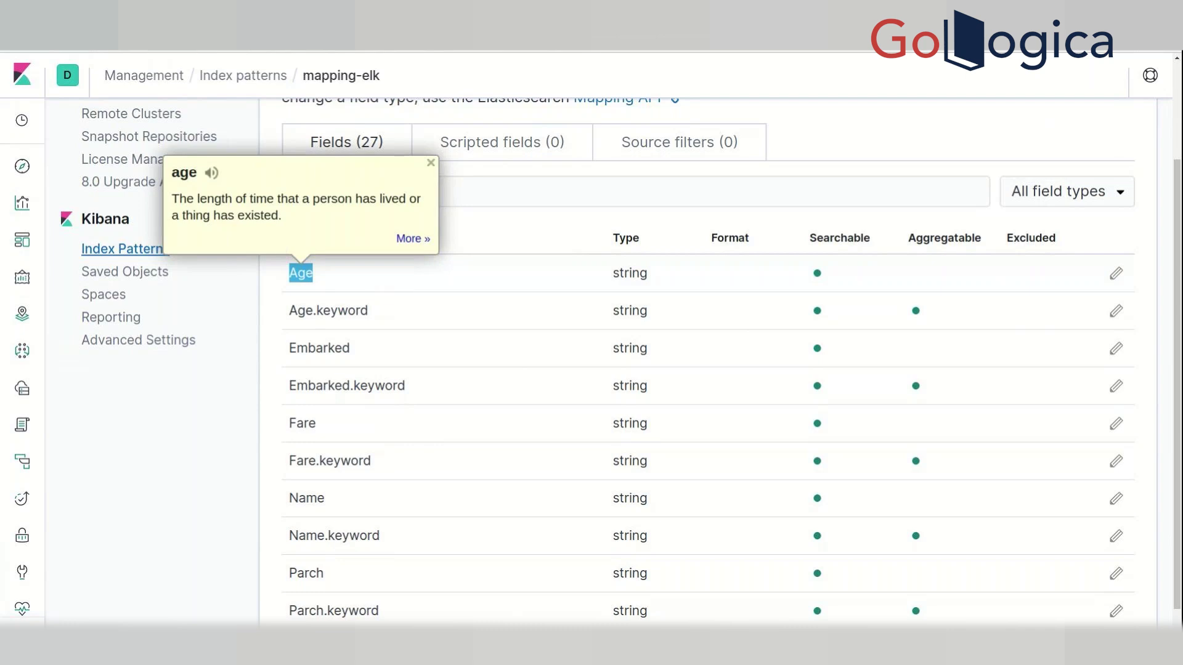
{"action": "left_click", "coordinate": [309, 318]}
{"action": "double_click", "coordinate": [305, 312]}
{"action": "double_click", "coordinate": [315, 349]}
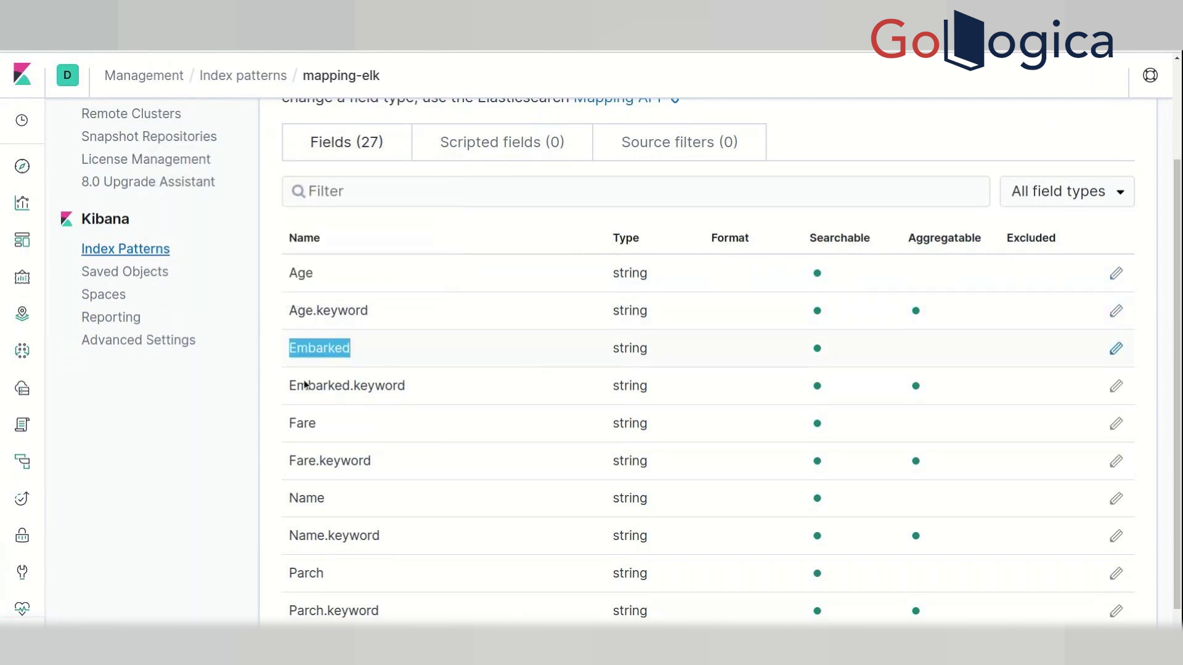
{"action": "scroll", "coordinate": [299, 386], "scroll_direction": "up", "scroll_amount": 3}
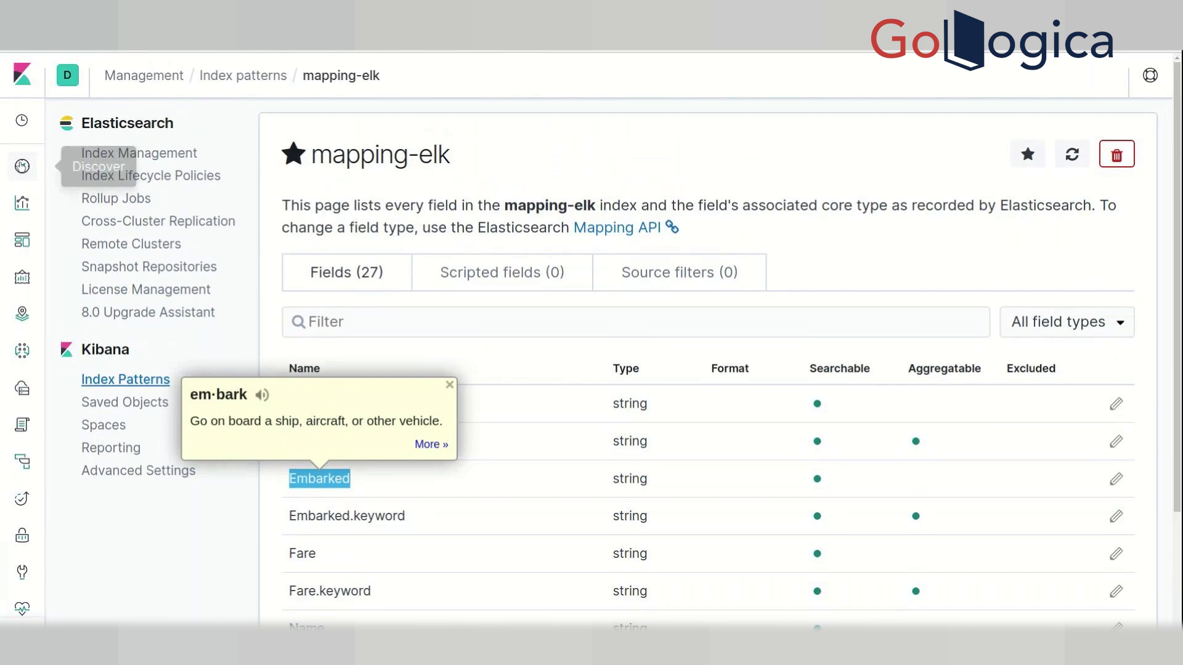
Step: Open Discover and look over the mapping-elk documents and the index pattern they come from
{"action": "left_click", "coordinate": [24, 168]}
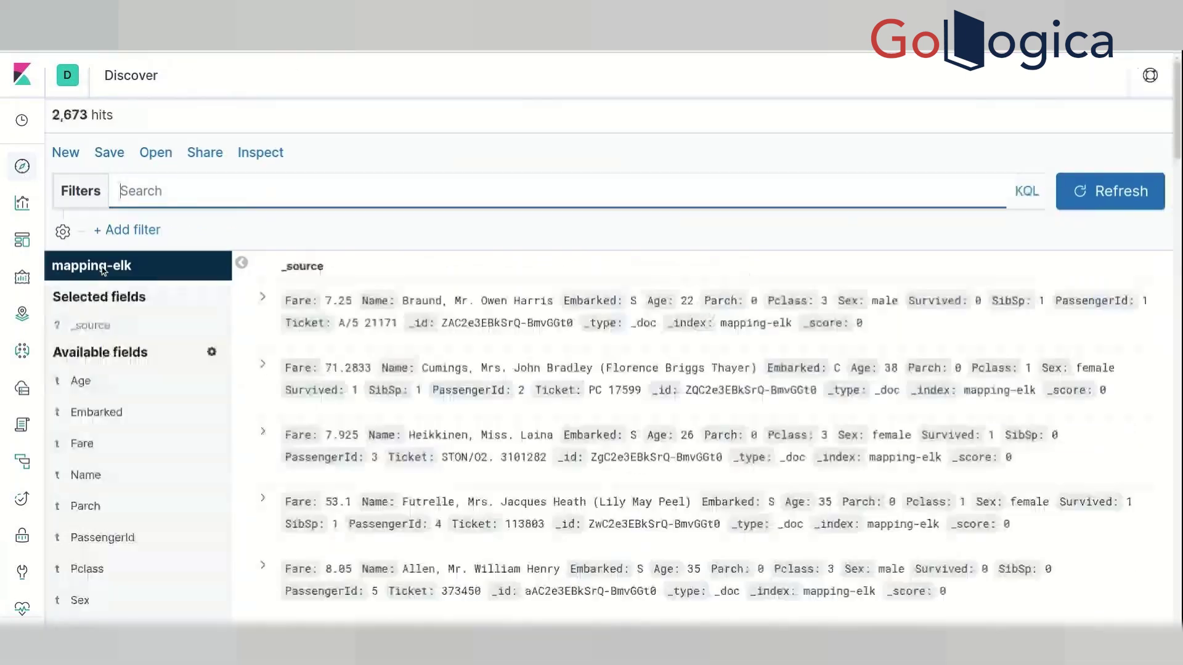
{"action": "double_click", "coordinate": [102, 267]}
{"action": "triple_click", "coordinate": [102, 267]}
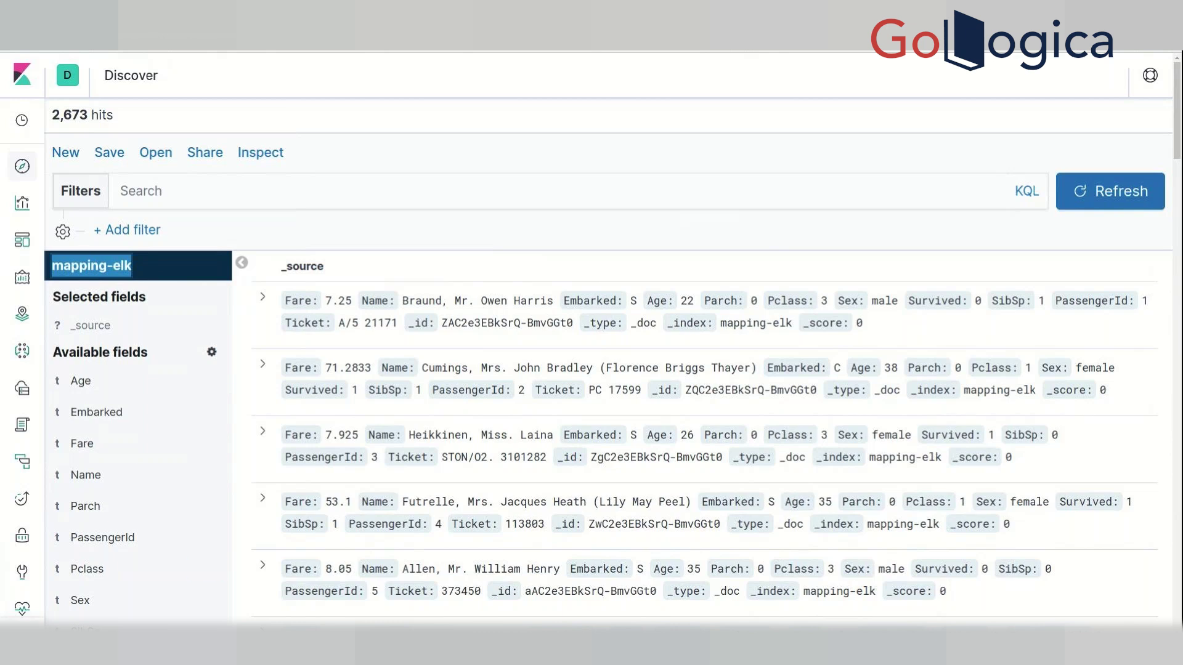
{"action": "mouse_move", "coordinate": [24, 166]}
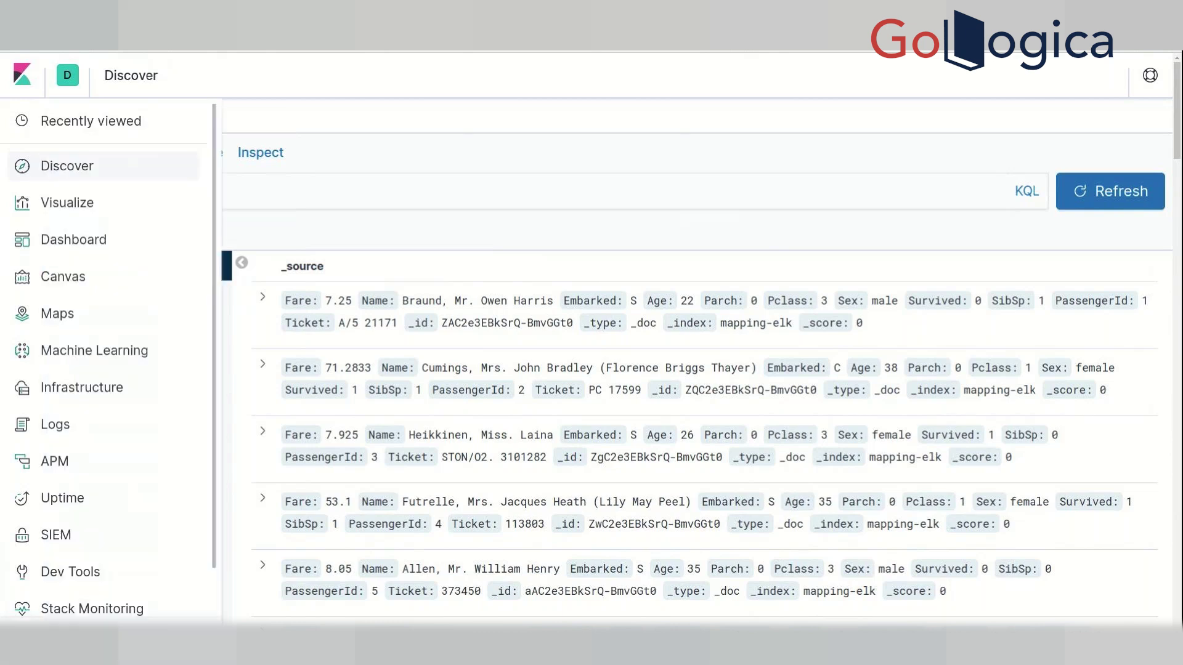
{"action": "left_click", "coordinate": [77, 165]}
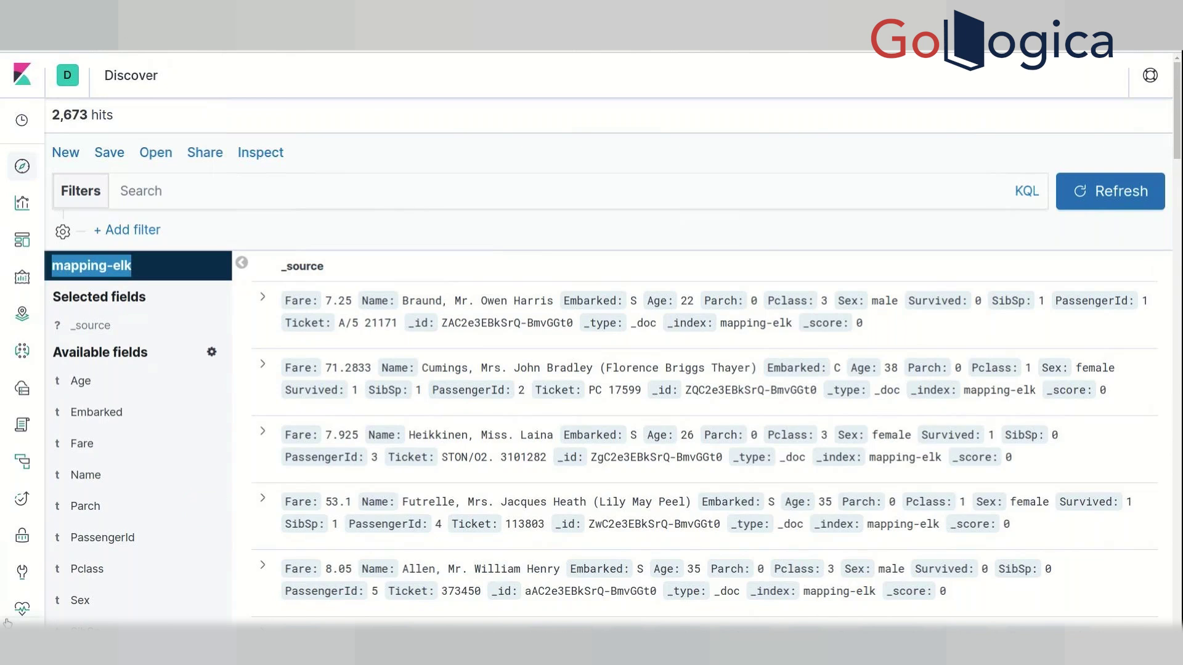
Step: Open Kibana's Management area and show the list of index patterns
{"action": "scroll", "coordinate": [3, 601], "scroll_direction": "down", "scroll_amount": 1}
{"action": "left_click", "coordinate": [22, 597]}
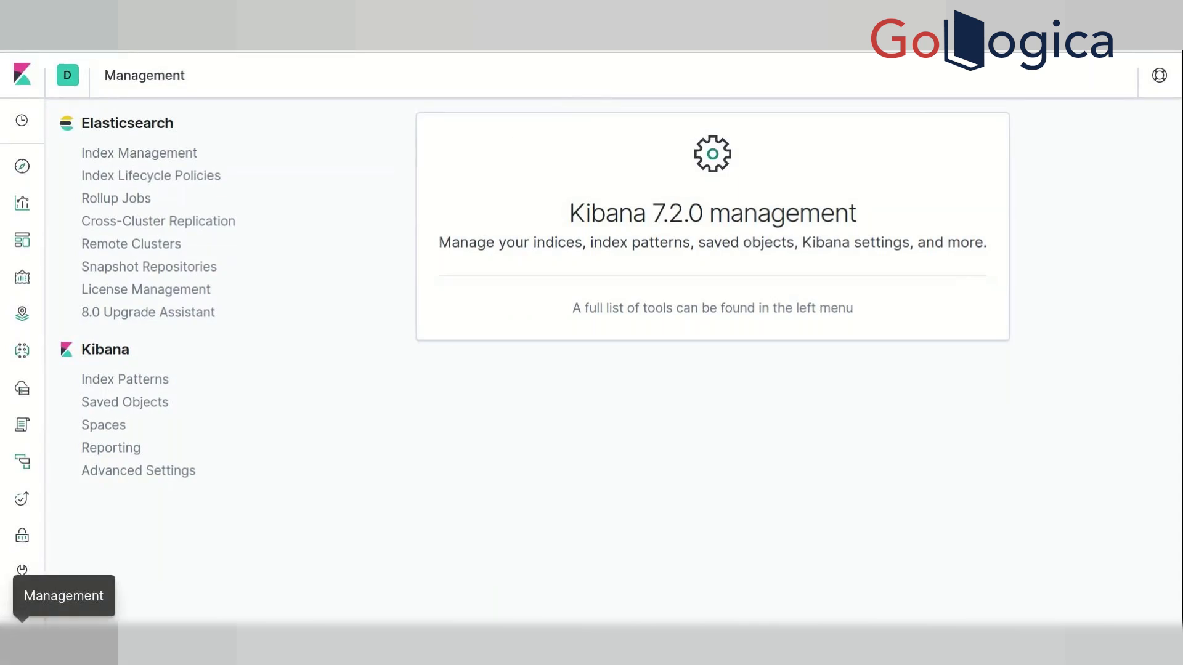
{"action": "mouse_move", "coordinate": [10, 596]}
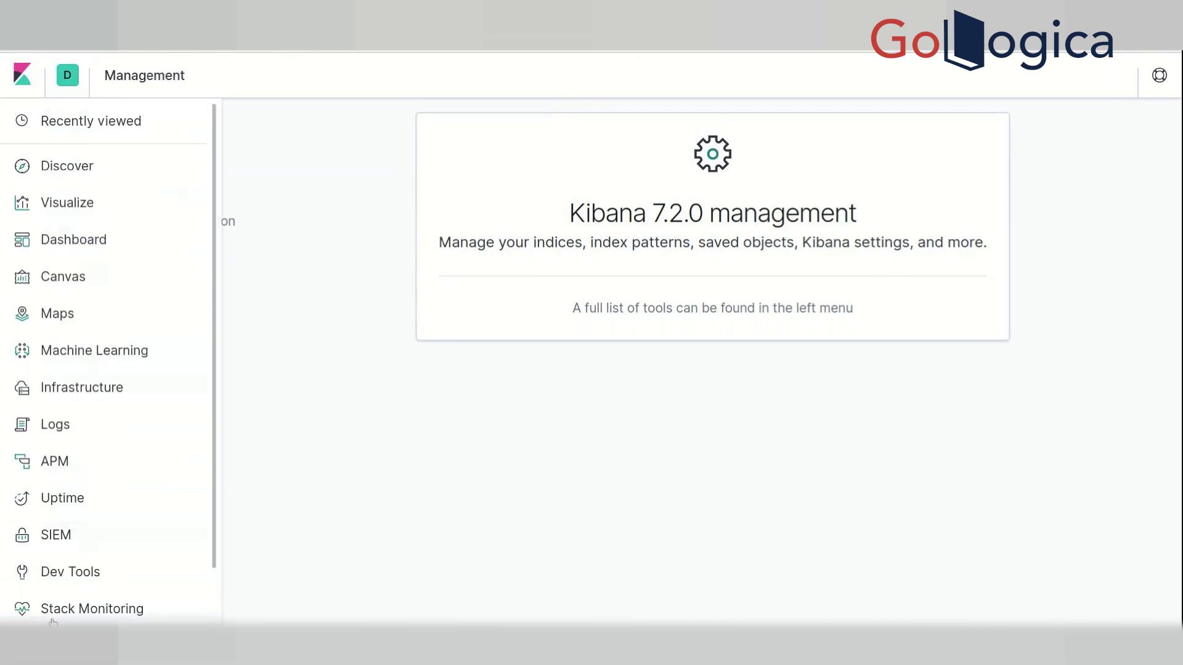
{"action": "scroll", "coordinate": [93, 565], "scroll_direction": "down", "scroll_amount": 1}
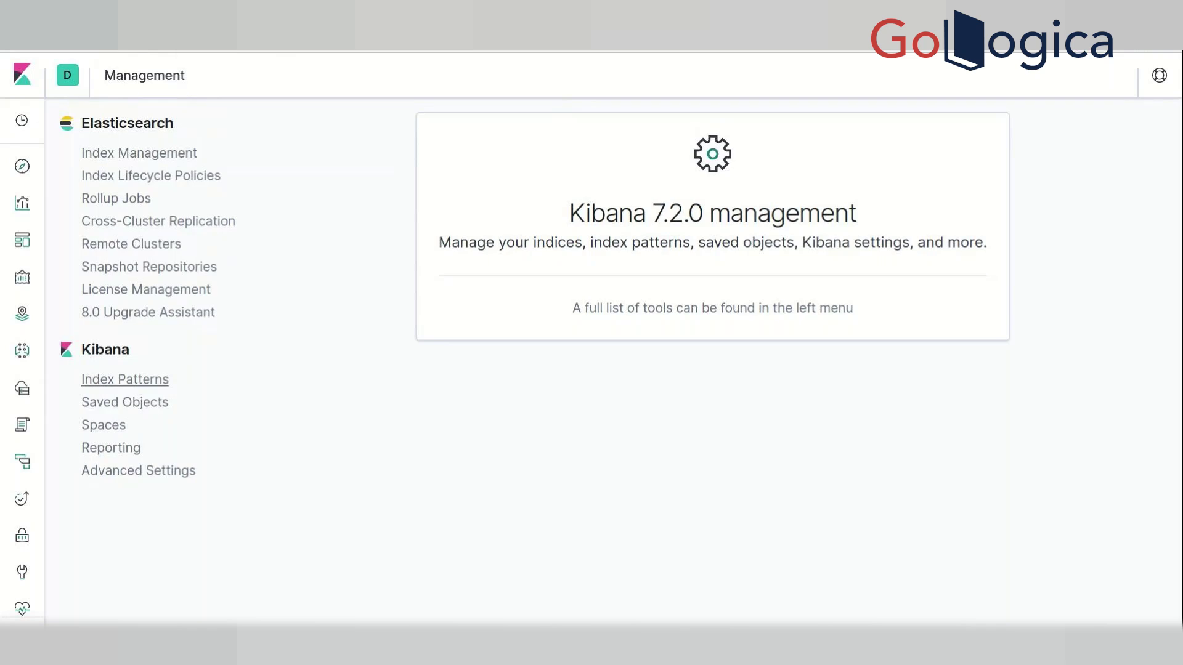
{"action": "left_click", "coordinate": [141, 380]}
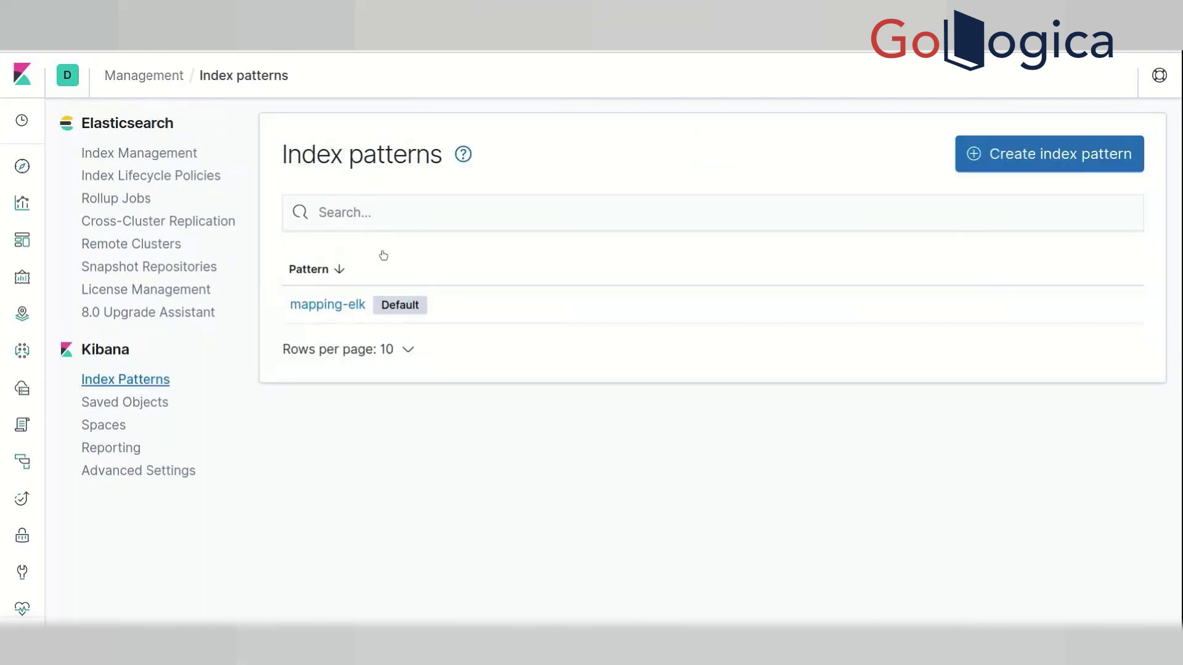
Step: Create a second index pattern named session03 for the session03 index, keeping the default settings
{"action": "left_click", "coordinate": [986, 167]}
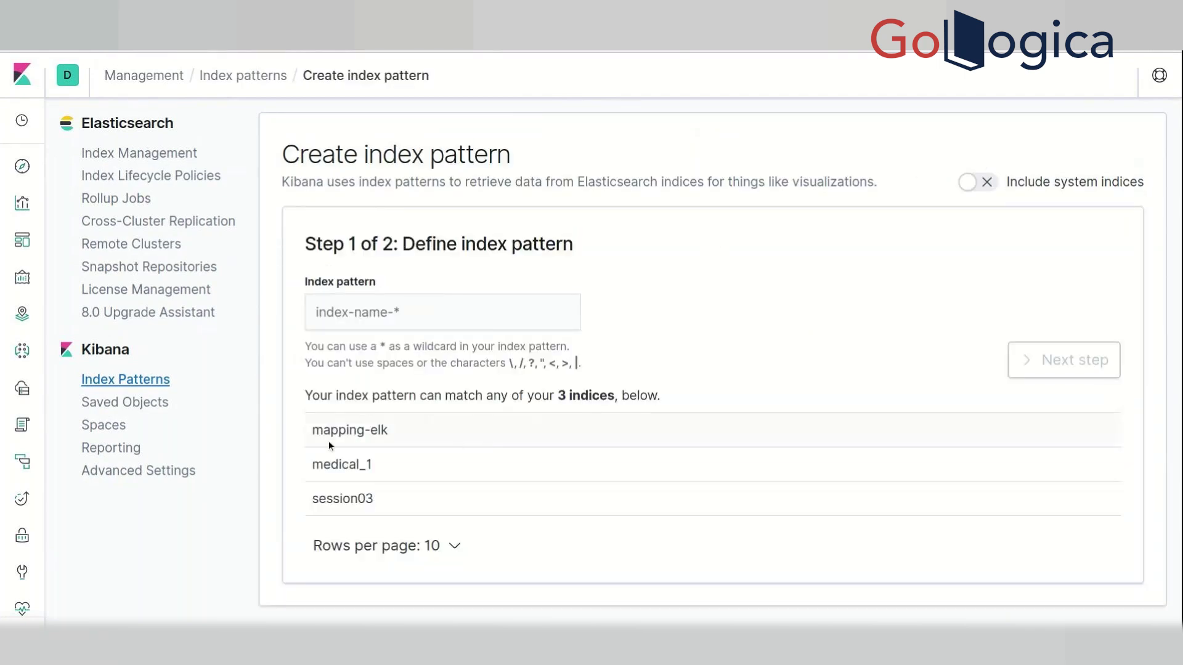
{"action": "left_click_drag", "start_coordinate": [314, 431], "coordinate": [366, 490]}
{"action": "double_click", "coordinate": [367, 501]}
{"action": "key", "text": "ctrl+c"}
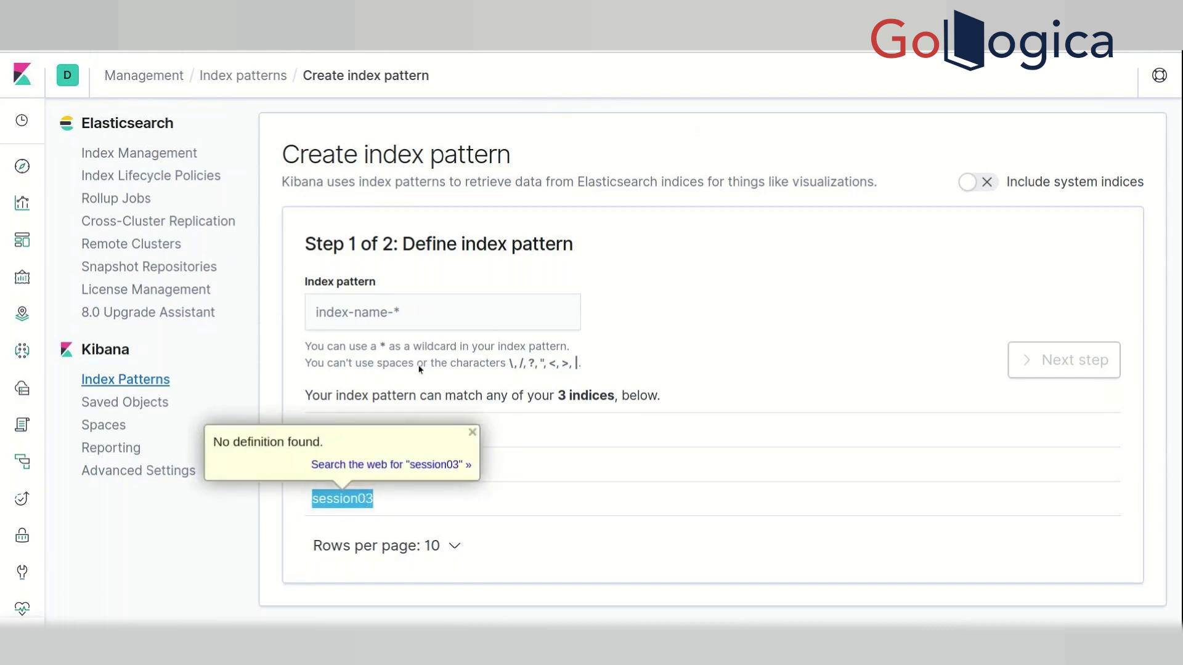
{"action": "left_click", "coordinate": [437, 325]}
{"action": "key", "text": "ctrl+v"}
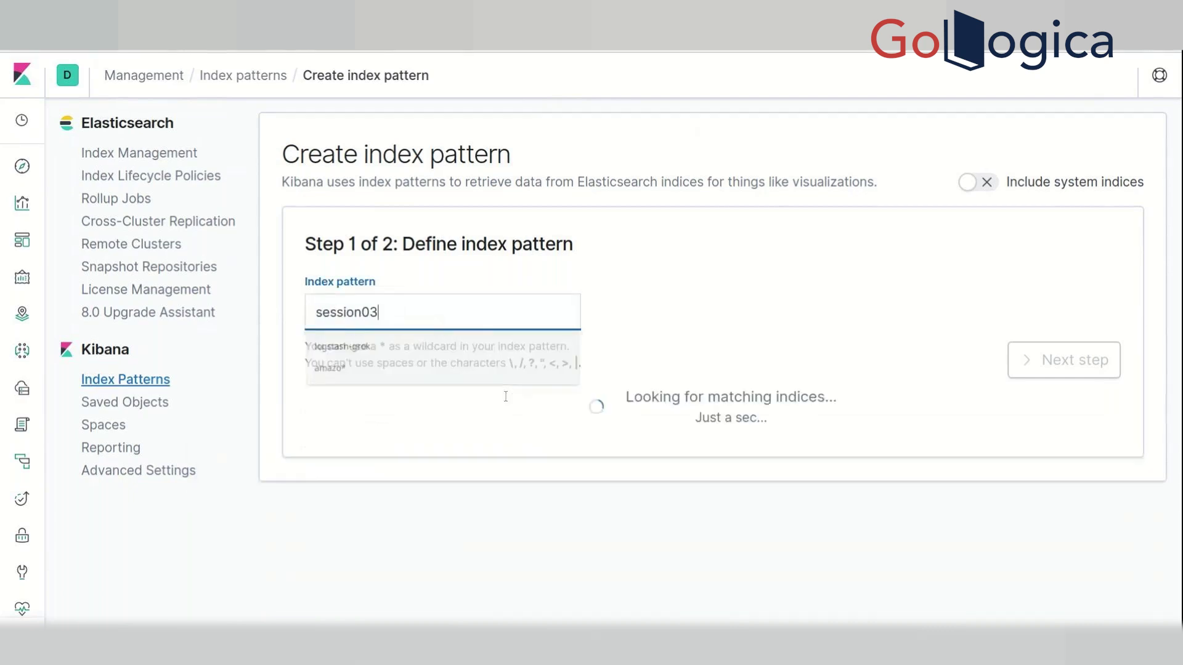
{"action": "left_click", "coordinate": [1055, 359]}
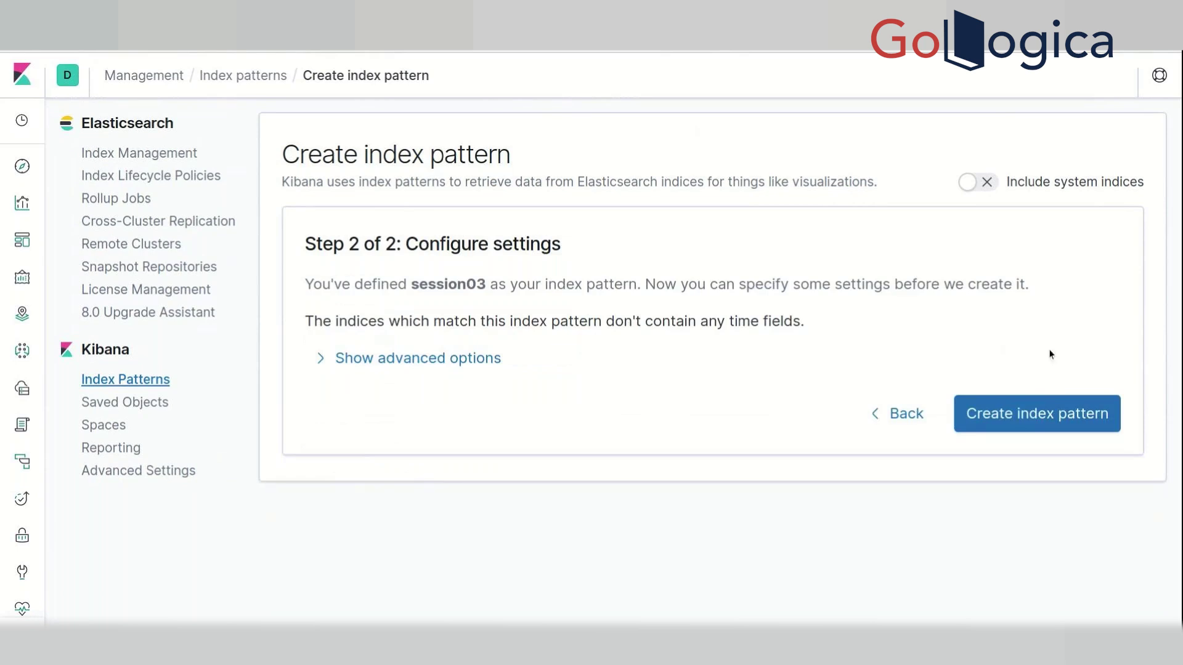
{"action": "left_click", "coordinate": [1050, 410]}
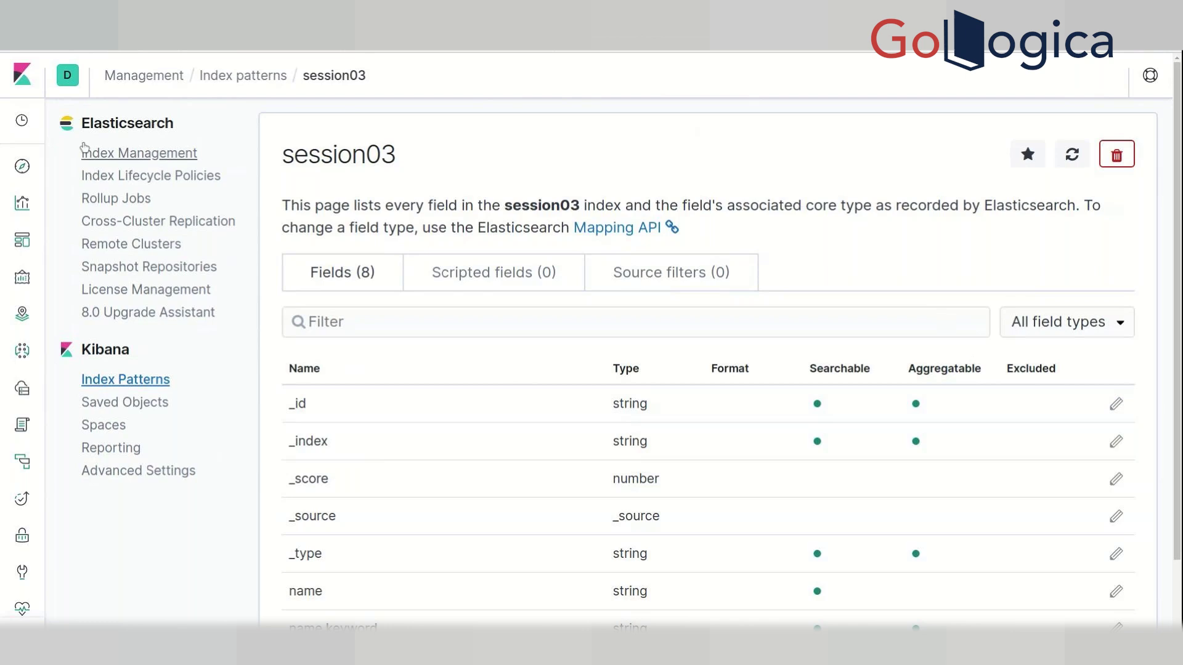
Step: Return to Discover and check which index patterns can be chosen, keeping mapping-elk selected
{"action": "left_click", "coordinate": [23, 176]}
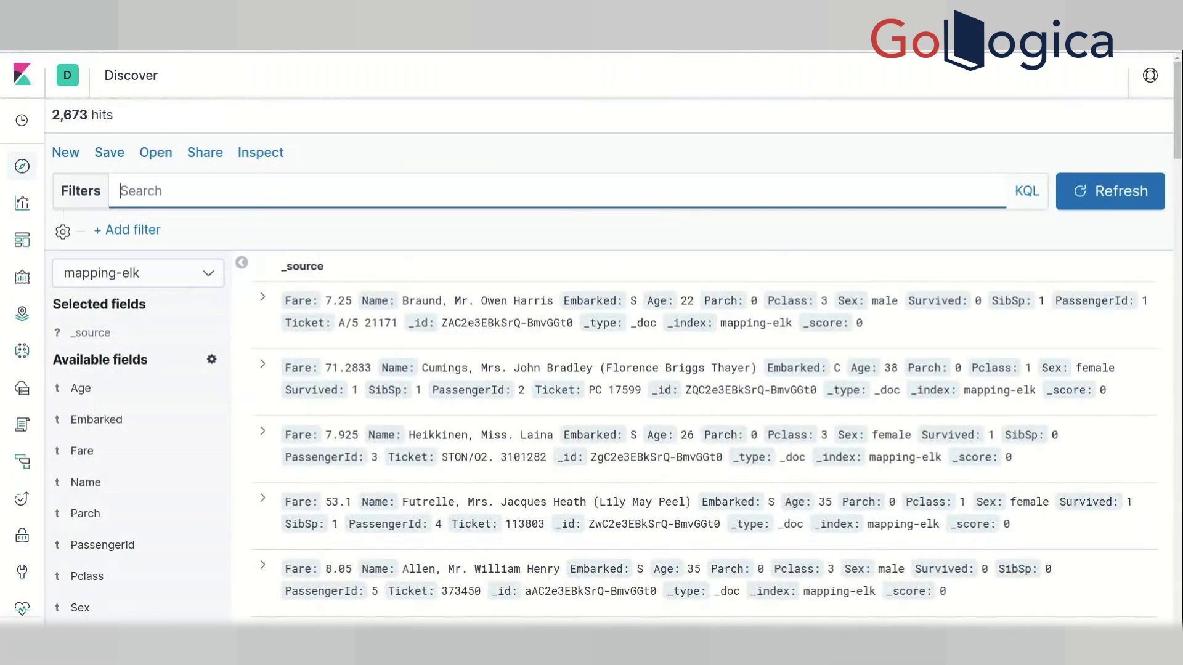
{"action": "left_click", "coordinate": [213, 282]}
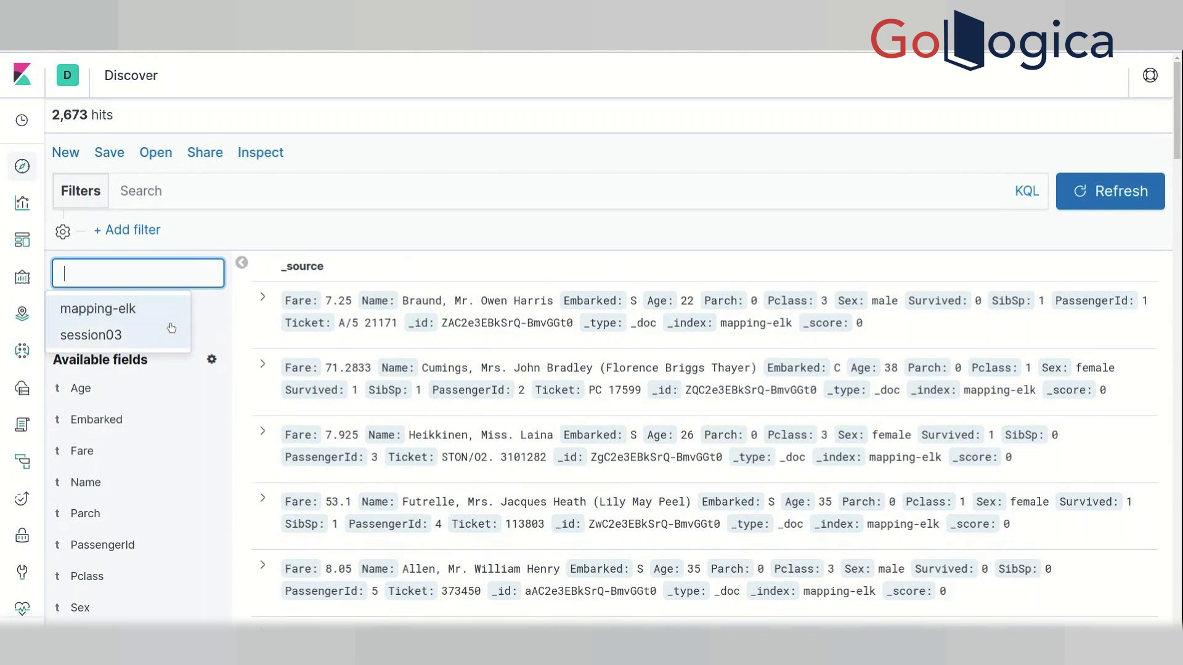
{"action": "left_click", "coordinate": [254, 236]}
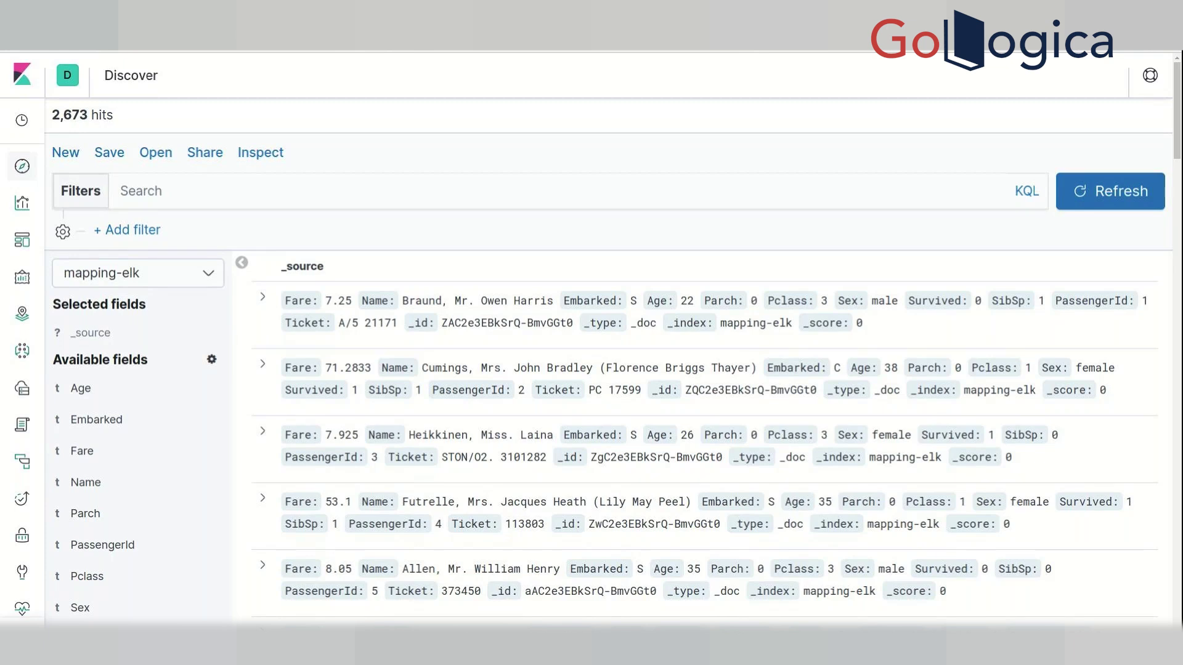
Step: Open Kibana's Management area and review the existing index patterns there
{"action": "scroll", "coordinate": [20, 615], "scroll_direction": "down", "scroll_amount": 1}
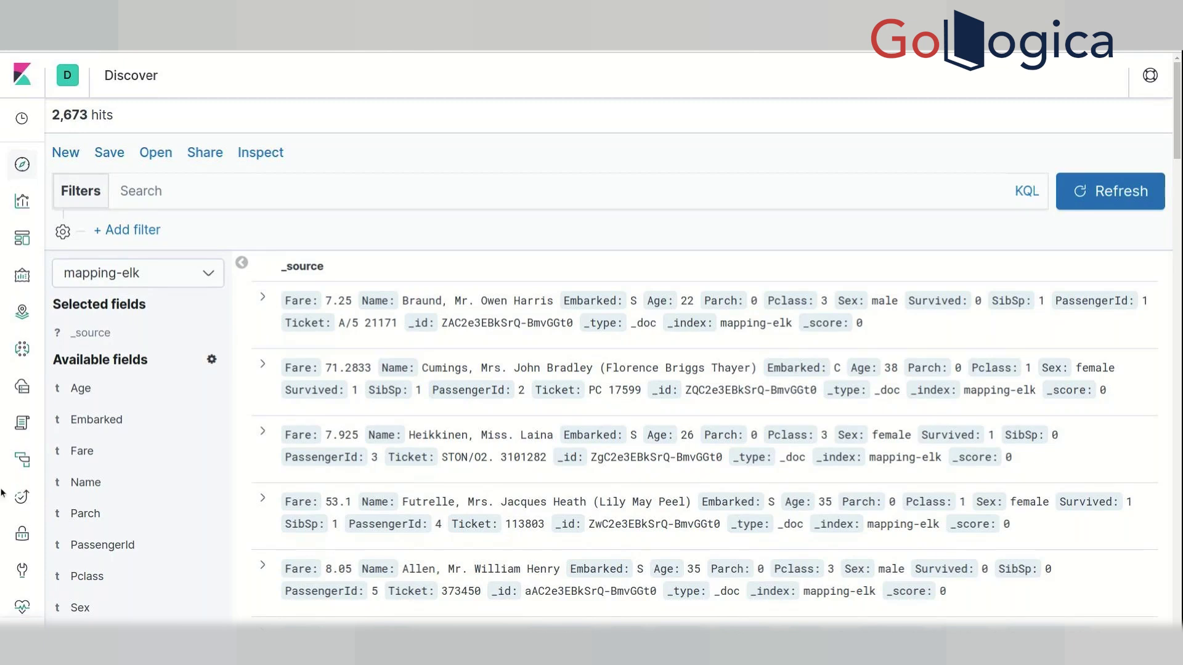
{"action": "left_click", "coordinate": [22, 603]}
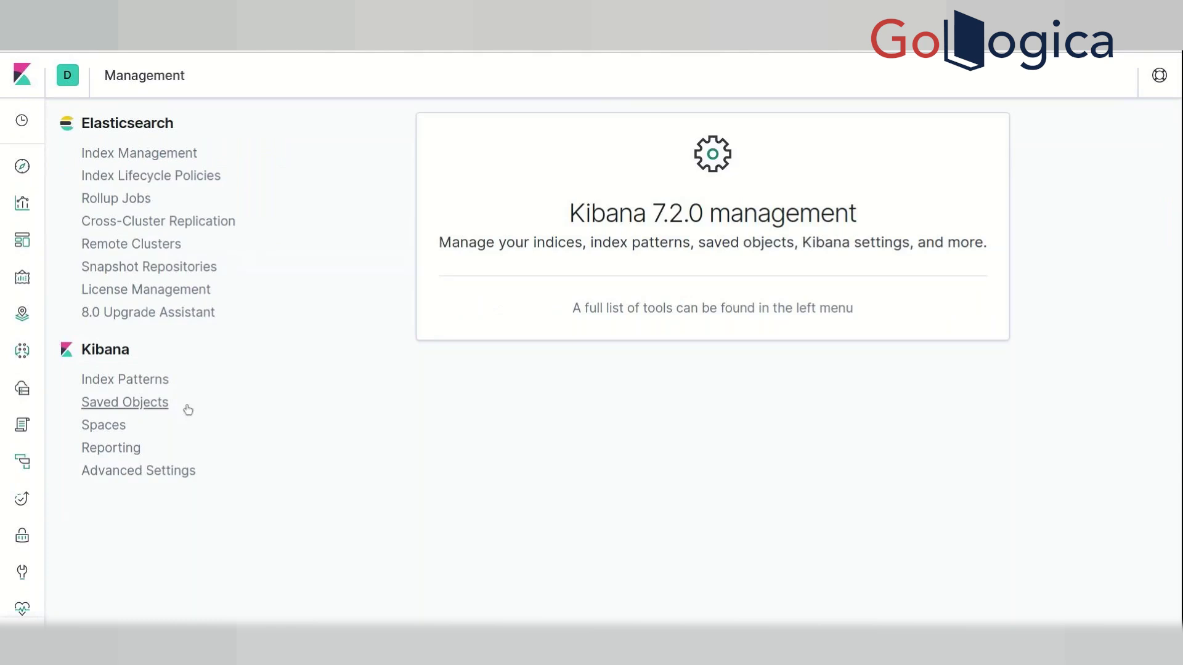
{"action": "left_click", "coordinate": [157, 383]}
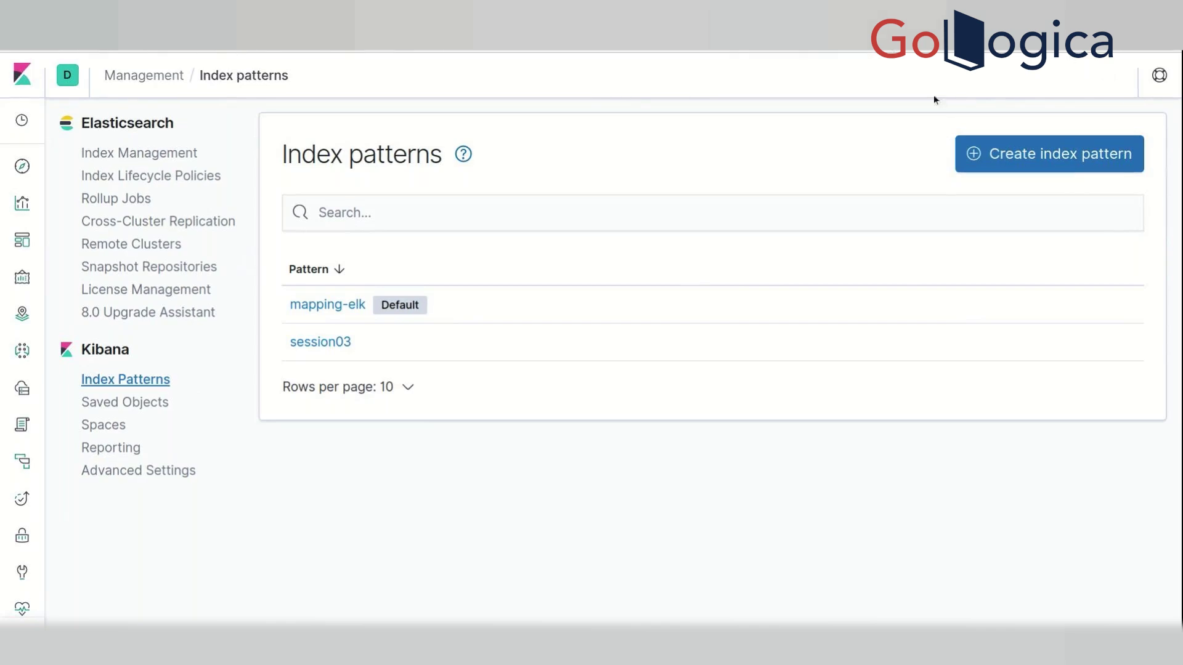
{"action": "left_click", "coordinate": [1005, 160]}
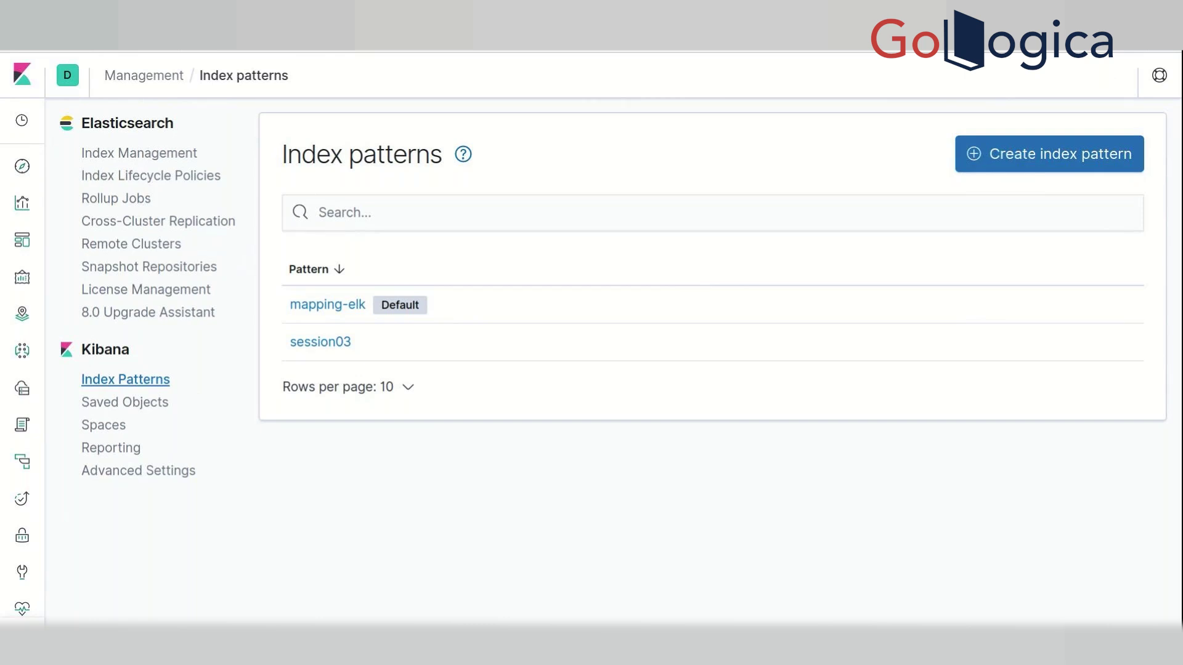
Step: Return to Discover, switch to the session03 index pattern and expand its document
{"action": "left_click", "coordinate": [28, 174]}
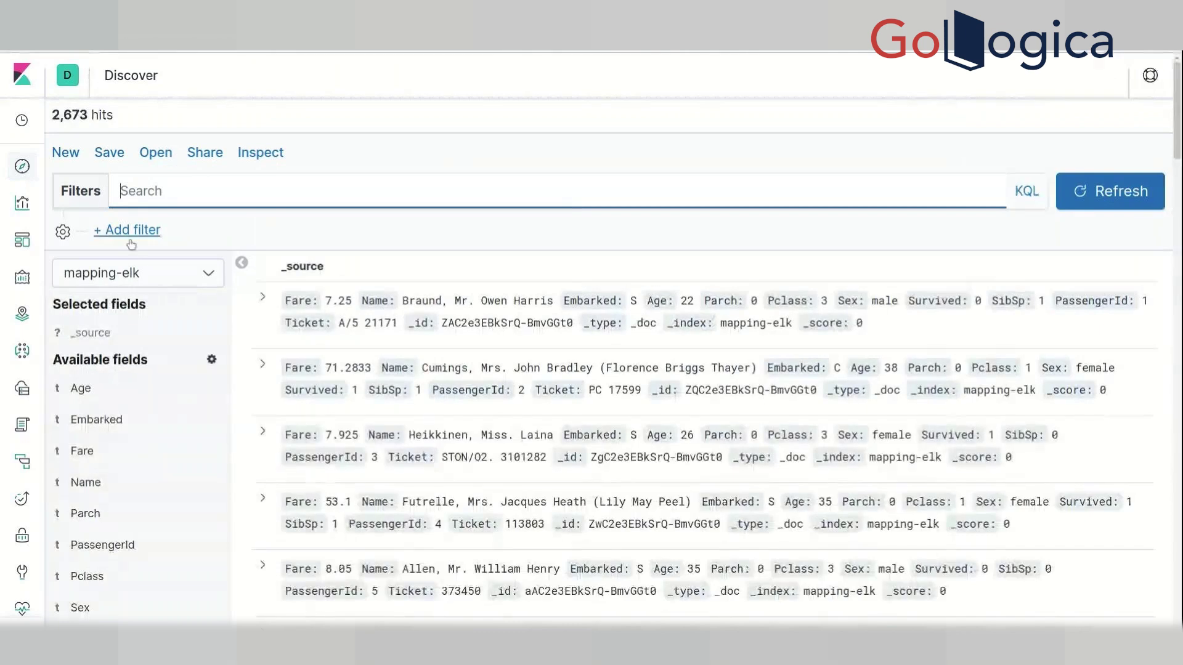
{"action": "left_click", "coordinate": [197, 273]}
{"action": "left_click", "coordinate": [145, 336]}
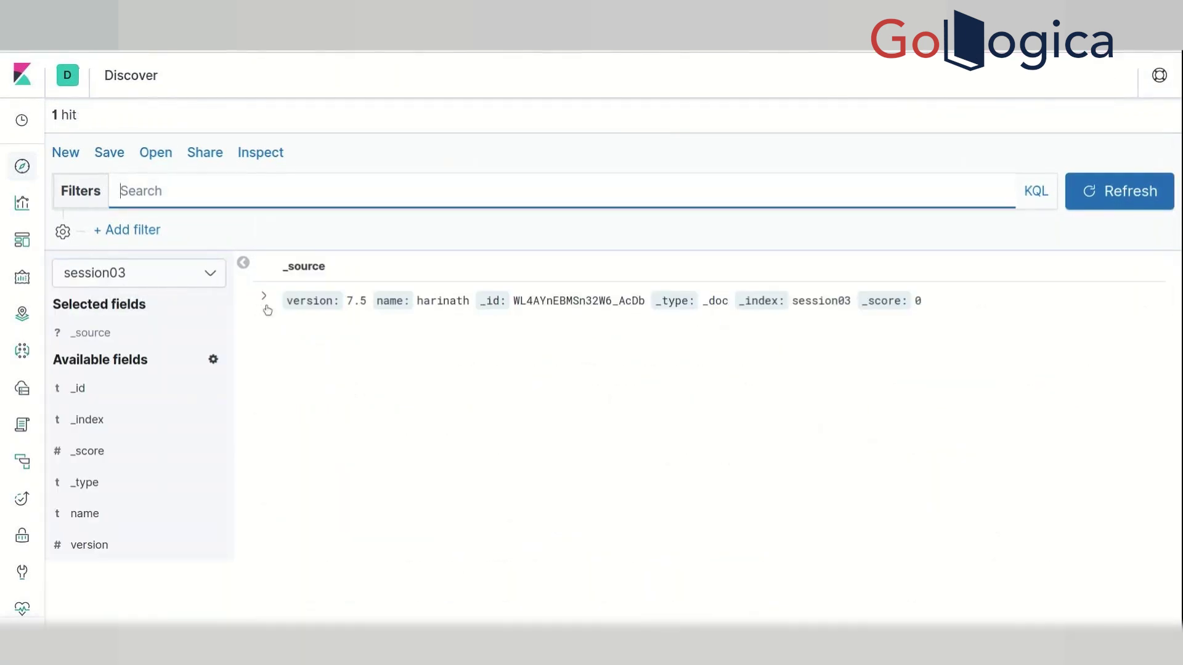
{"action": "left_click", "coordinate": [265, 299]}
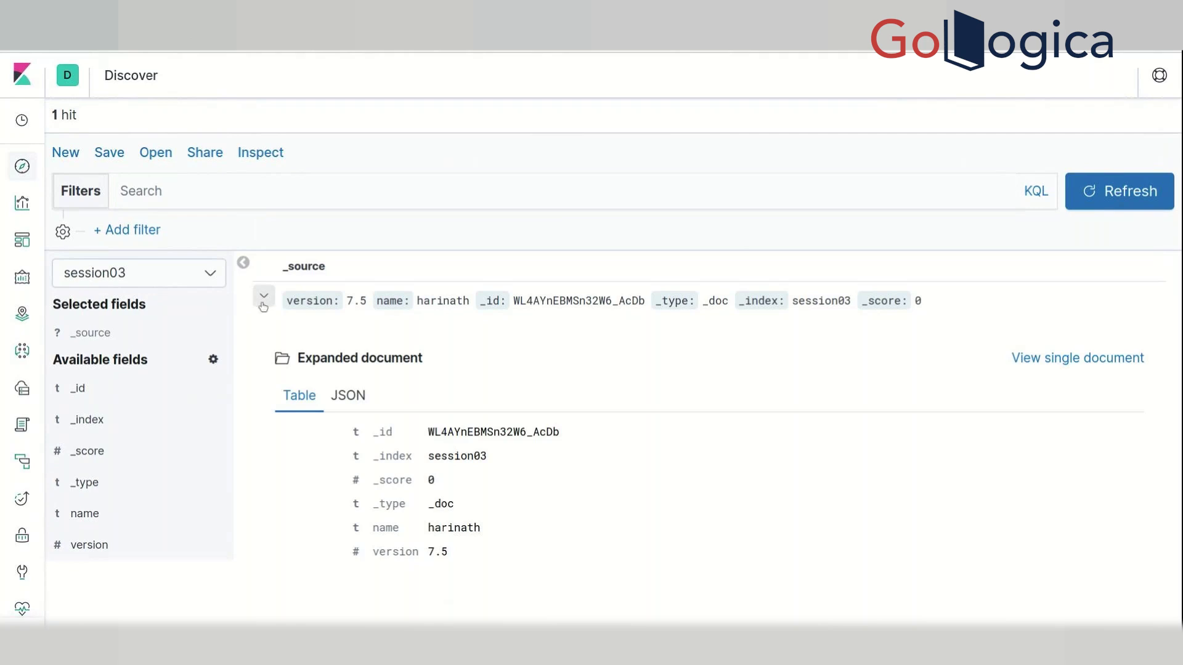
Step: Examine the expanded session03 document in its JSON view and in its table view
{"action": "mouse_move", "coordinate": [340, 428]}
{"action": "mouse_move", "coordinate": [456, 431]}
{"action": "left_click", "coordinate": [349, 395]}
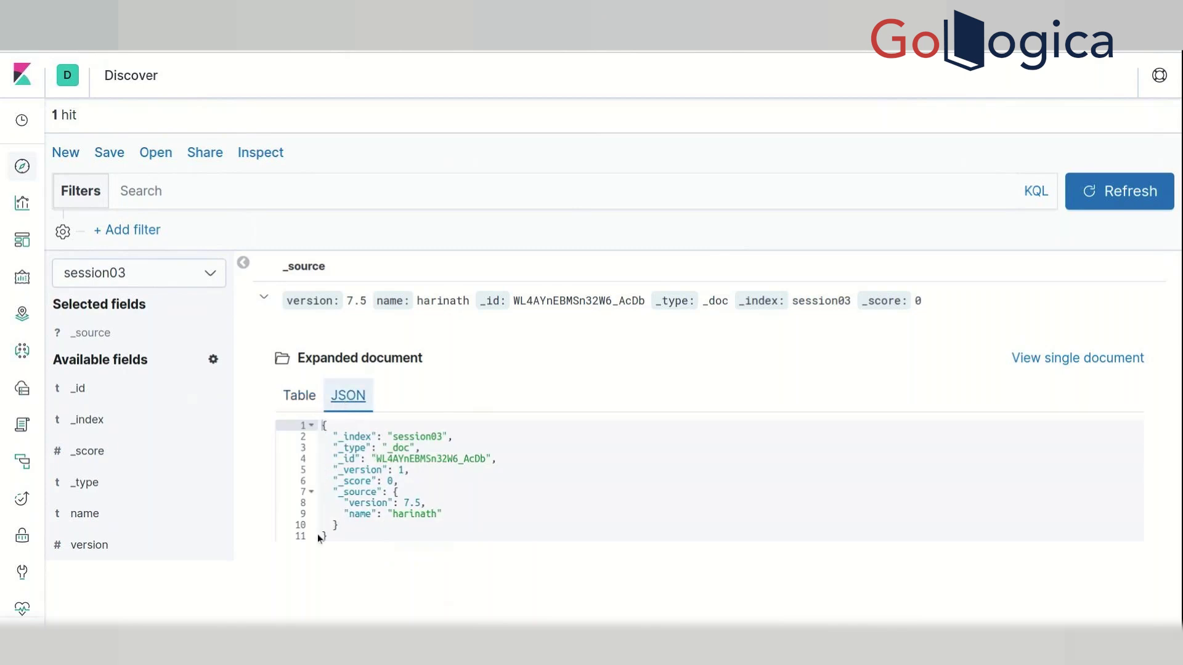
{"action": "left_click_drag", "start_coordinate": [318, 537], "coordinate": [303, 425]}
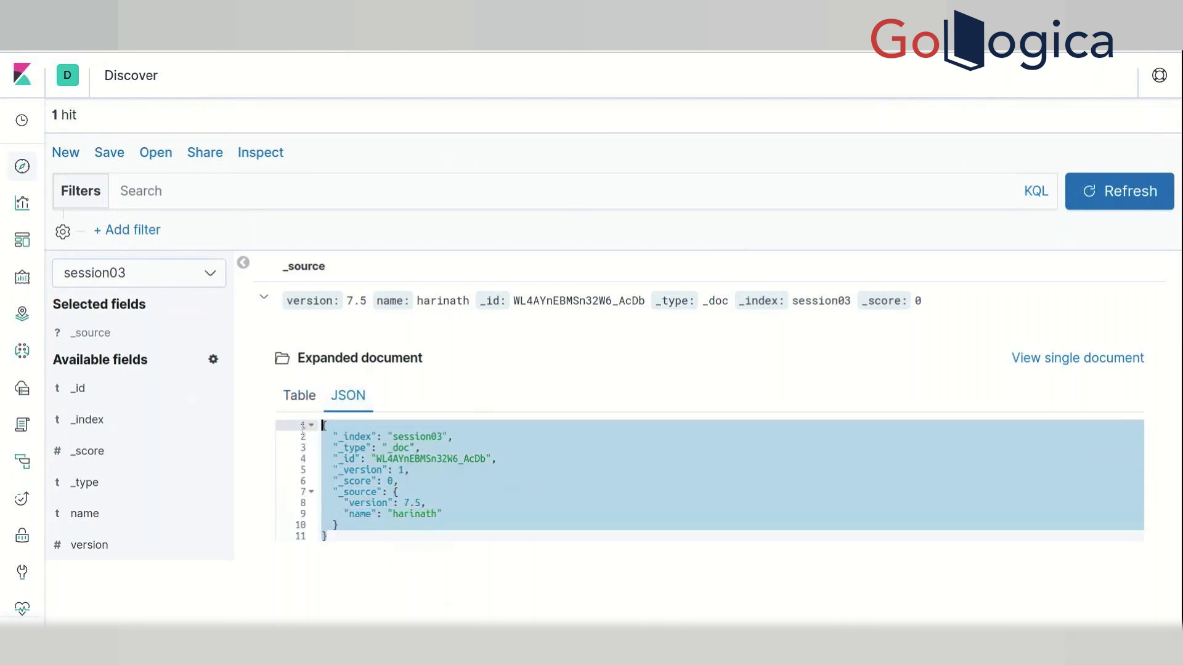
{"action": "left_click", "coordinate": [318, 397]}
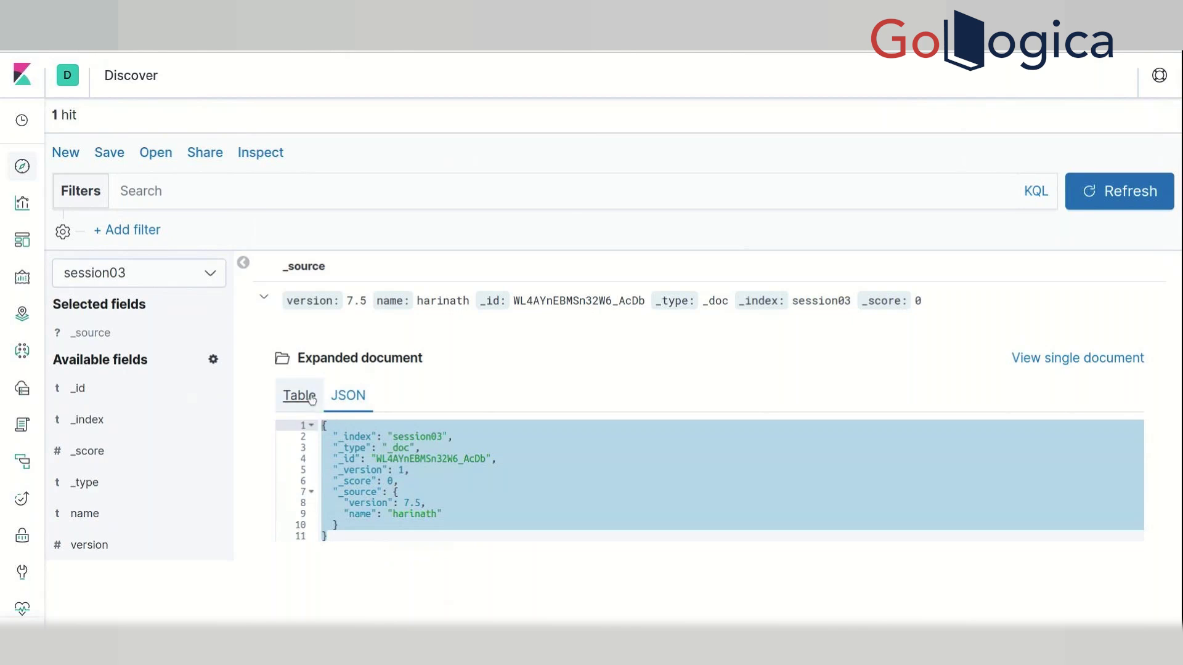
{"action": "left_click_drag", "start_coordinate": [374, 433], "coordinate": [487, 549]}
{"action": "left_click", "coordinate": [484, 579]}
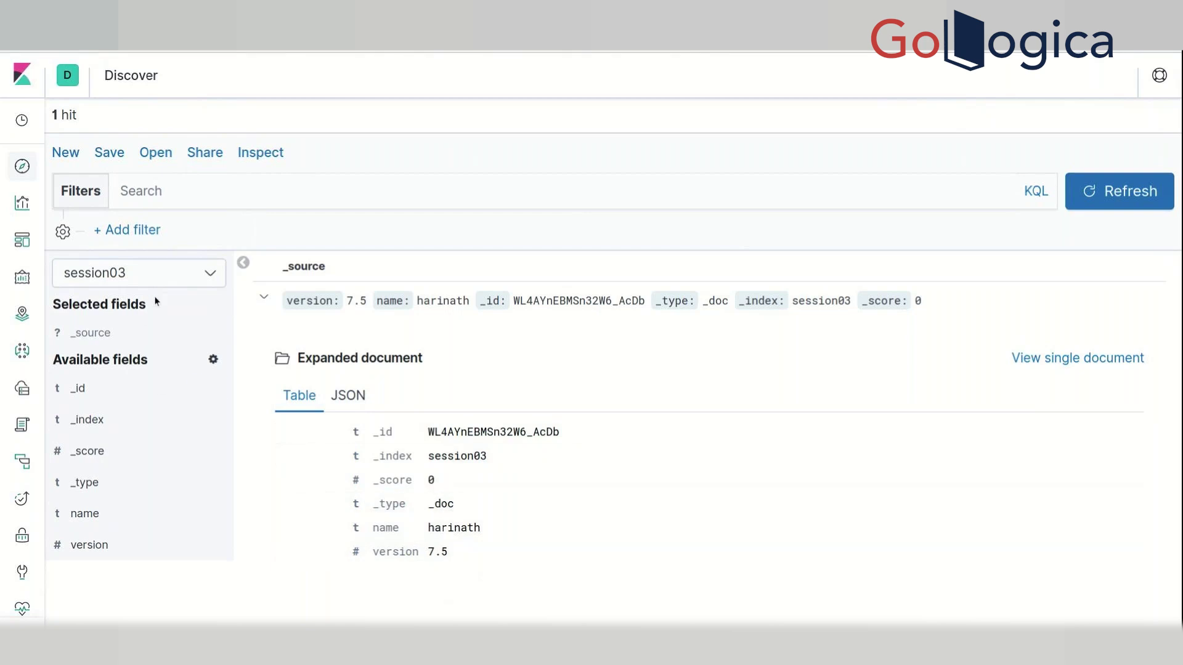
Step: Switch Discover back to the mapping-elk index pattern and look through its documents and fields
{"action": "left_click", "coordinate": [170, 282]}
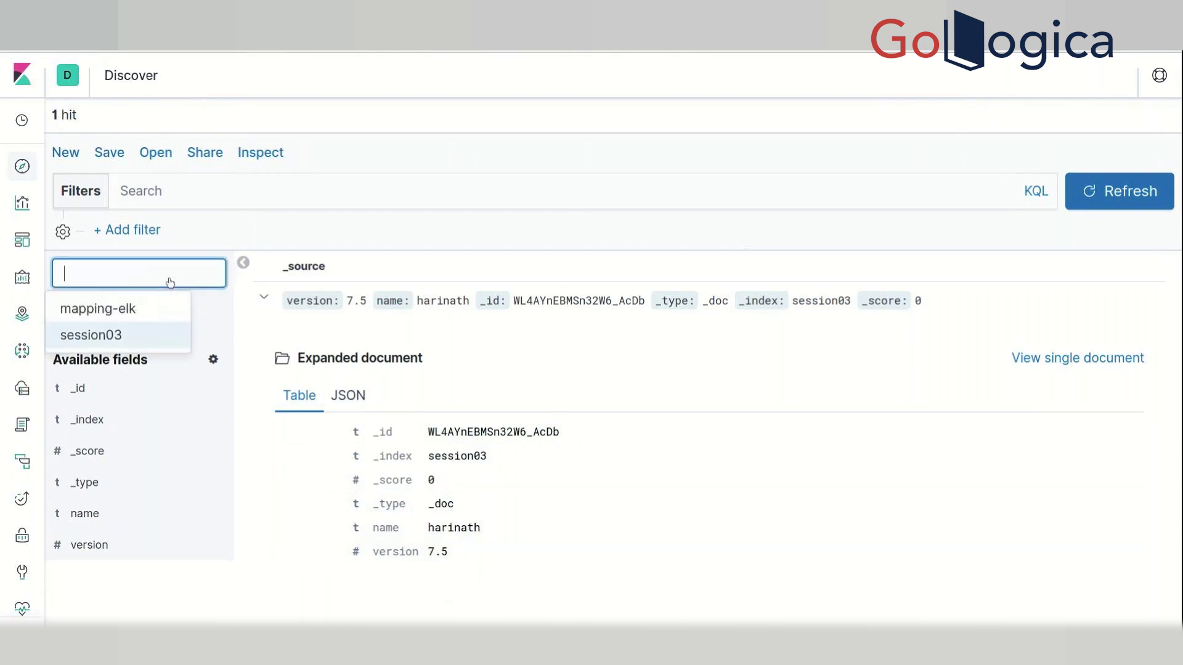
{"action": "left_click", "coordinate": [167, 317]}
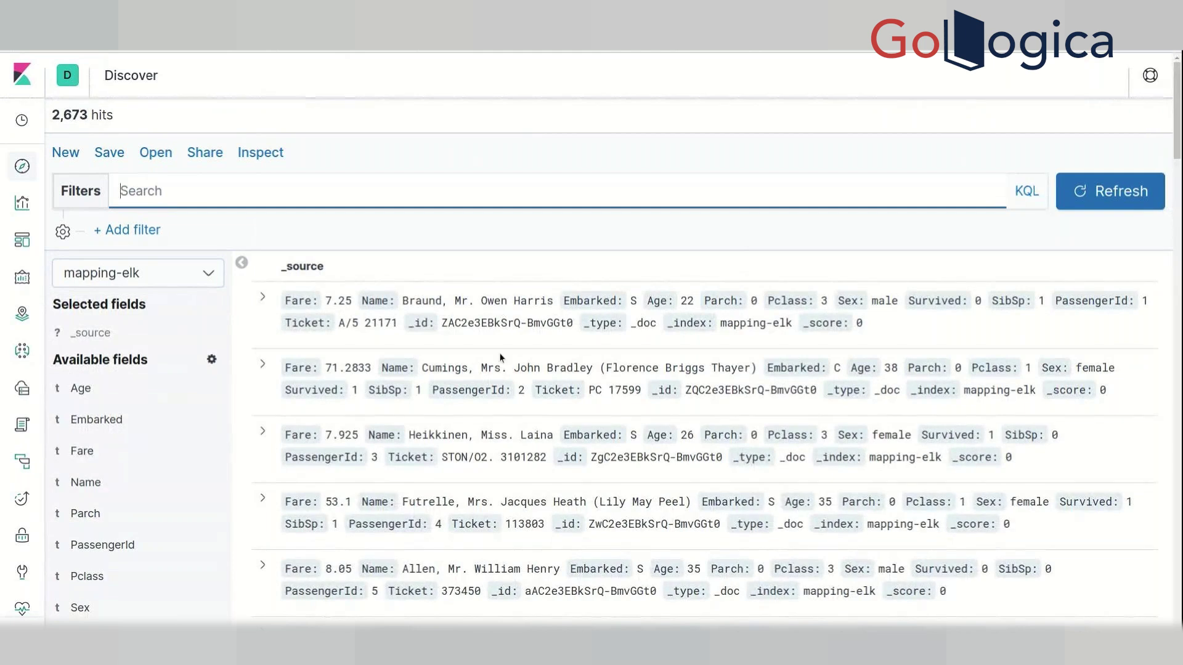
{"action": "scroll", "coordinate": [188, 298], "scroll_direction": "down", "scroll_amount": 5}
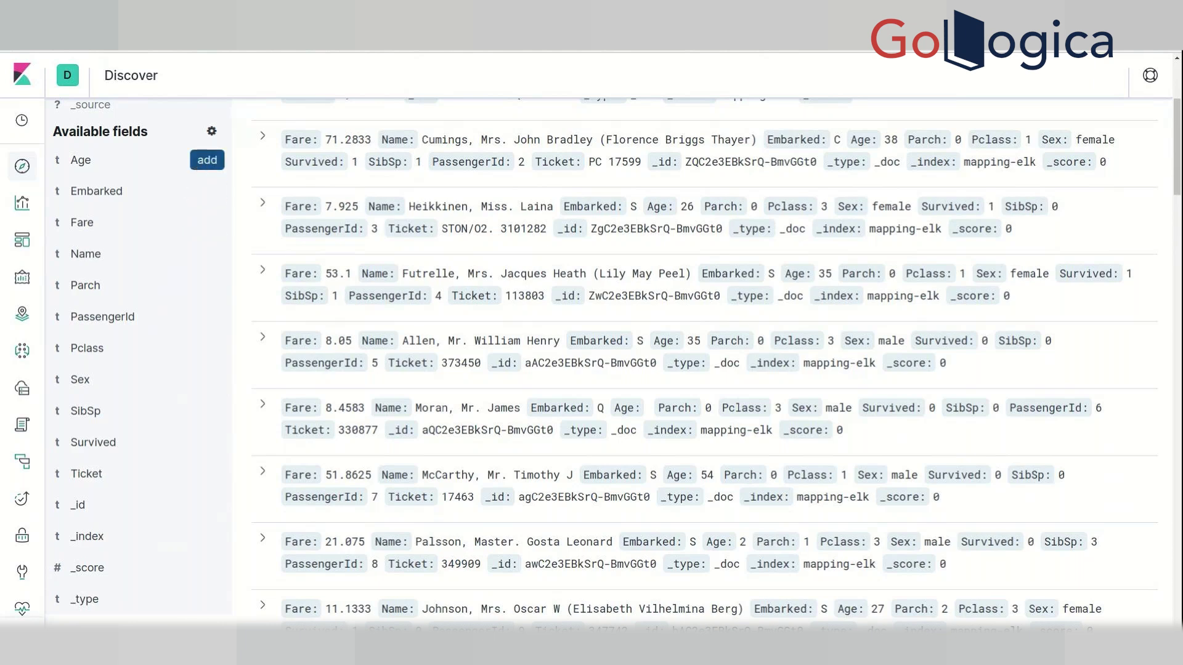
Step: Add the Age, Sex and Survived fields as columns of the mapping-elk document table
{"action": "left_click", "coordinate": [204, 161]}
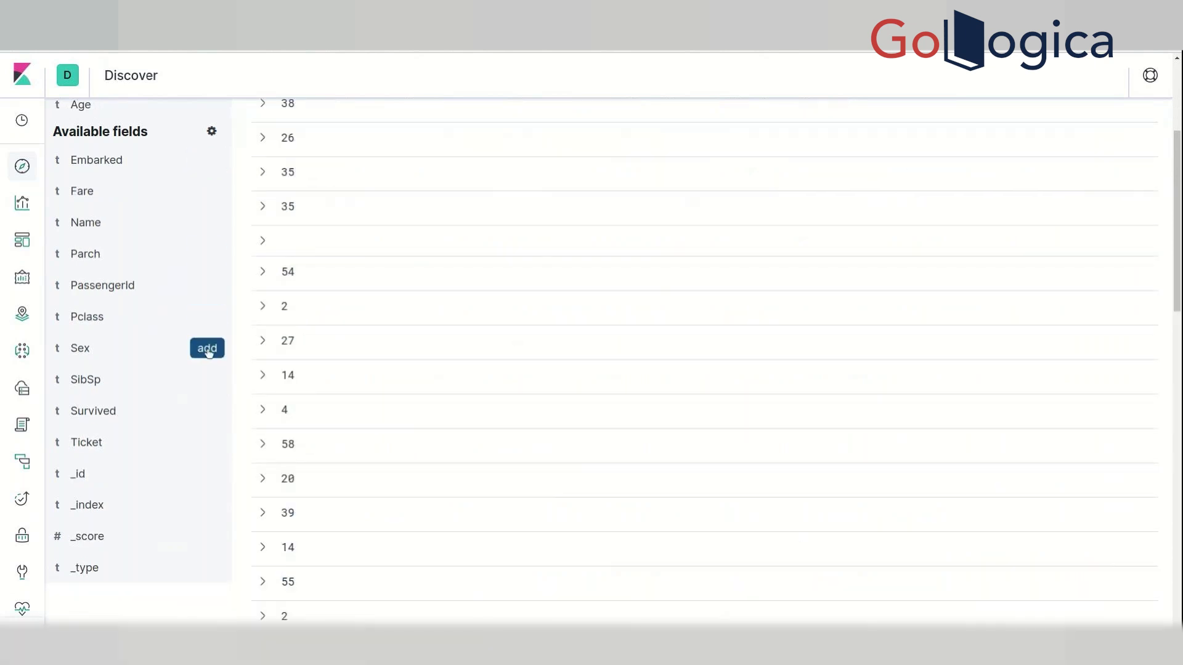
{"action": "left_click", "coordinate": [208, 349]}
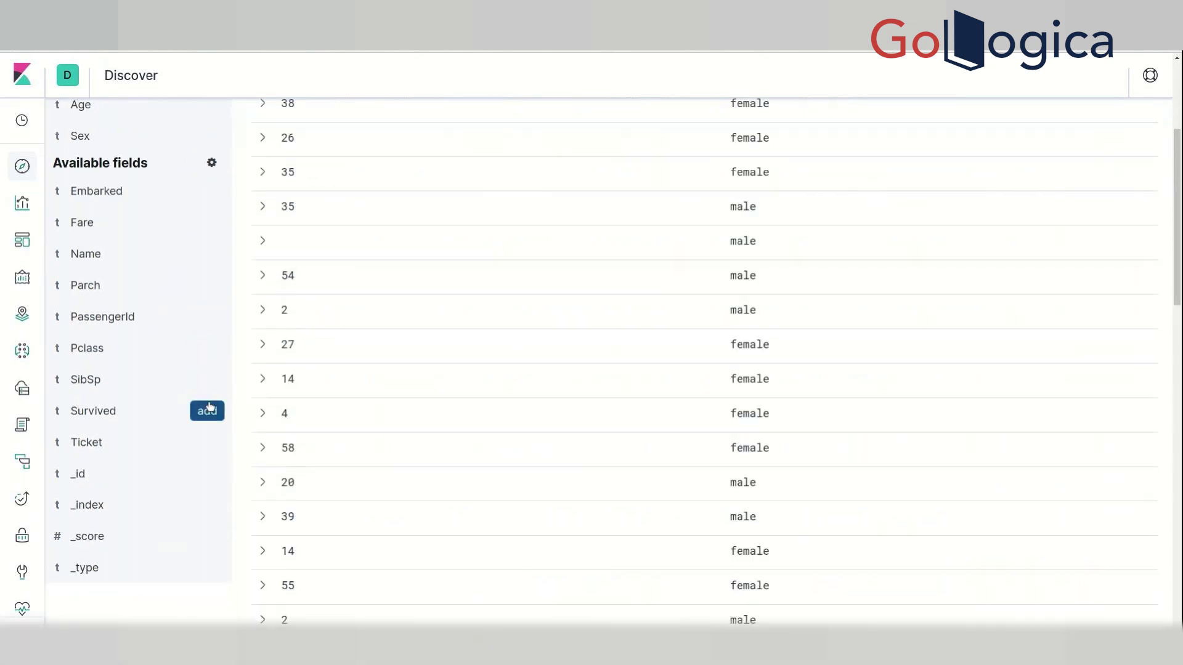
{"action": "left_click", "coordinate": [208, 411]}
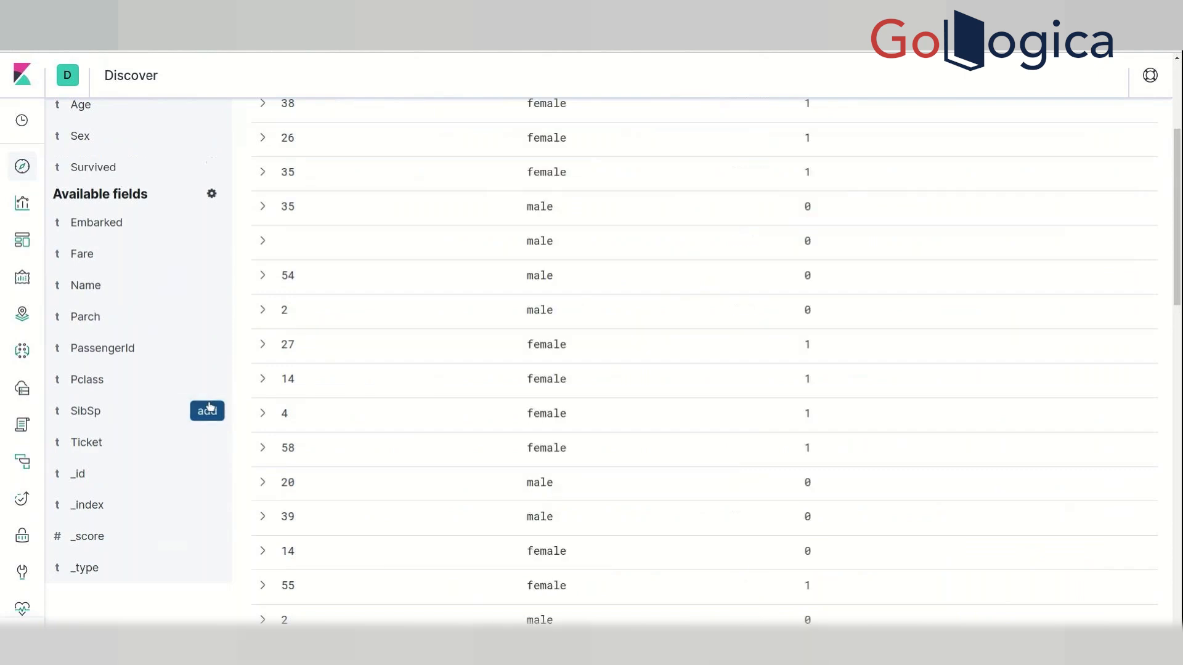
{"action": "scroll", "coordinate": [438, 274], "scroll_direction": "up", "scroll_amount": 2}
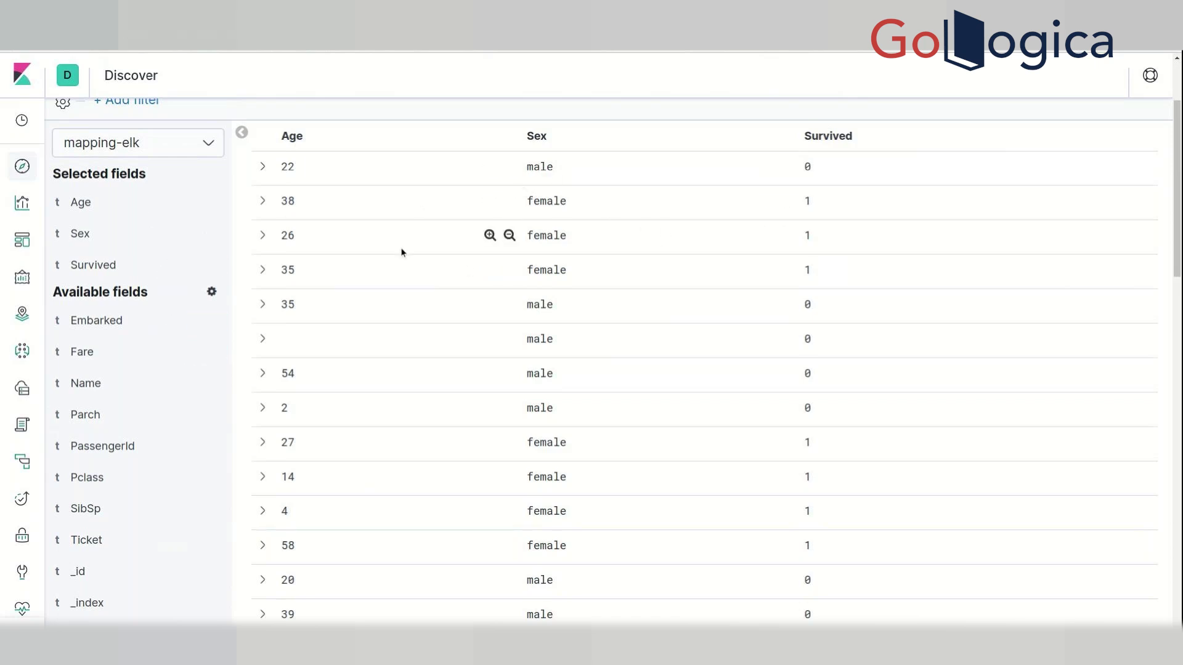
{"action": "scroll", "coordinate": [401, 252], "scroll_direction": "up", "scroll_amount": 2}
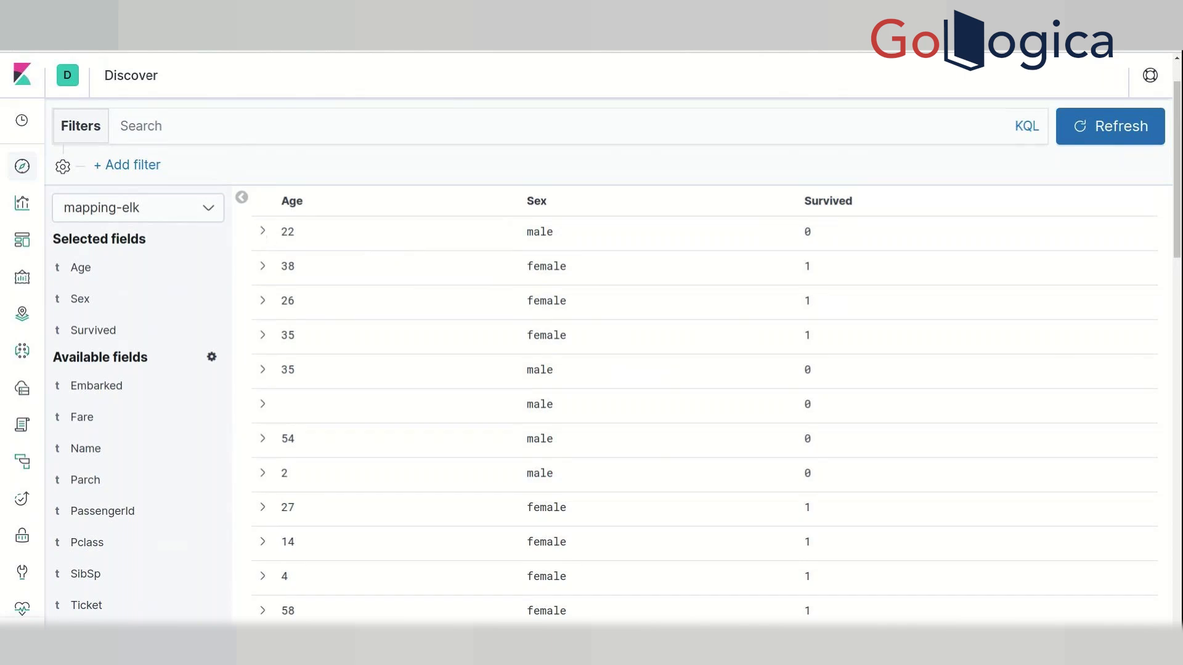
Step: Expand the first mapping-elk document and review all of its fields in the table view
{"action": "left_click", "coordinate": [263, 231]}
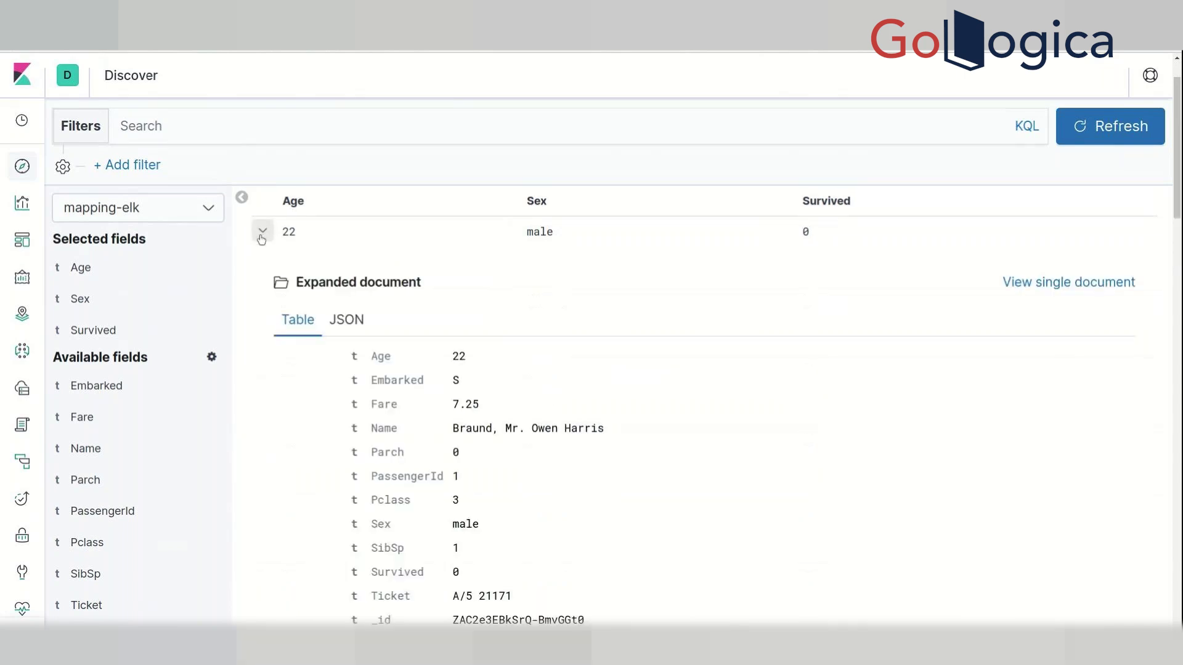
{"action": "scroll", "coordinate": [341, 368], "scroll_direction": "down", "scroll_amount": 2}
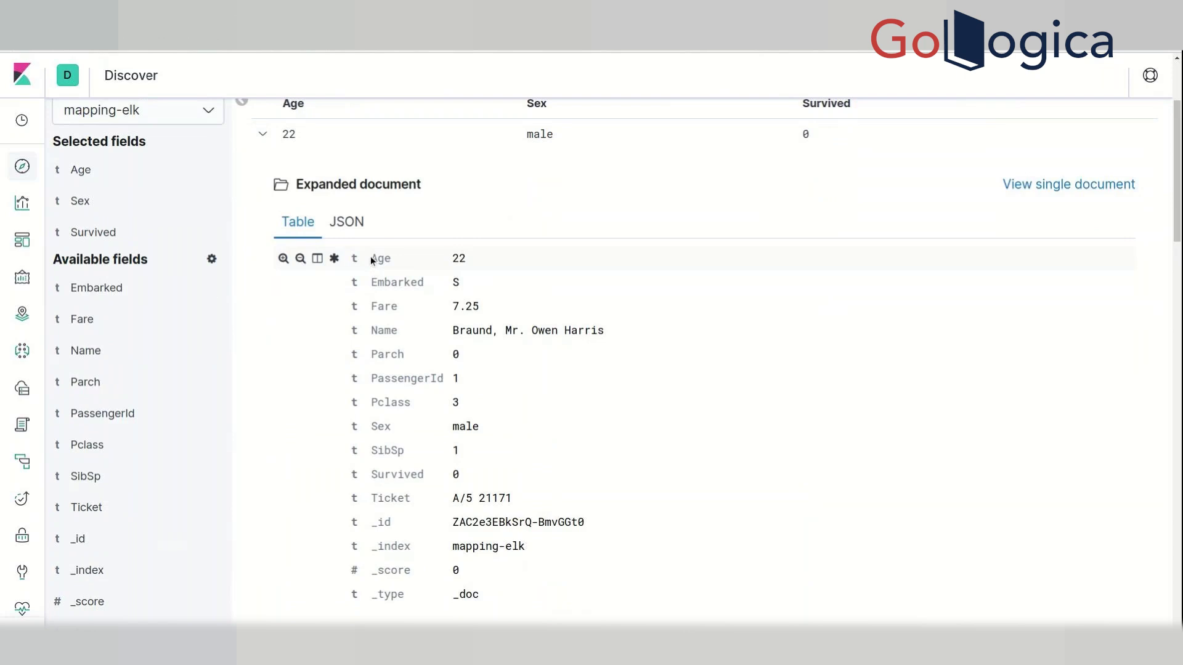
{"action": "left_click_drag", "start_coordinate": [371, 256], "coordinate": [524, 572]}
{"action": "left_click", "coordinate": [580, 413]}
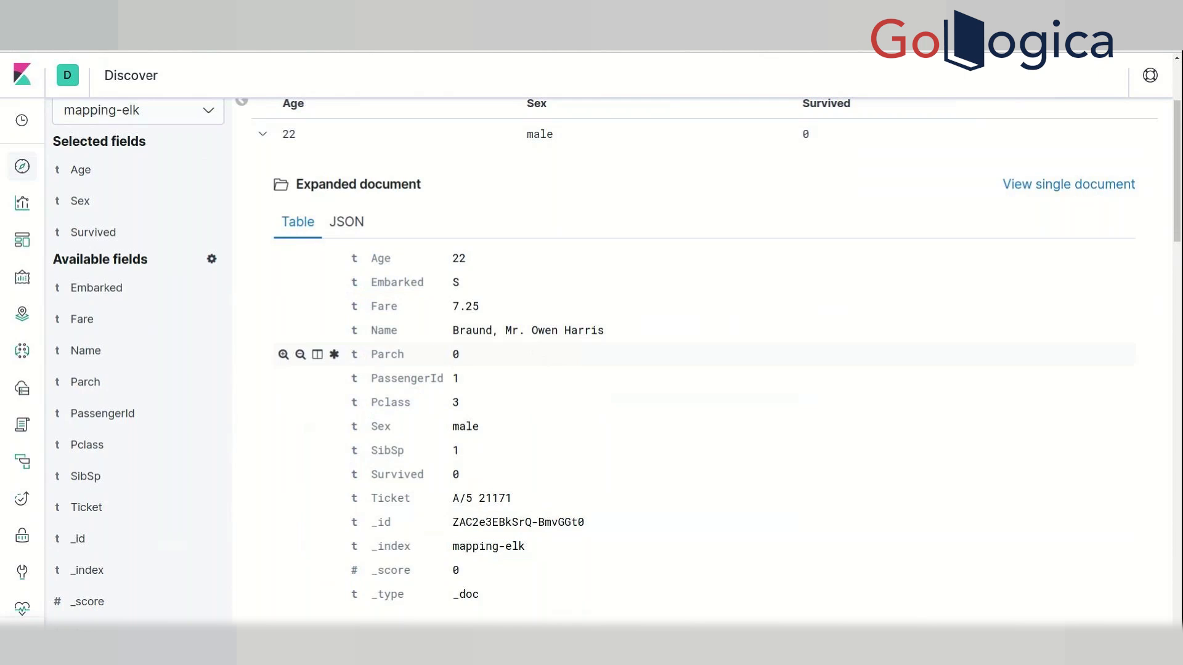
Step: Remove Age, Sex and Survived from the selected fields to restore the full _source view
{"action": "mouse_move", "coordinate": [164, 182]}
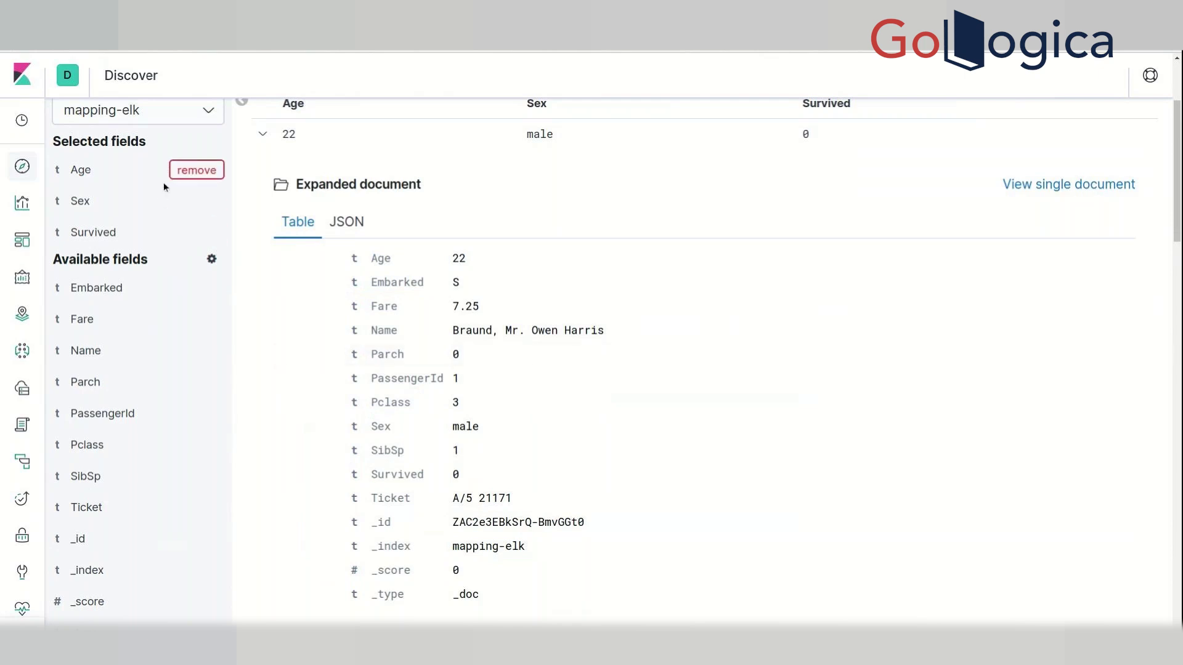
{"action": "left_click", "coordinate": [203, 182]}
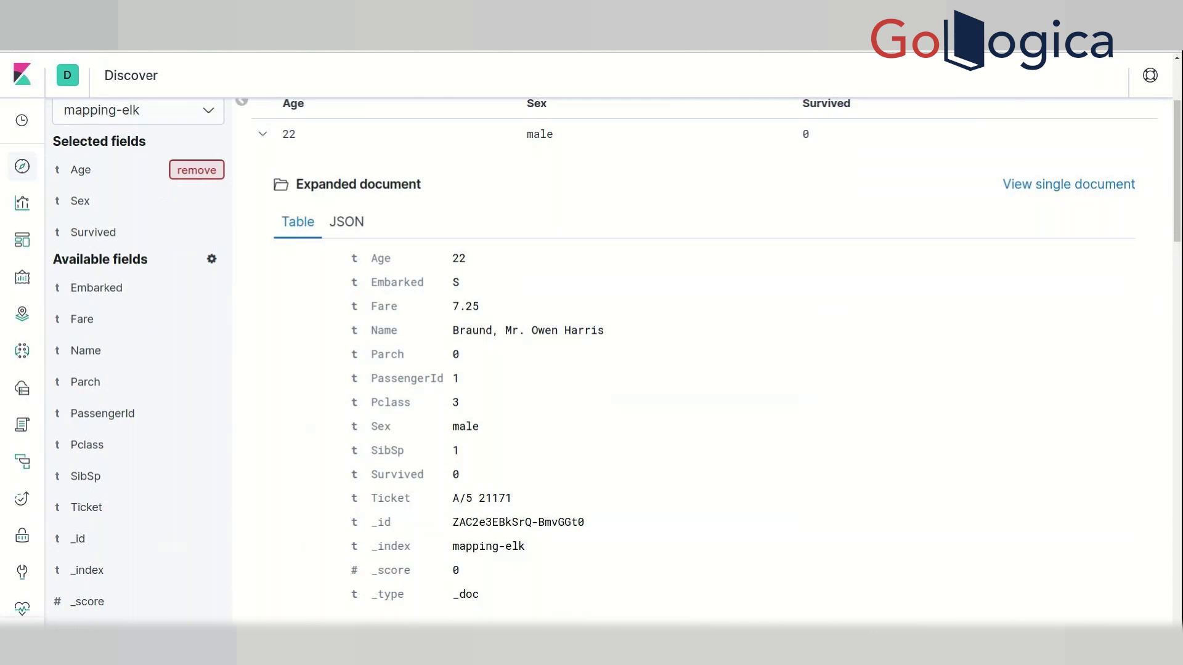
{"action": "left_click", "coordinate": [197, 173]}
{"action": "left_click", "coordinate": [197, 173]}
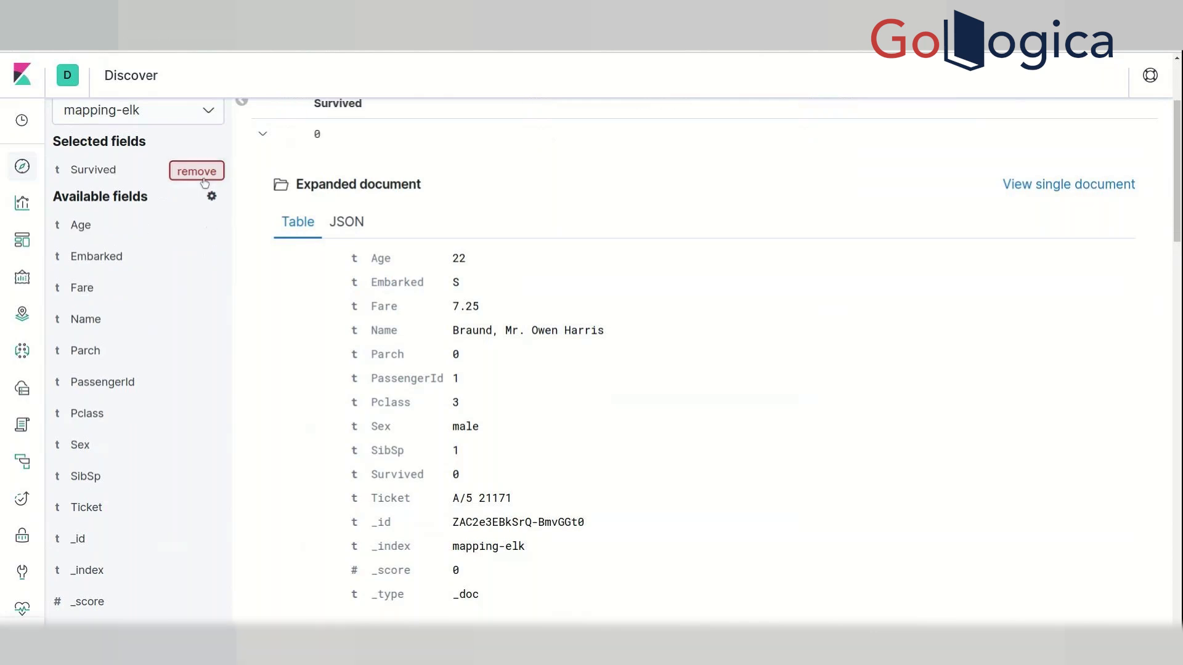
{"action": "left_click", "coordinate": [205, 183]}
{"action": "scroll", "coordinate": [319, 270], "scroll_direction": "up", "scroll_amount": 2}
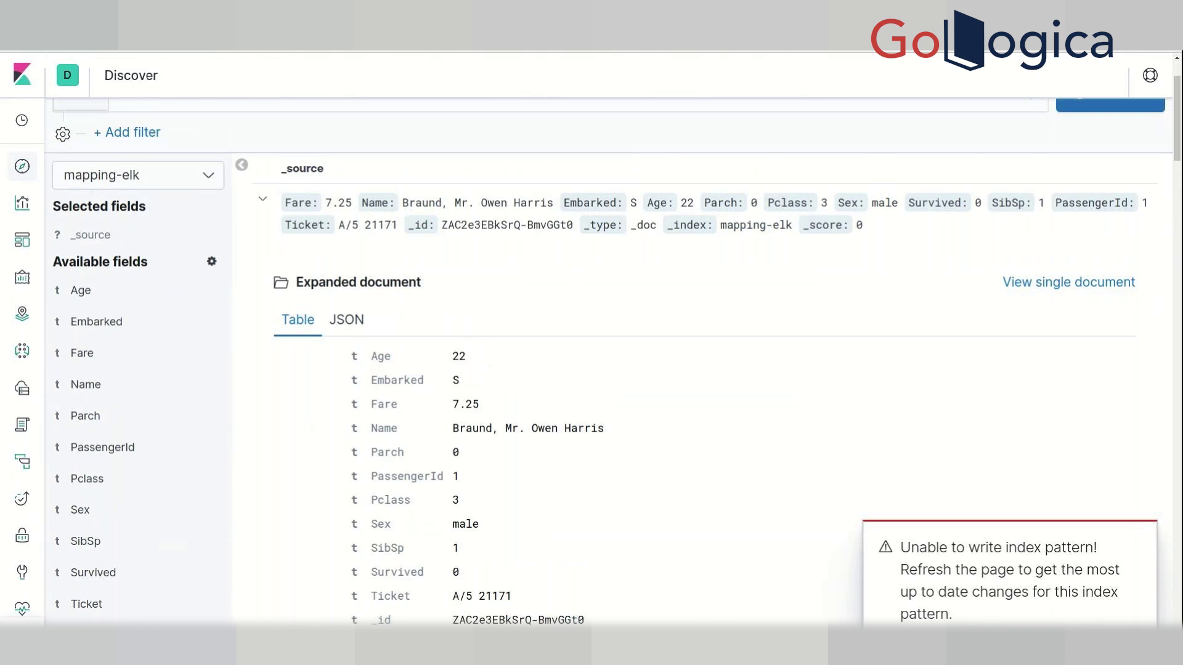
Step: Reload the Discover page and look over the available fields, including the popular ones
{"action": "key", "text": "F5"}
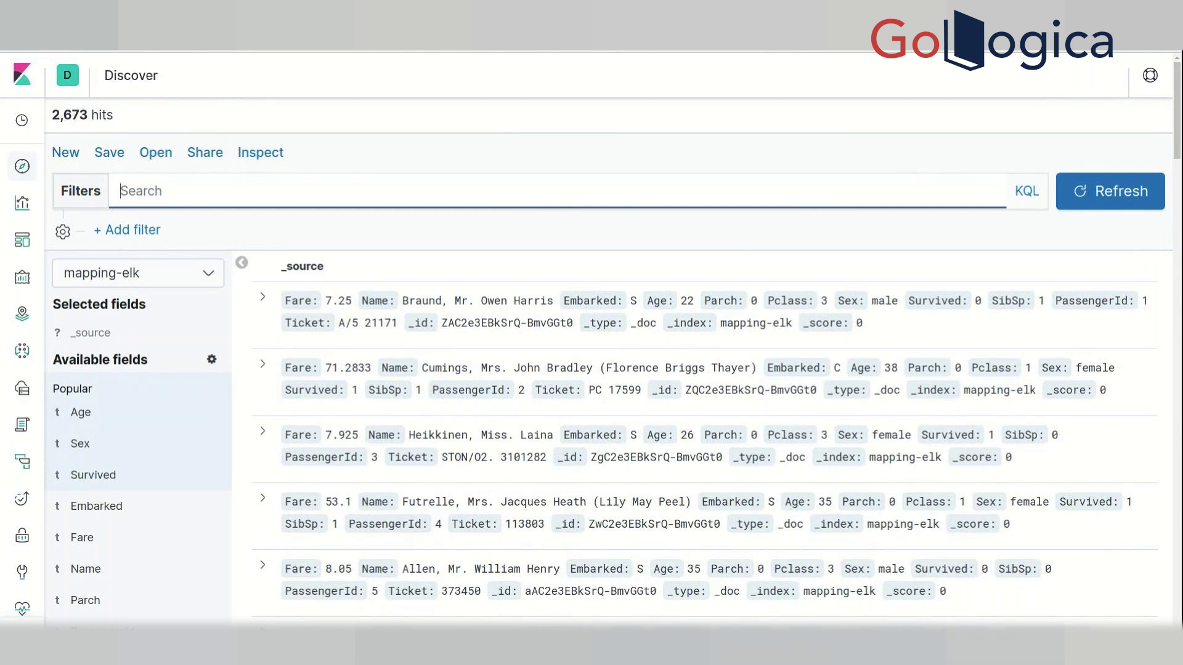
{"action": "scroll", "coordinate": [587, 323], "scroll_direction": "down", "scroll_amount": 1}
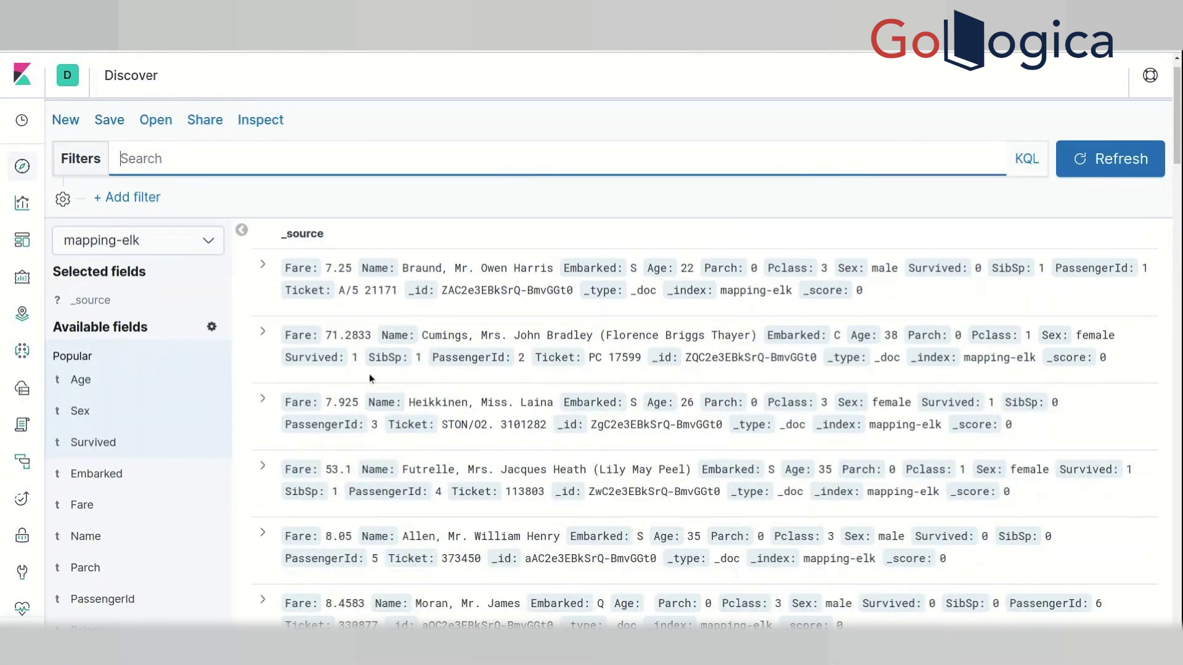
{"action": "scroll", "coordinate": [159, 450], "scroll_direction": "down", "scroll_amount": 2}
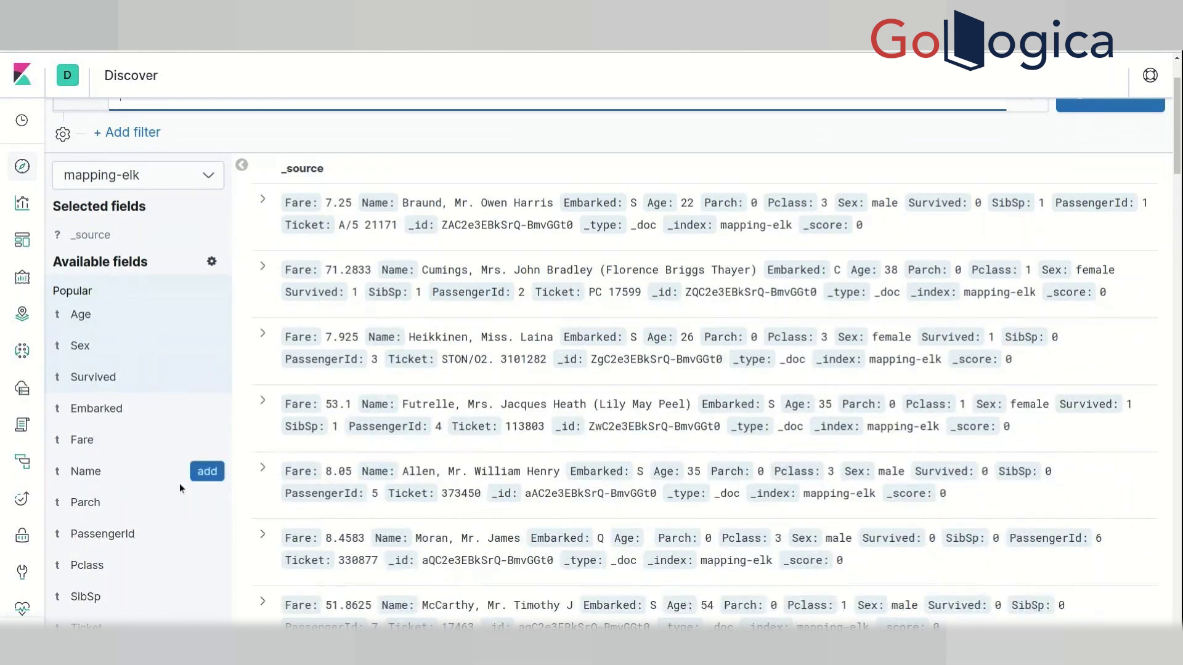
{"action": "scroll", "coordinate": [613, 400], "scroll_direction": "up", "scroll_amount": 3}
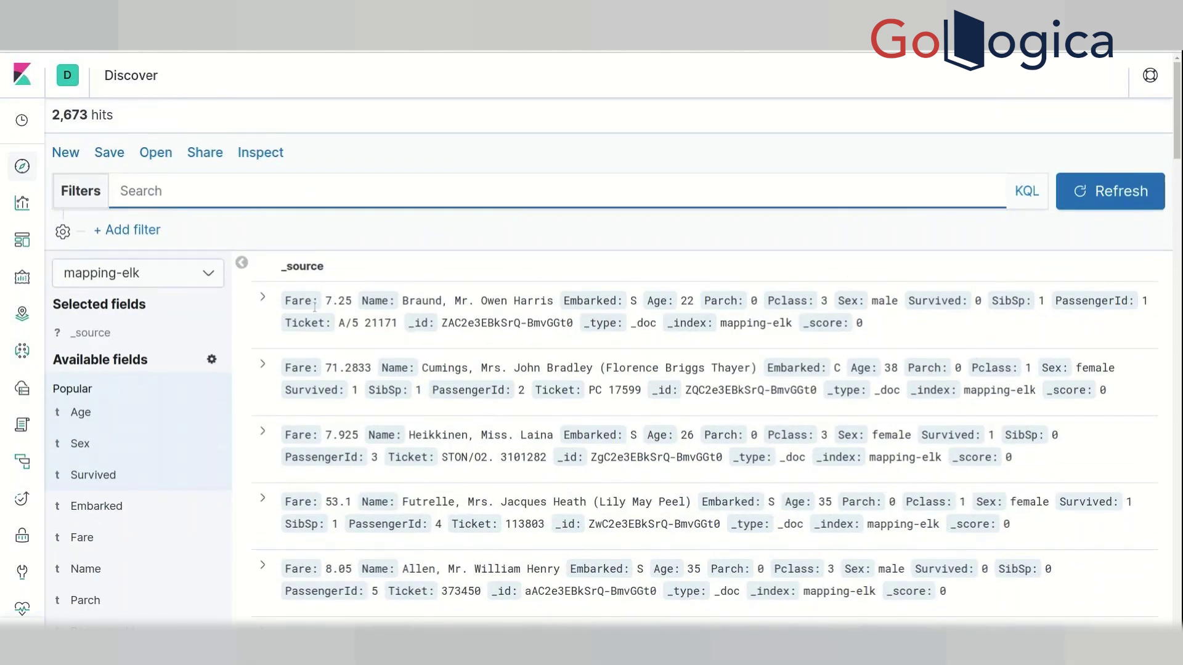
Step: Search the mapping-elk documents for the given name of the passenger in the first record and look over the matches
{"action": "left_click", "coordinate": [303, 184]}
{"action": "left_click", "coordinate": [488, 302]}
{"action": "double_click", "coordinate": [488, 302]}
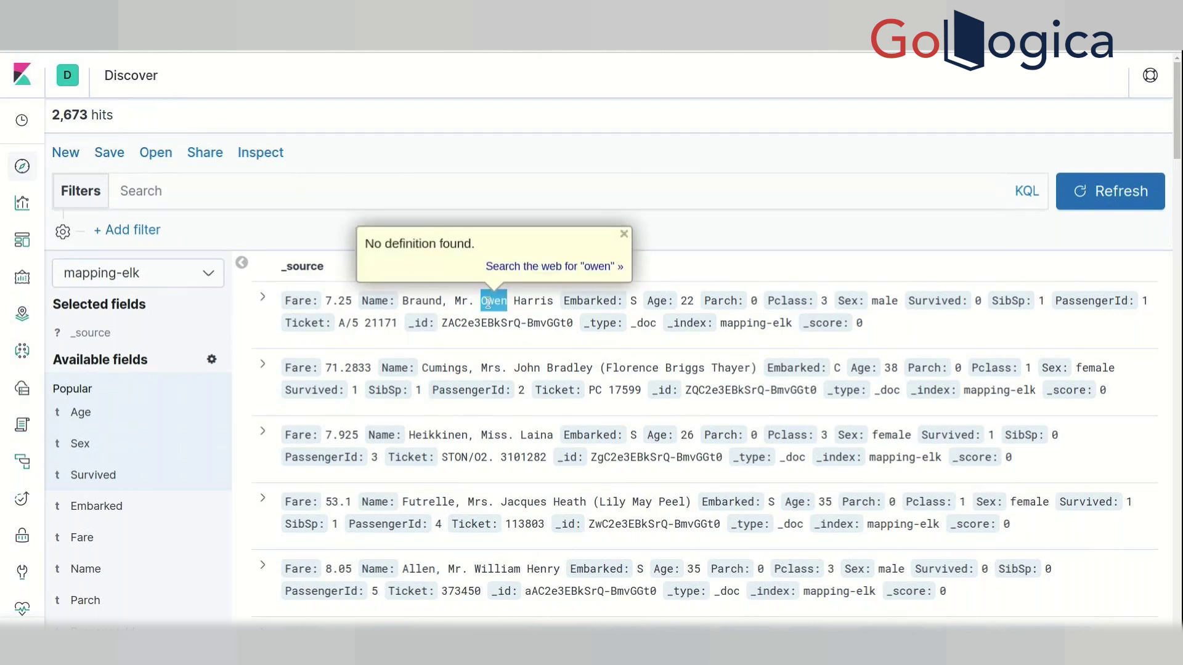
{"action": "left_click", "coordinate": [267, 183]}
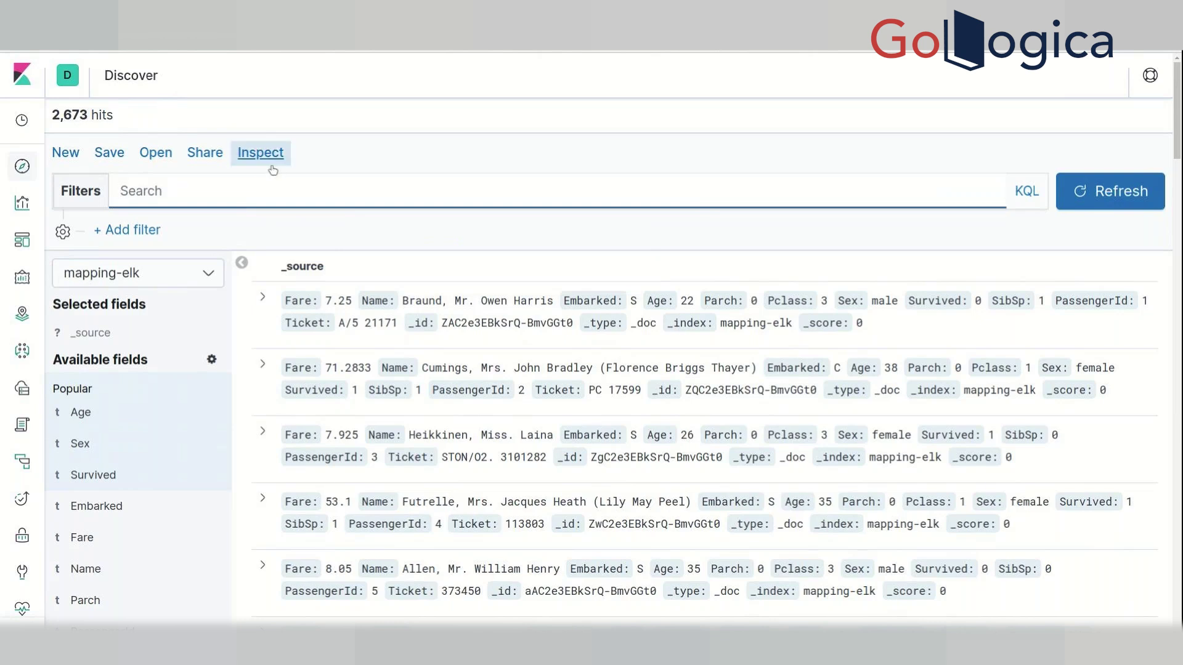
{"action": "type", "text": "Owen"}
{"action": "key", "text": "Return"}
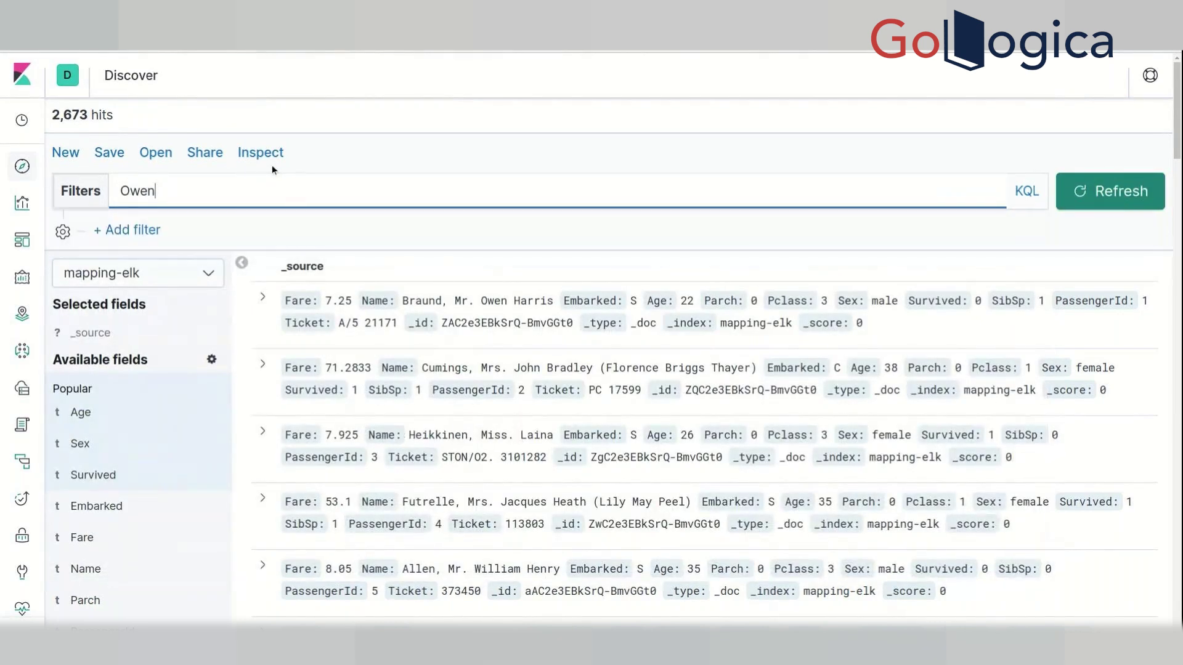
{"action": "scroll", "coordinate": [509, 429], "scroll_direction": "down", "scroll_amount": 1}
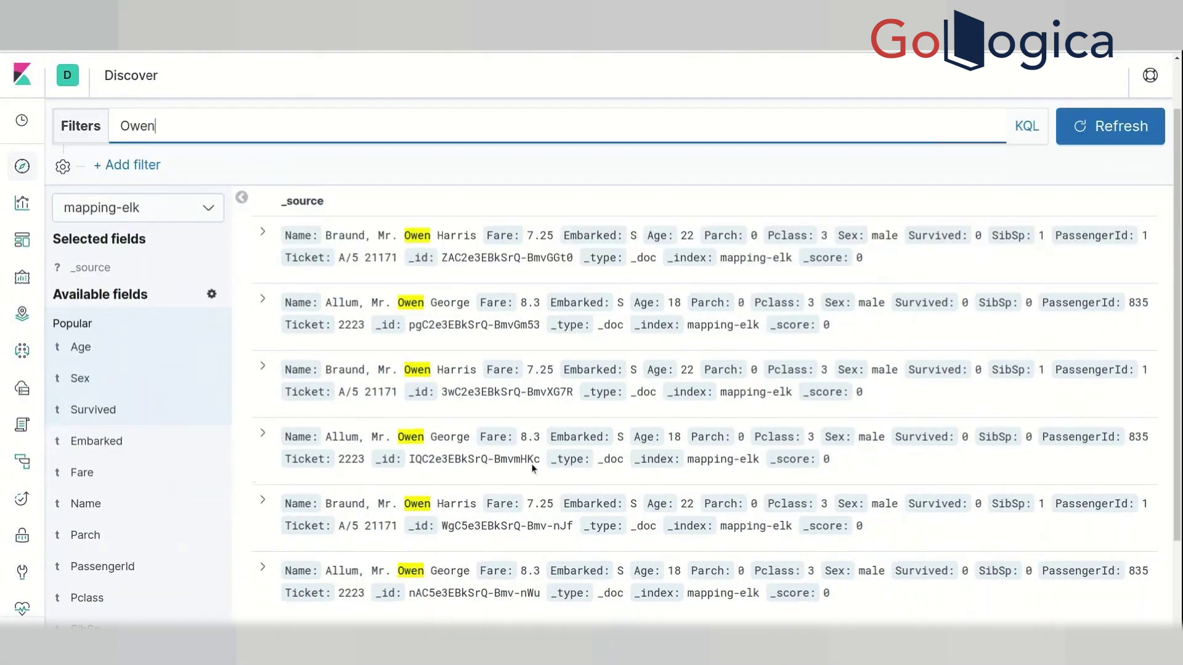
{"action": "double_click", "coordinate": [416, 238]}
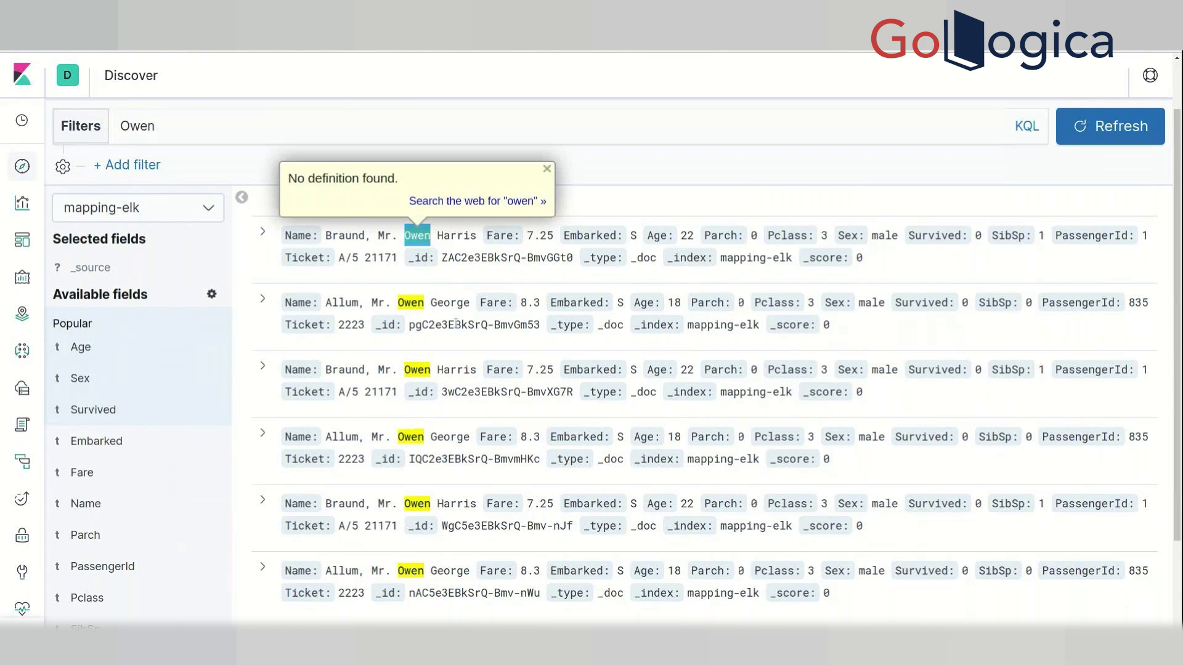
Step: Search the mapping-elk documents for the ticket number 21171 from the first record and inspect the match
{"action": "double_click", "coordinate": [392, 255]}
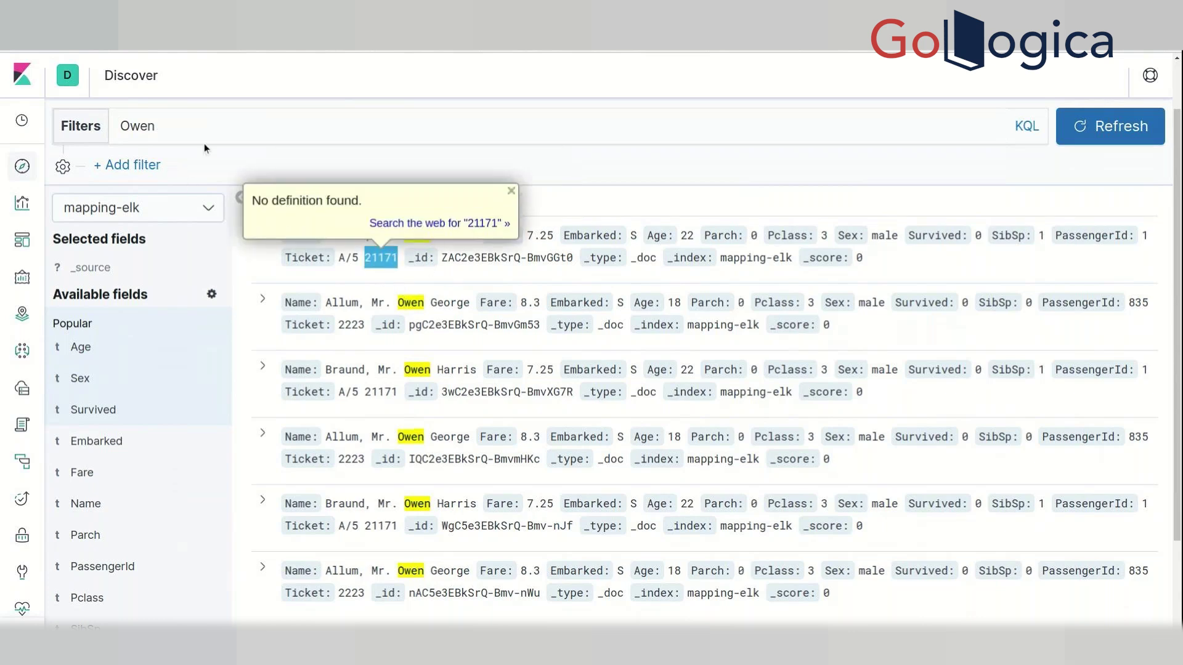
{"action": "double_click", "coordinate": [250, 140]}
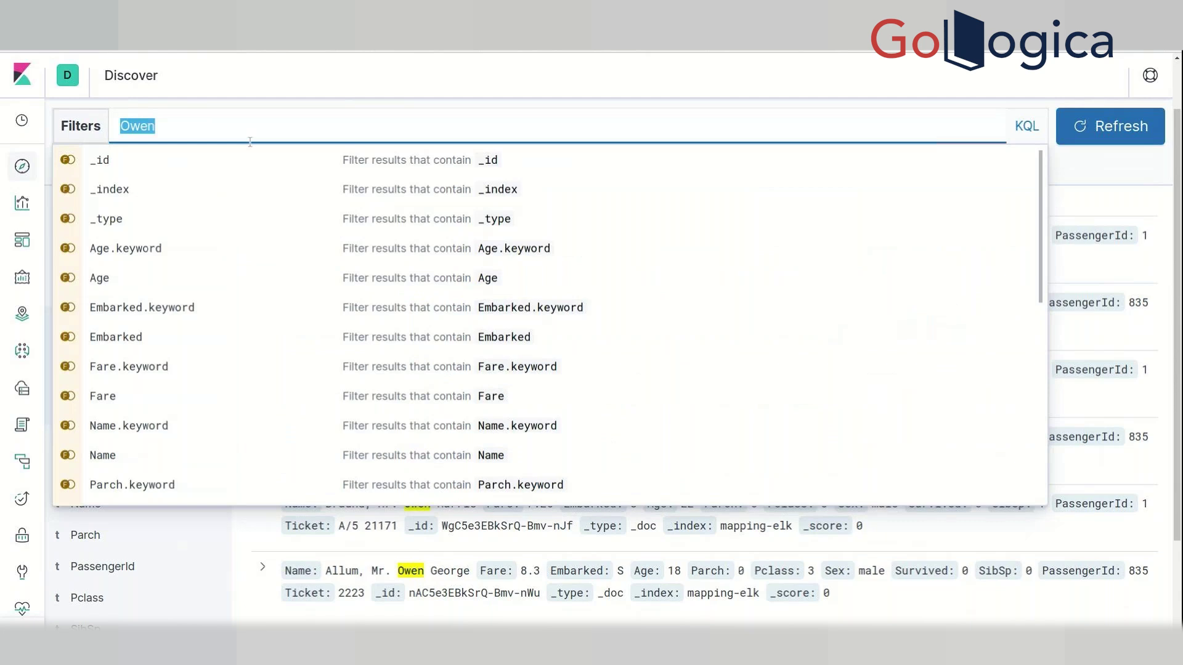
{"action": "type", "text": "21171"}
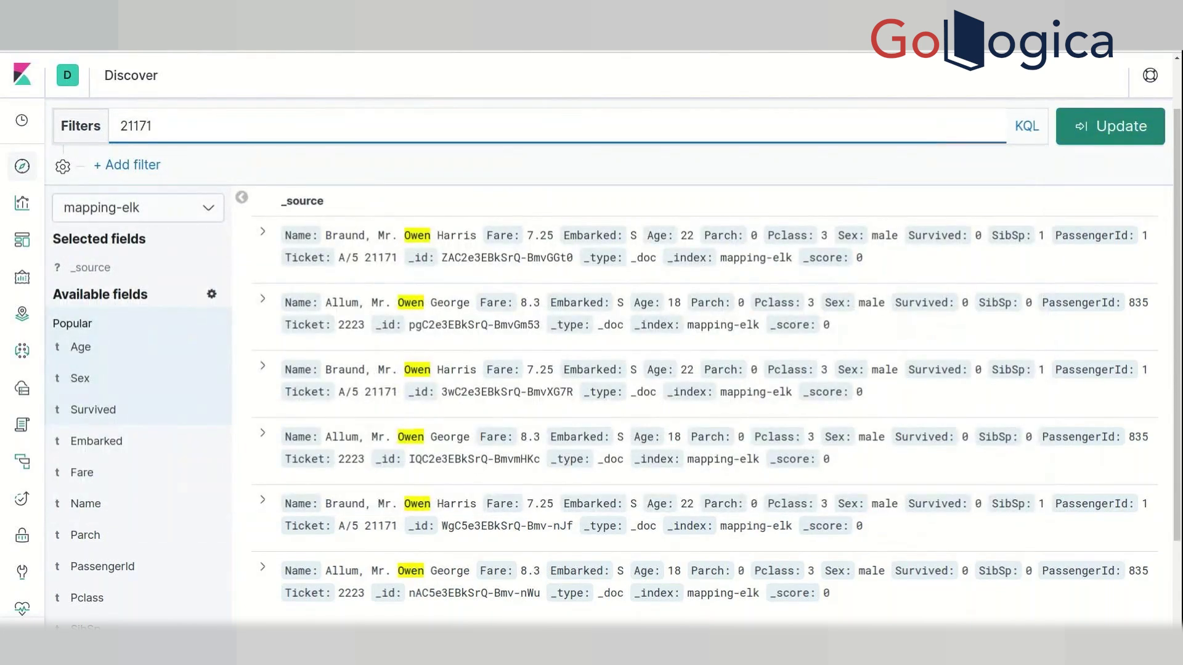
{"action": "key", "text": "Return"}
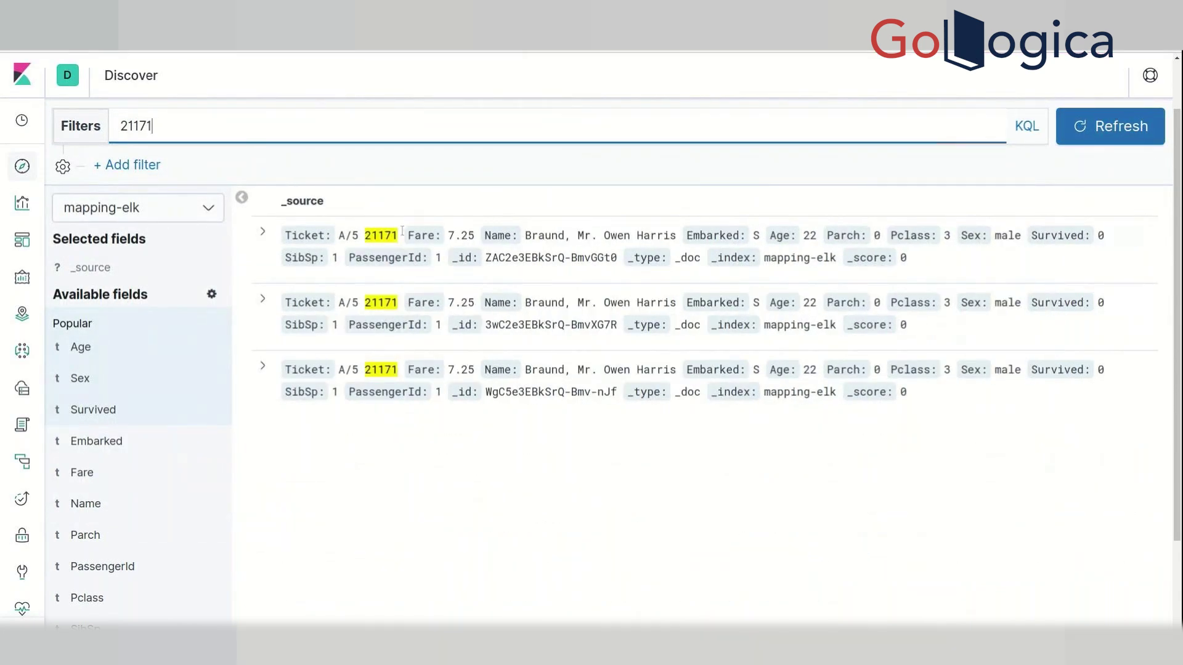
{"action": "double_click", "coordinate": [392, 235]}
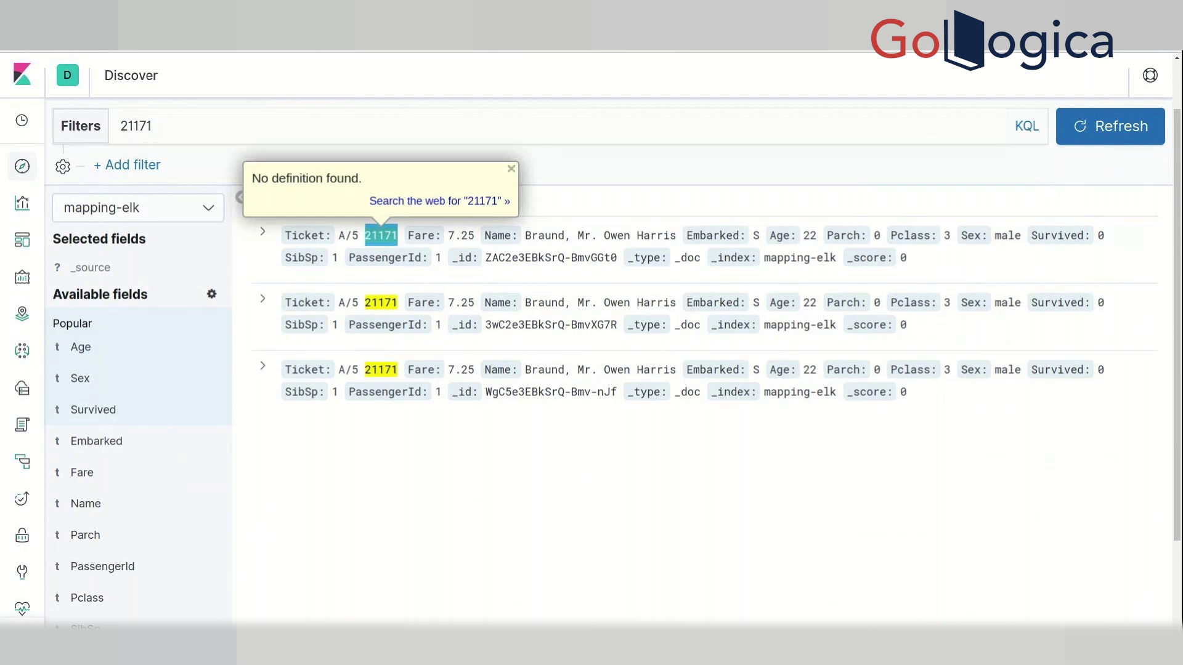
Step: Clear the search query and begin a new one with the suggested Ticket field
{"action": "left_click", "coordinate": [313, 129]}
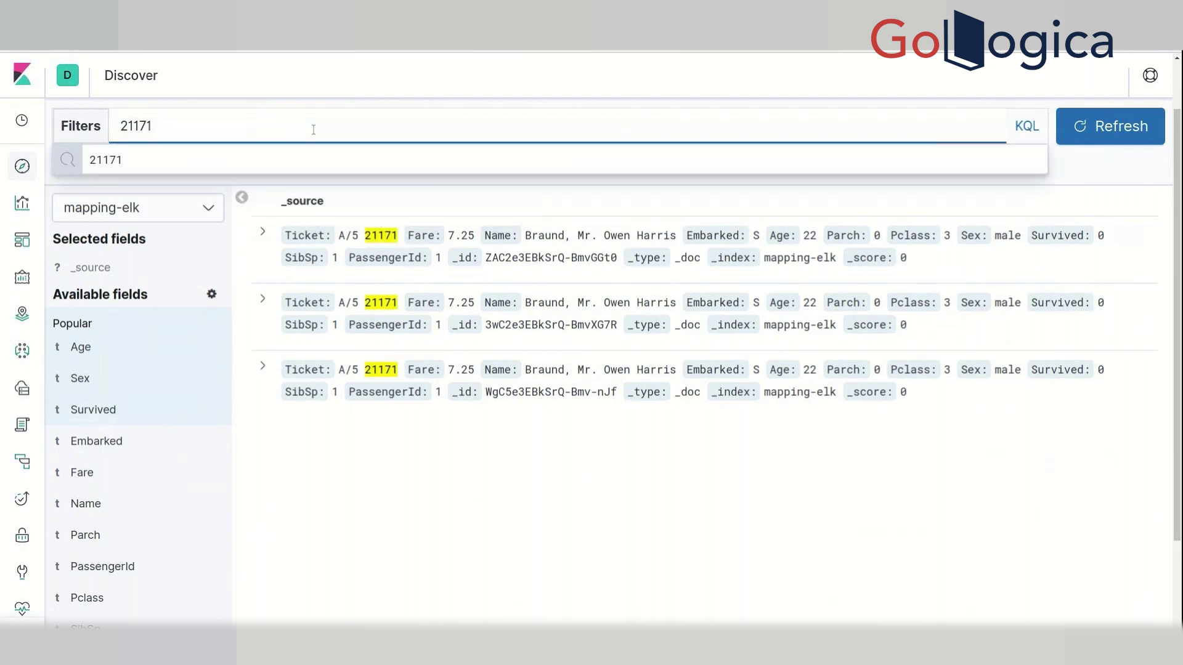
{"action": "key", "text": "BackSpace"}
{"action": "key", "text": "BackSpace"}
{"action": "key", "text": "BackSpace"}
{"action": "key", "text": "BackSpace"}
{"action": "key", "text": "BackSpace"}
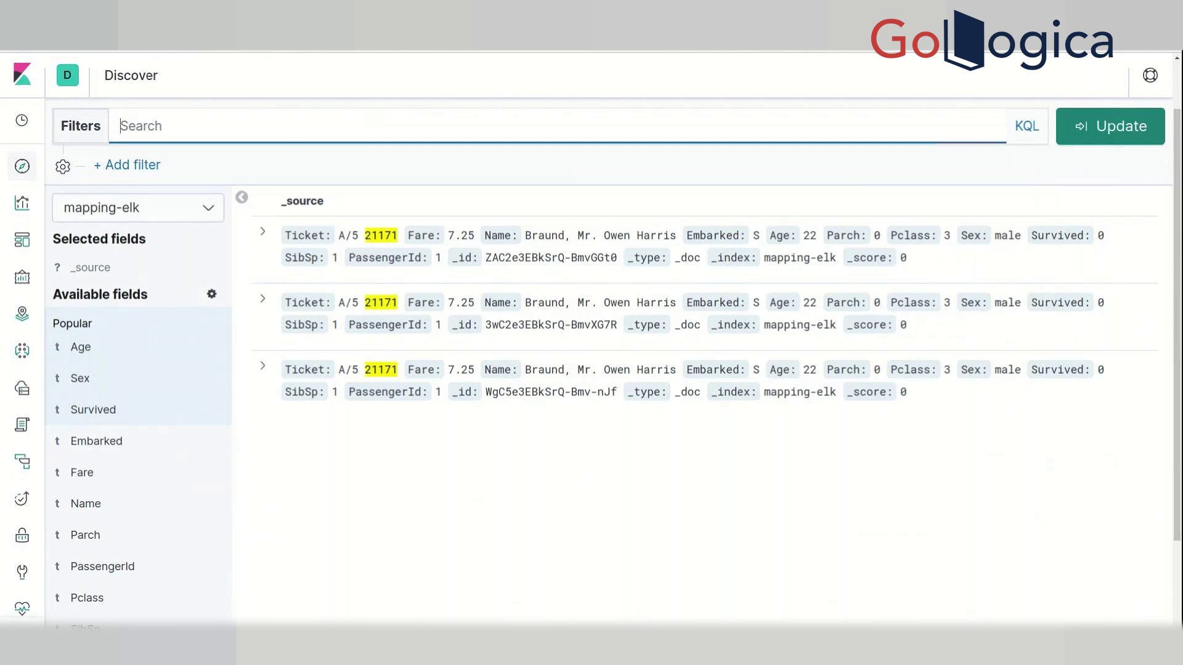
{"action": "type", "text": "t"}
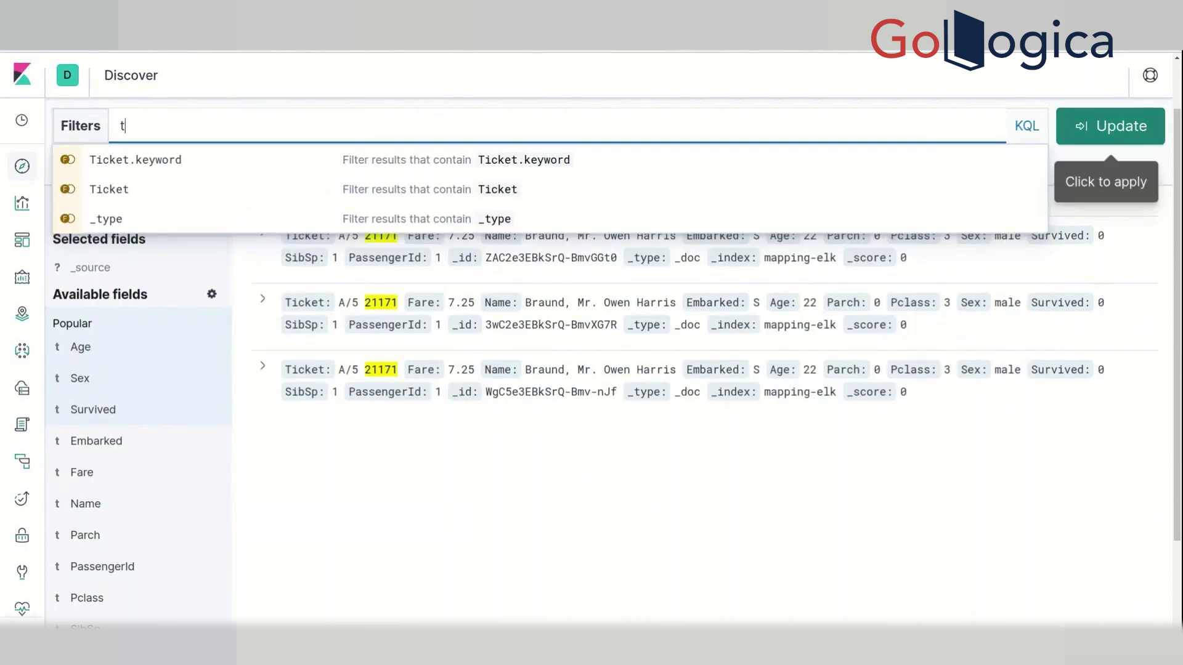
{"action": "key", "text": "Down"}
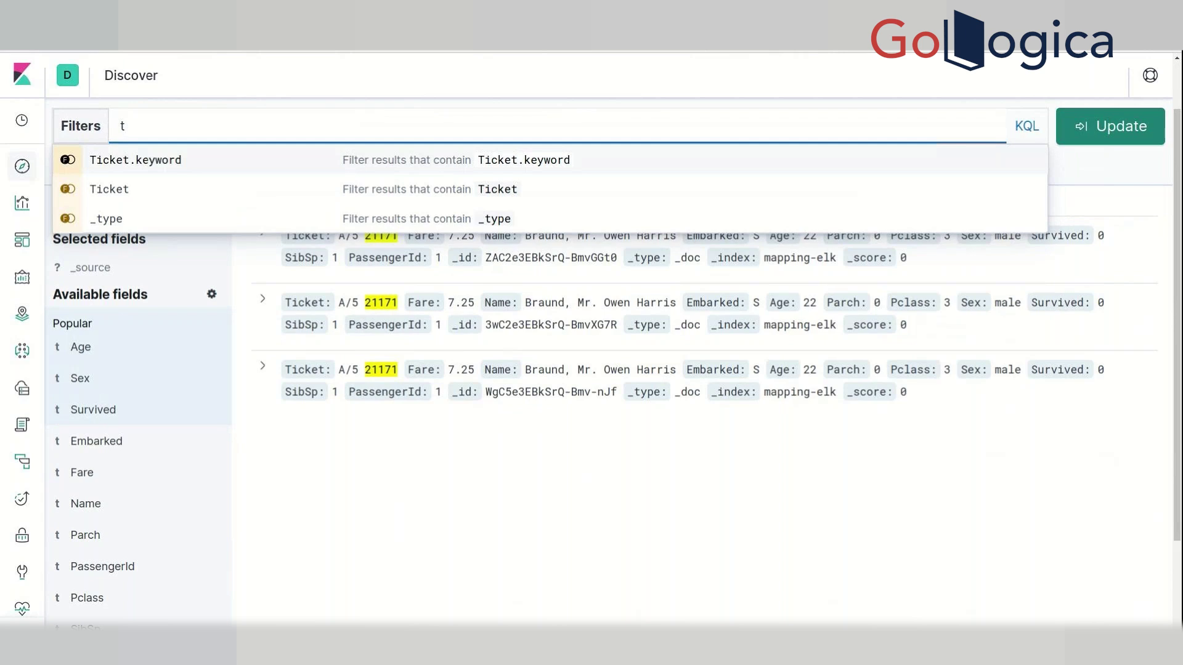
{"action": "key", "text": "Down"}
{"action": "key", "text": "Return"}
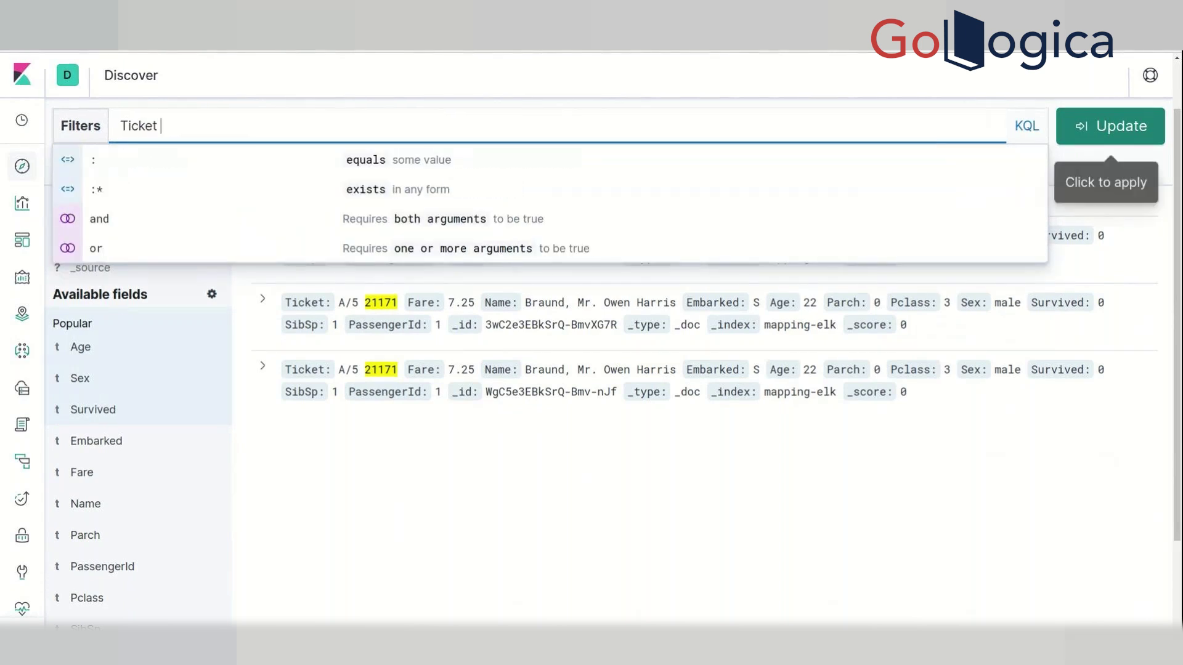
Step: Complete the query with the equals operator as Ticket : 21171 and run it
{"action": "key", "text": "Down"}
{"action": "key", "text": "Down"}
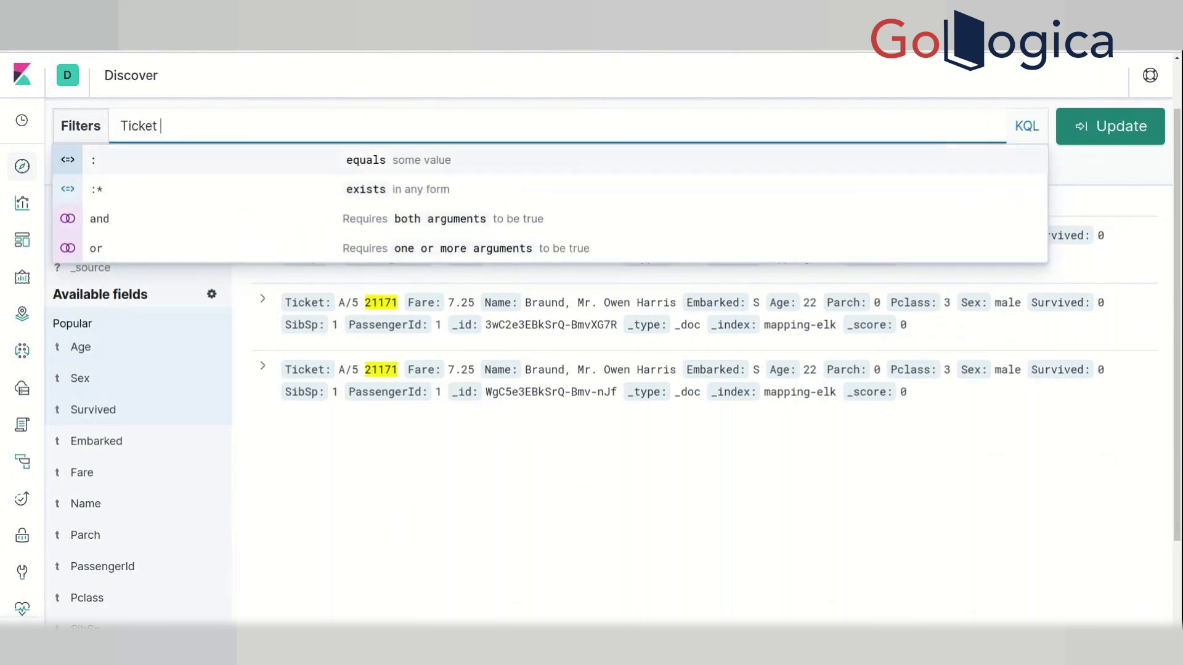
{"action": "key", "text": "Down"}
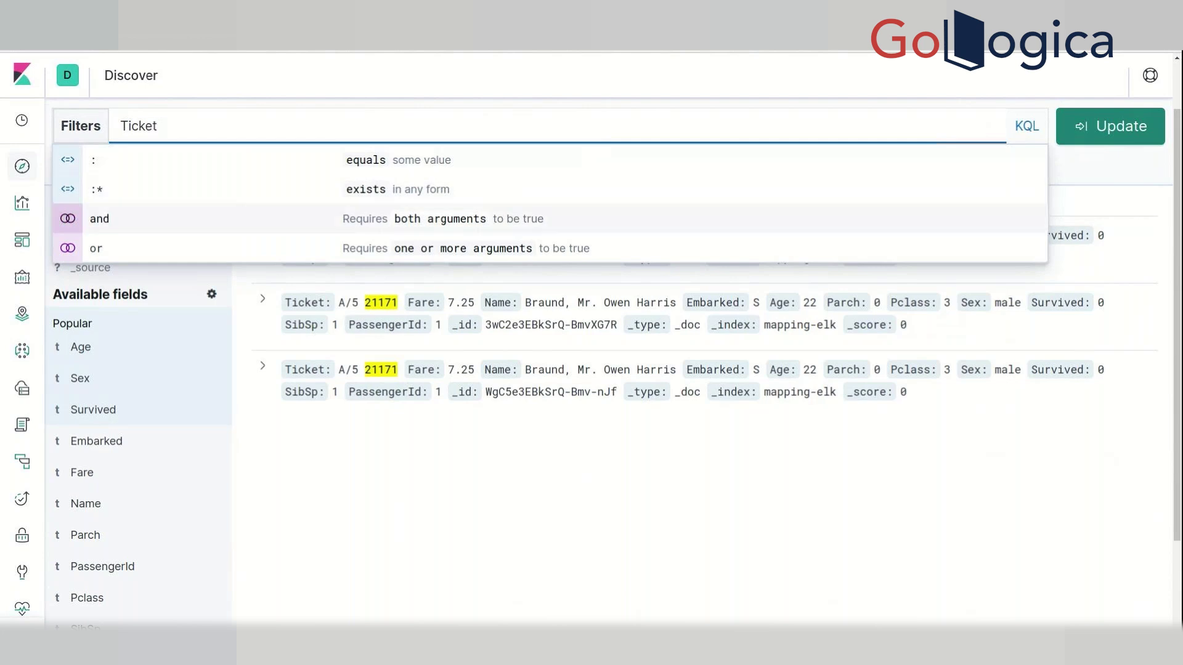
{"action": "key", "text": "Up"}
{"action": "key", "text": "Up"}
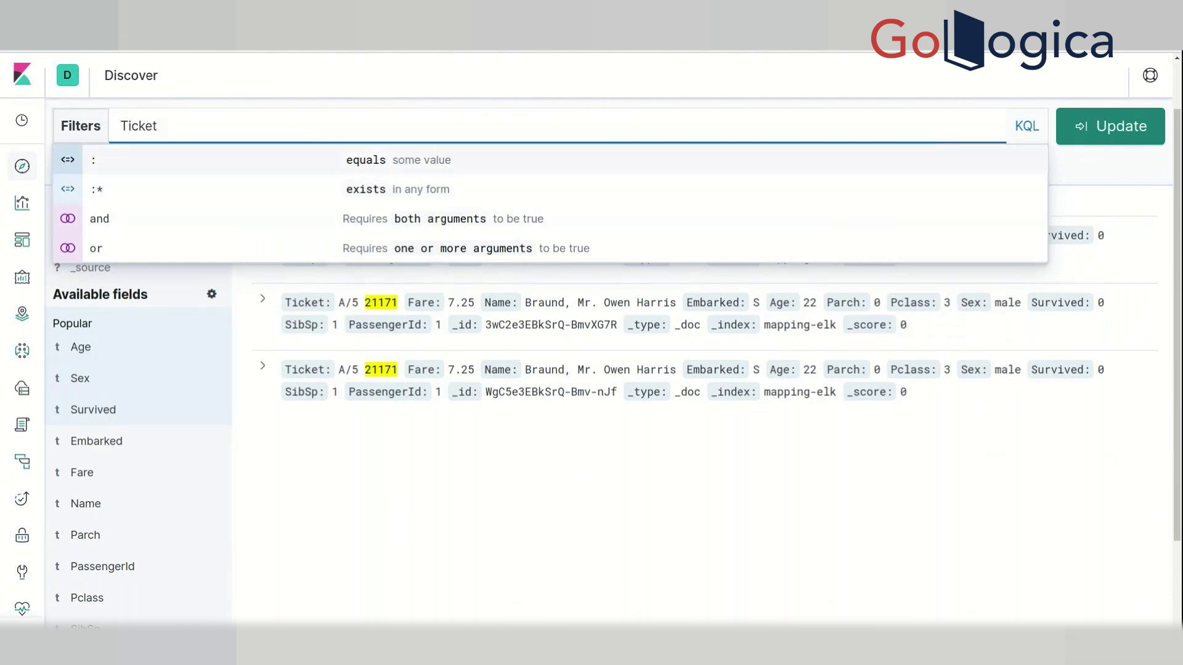
{"action": "key", "text": "Return"}
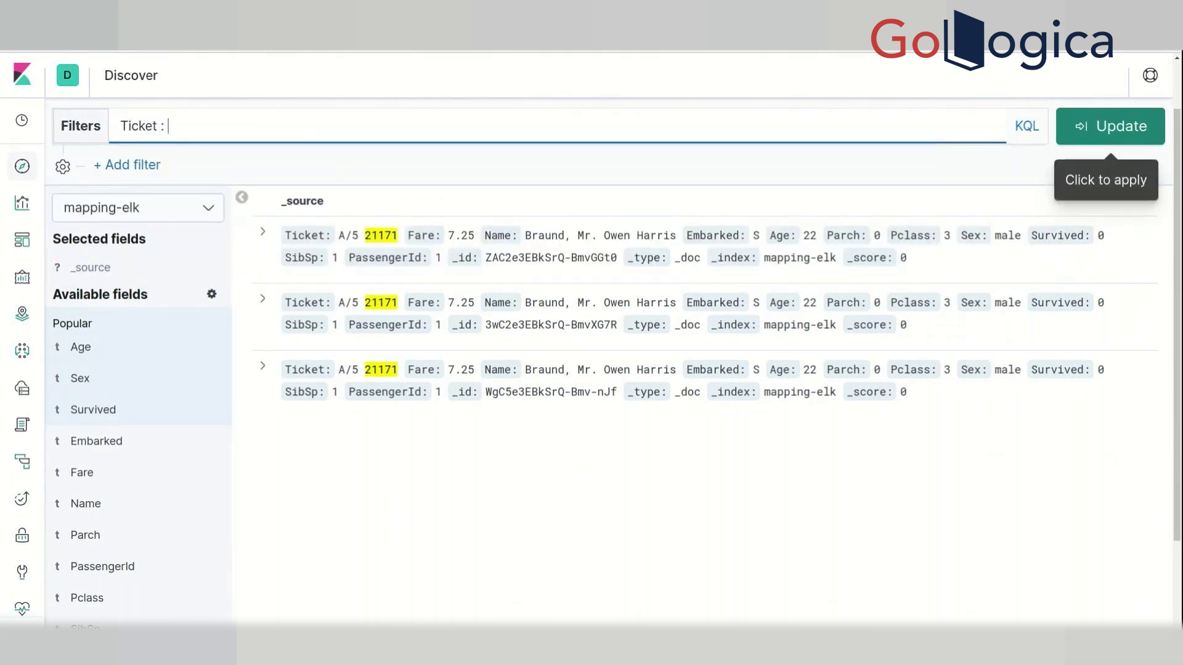
{"action": "type", "text": "21171"}
{"action": "key", "text": "Return"}
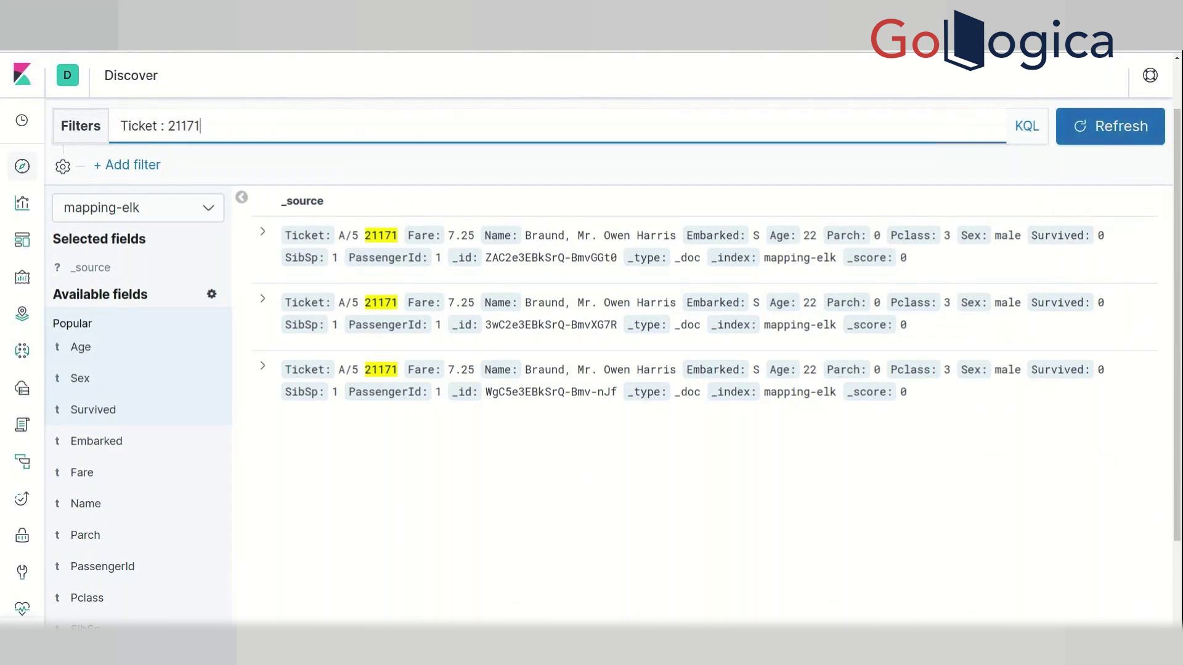
Step: Extend the query to Ticket : 21171 or Age : 27 and run it
{"action": "left_click", "coordinate": [314, 130]}
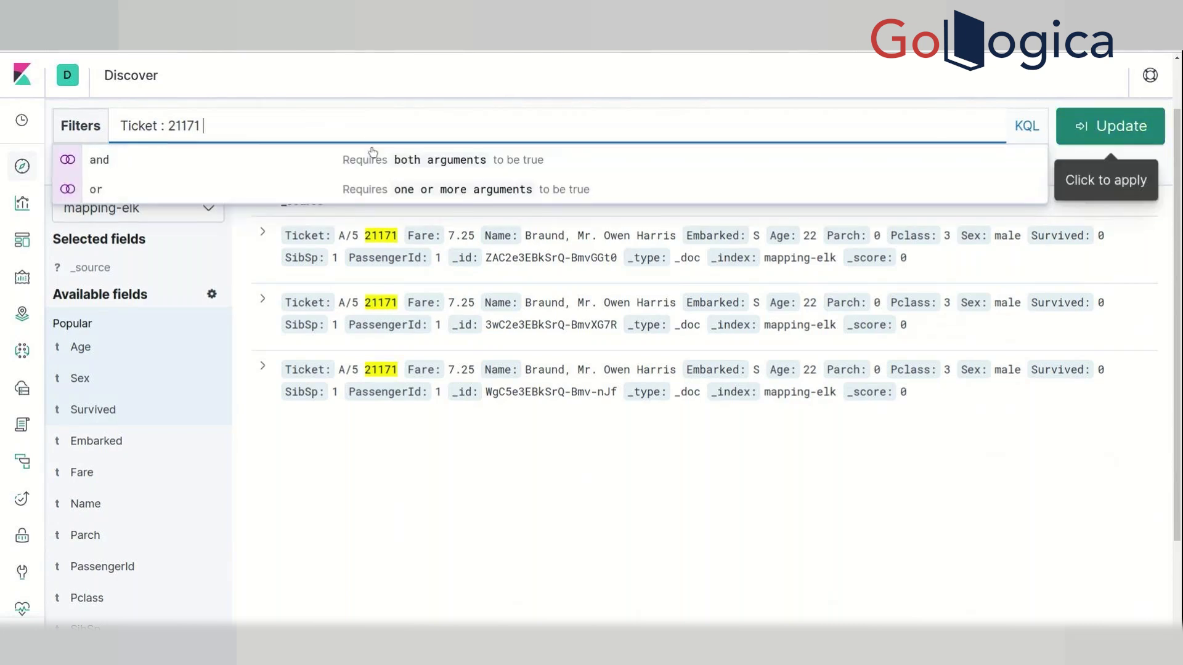
{"action": "left_click", "coordinate": [387, 189]}
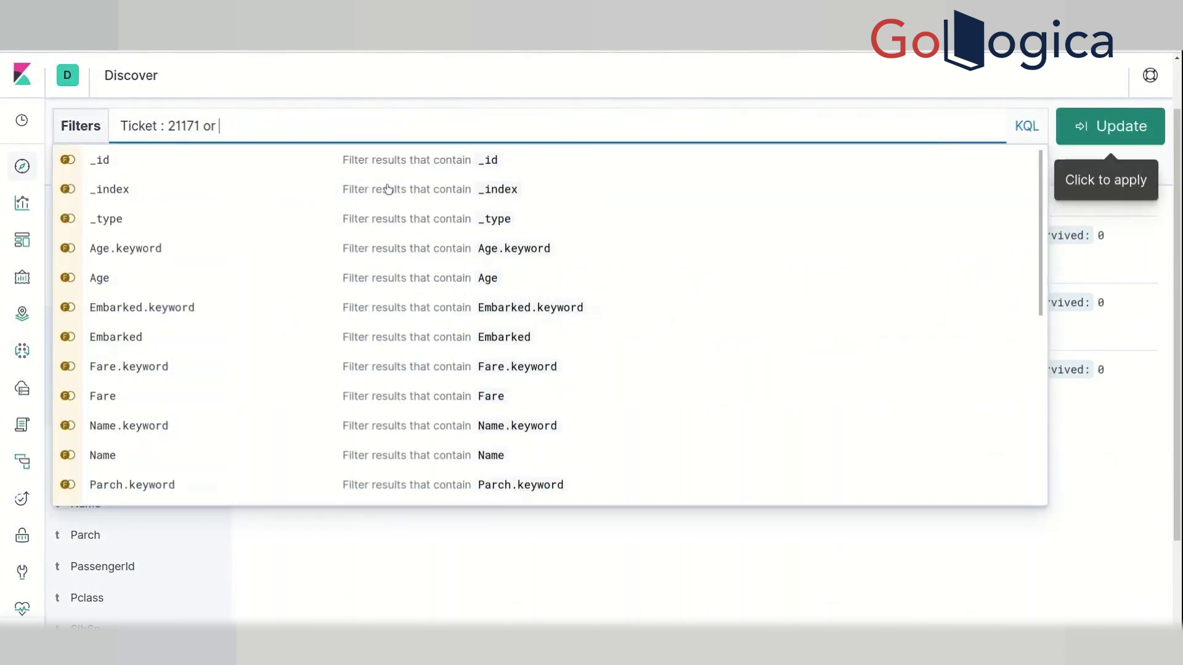
{"action": "left_click", "coordinate": [370, 278]}
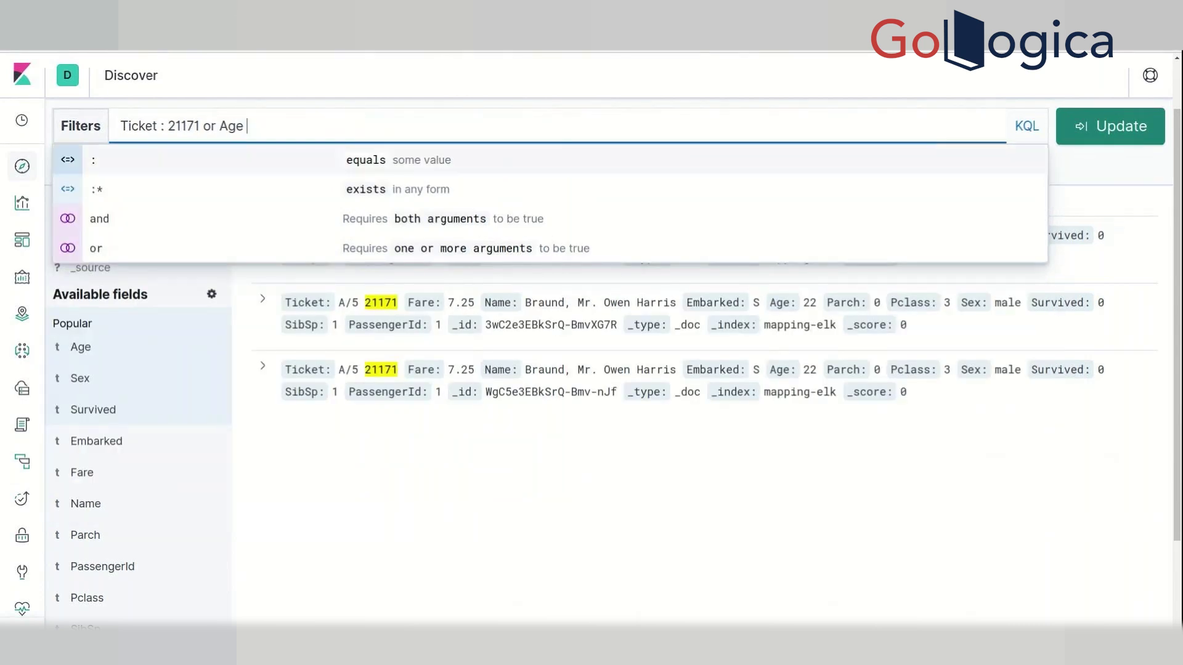
{"action": "type", "text": ": 1"}
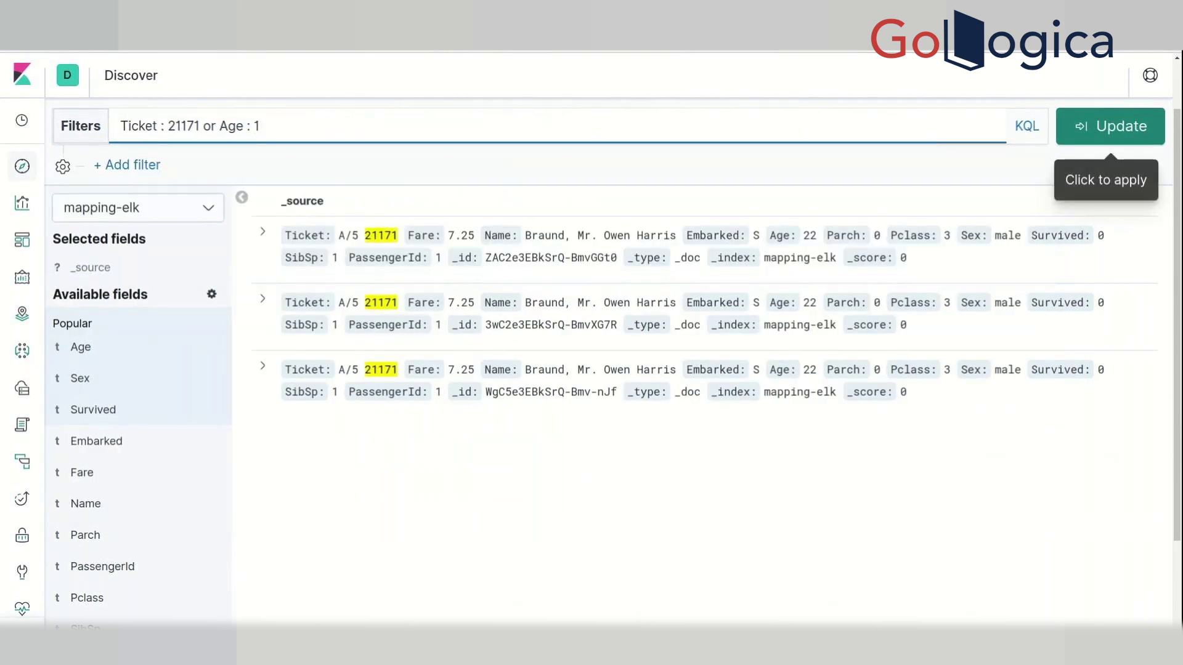
{"action": "key", "text": "BackSpace"}
{"action": "type", "text": "27"}
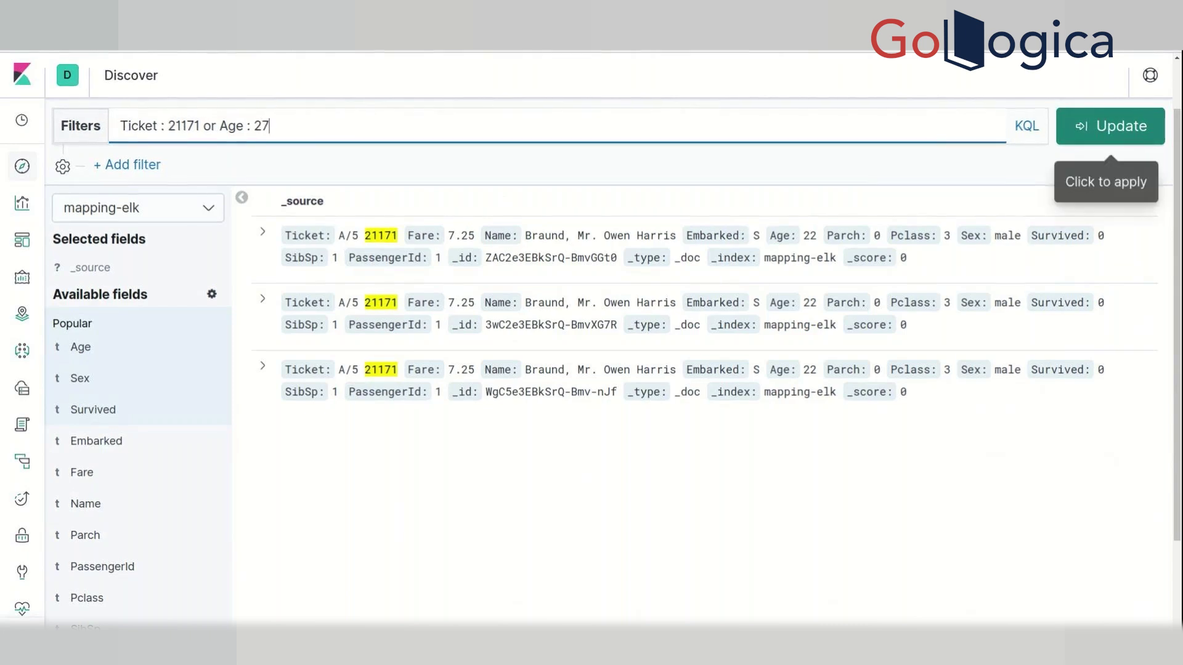
{"action": "key", "text": "Return"}
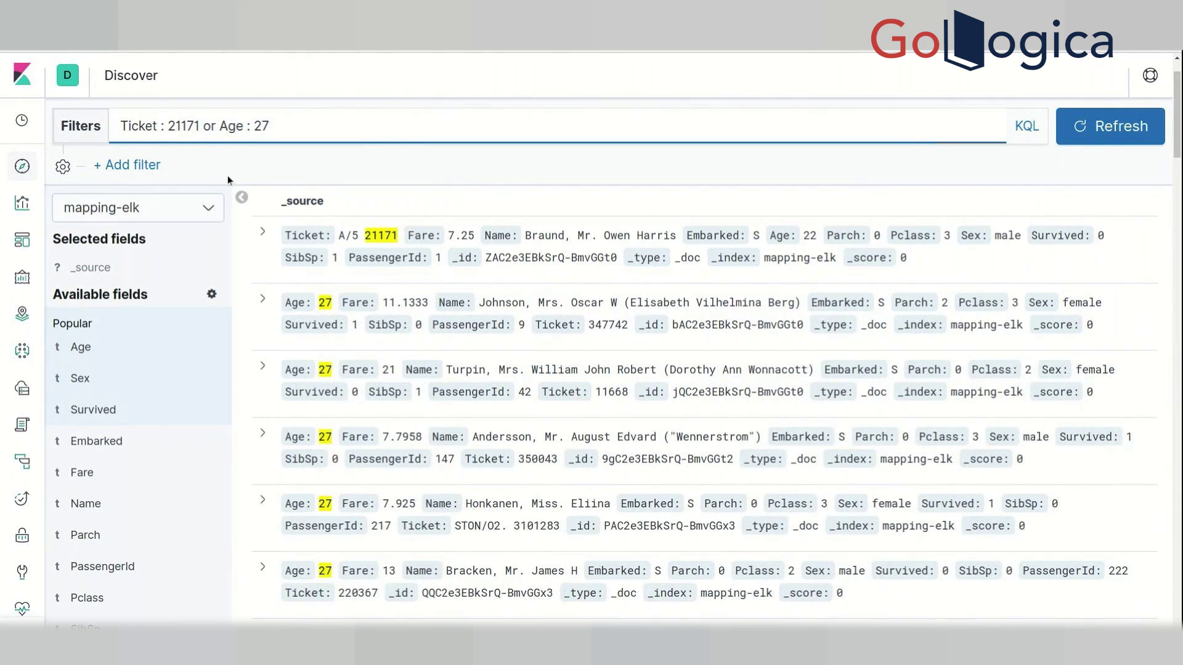
Step: Compare the Ticket and Age conditions of the or query with the matching documents and the hit count
{"action": "double_click", "coordinate": [124, 128]}
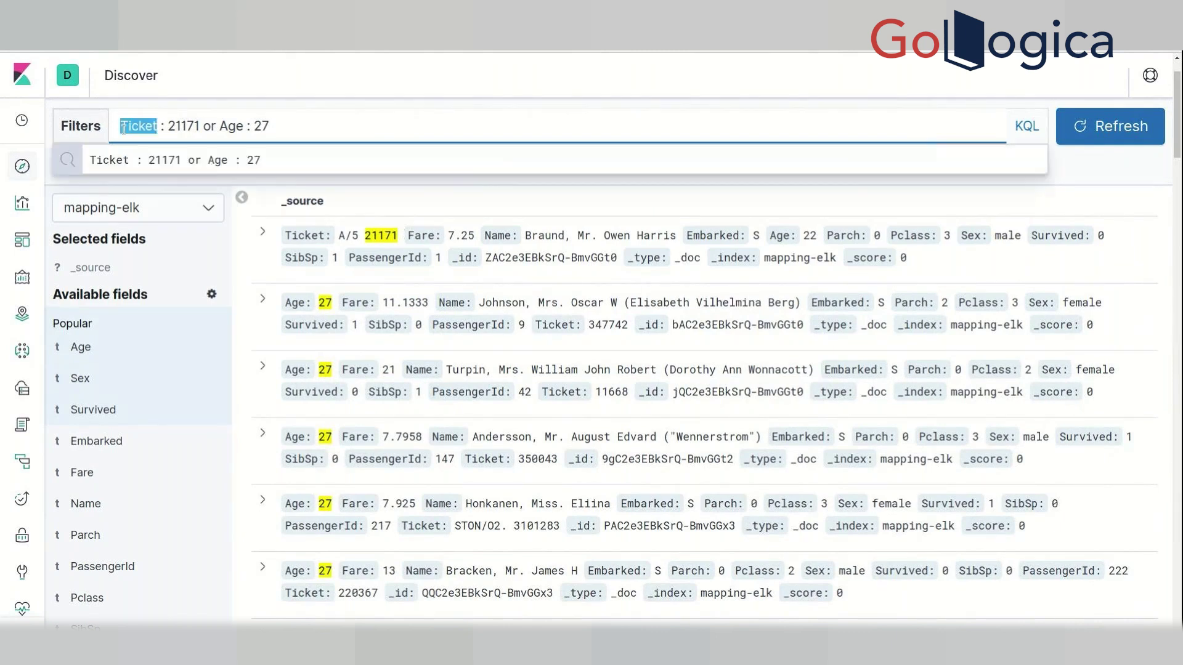
{"action": "left_click", "coordinate": [204, 126]}
{"action": "left_click_drag", "start_coordinate": [204, 129], "coordinate": [207, 127]}
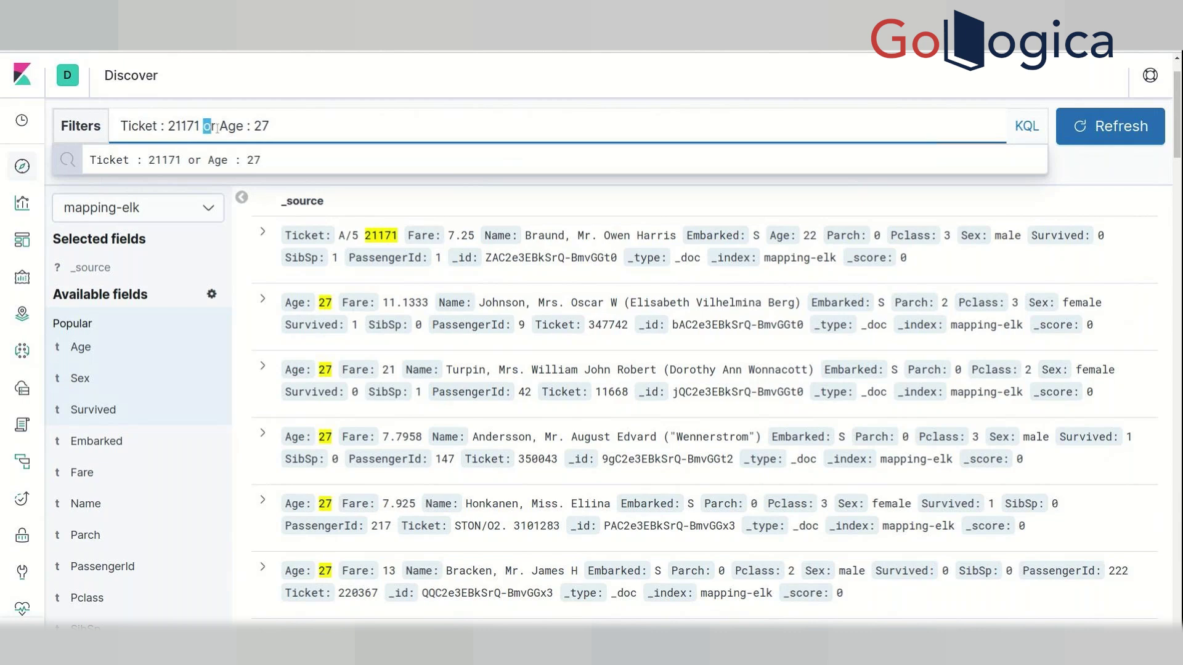
{"action": "double_click", "coordinate": [232, 126]}
{"action": "double_click", "coordinate": [277, 126]}
{"action": "left_click", "coordinate": [322, 204]}
{"action": "scroll", "coordinate": [398, 370], "scroll_direction": "down", "scroll_amount": 7}
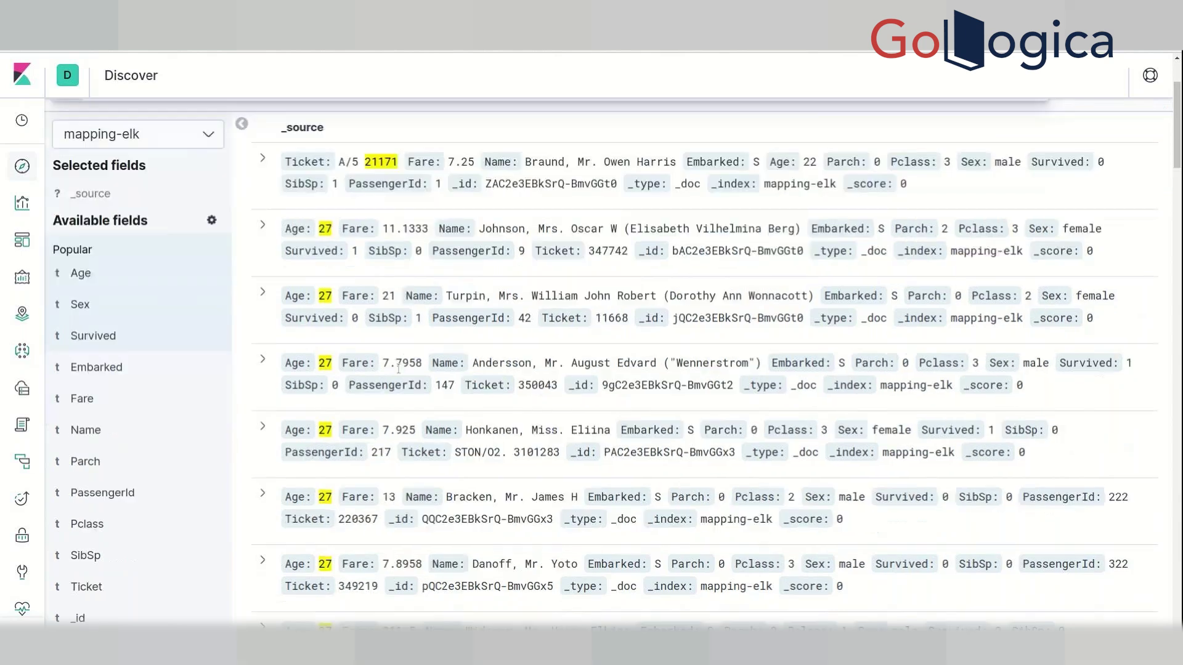
{"action": "scroll", "coordinate": [399, 370], "scroll_direction": "up", "scroll_amount": 7}
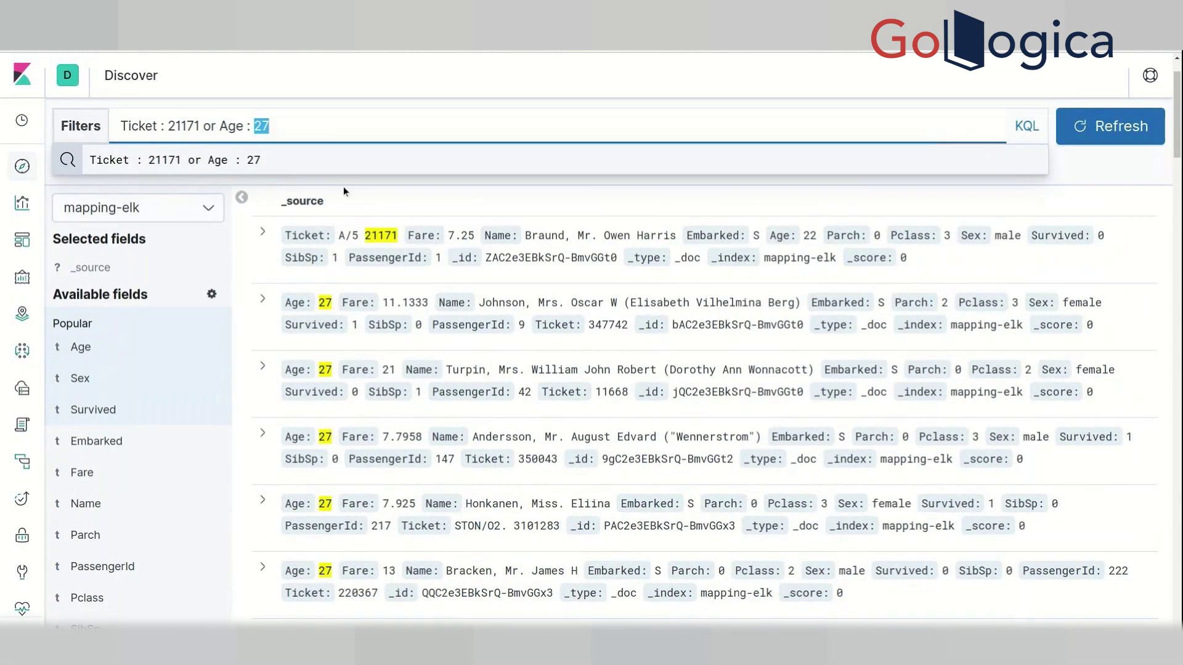
{"action": "left_click", "coordinate": [345, 184]}
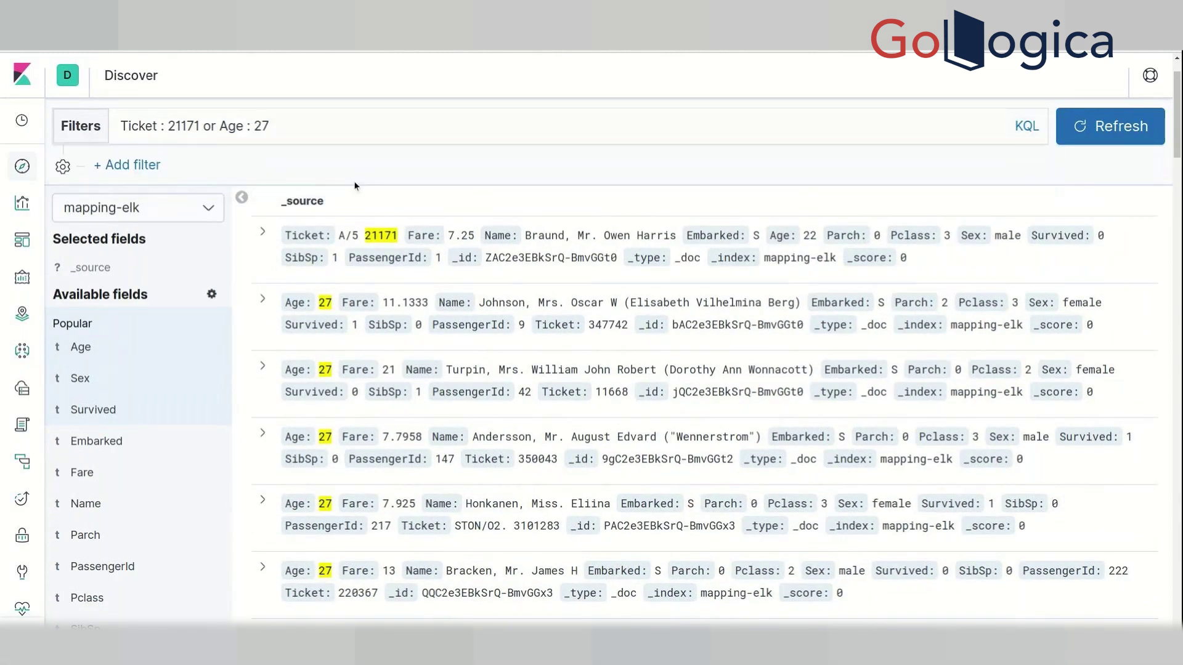
{"action": "scroll", "coordinate": [279, 301], "scroll_direction": "up", "scroll_amount": 1}
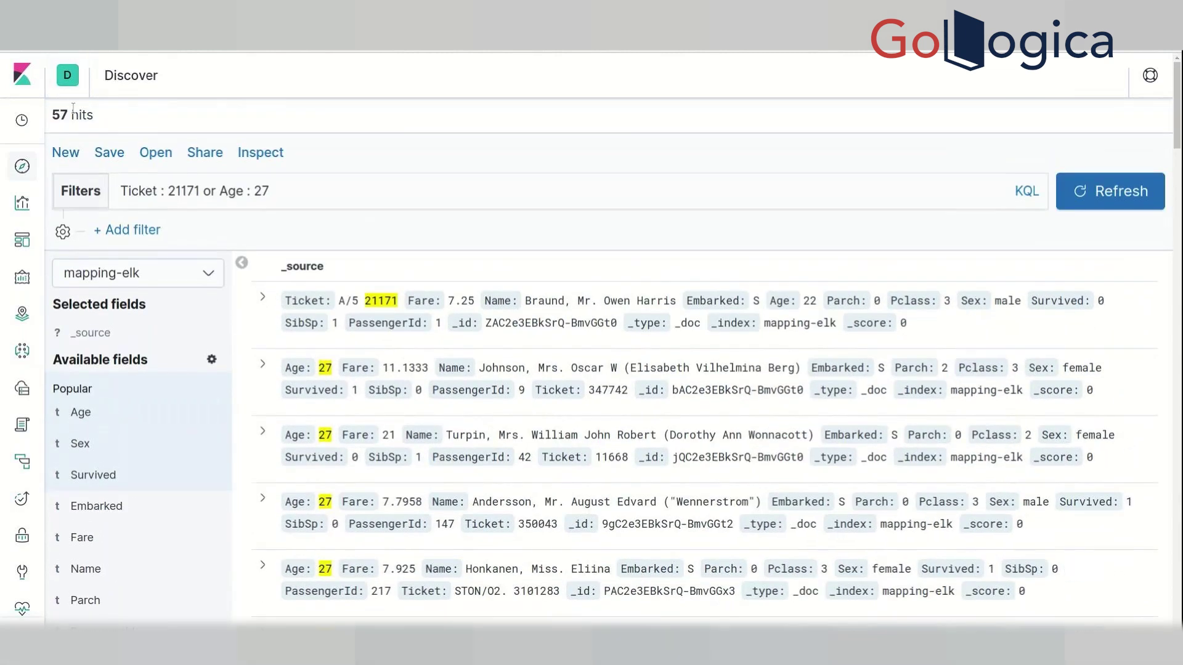
{"action": "left_click_drag", "start_coordinate": [72, 115], "coordinate": [52, 116]}
{"action": "double_click", "coordinate": [141, 188]}
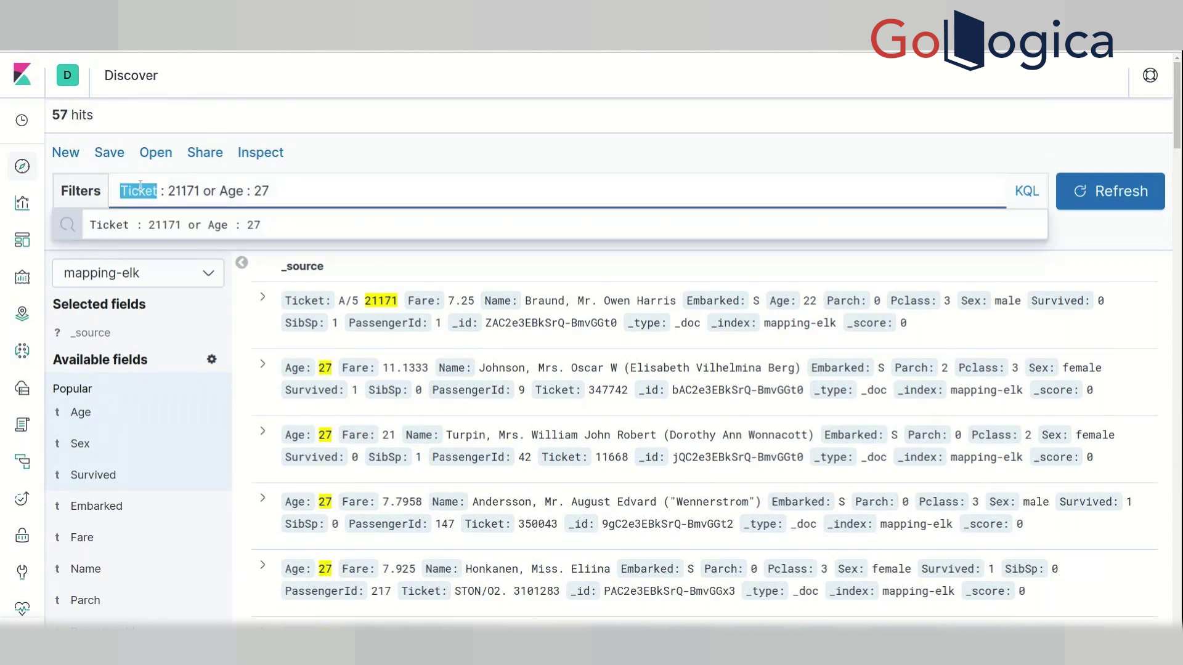
Step: Expand the sixth matching document and examine its source fields in the JSON view
{"action": "scroll", "coordinate": [140, 370], "scroll_direction": "down", "scroll_amount": 3}
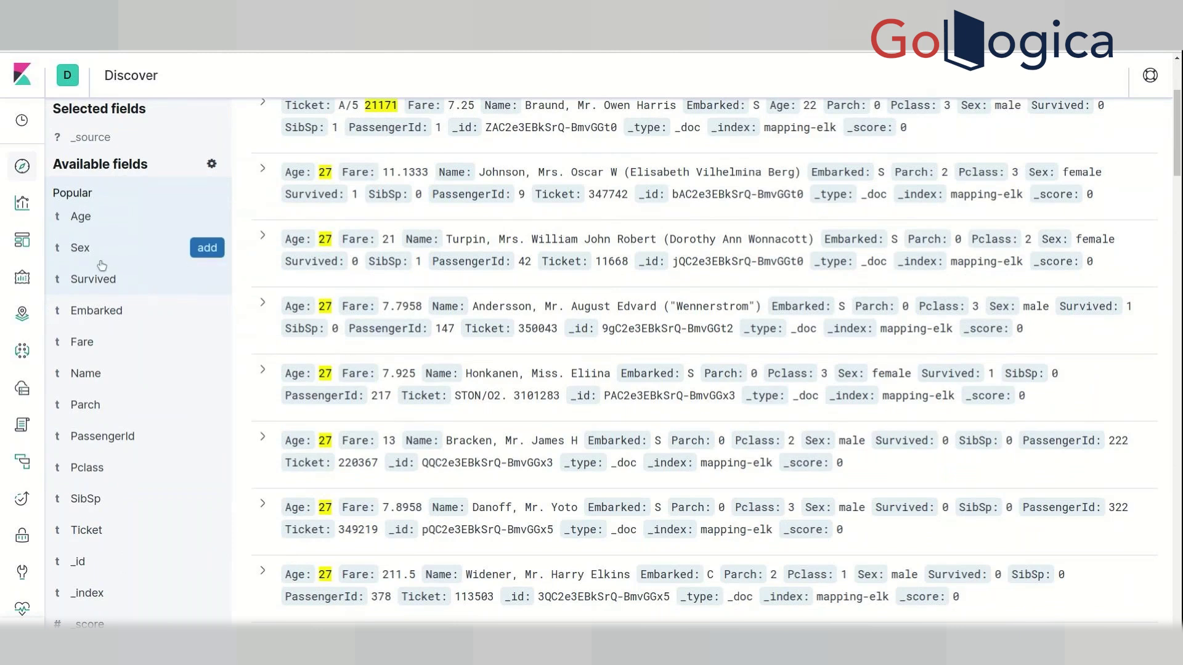
{"action": "scroll", "coordinate": [117, 456], "scroll_direction": "down", "scroll_amount": 2}
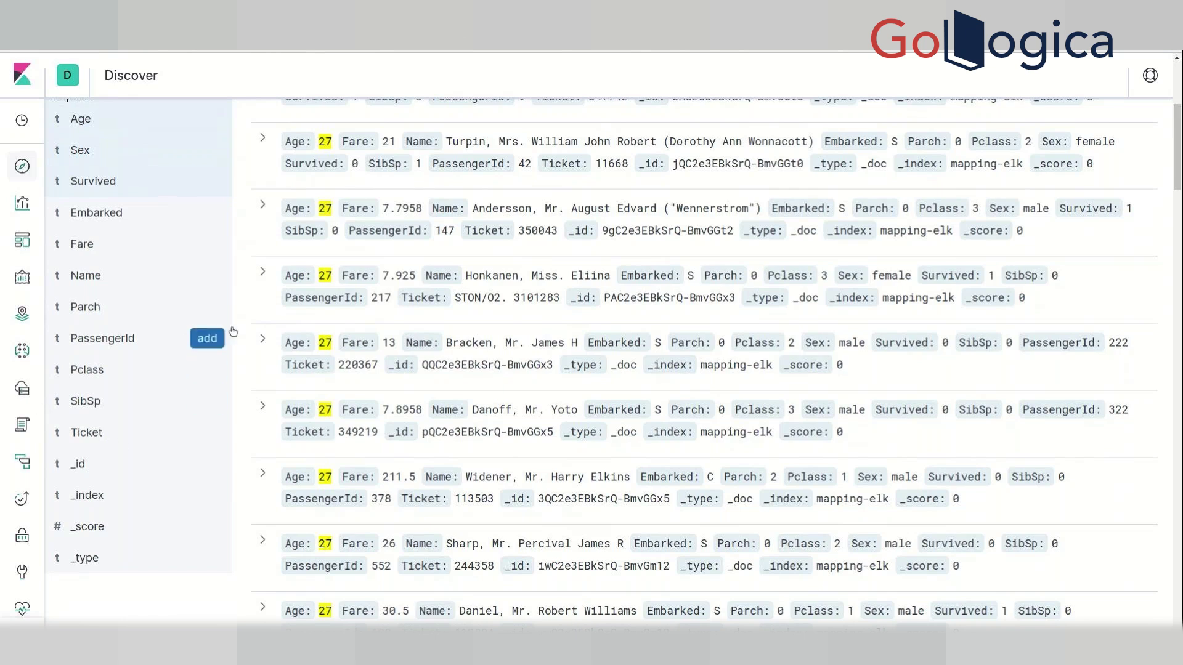
{"action": "left_click", "coordinate": [263, 338]}
{"action": "scroll", "coordinate": [357, 405], "scroll_direction": "down", "scroll_amount": 2}
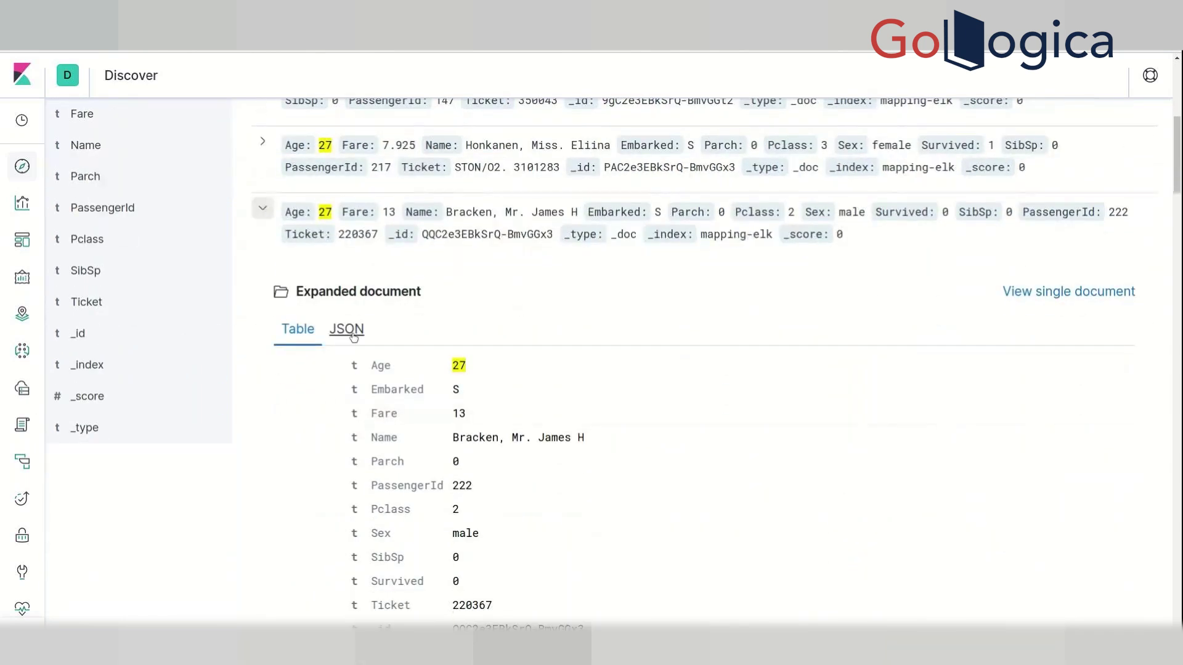
{"action": "left_click", "coordinate": [347, 330]}
{"action": "scroll", "coordinate": [340, 261], "scroll_direction": "down", "scroll_amount": 3}
{"action": "left_click_drag", "start_coordinate": [337, 273], "coordinate": [490, 389]}
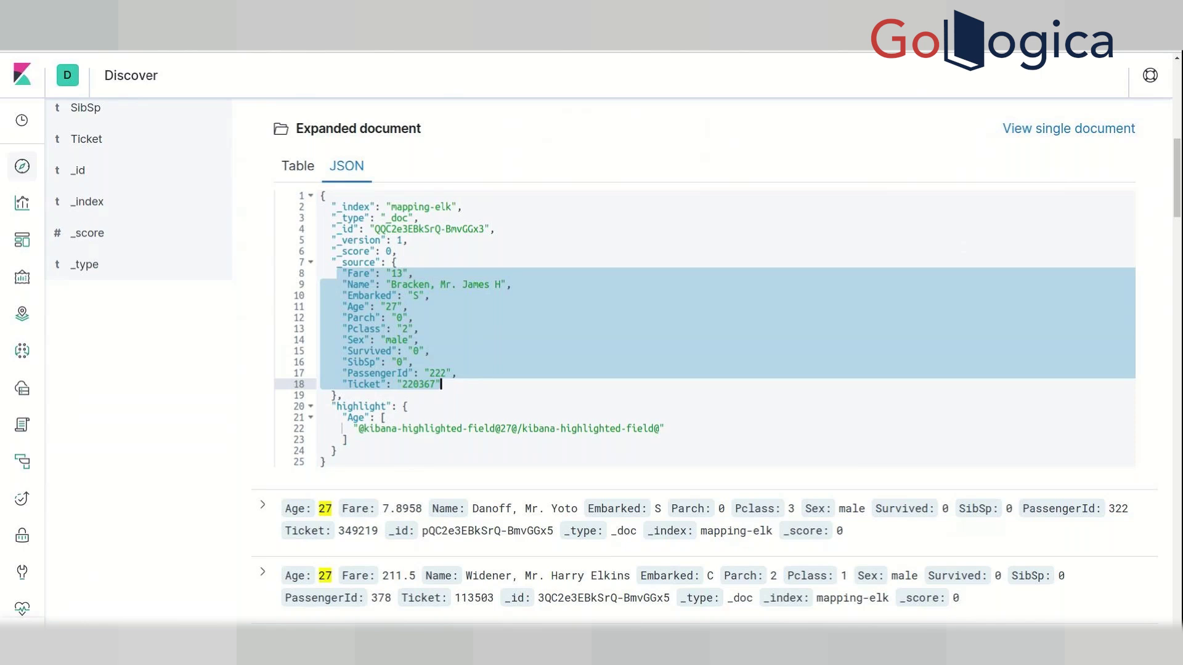
Step: Return to the search query and review the or operator between its two conditions
{"action": "scroll", "coordinate": [339, 313], "scroll_direction": "up", "scroll_amount": 5}
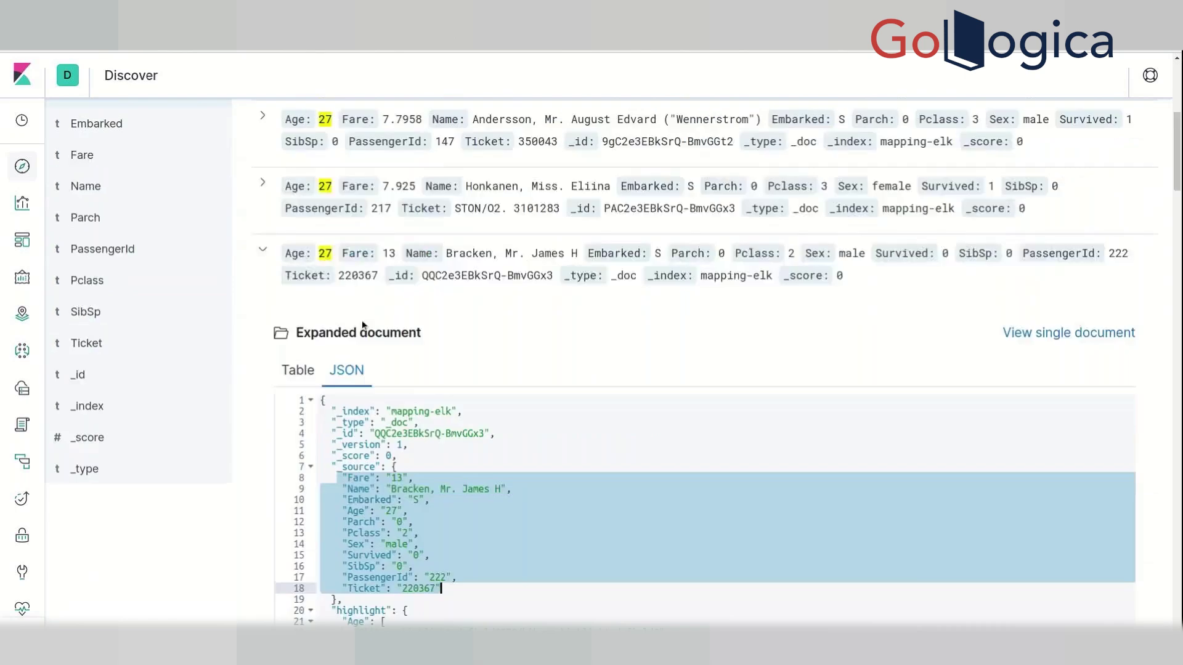
{"action": "scroll", "coordinate": [338, 308], "scroll_direction": "up", "scroll_amount": 5}
{"action": "left_click", "coordinate": [216, 190]}
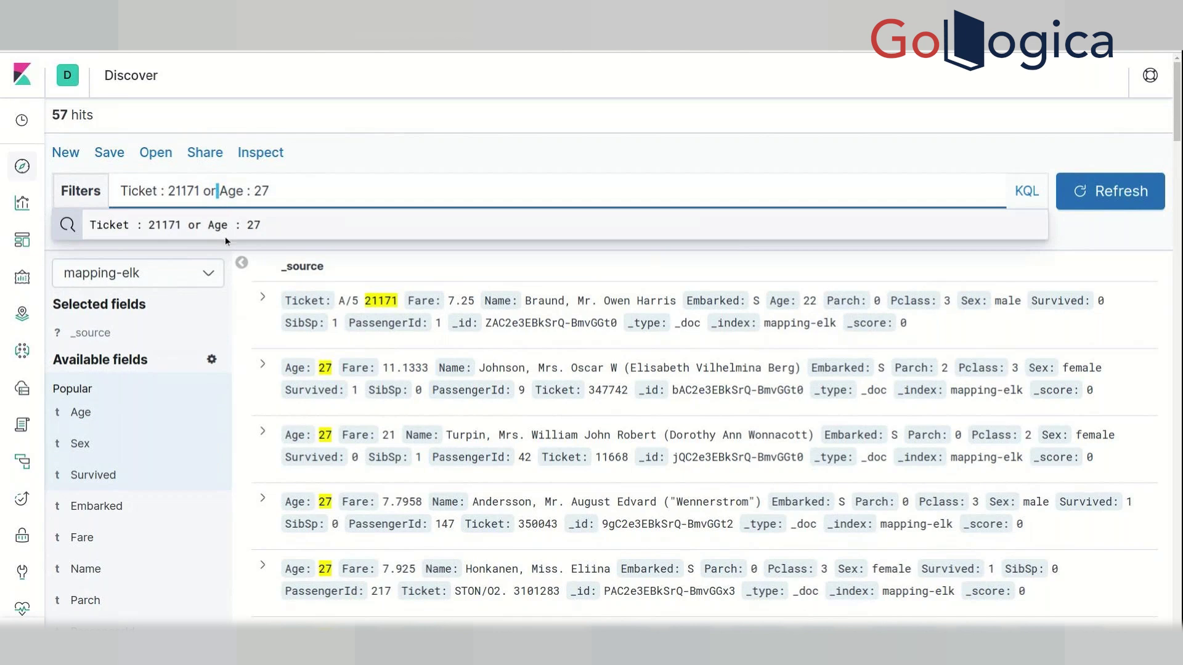
{"action": "double_click", "coordinate": [209, 191]}
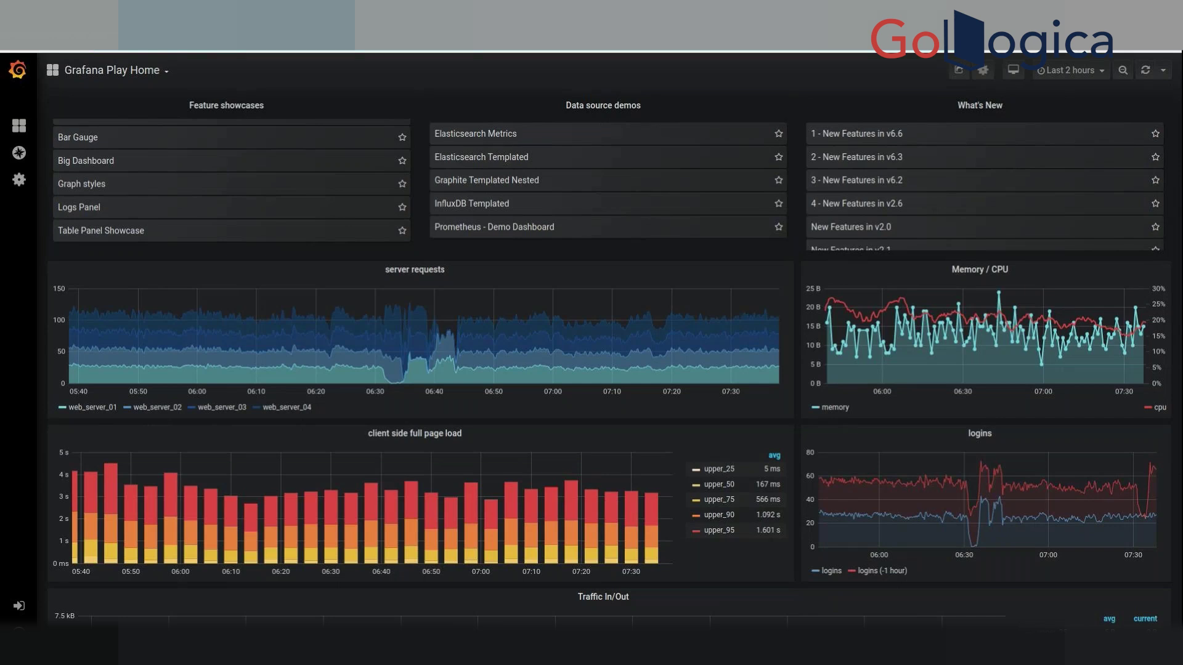
Step: Switch to Google, search for kuppam college of engineering and examine the college's address in the results
{"action": "key", "text": "ctrl+l"}
{"action": "type", "text": "ku"}
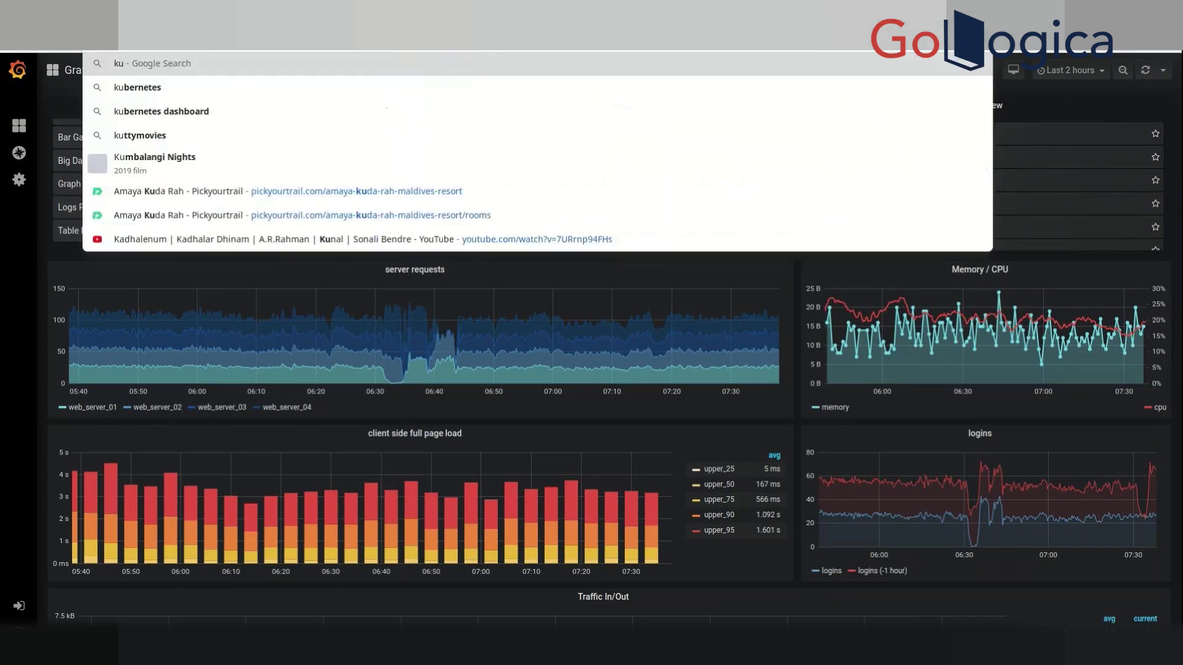
{"action": "type", "text": "ppa, com"}
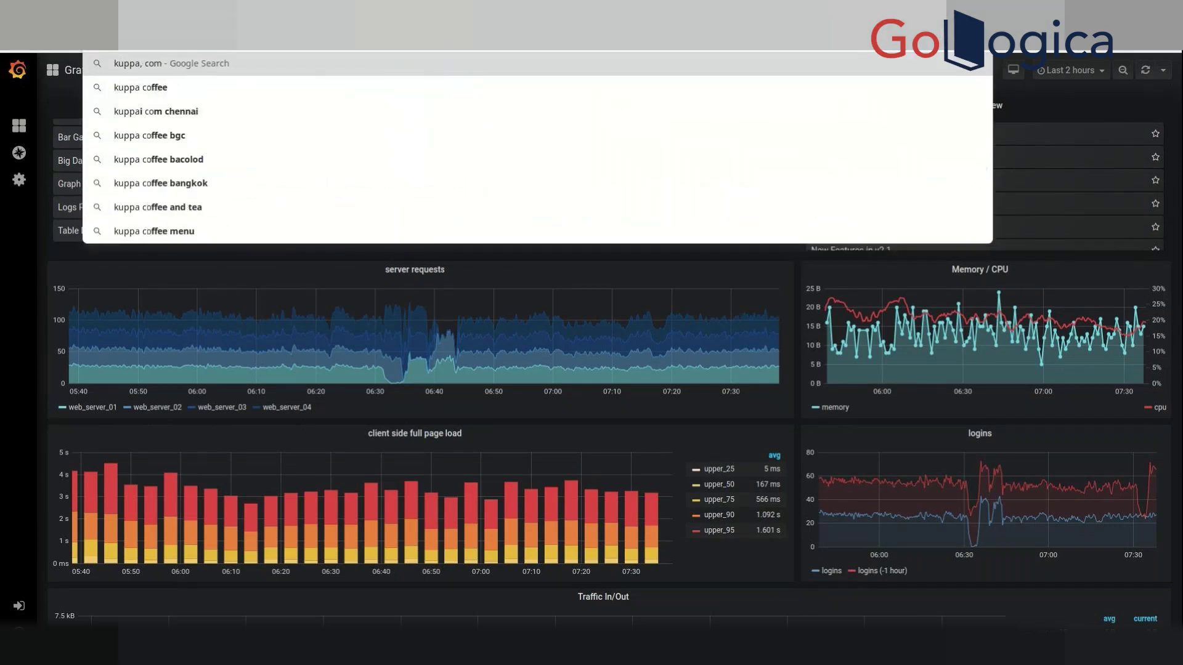
{"action": "key", "text": "BackSpace"}
{"action": "type", "text": "m"}
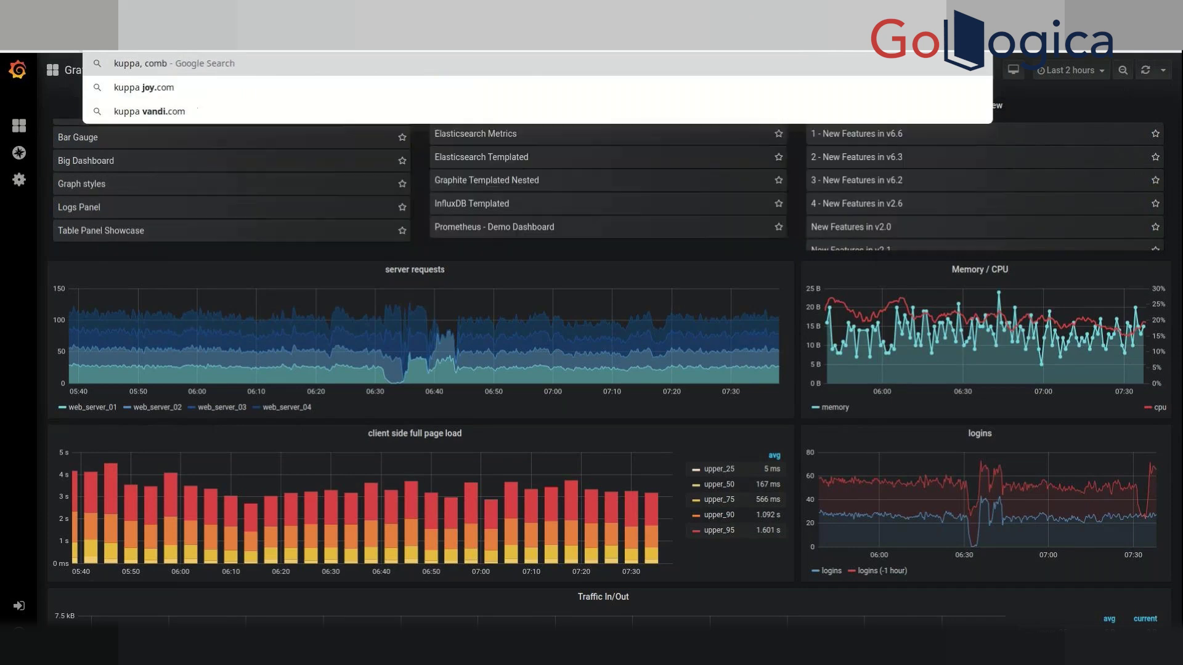
{"action": "key", "text": "BackSpace"}
{"action": "key", "text": "BackSpace"}
{"action": "key", "text": "BackSpace"}
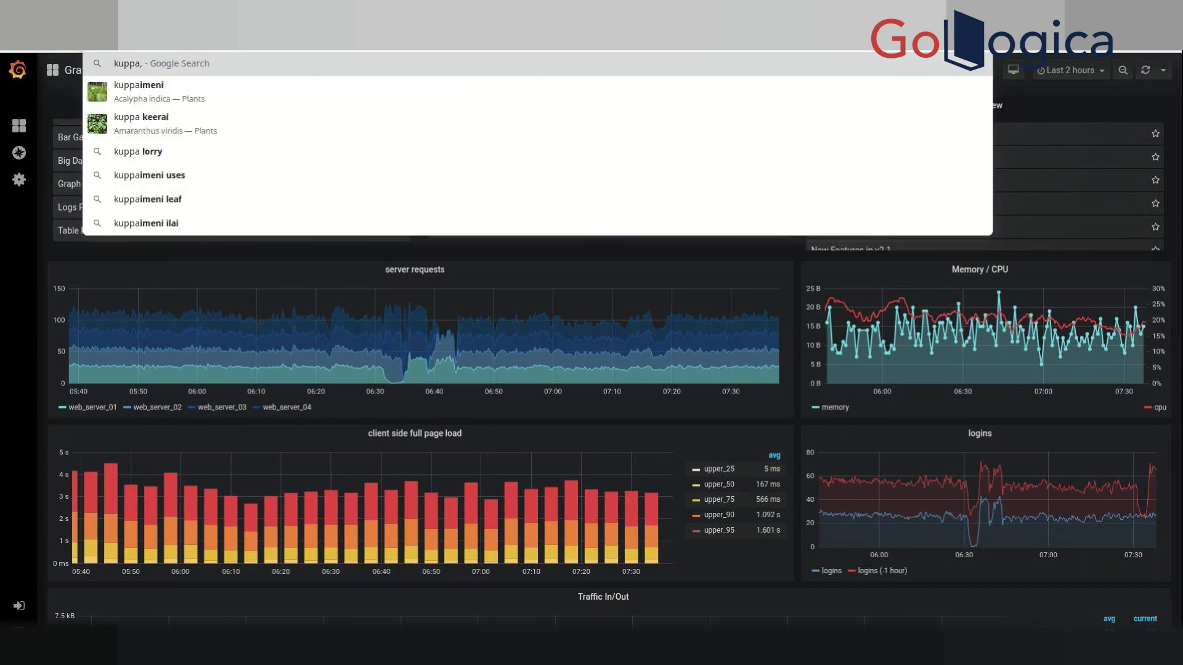
{"action": "key", "text": "BackSpace"}
{"action": "type", "text": "m"}
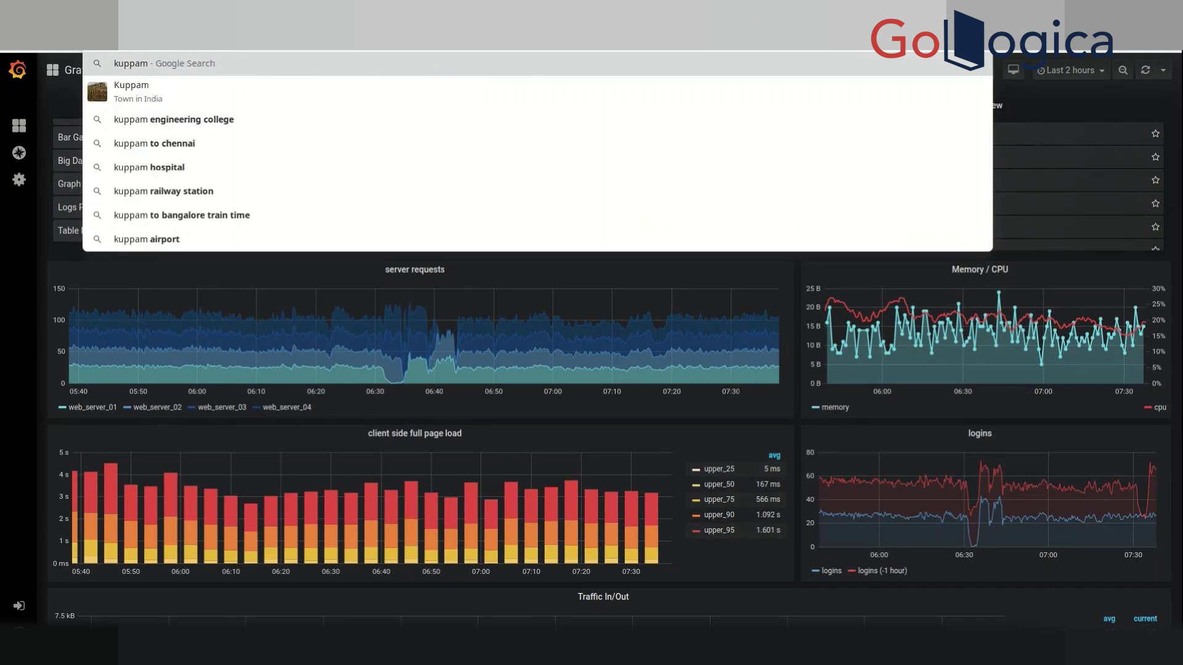
{"action": "type", "text": " com"}
{"action": "key", "text": "BackSpace"}
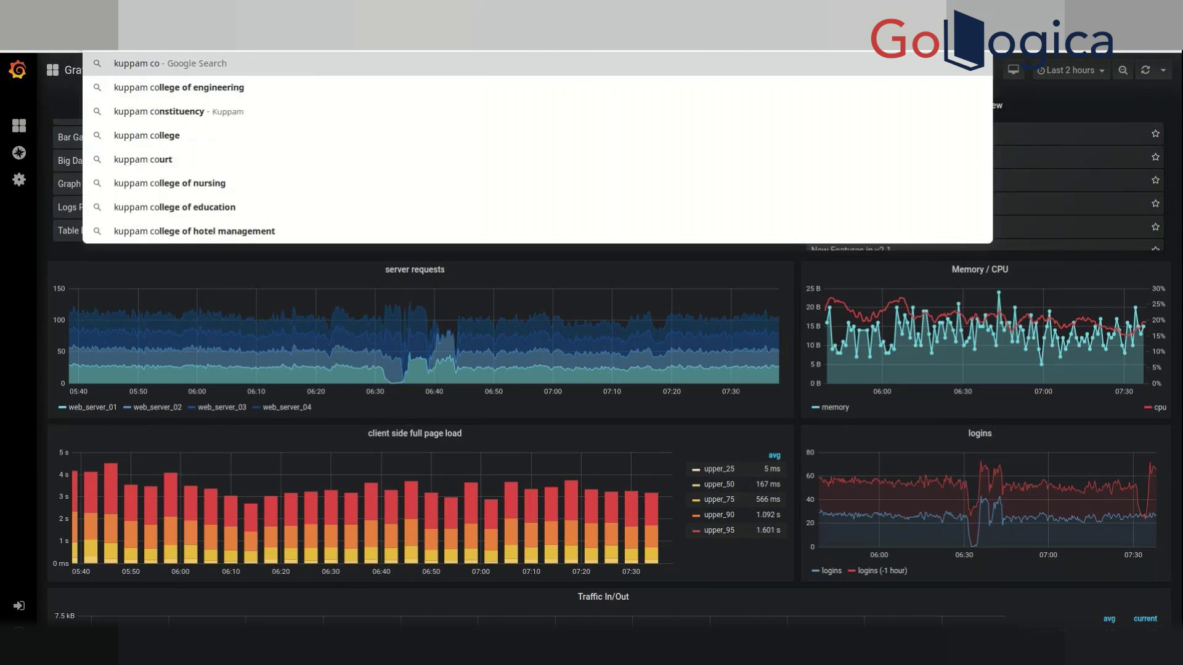
{"action": "key", "text": "Down"}
{"action": "key", "text": "Return"}
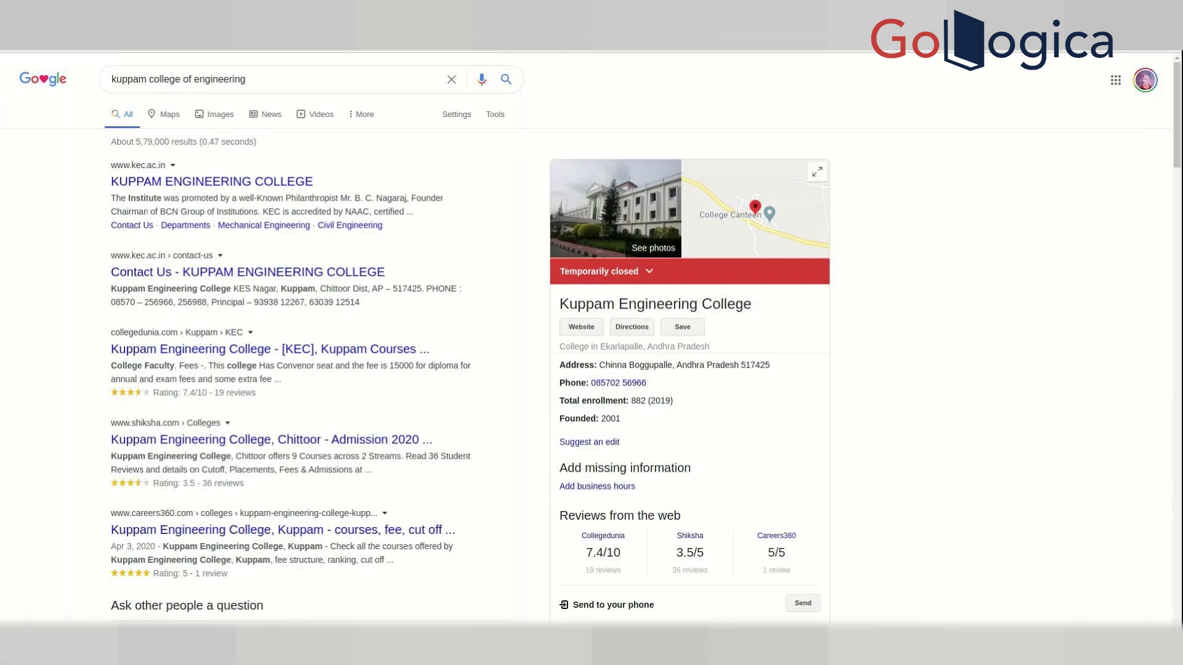
{"action": "triple_click", "coordinate": [717, 370]}
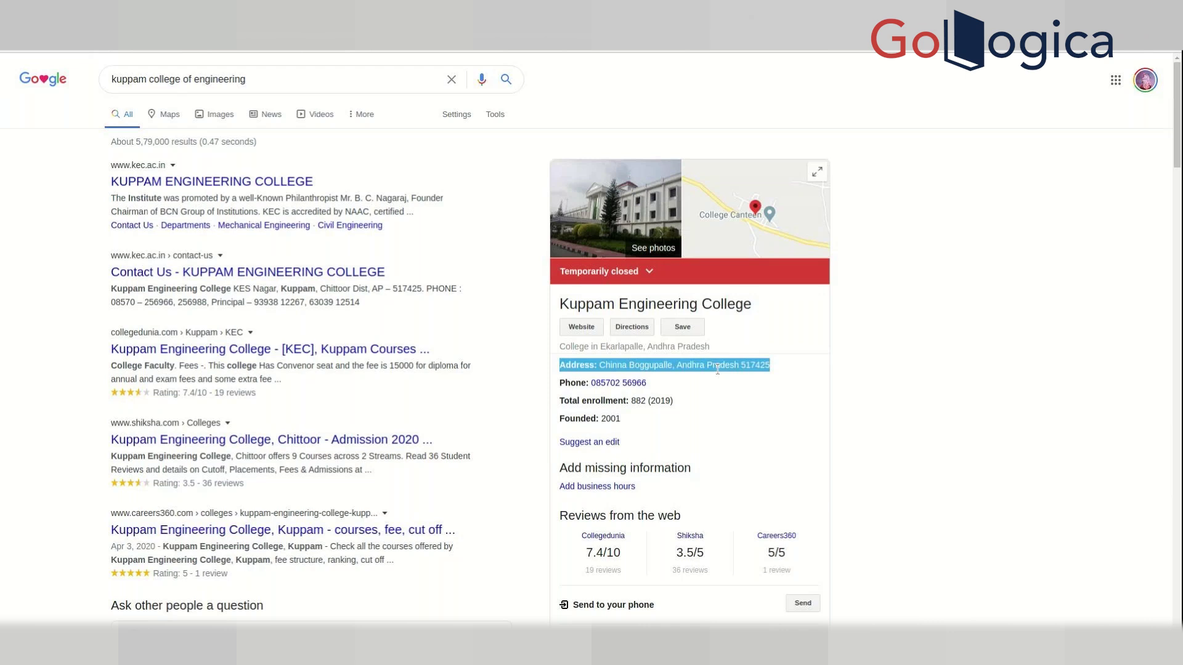
Step: Extend the Google search to kuppam college of engineering and fees and run it
{"action": "left_click", "coordinate": [337, 82]}
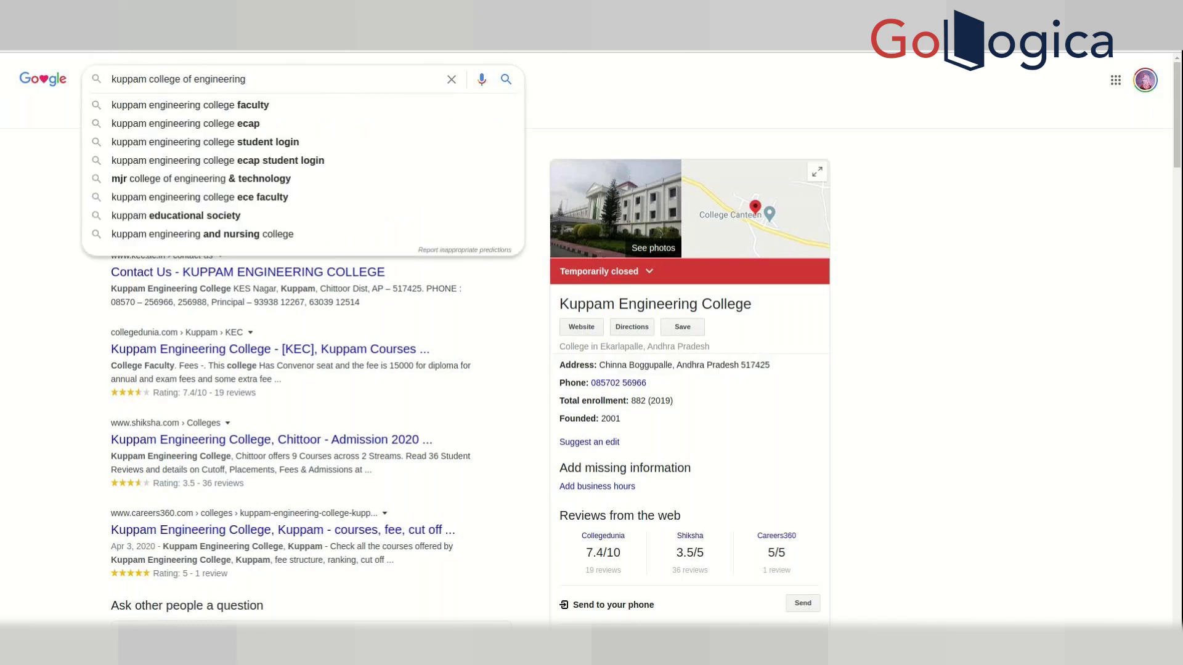
{"action": "type", "text": "and"}
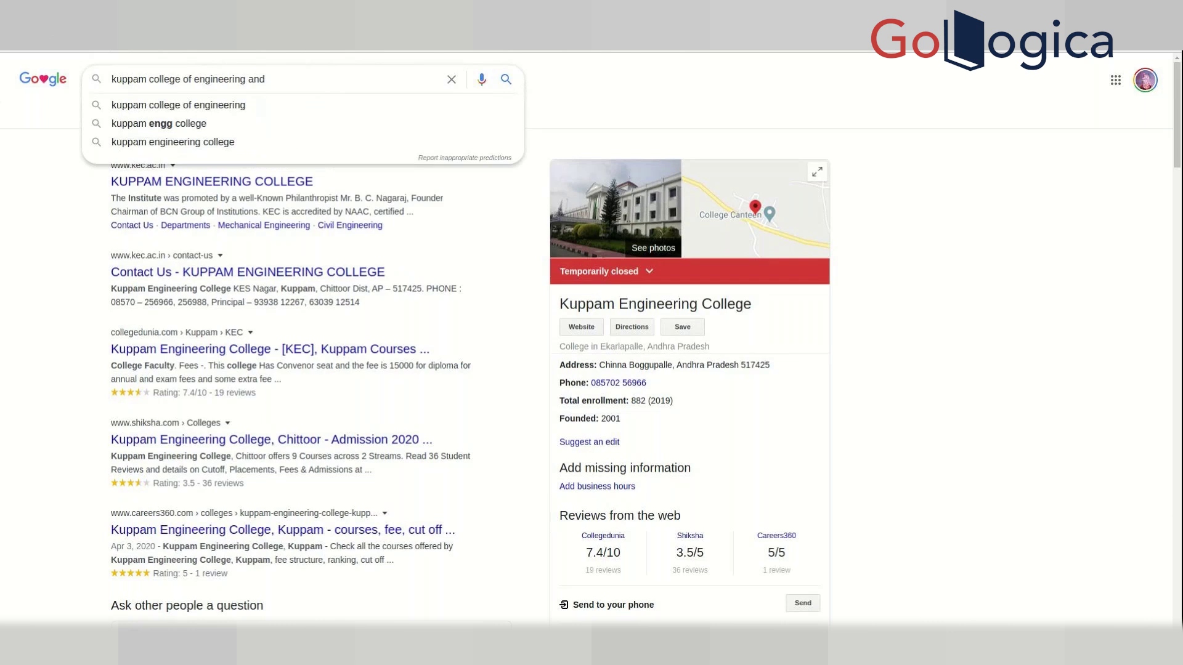
{"action": "scroll", "coordinate": [460, 191], "scroll_direction": "down", "scroll_amount": 6}
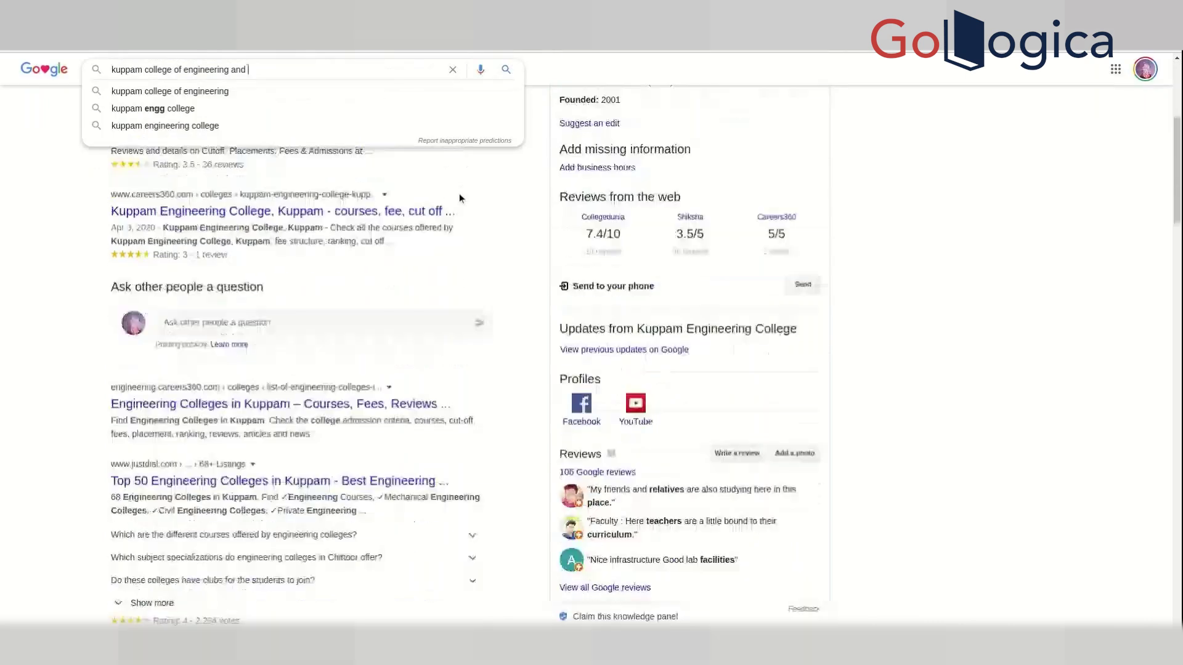
{"action": "scroll", "coordinate": [459, 194], "scroll_direction": "down", "scroll_amount": 8}
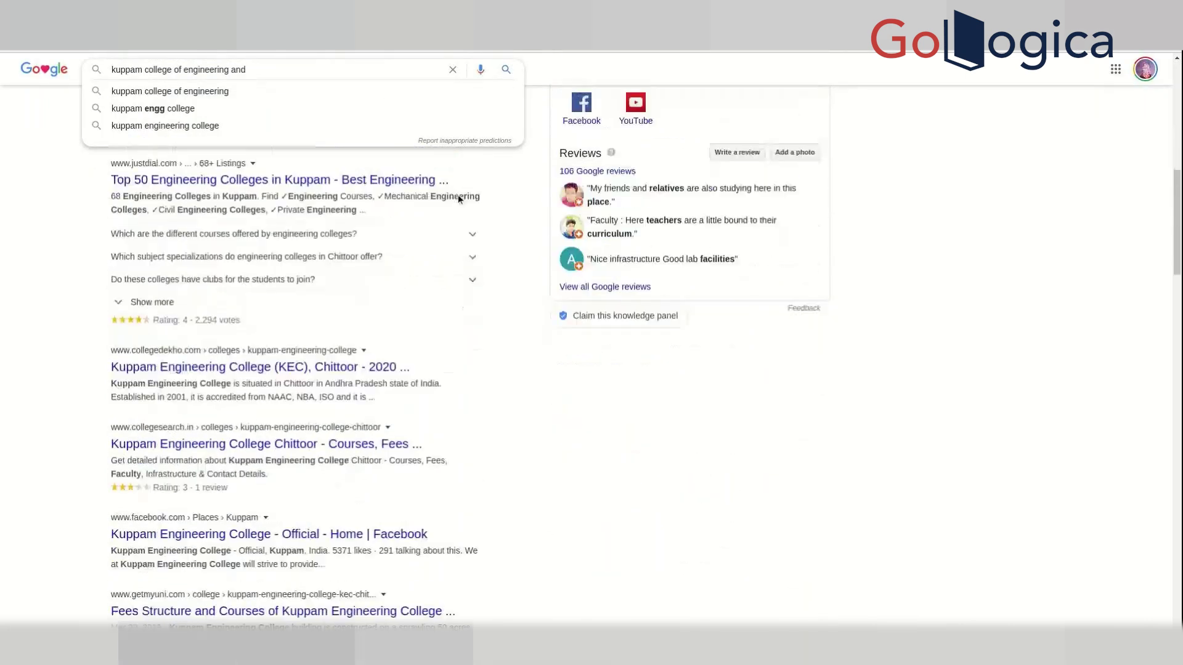
{"action": "scroll", "coordinate": [458, 200], "scroll_direction": "up", "scroll_amount": 15}
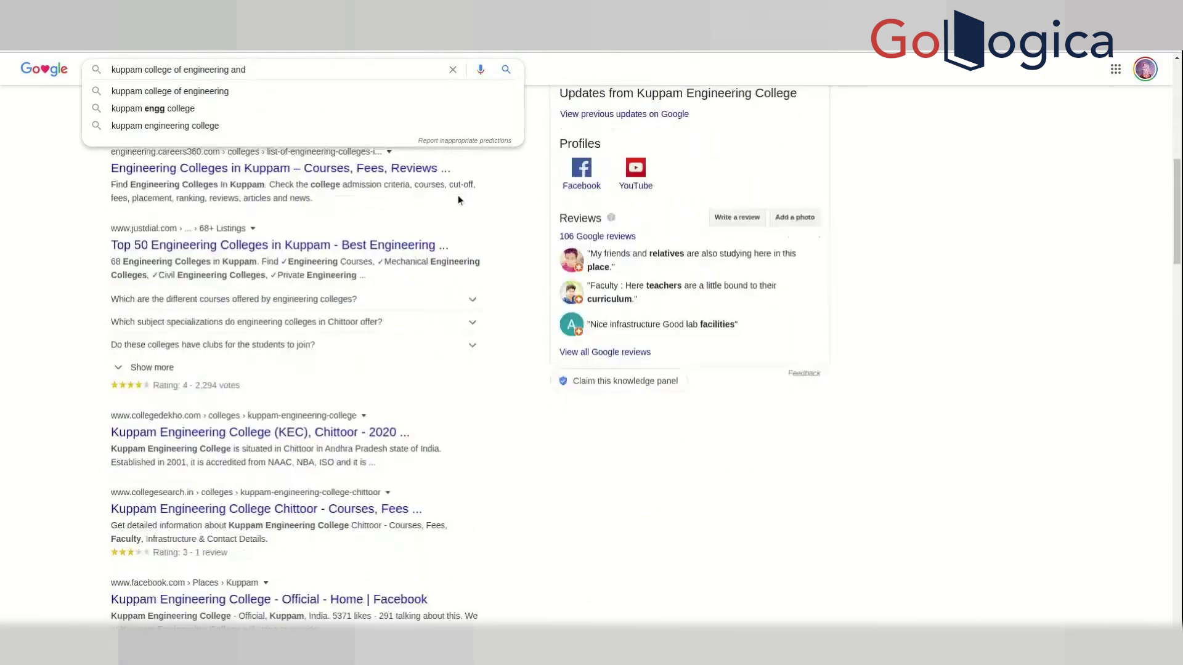
{"action": "type", "text": "and fees"}
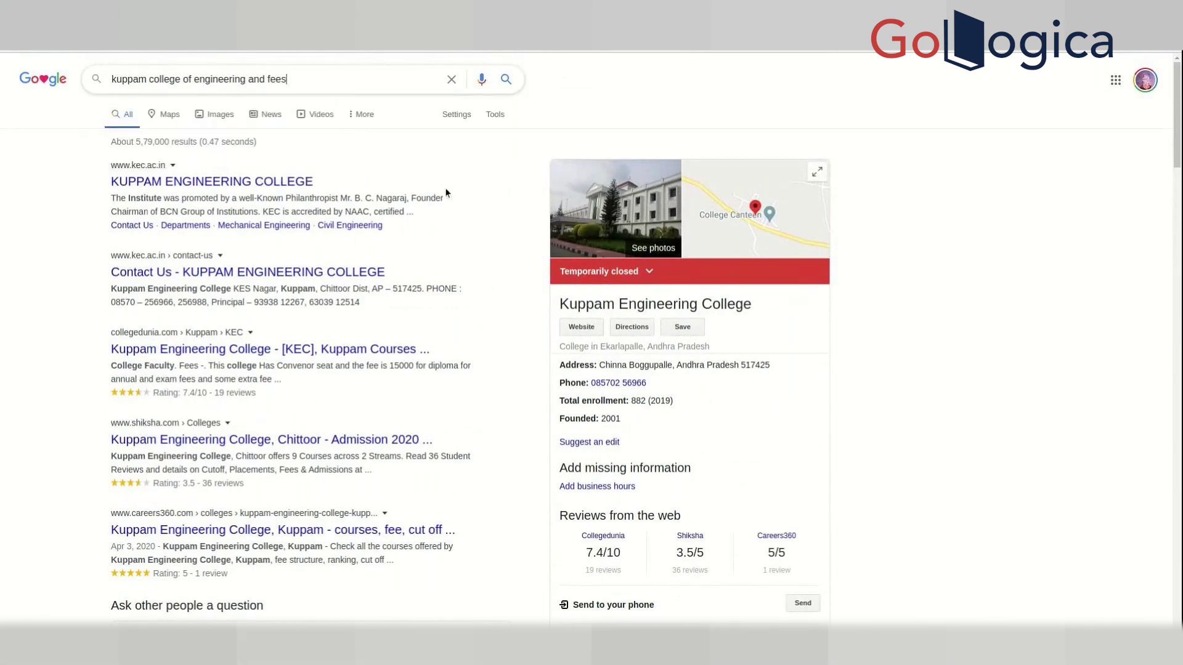
{"action": "key", "text": "Return"}
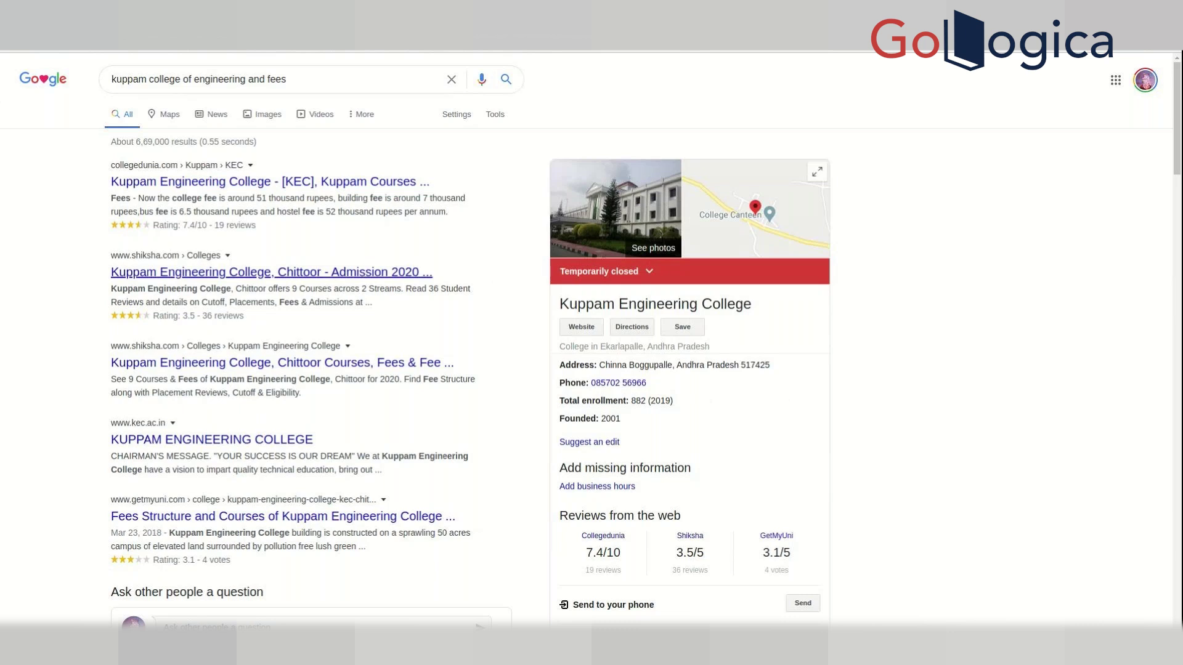
Step: Search Google for india and france and examine the heading of the featured result
{"action": "triple_click", "coordinate": [376, 75]}
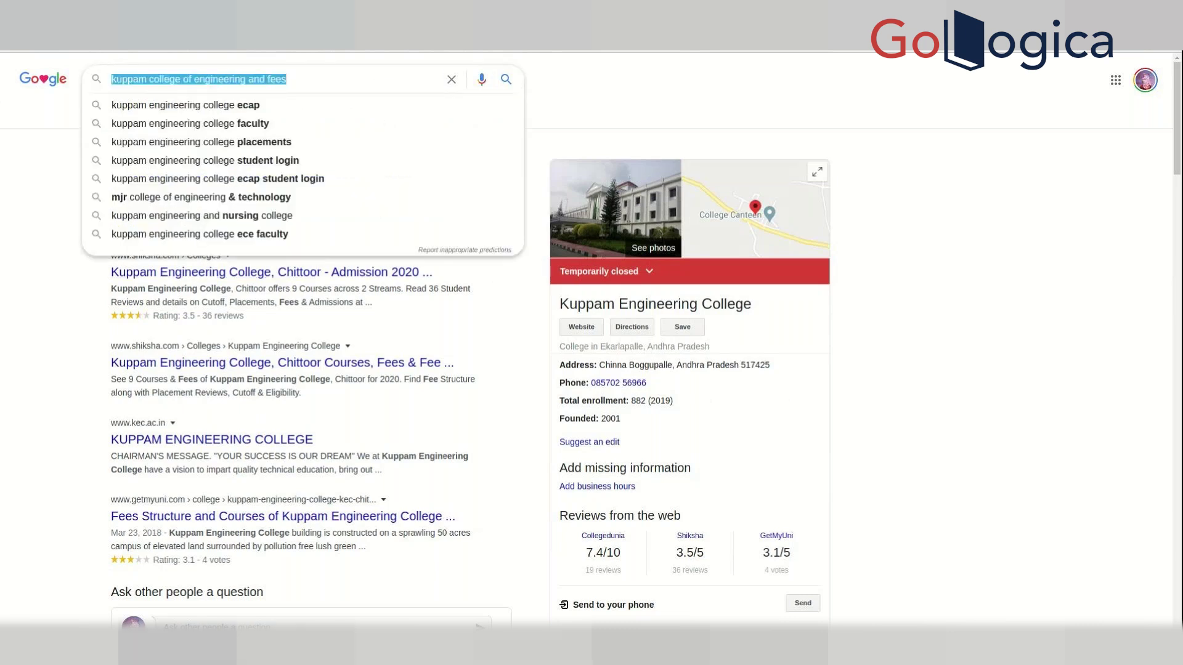
{"action": "type", "text": "india"}
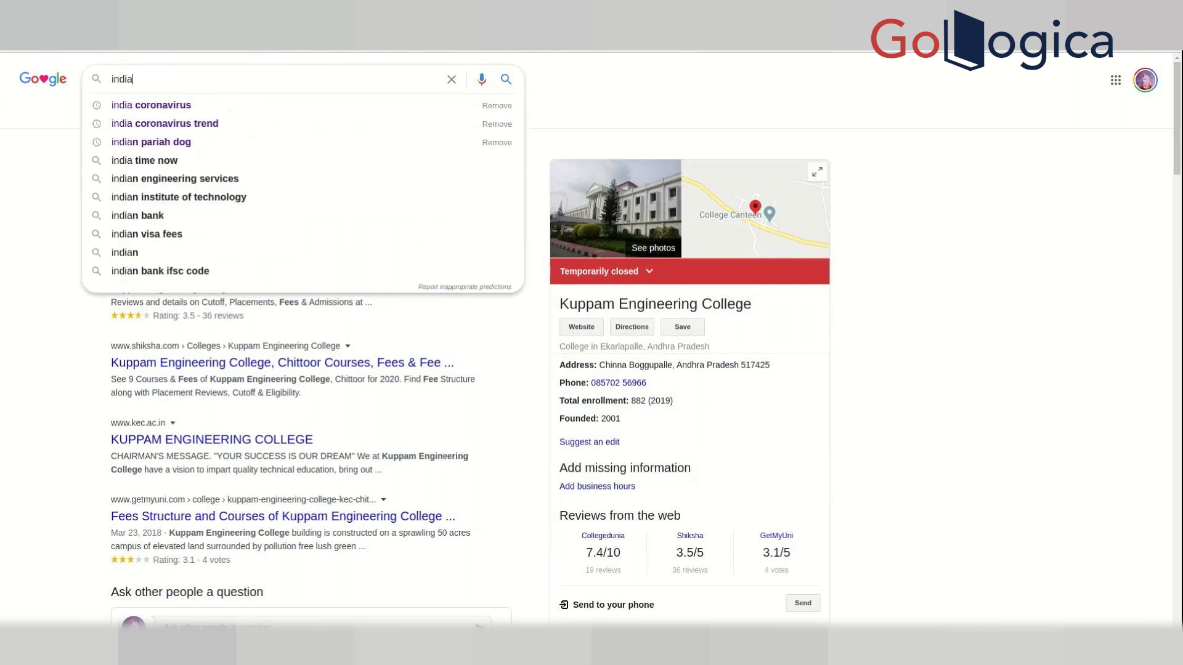
{"action": "type", "text": " and france"}
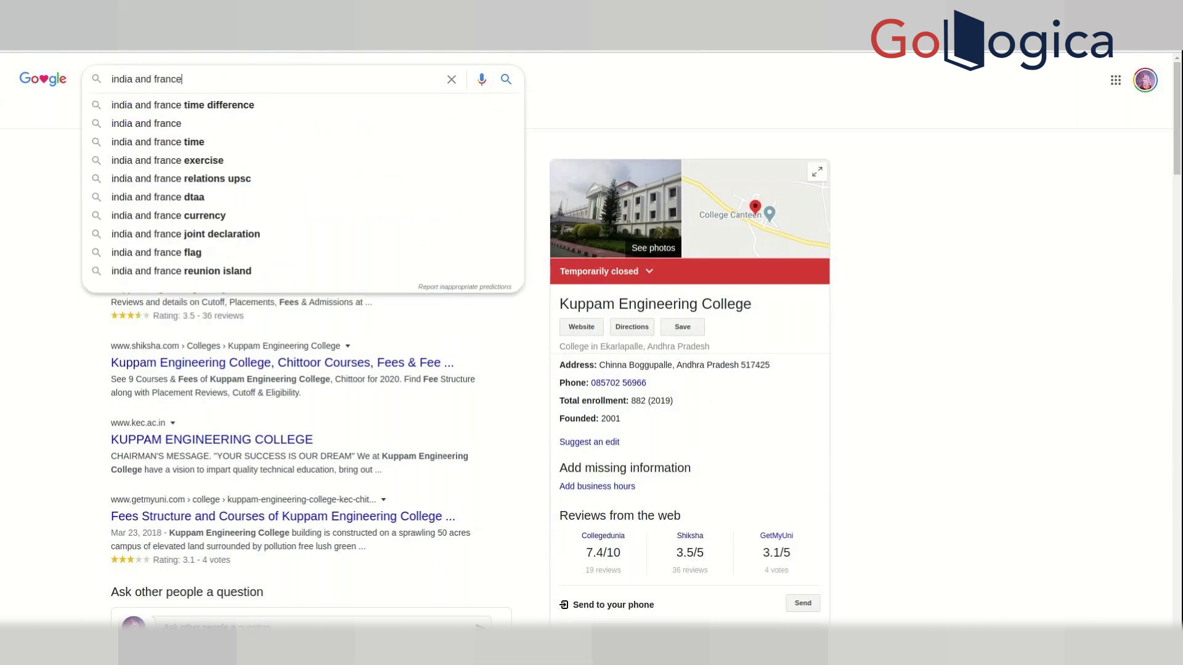
{"action": "key", "text": "Return"}
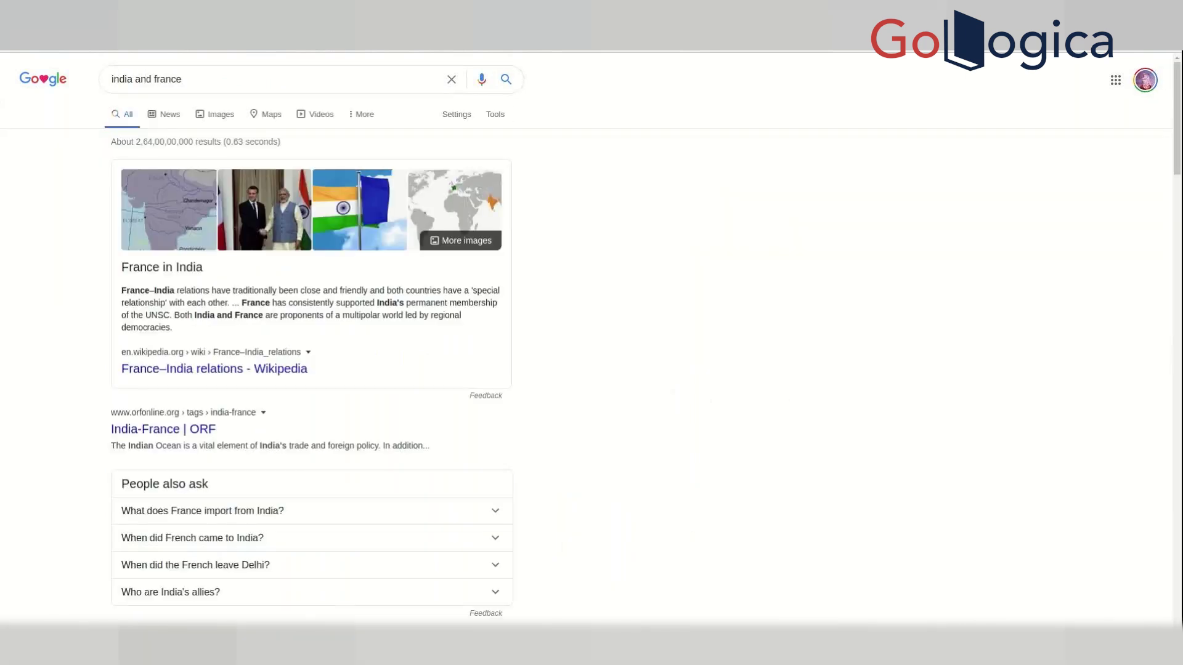
{"action": "triple_click", "coordinate": [179, 260]}
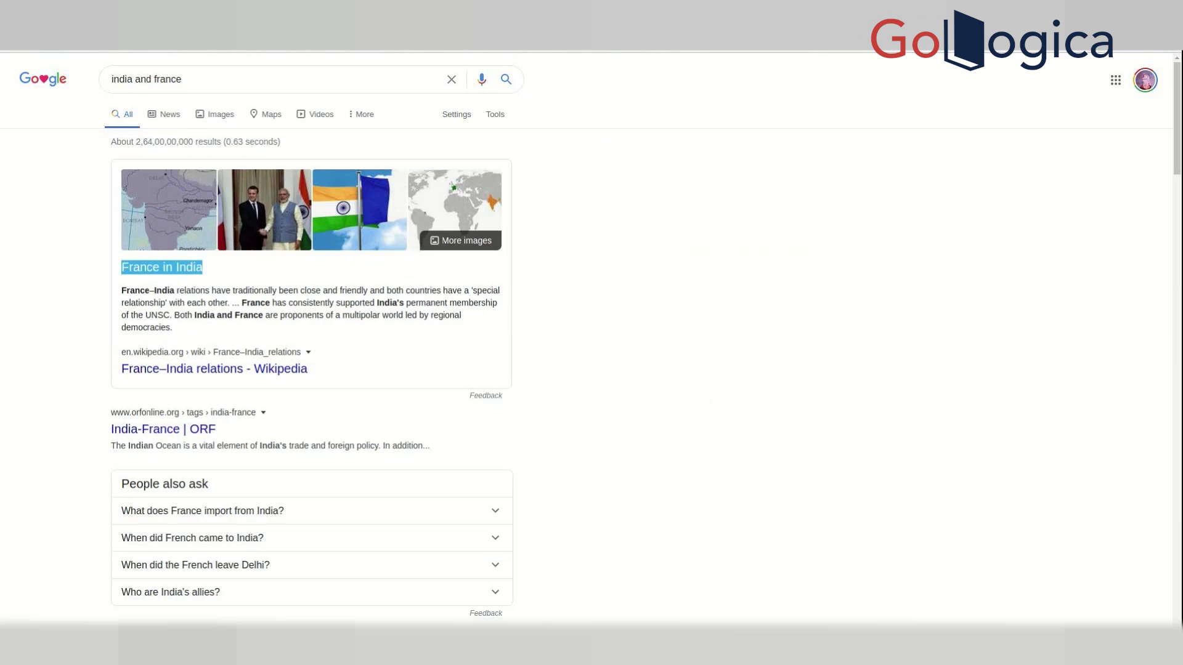
Step: Switch back to Kibana Discover and save the current Ticket or Age search as saved query 1
{"action": "left_click", "coordinate": [650, 26]}
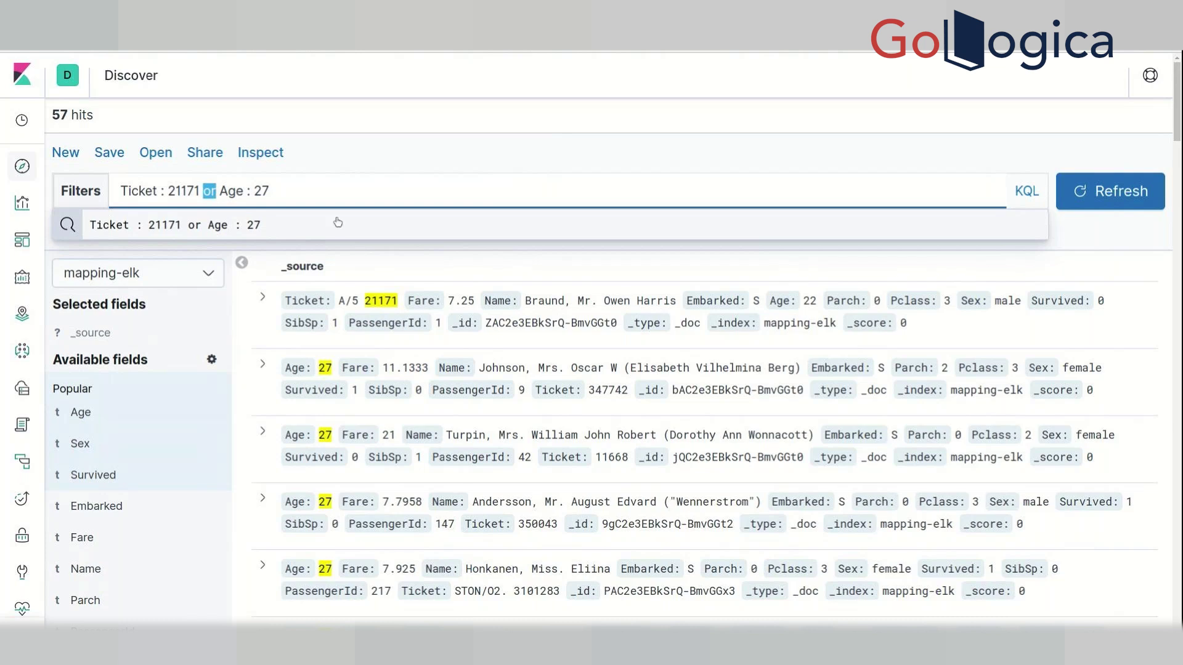
{"action": "left_click", "coordinate": [413, 149]}
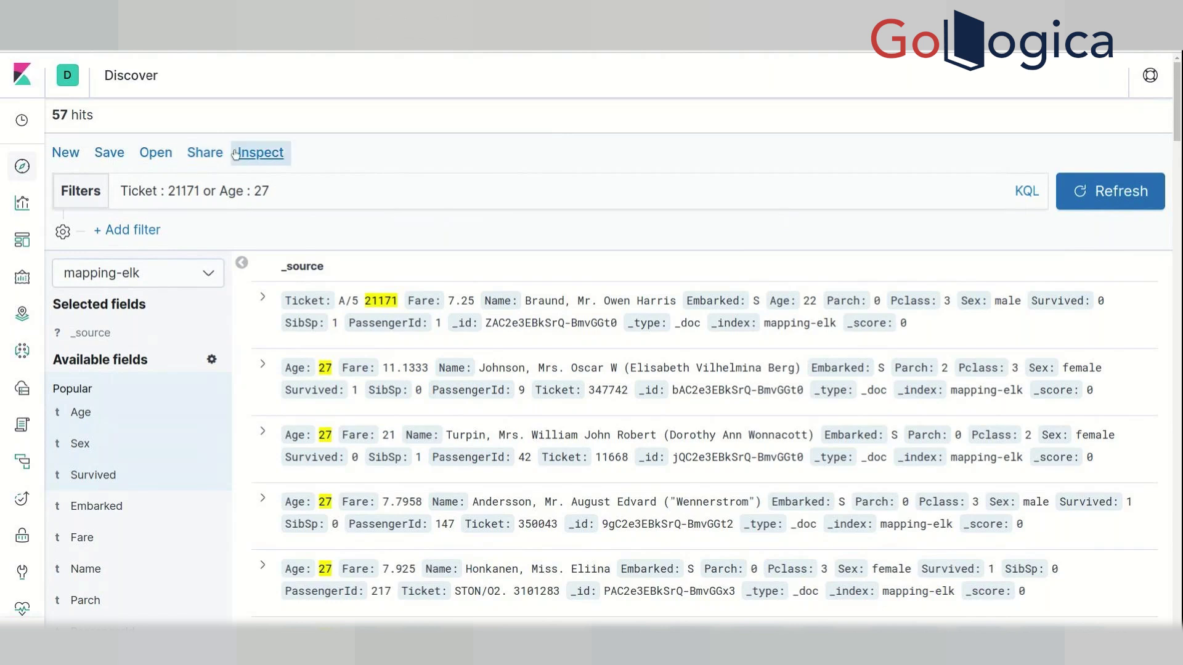
{"action": "left_click", "coordinate": [102, 152]}
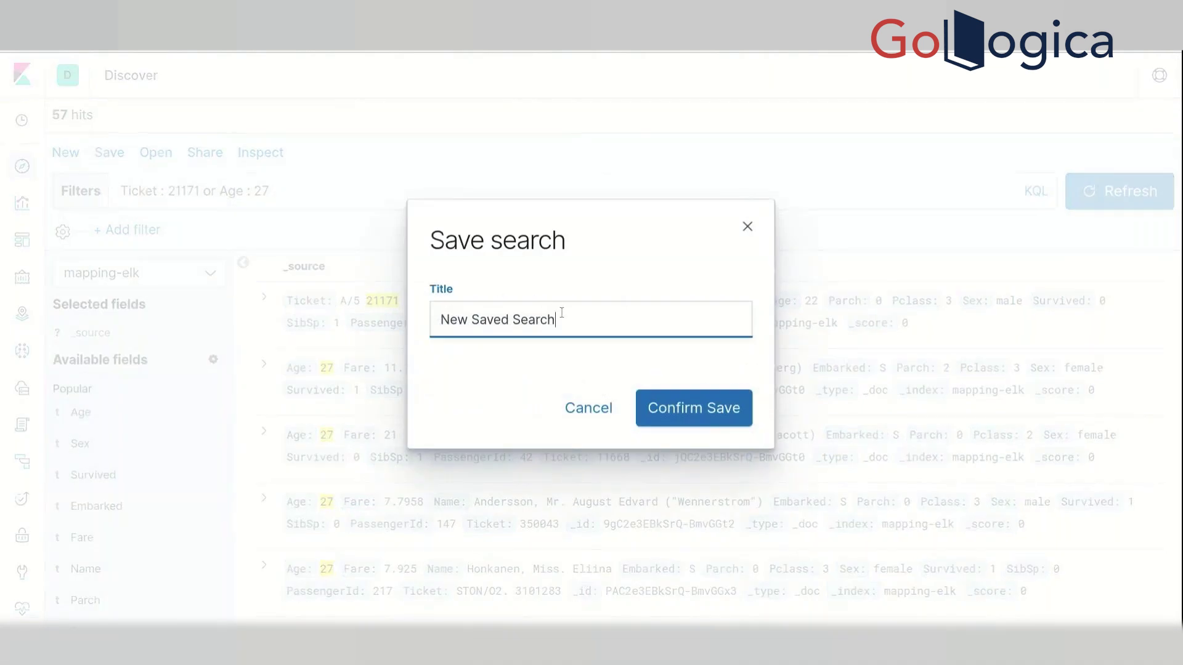
{"action": "triple_click", "coordinate": [561, 313]}
{"action": "type", "text": "sa"}
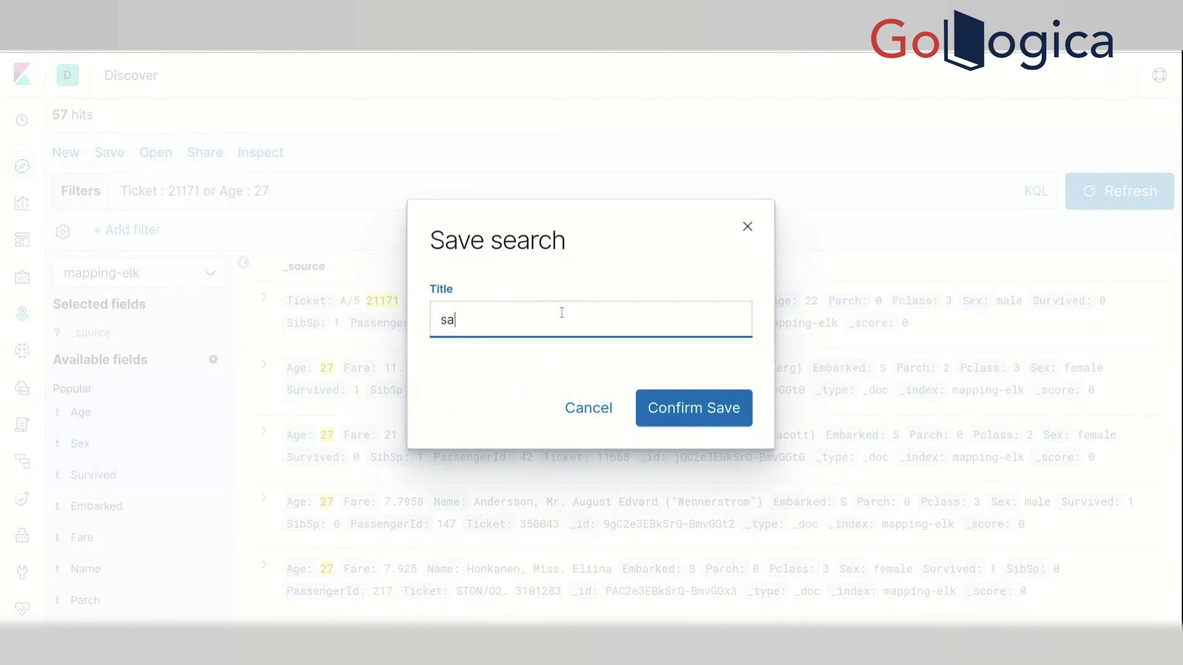
{"action": "type", "text": "ved query 1"}
{"action": "left_click", "coordinate": [698, 404]}
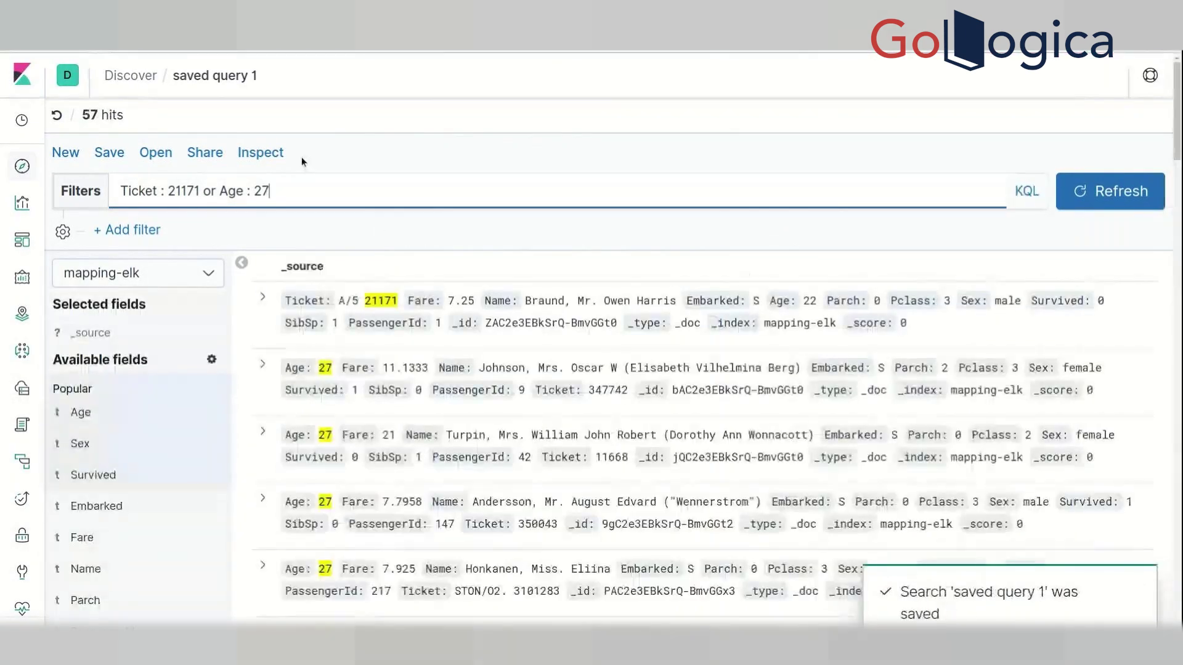
Step: Start a blank new search to check its hit count, and reload saved query 1 to review its query
{"action": "left_click", "coordinate": [66, 153]}
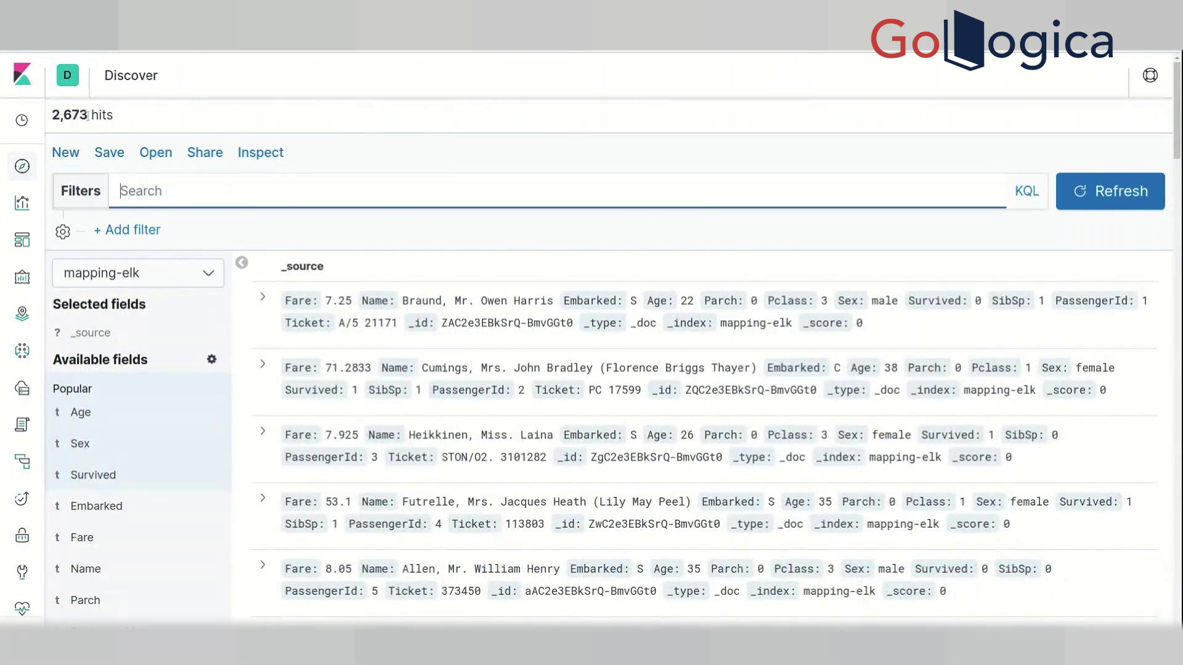
{"action": "left_click_drag", "start_coordinate": [91, 115], "coordinate": [45, 117]}
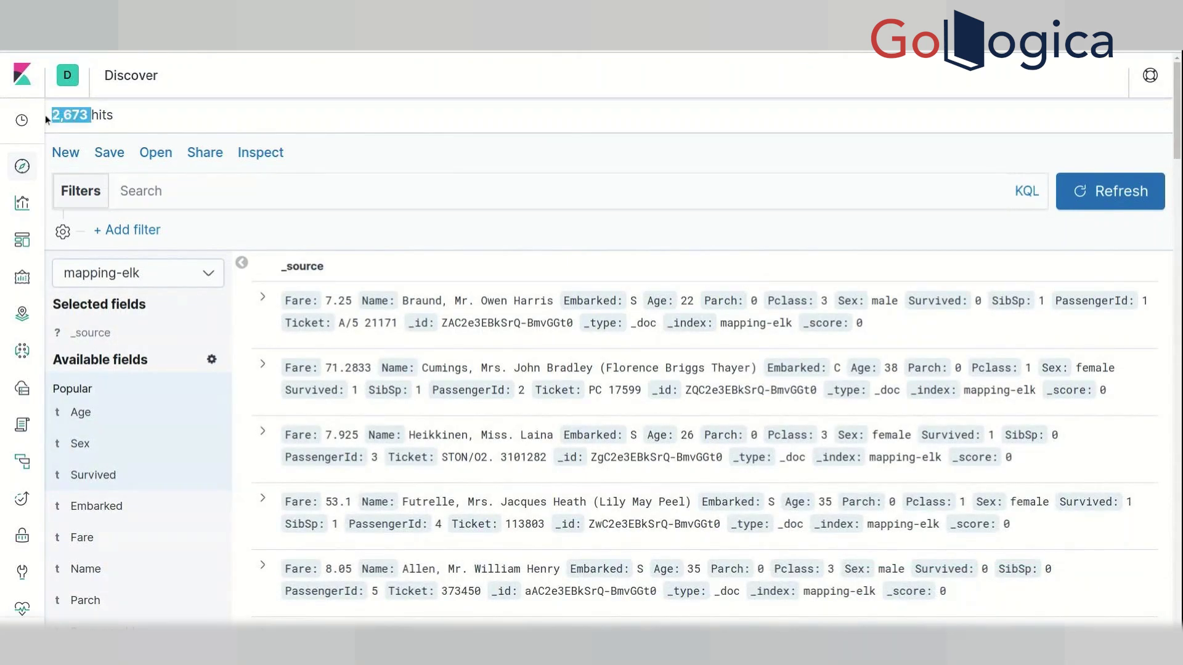
{"action": "left_click", "coordinate": [137, 154]}
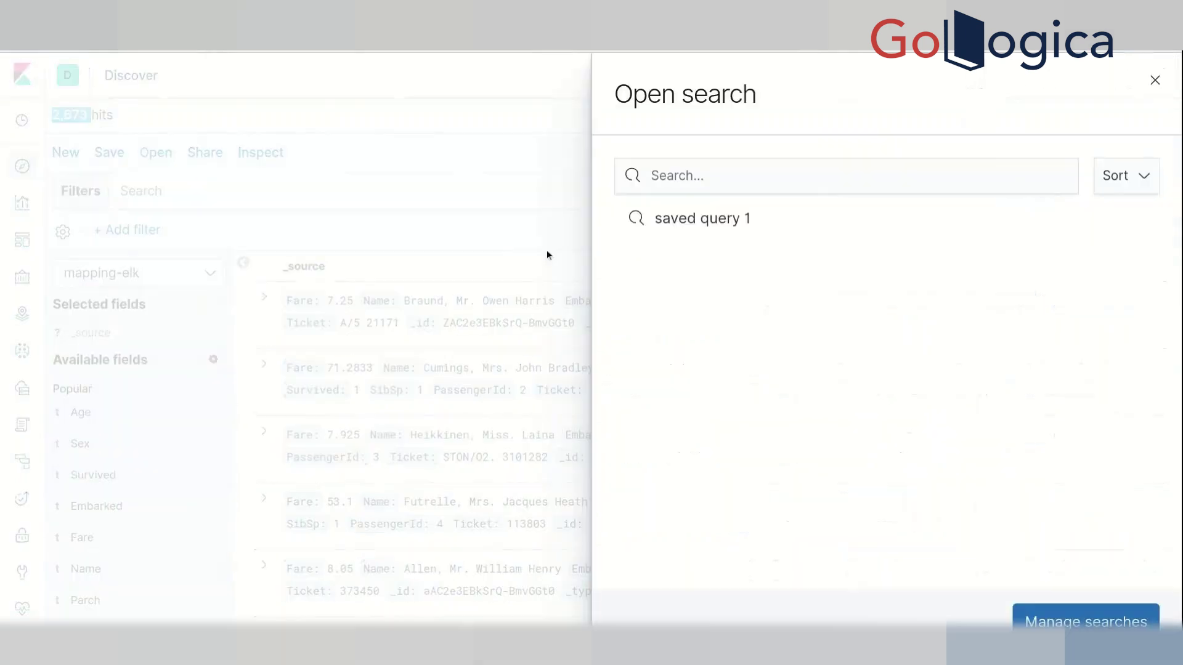
{"action": "left_click", "coordinate": [727, 221]}
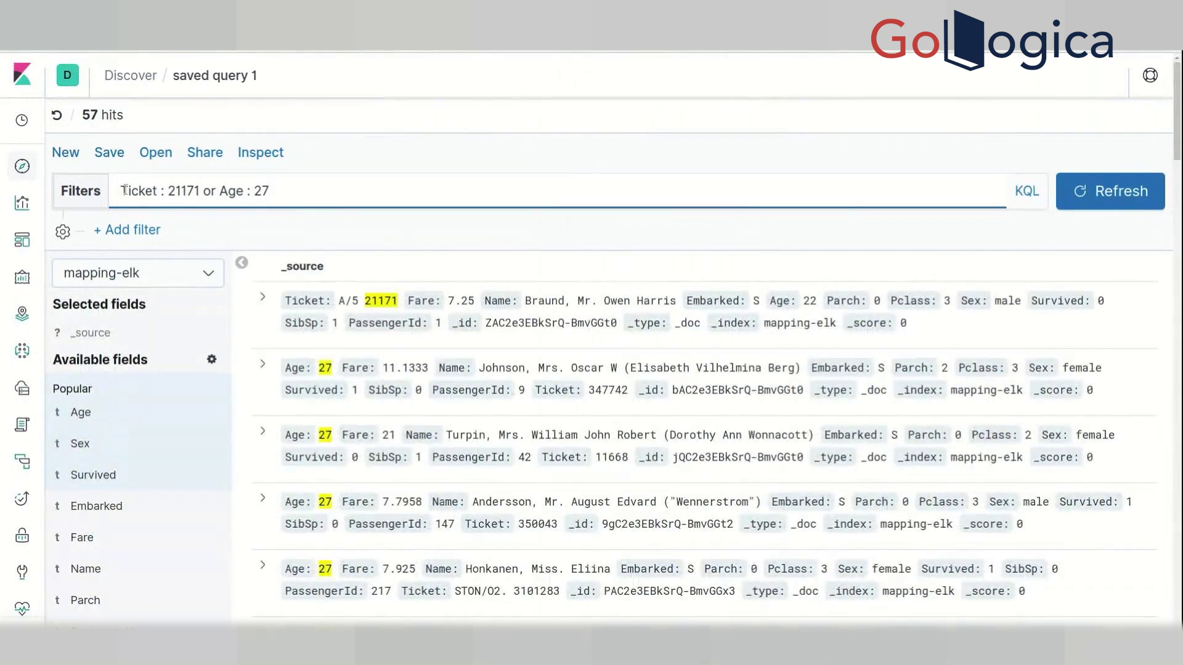
{"action": "left_click_drag", "start_coordinate": [125, 191], "coordinate": [299, 192]}
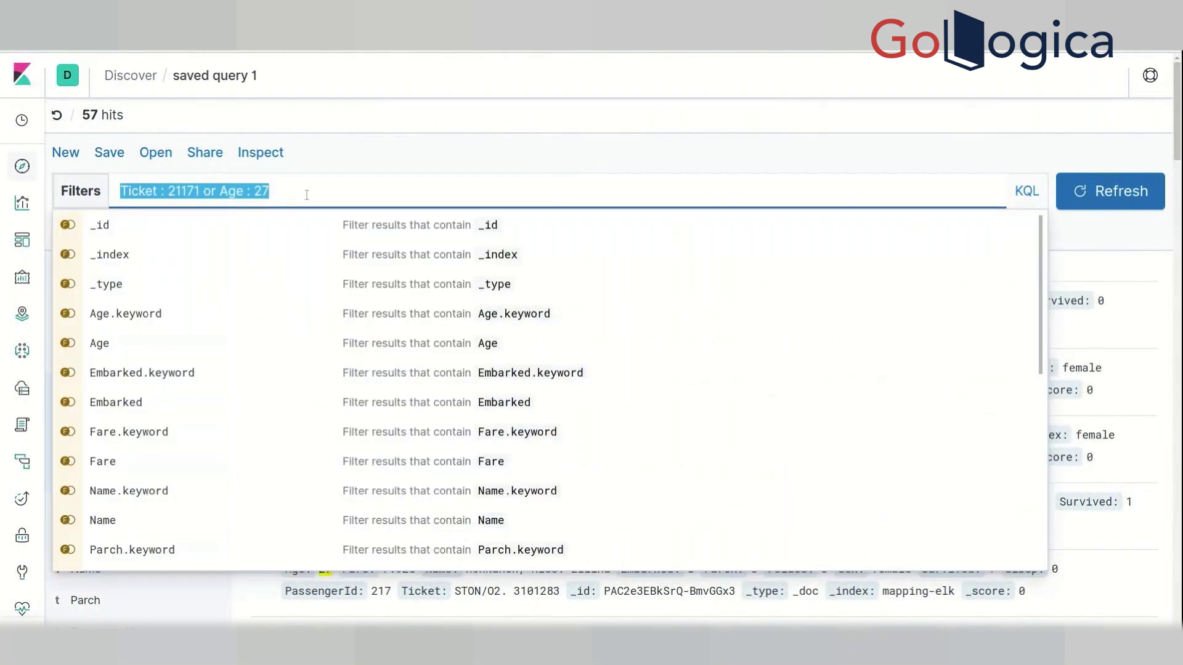
{"action": "left_click", "coordinate": [406, 165]}
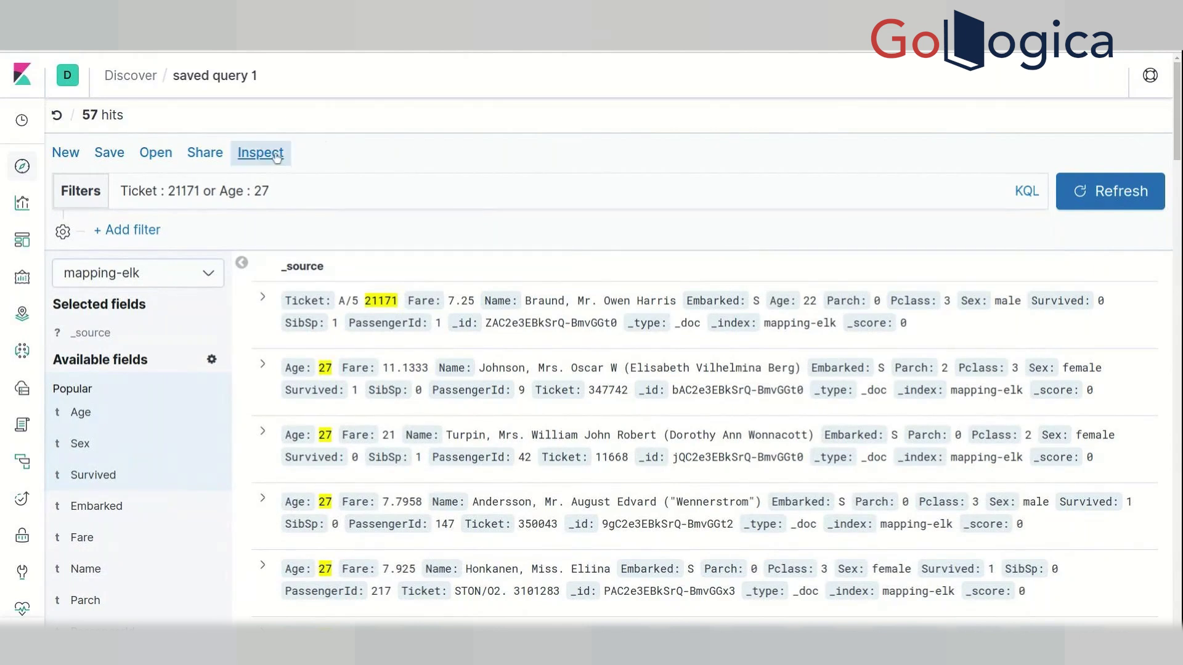
Step: Generate a snapshot permalink for the saved search and copy its link
{"action": "left_click", "coordinate": [205, 156]}
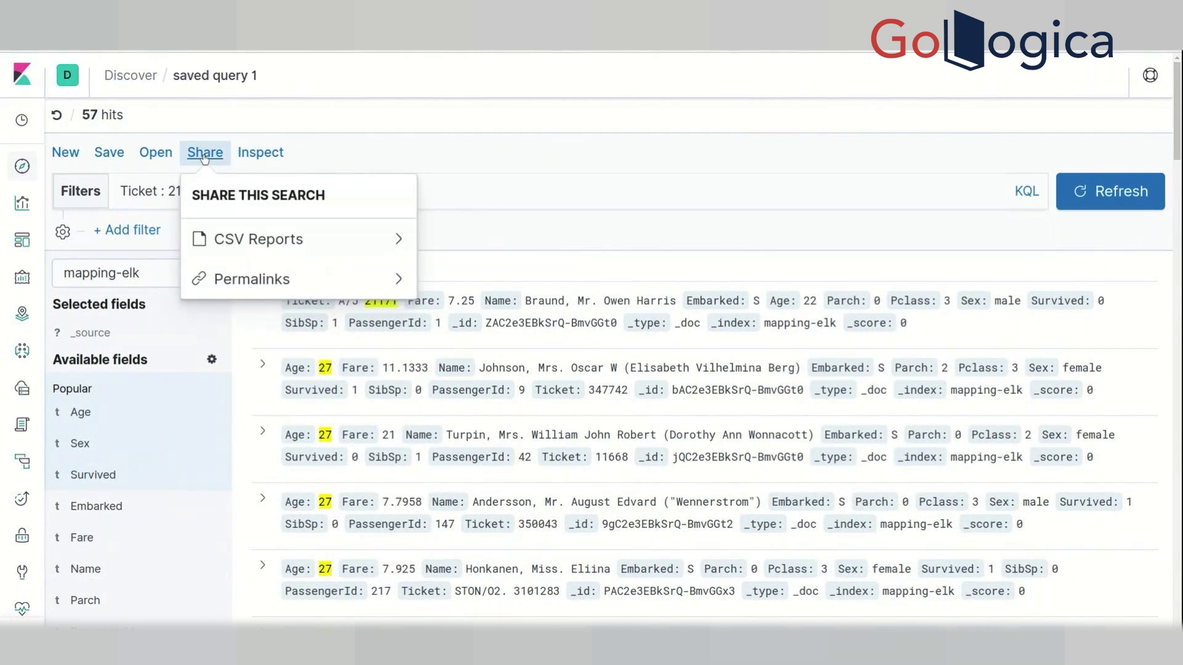
{"action": "left_click", "coordinate": [398, 280]}
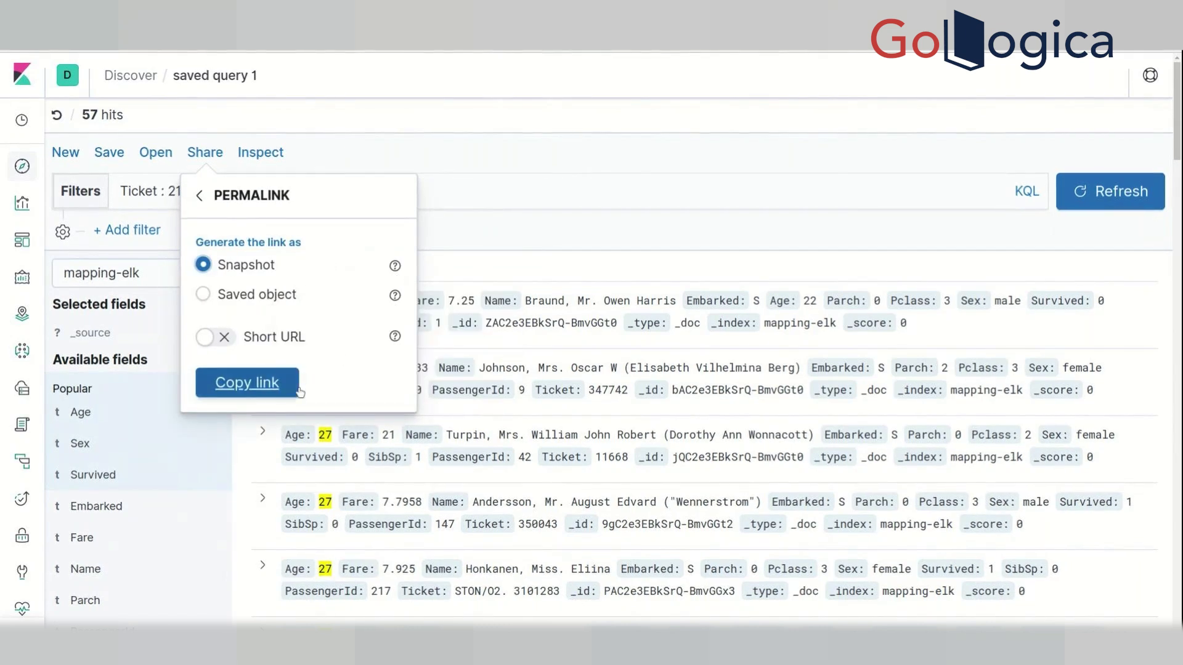
{"action": "left_click", "coordinate": [225, 340]}
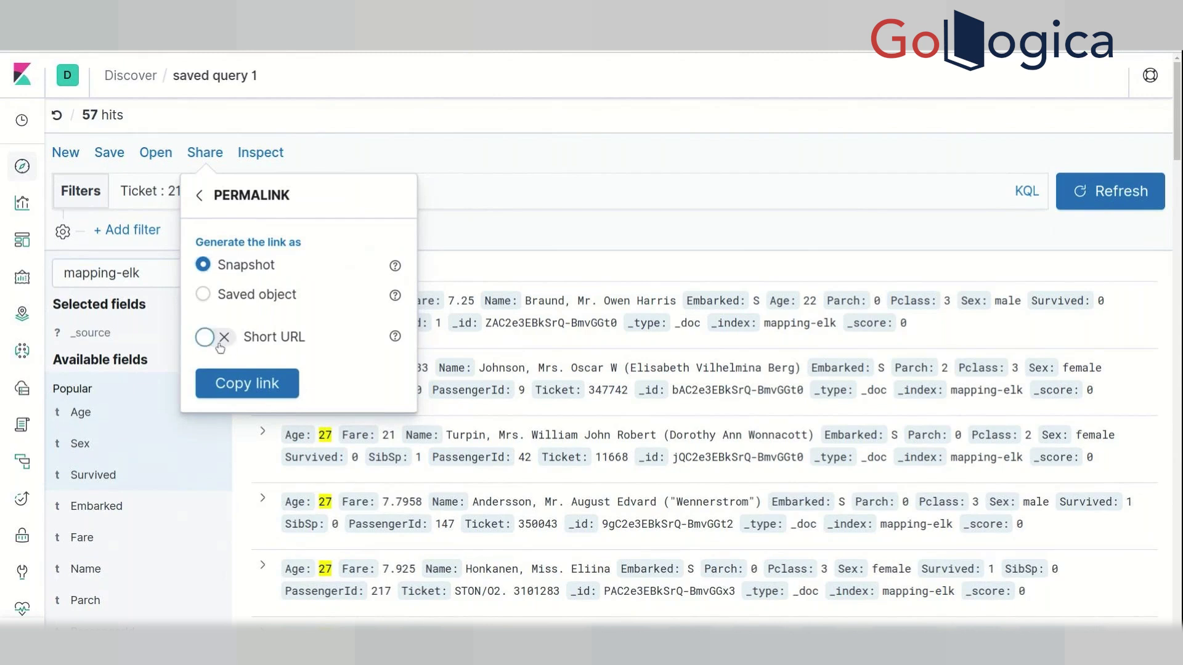
{"action": "left_click", "coordinate": [260, 384]}
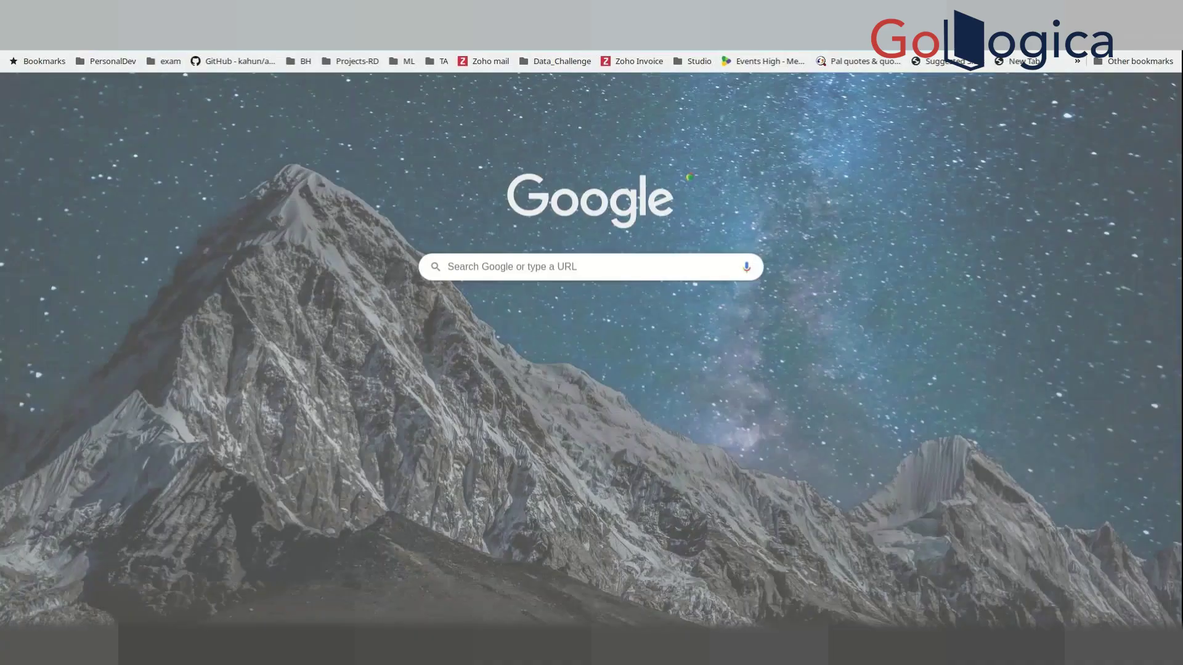
Step: Open the copied permalink in the new browser tab, check its query, and dismiss the permalink options in the original search
{"action": "key", "text": "ctrl+v"}
{"action": "key", "text": "Return"}
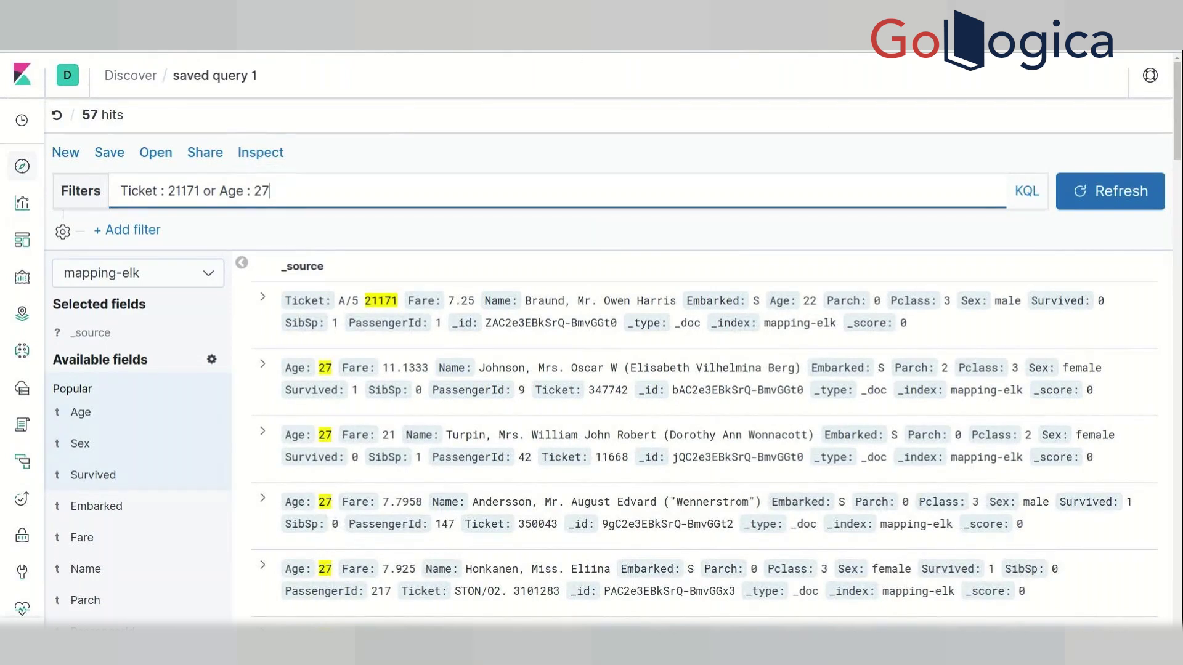
{"action": "left_click", "coordinate": [358, 193]}
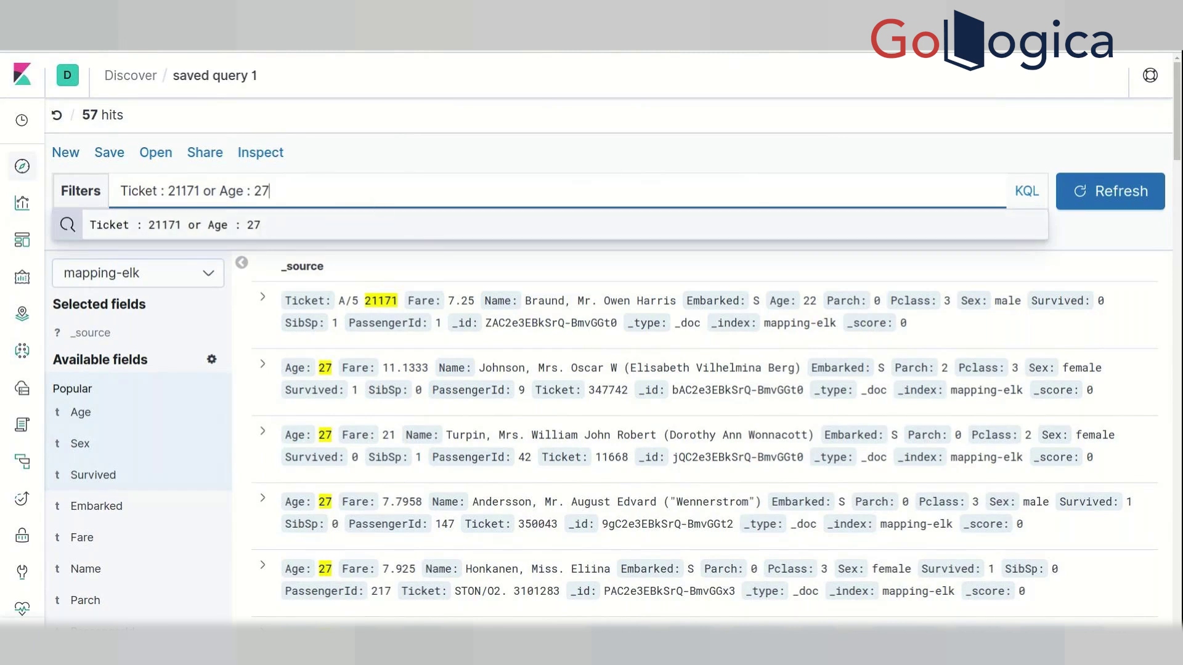
{"action": "left_click", "coordinate": [648, 106]}
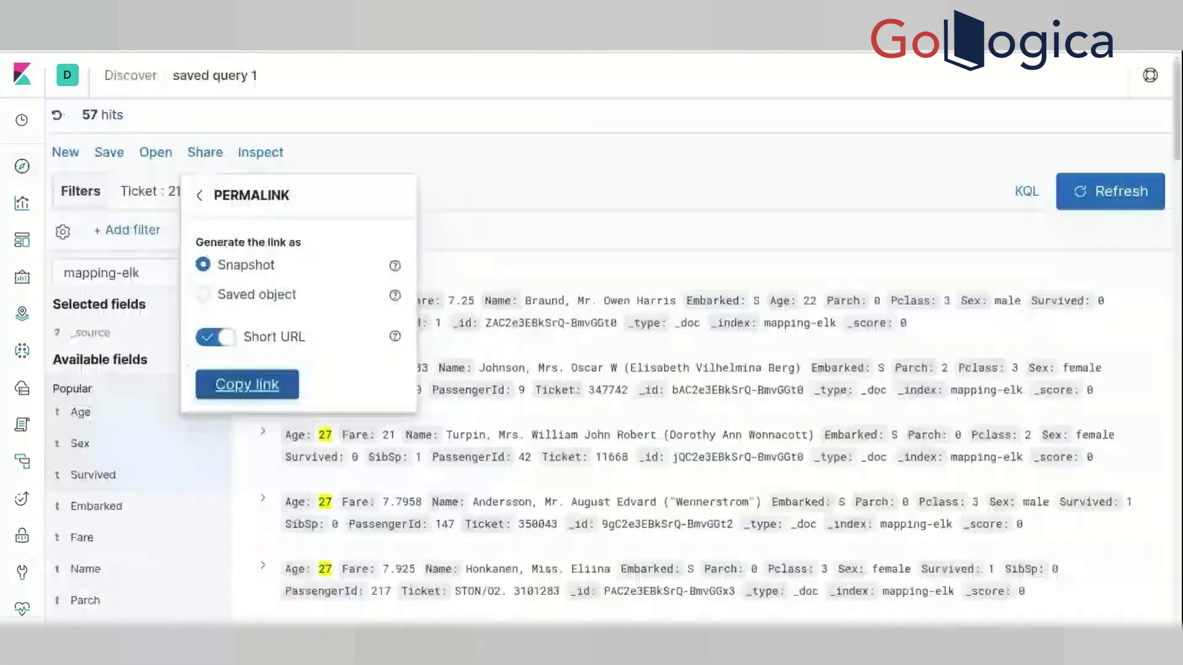
{"action": "left_click", "coordinate": [397, 119]}
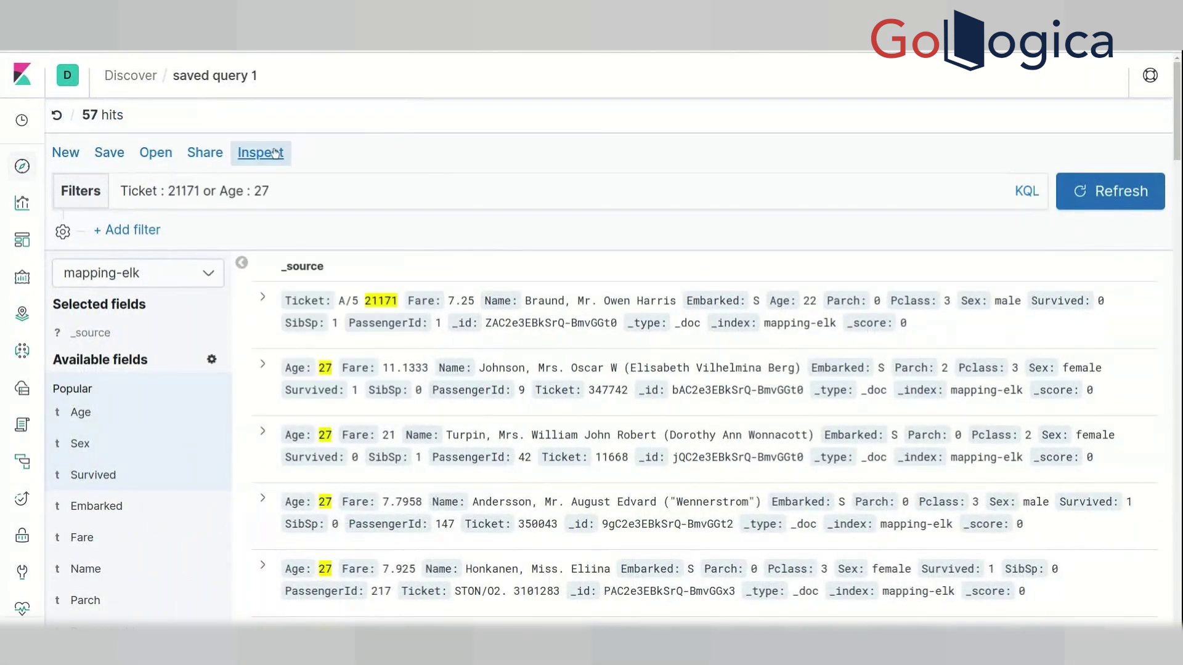
Step: Inspect saved query 1, reviewing its request statistics and the full request body with the Ticket and Age clauses
{"action": "left_click", "coordinate": [275, 154]}
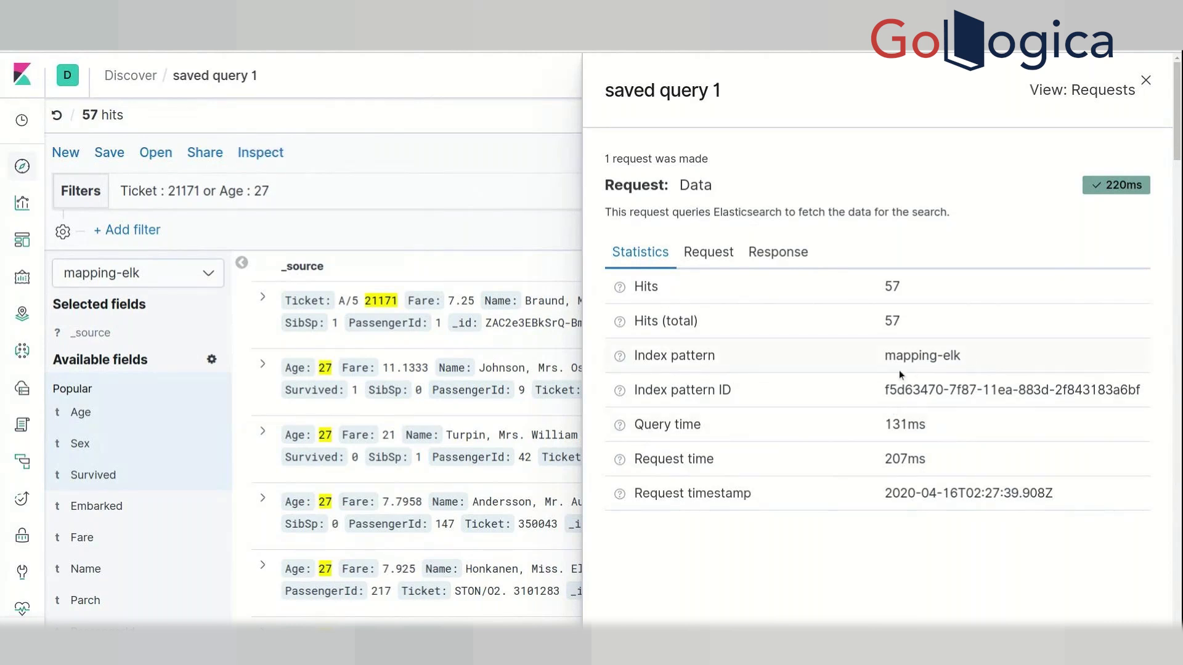
{"action": "left_click", "coordinate": [709, 253]}
{"action": "scroll", "coordinate": [888, 402], "scroll_direction": "down", "scroll_amount": 2}
{"action": "scroll", "coordinate": [887, 402], "scroll_direction": "down", "scroll_amount": 5}
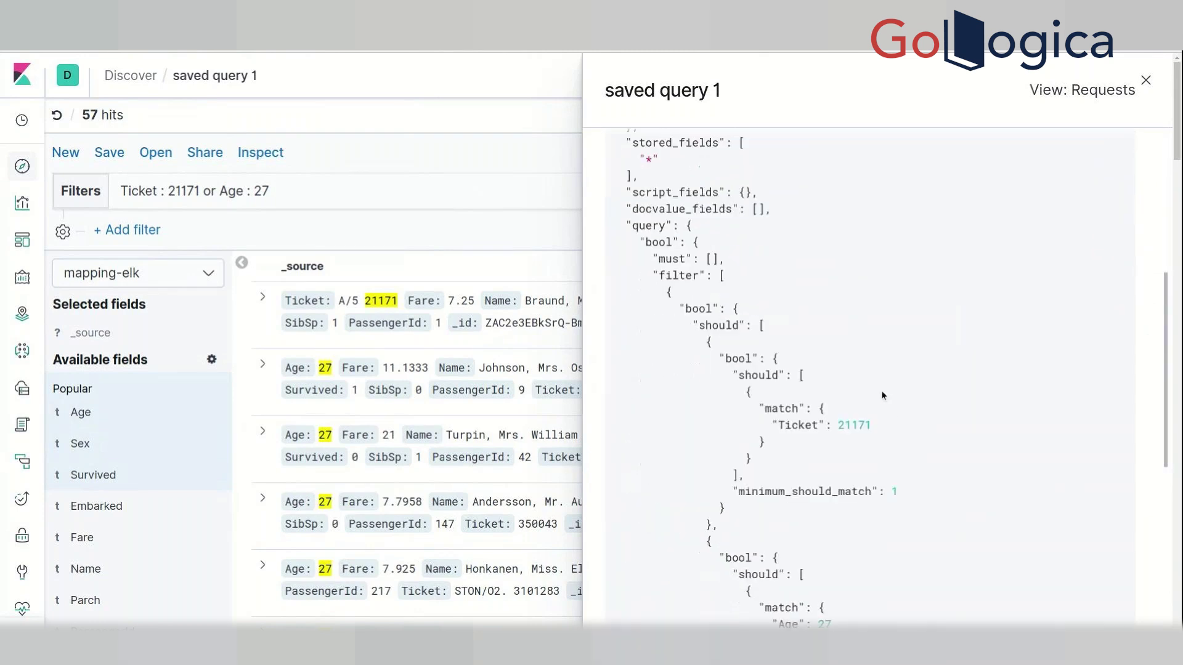
{"action": "scroll", "coordinate": [697, 228], "scroll_direction": "up", "scroll_amount": 4}
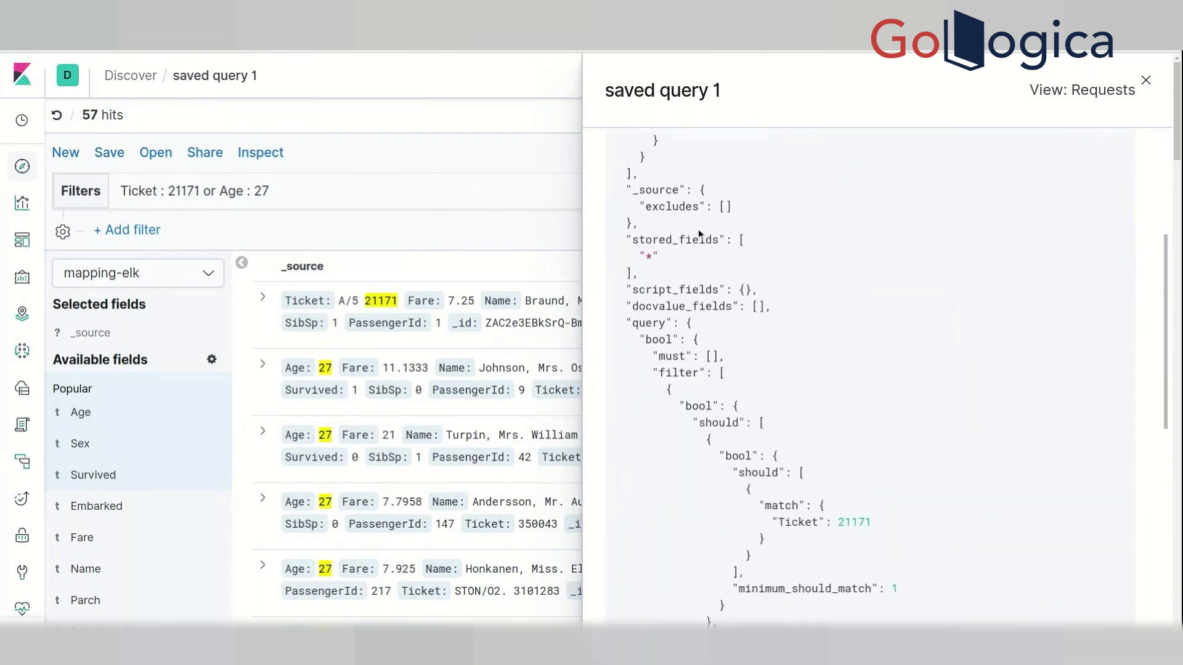
{"action": "scroll", "coordinate": [682, 206], "scroll_direction": "down", "scroll_amount": 8}
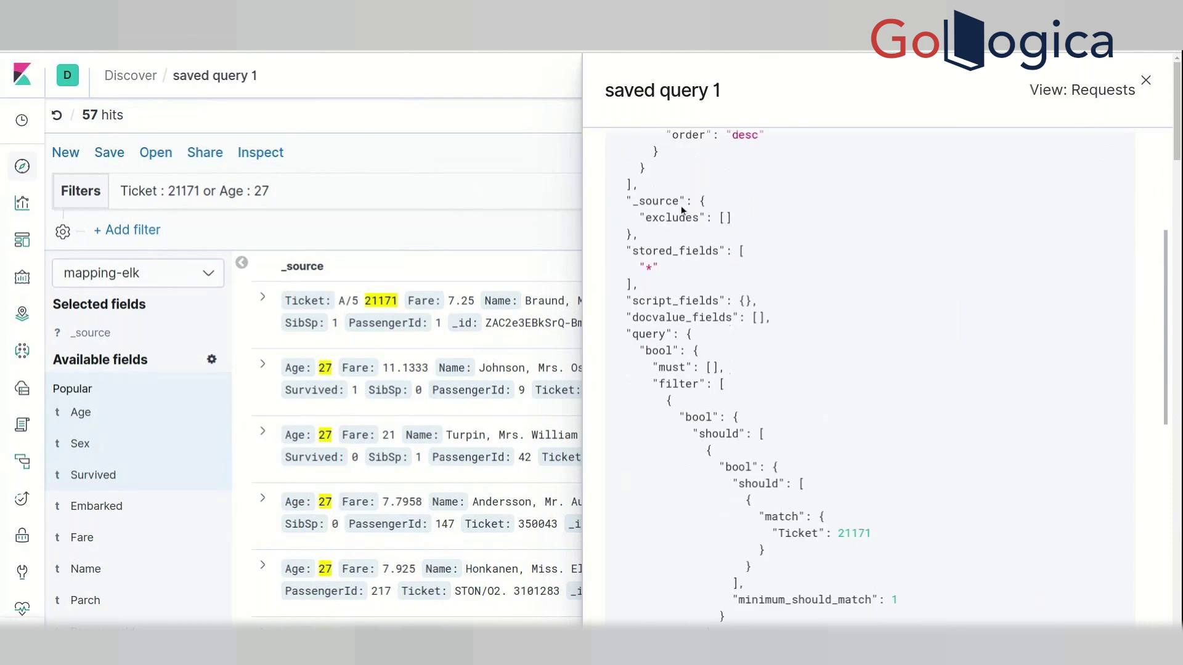
{"action": "scroll", "coordinate": [689, 209], "scroll_direction": "down", "scroll_amount": 5}
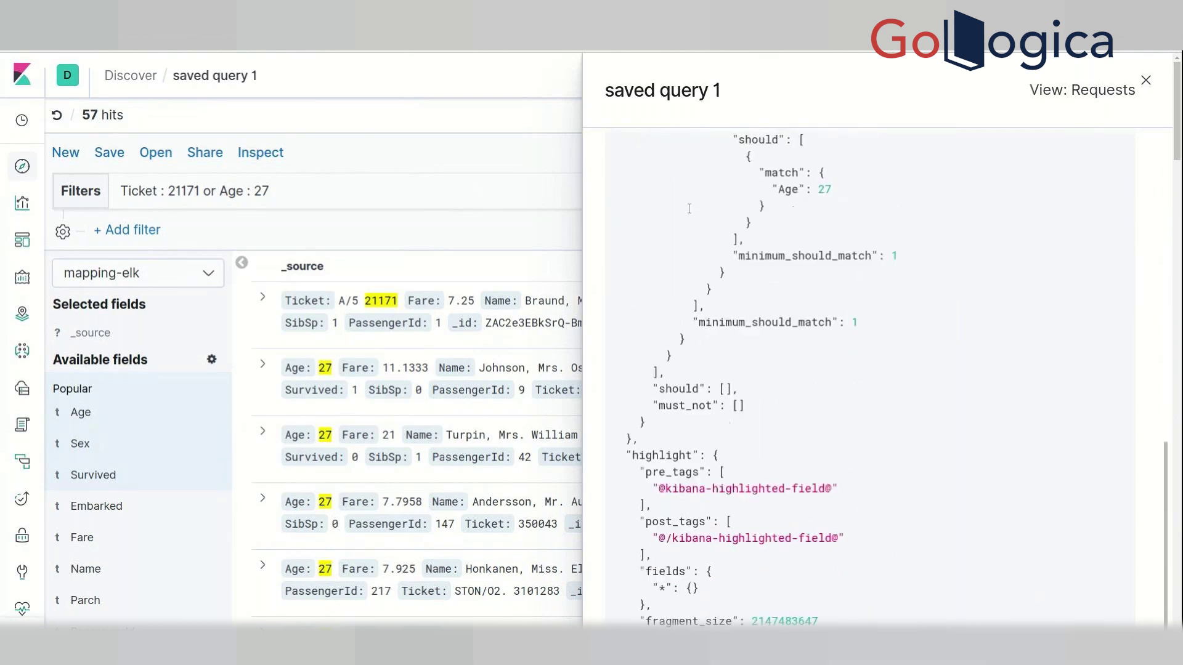
{"action": "scroll", "coordinate": [689, 210], "scroll_direction": "up", "scroll_amount": 6}
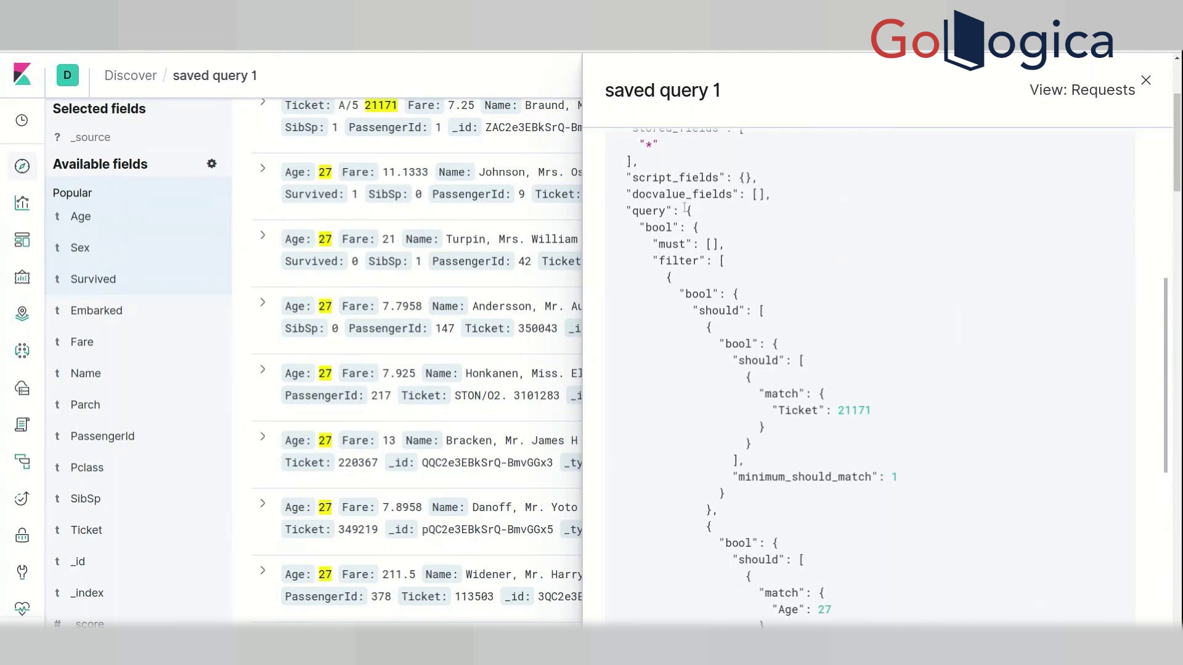
{"action": "scroll", "coordinate": [685, 208], "scroll_direction": "up", "scroll_amount": 8}
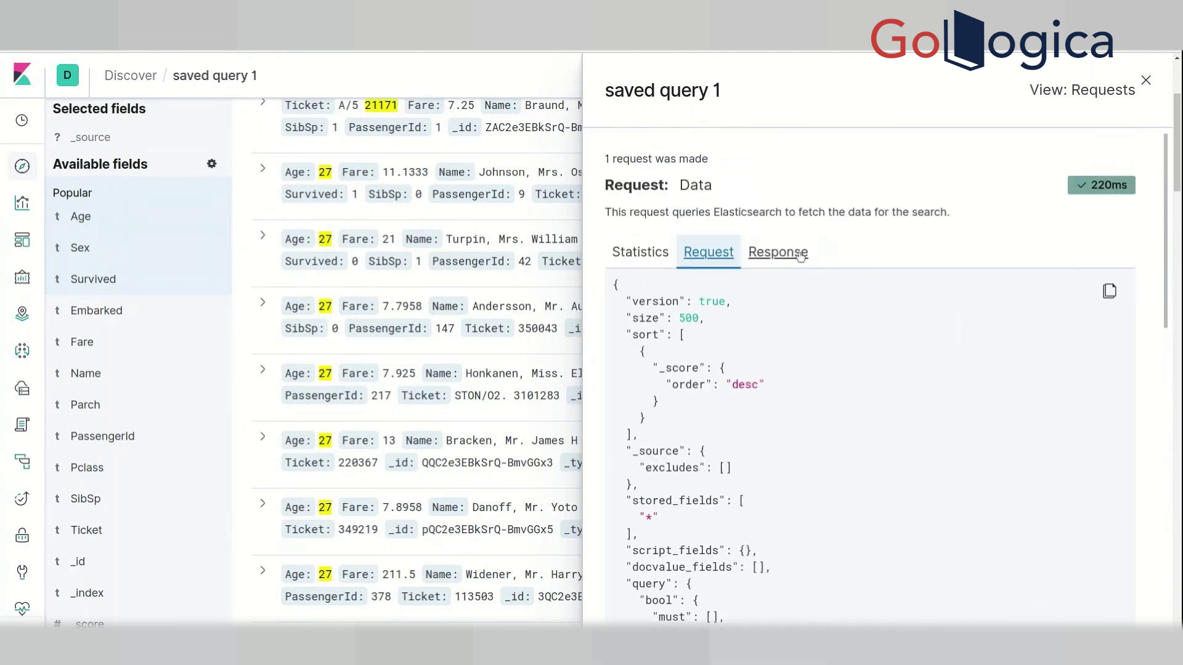
Step: Examine the Elasticsearch response for saved query 1, including the request duration and the returned documents
{"action": "left_click", "coordinate": [800, 254]}
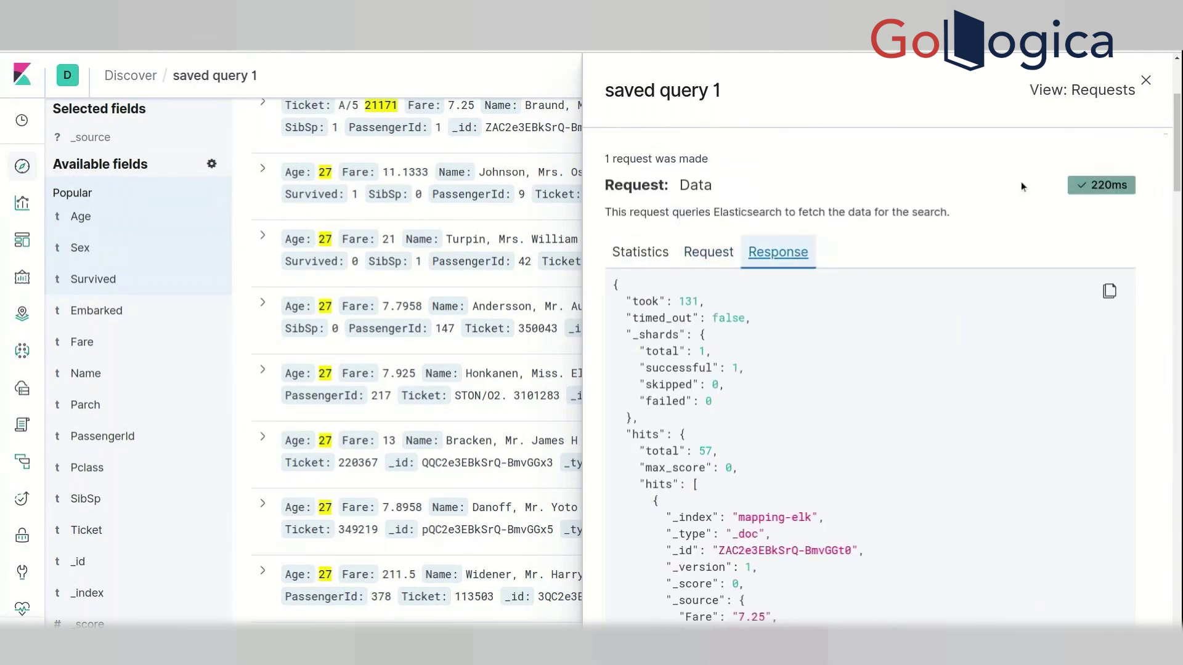
{"action": "mouse_move", "coordinate": [1100, 187]}
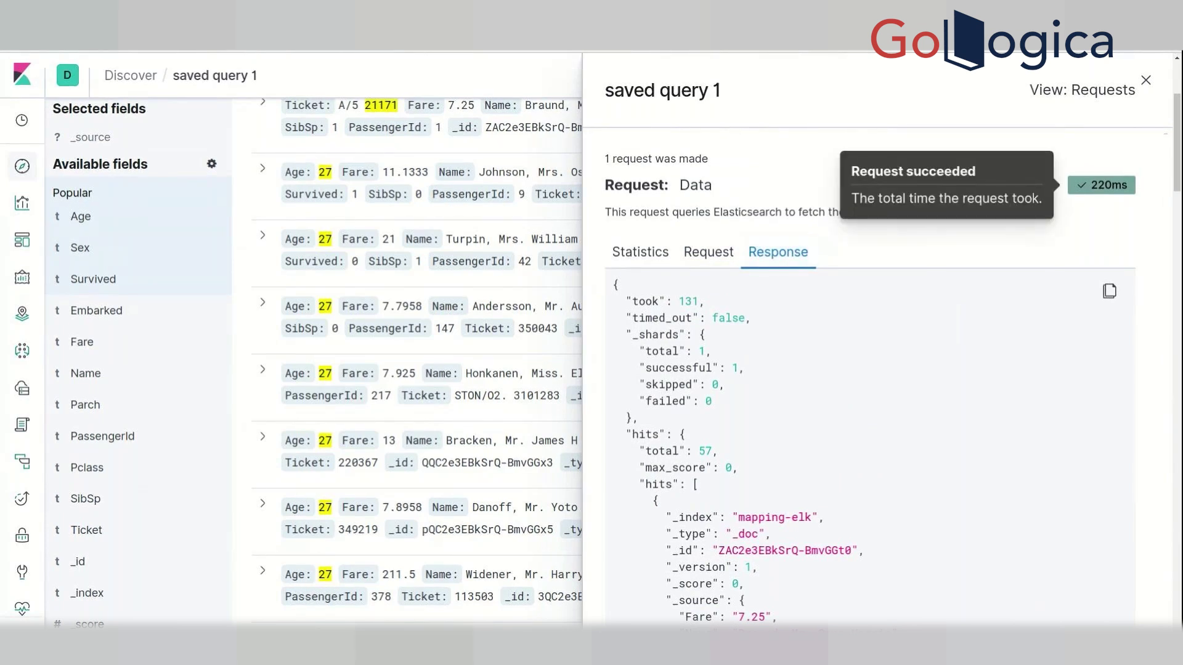
{"action": "scroll", "coordinate": [1102, 334], "scroll_direction": "down", "scroll_amount": 8}
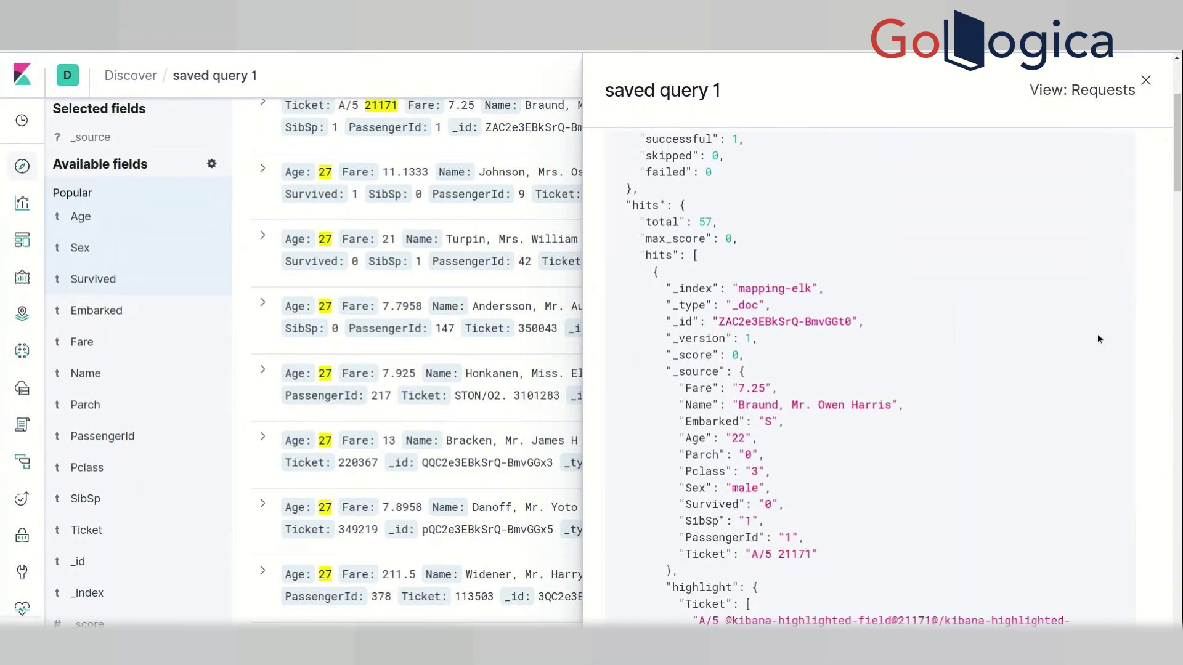
{"action": "scroll", "coordinate": [1102, 332], "scroll_direction": "down", "scroll_amount": 11}
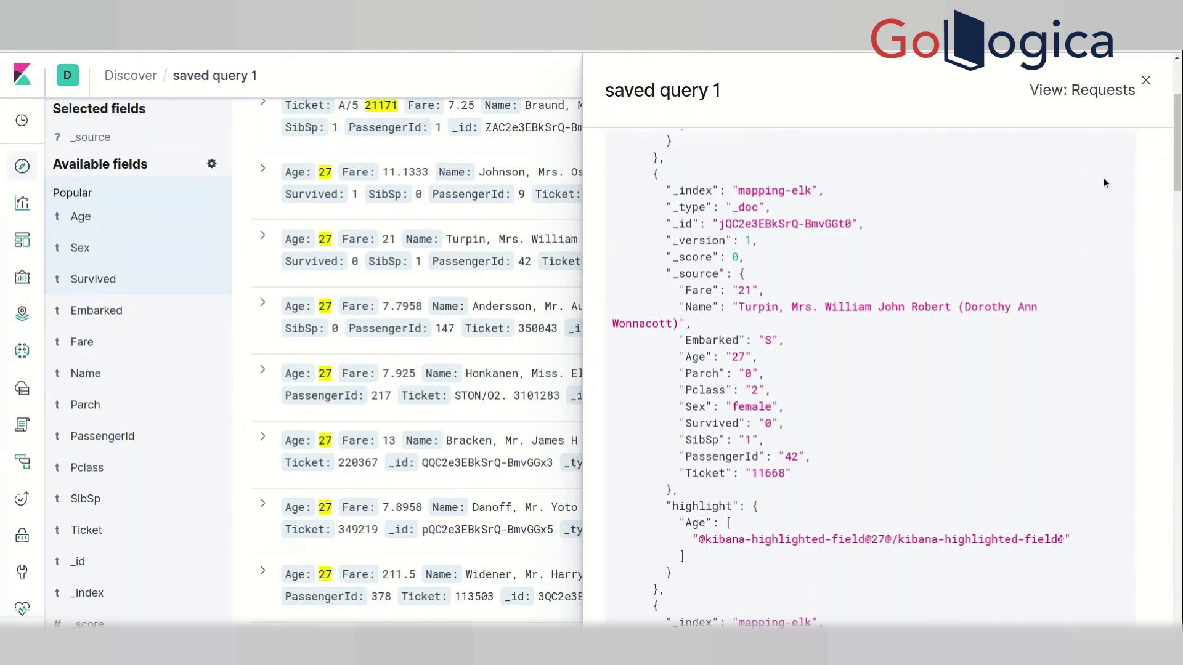
{"action": "scroll", "coordinate": [1103, 178], "scroll_direction": "down", "scroll_amount": 10}
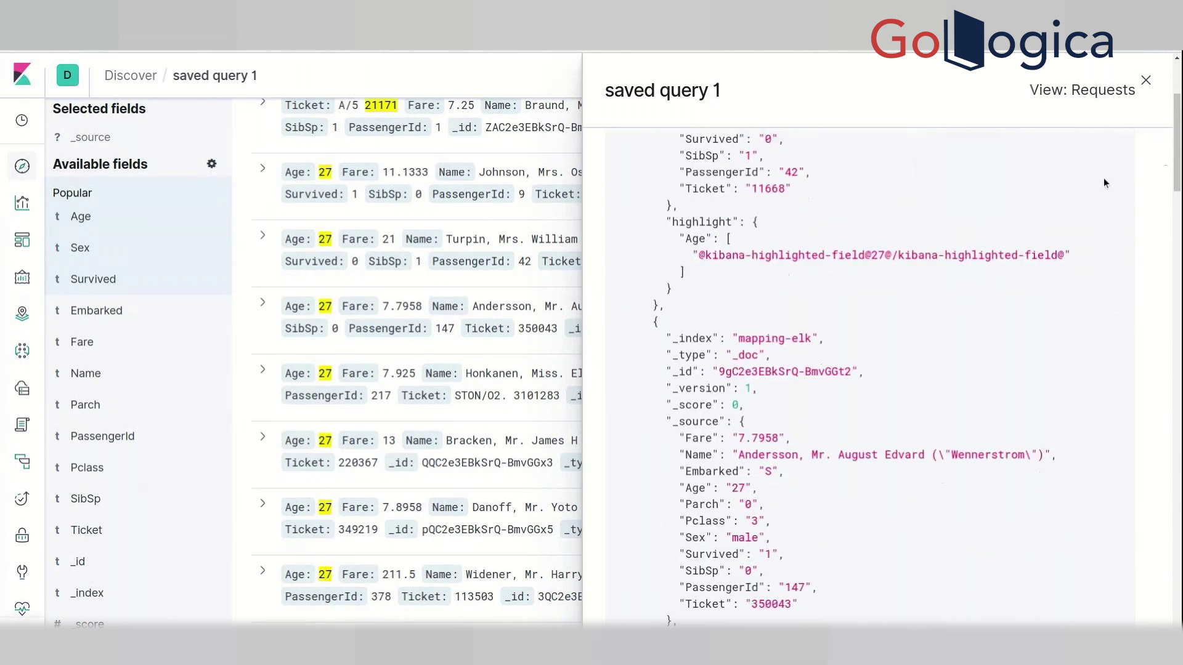
{"action": "scroll", "coordinate": [1103, 178], "scroll_direction": "down", "scroll_amount": 8}
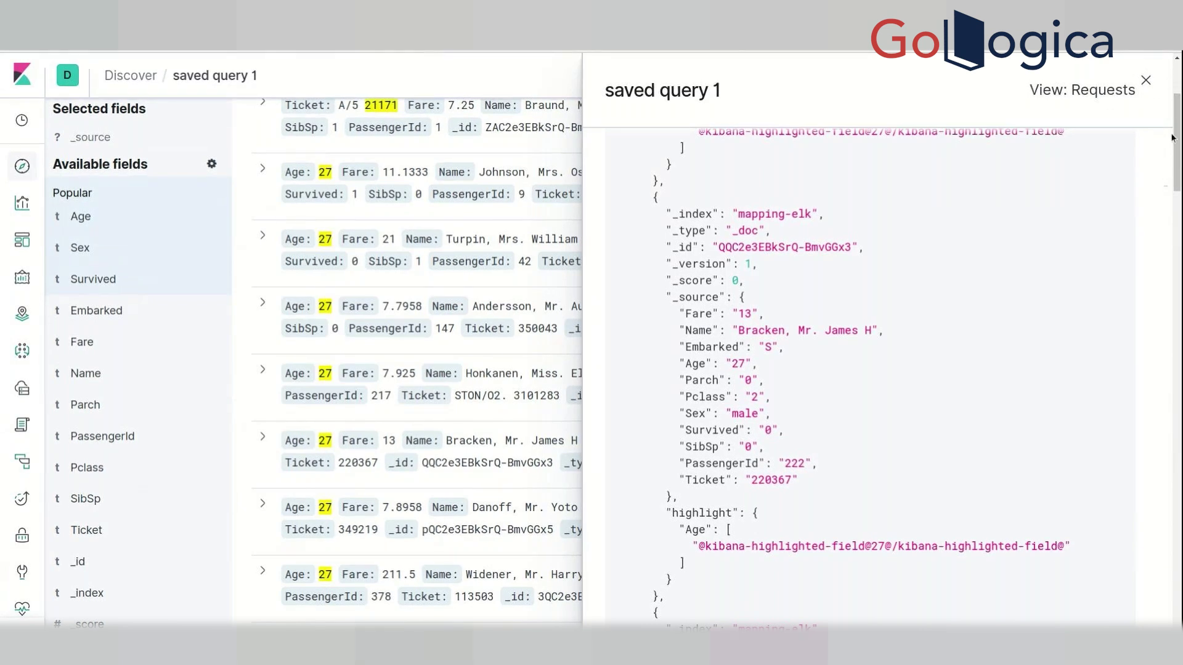
{"action": "scroll", "coordinate": [897, 111], "scroll_direction": "up", "scroll_amount": 3}
{"action": "scroll", "coordinate": [914, 201], "scroll_direction": "up", "scroll_amount": 20}
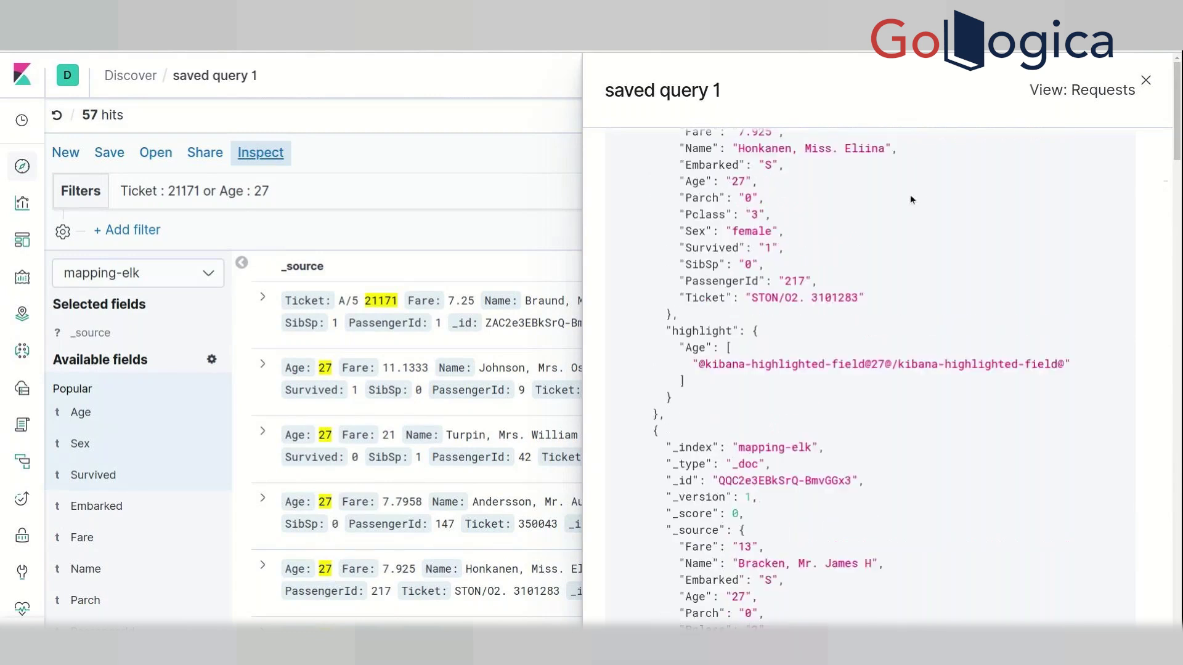
{"action": "scroll", "coordinate": [905, 194], "scroll_direction": "up", "scroll_amount": 10}
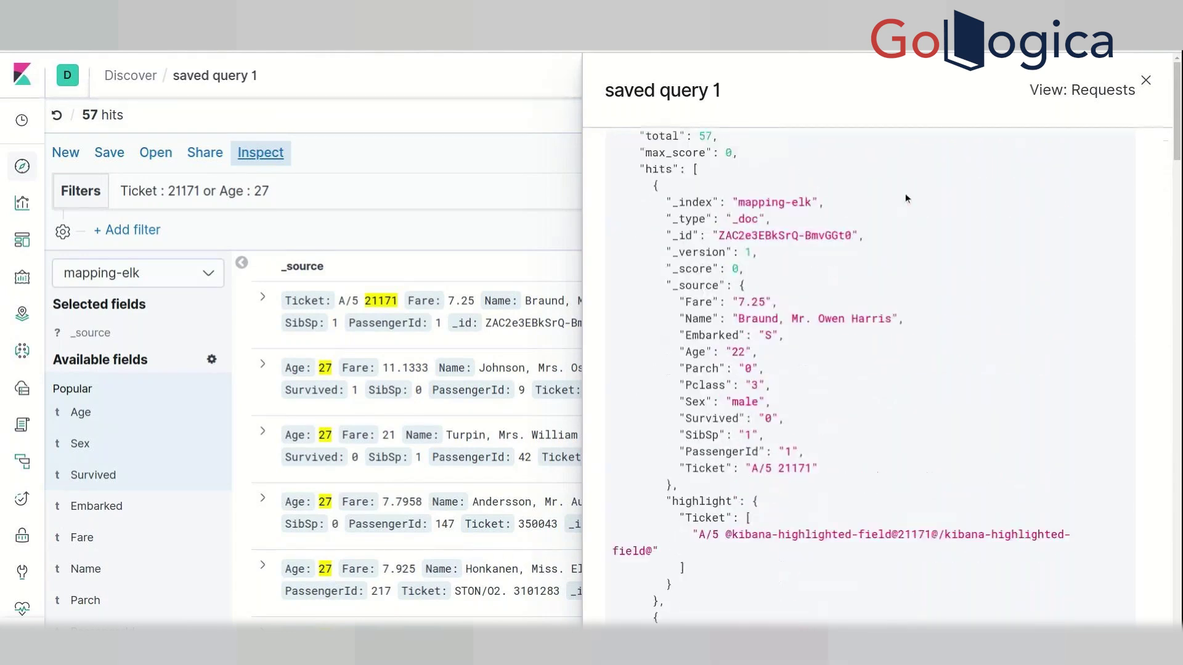
Step: Compare the request with the response for saved query 1, and highlight the request JSON from its beginning through the highlight settings
{"action": "left_click", "coordinate": [725, 248]}
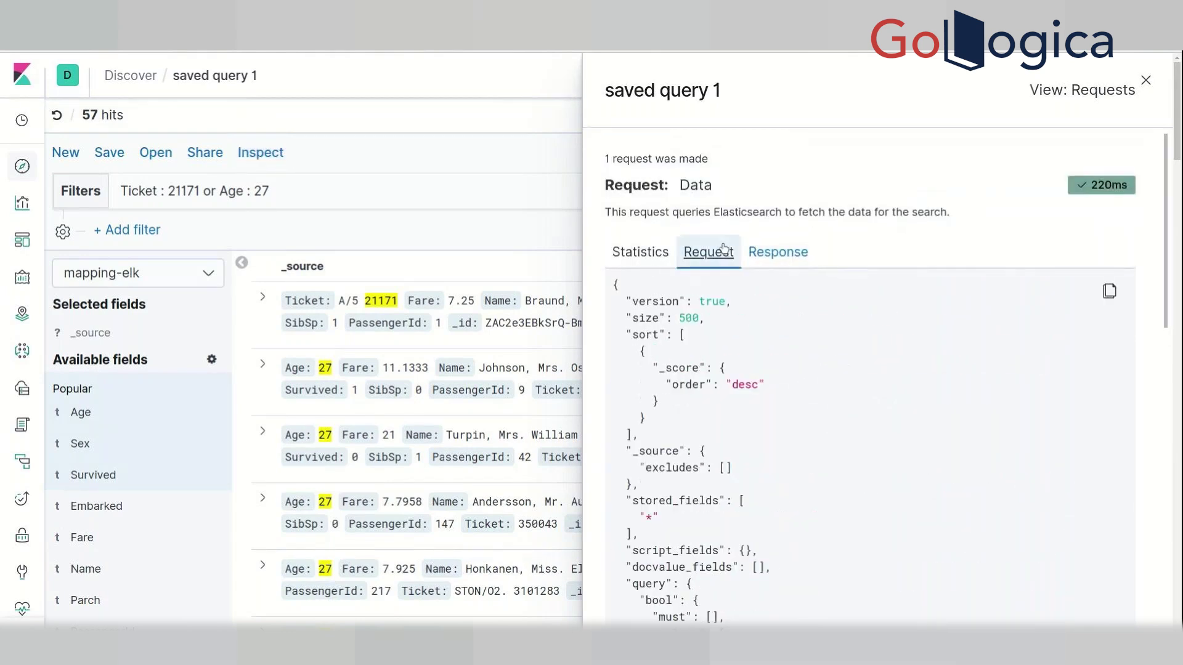
{"action": "left_click_drag", "start_coordinate": [614, 284], "coordinate": [657, 402]}
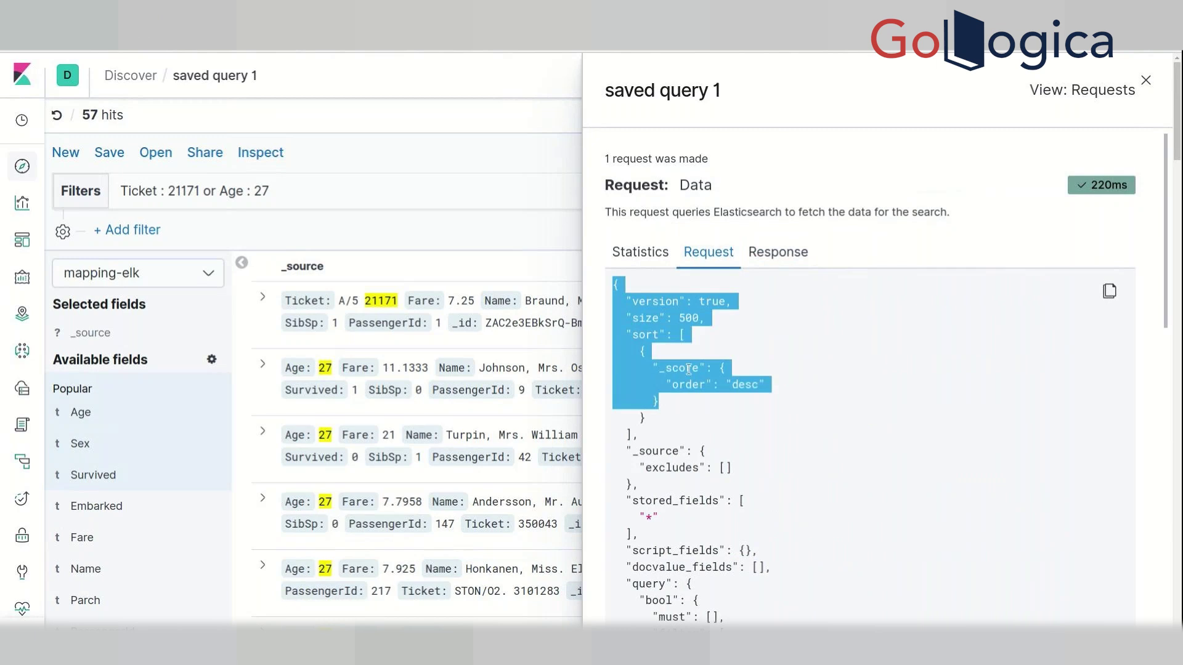
{"action": "left_click", "coordinate": [778, 255]}
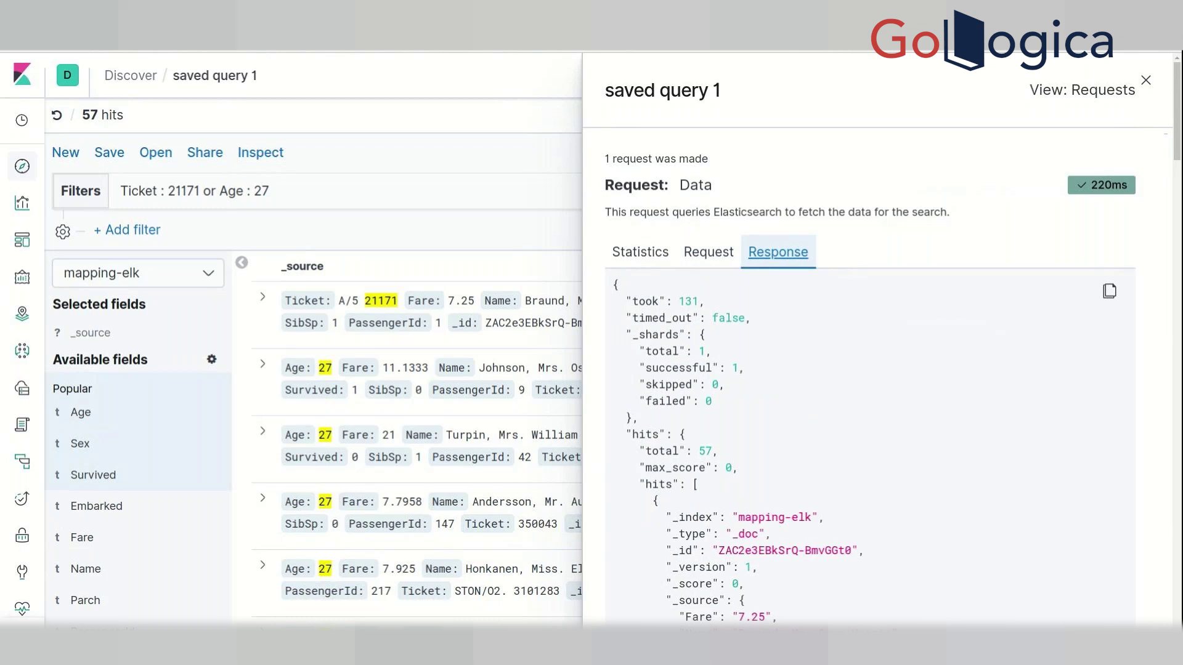
{"action": "left_click", "coordinate": [708, 251]}
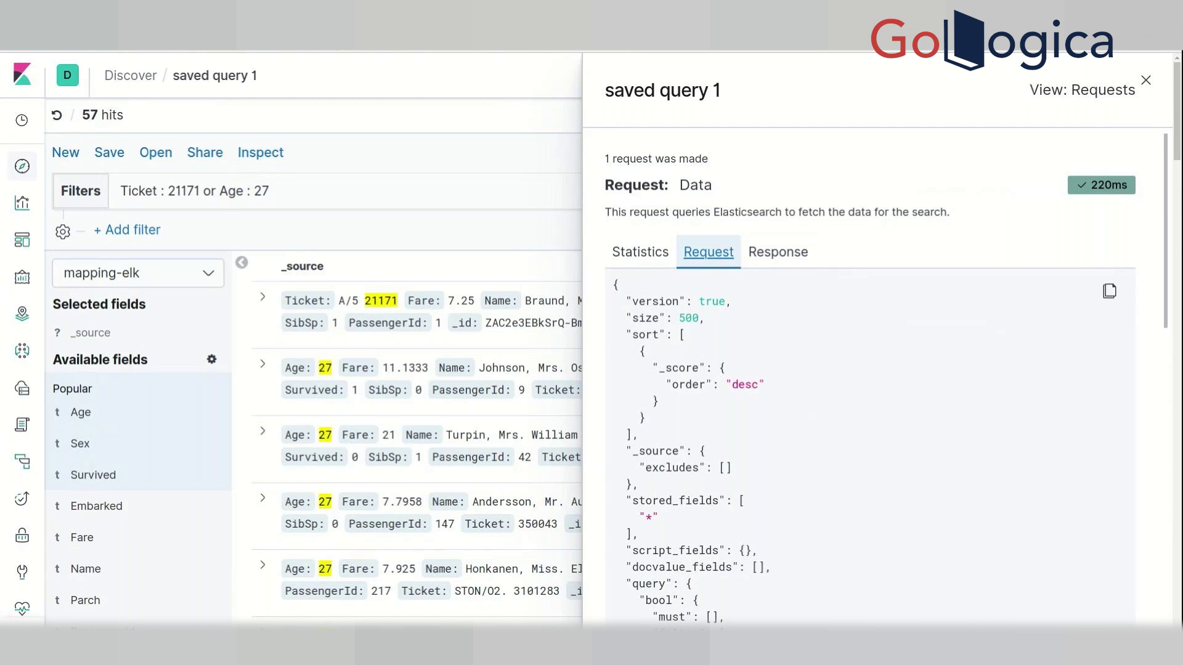
{"action": "left_click_drag", "start_coordinate": [614, 284], "coordinate": [716, 502]}
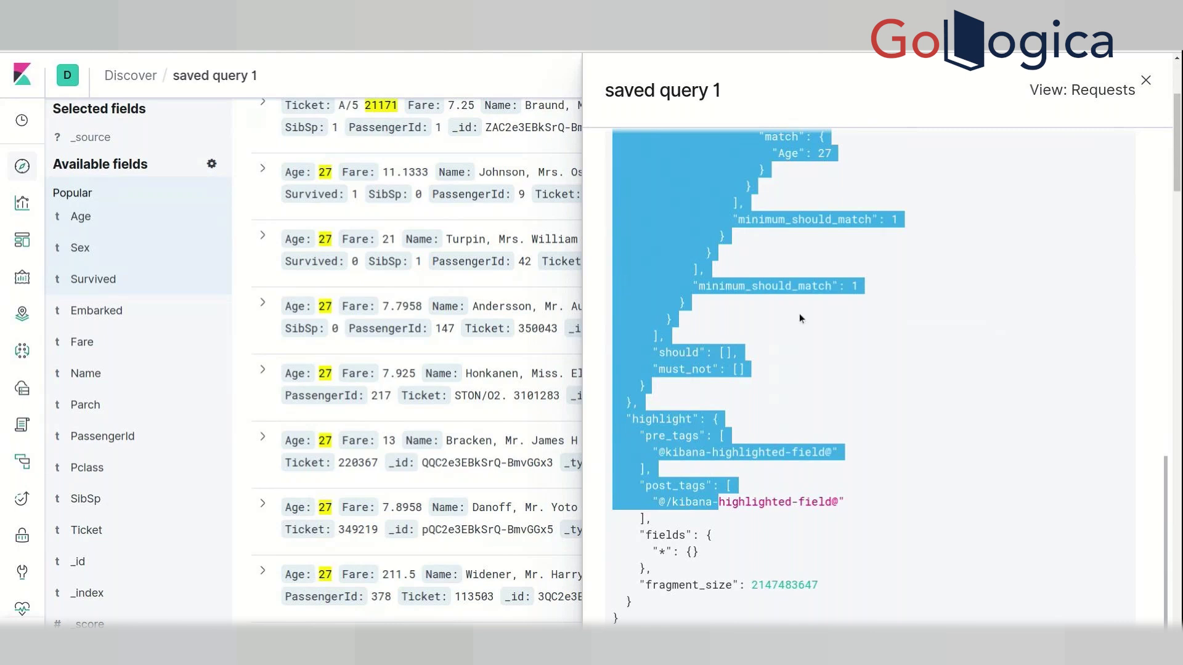
Step: Highlight the Age 27 and Ticket 21171 match conditions in the request JSON, and close the inspector
{"action": "scroll", "coordinate": [801, 313], "scroll_direction": "up", "scroll_amount": 4}
{"action": "left_click", "coordinate": [831, 393]}
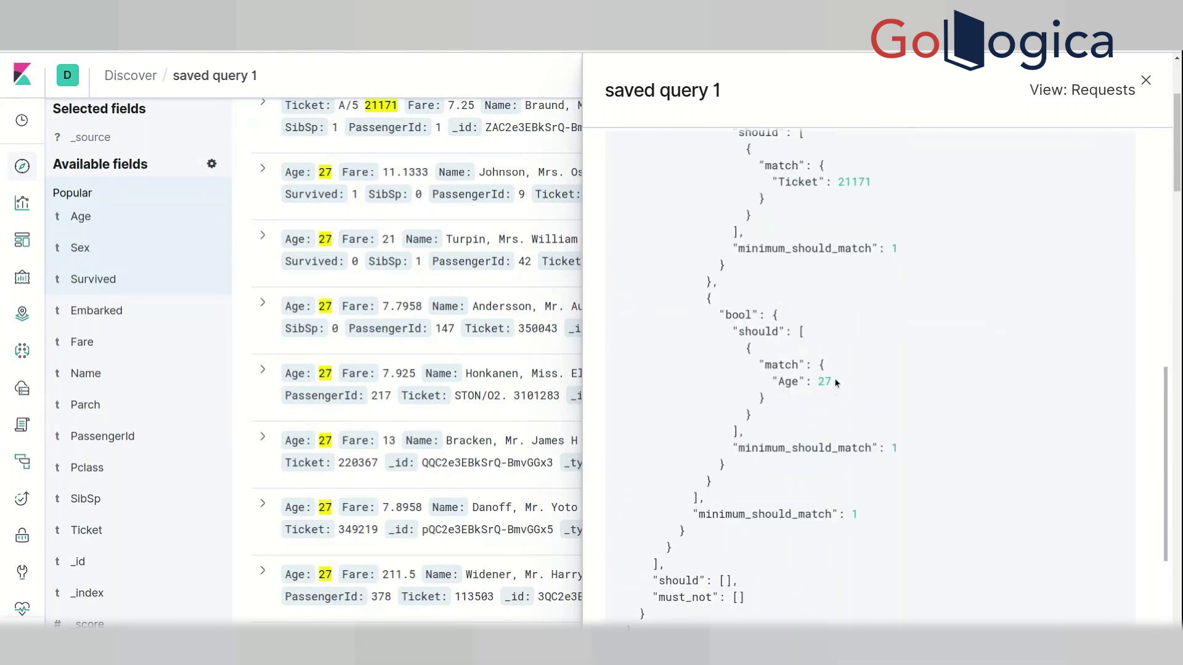
{"action": "key", "text": "shift+Left"}
{"action": "key", "text": "shift+Left"}
{"action": "key", "text": "shift+Left"}
{"action": "key", "text": "shift+Left"}
{"action": "key", "text": "shift+Left"}
{"action": "key", "text": "shift+Left"}
{"action": "key", "text": "shift+Left"}
{"action": "key", "text": "shift+Left"}
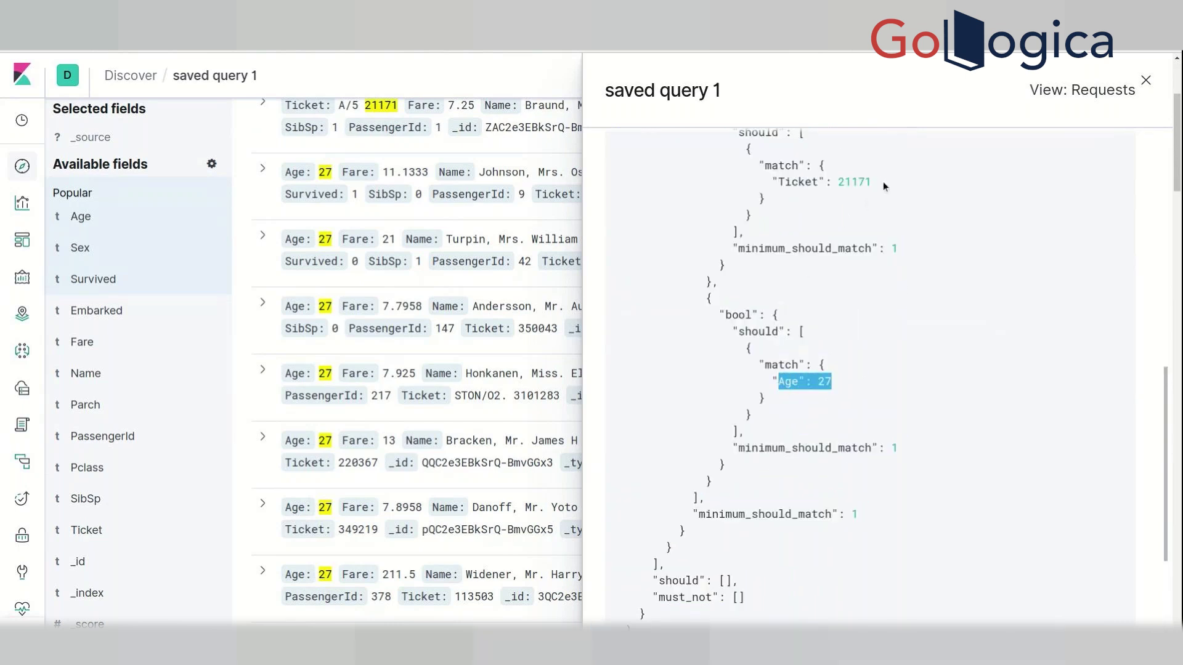
{"action": "left_click_drag", "start_coordinate": [882, 183], "coordinate": [769, 182]}
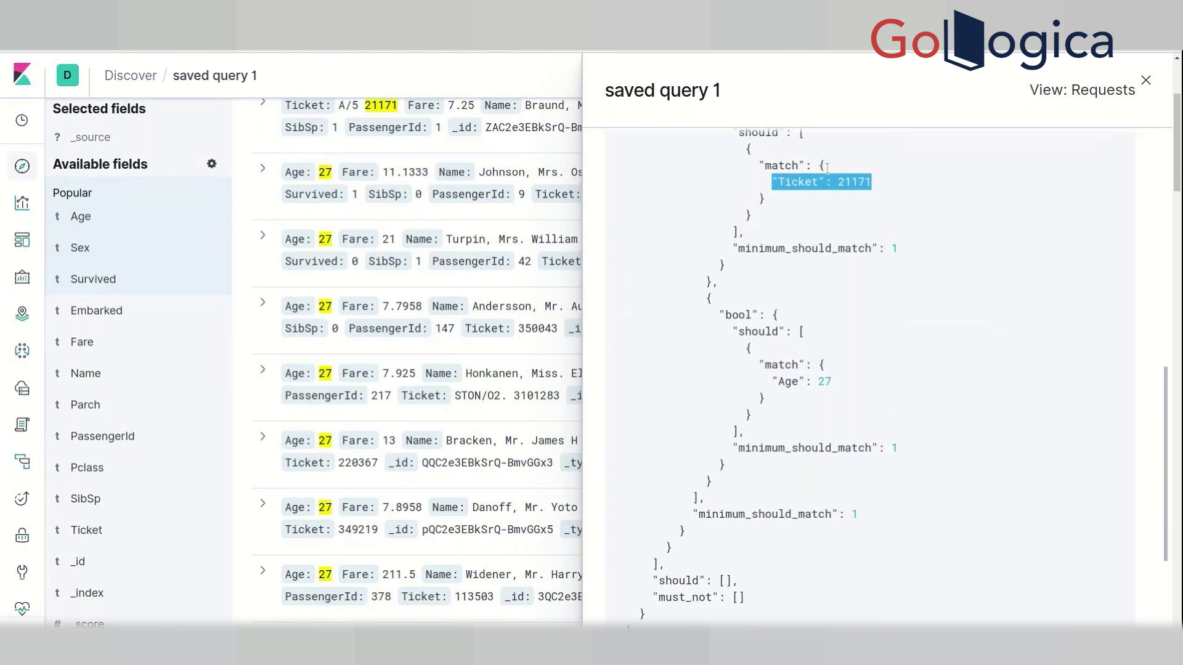
{"action": "left_click", "coordinate": [1146, 80]}
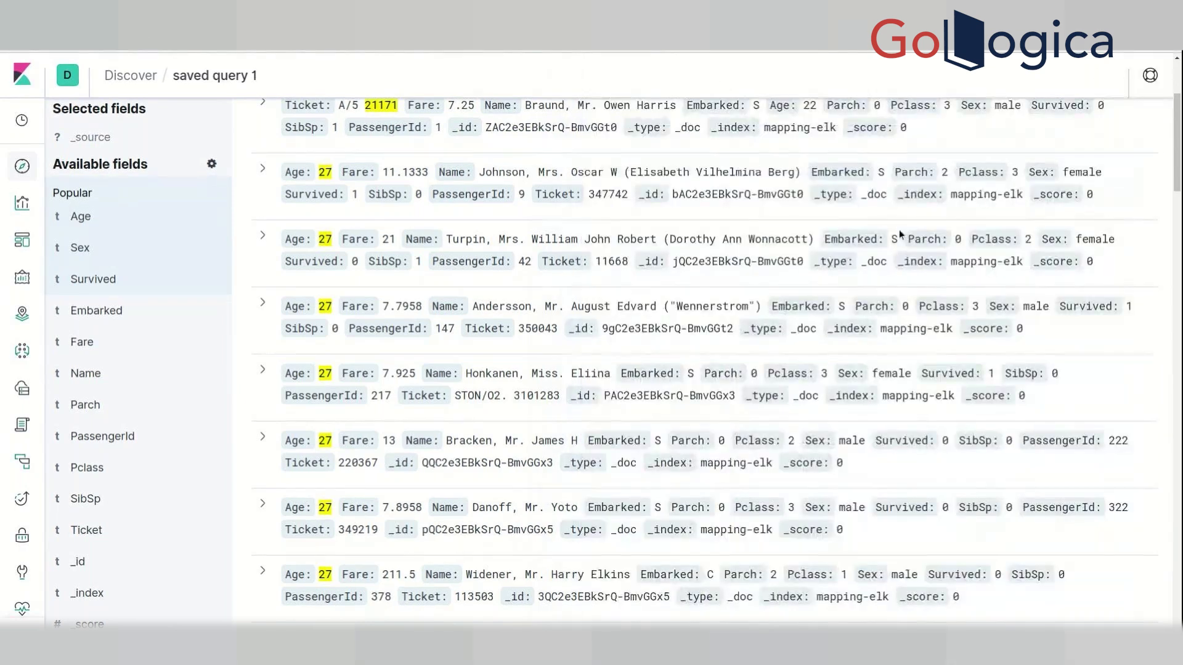
Step: Expand the first document in the search results and review its field table
{"action": "scroll", "coordinate": [899, 234], "scroll_direction": "up", "scroll_amount": 3}
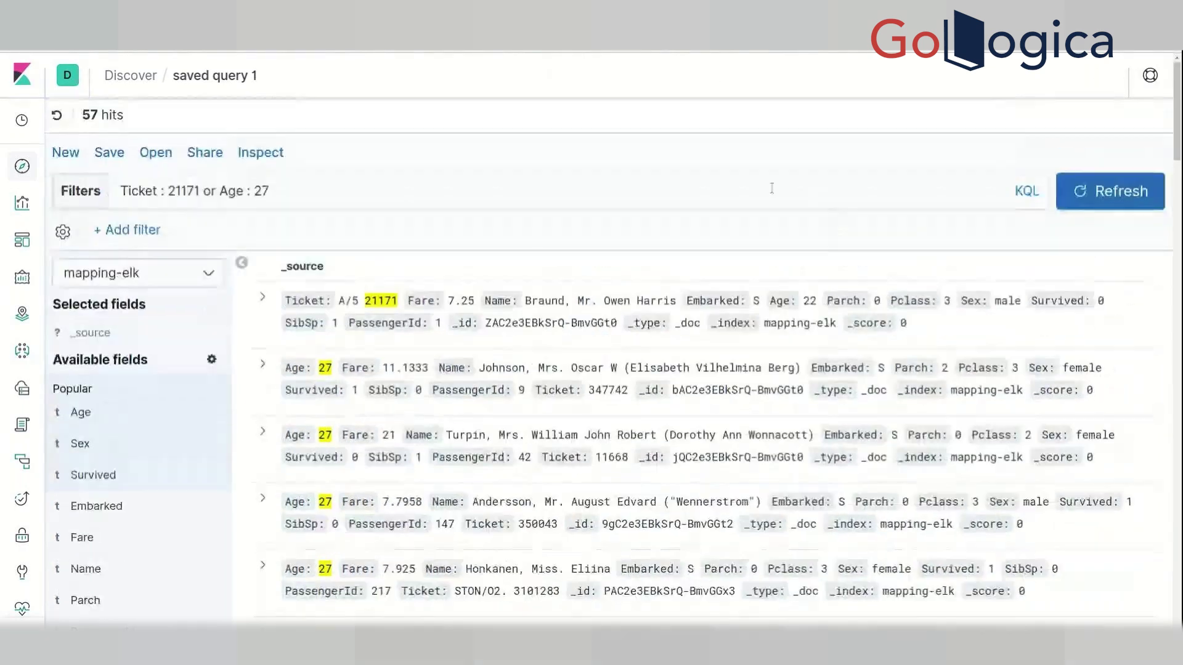
{"action": "left_click", "coordinate": [261, 302]}
{"action": "scroll", "coordinate": [335, 401], "scroll_direction": "down", "scroll_amount": 3}
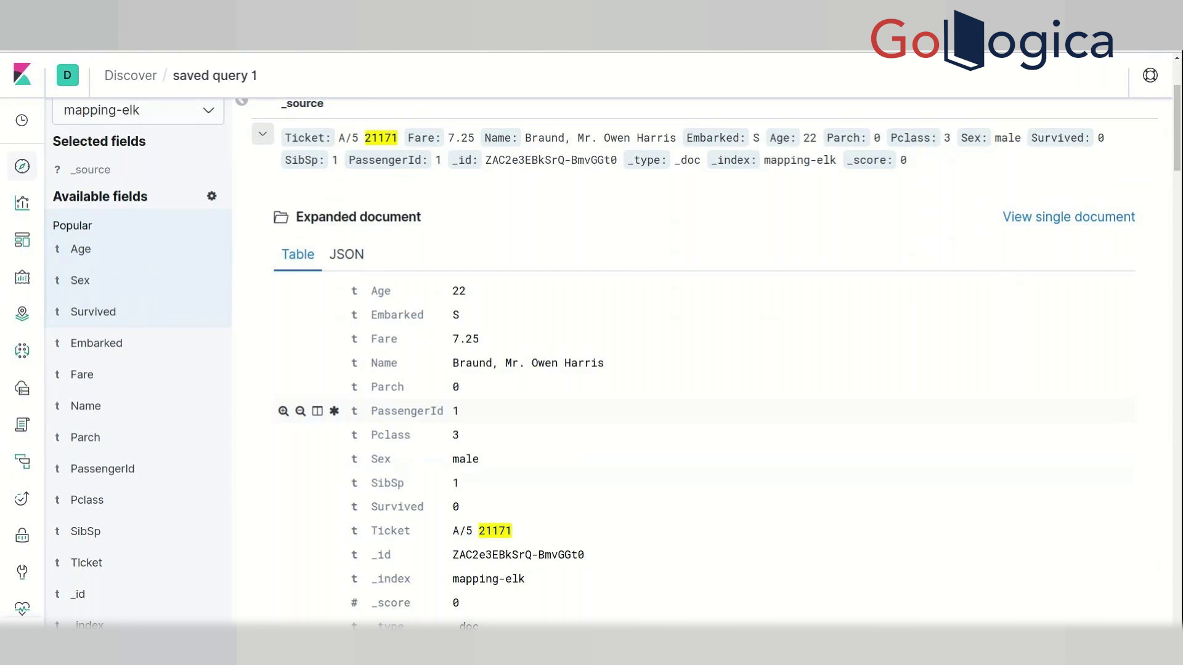
{"action": "scroll", "coordinate": [739, 344], "scroll_direction": "up", "scroll_amount": 3}
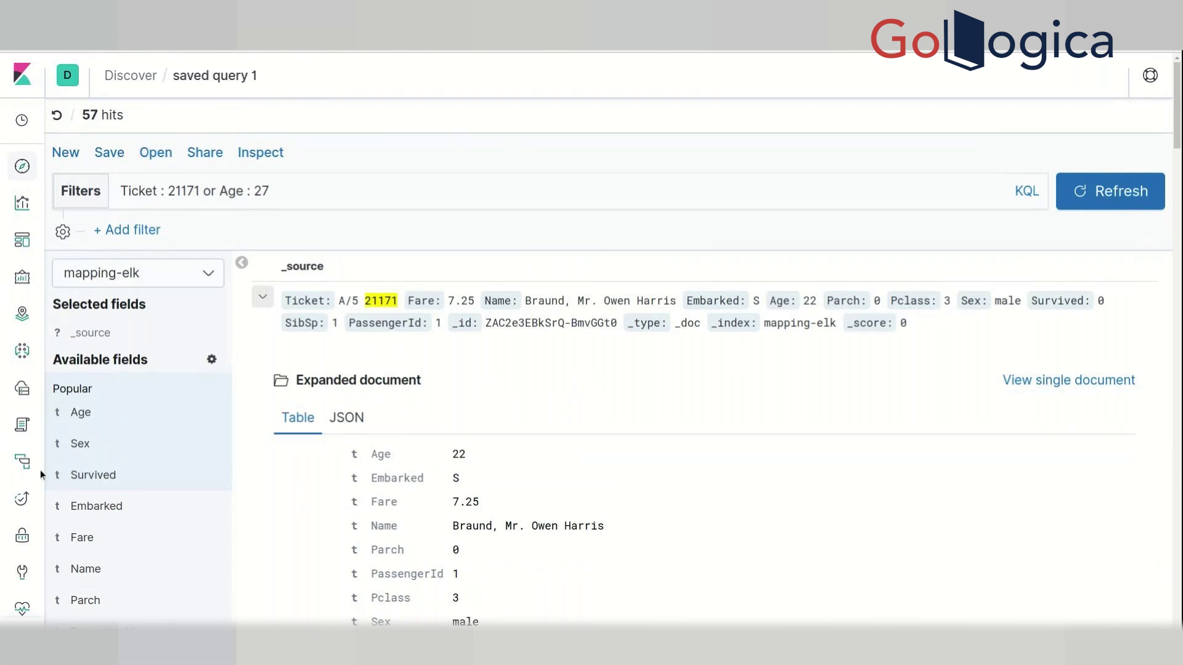
Step: Visit the Dashboards page and switch to Visualize
{"action": "mouse_move", "coordinate": [22, 207]}
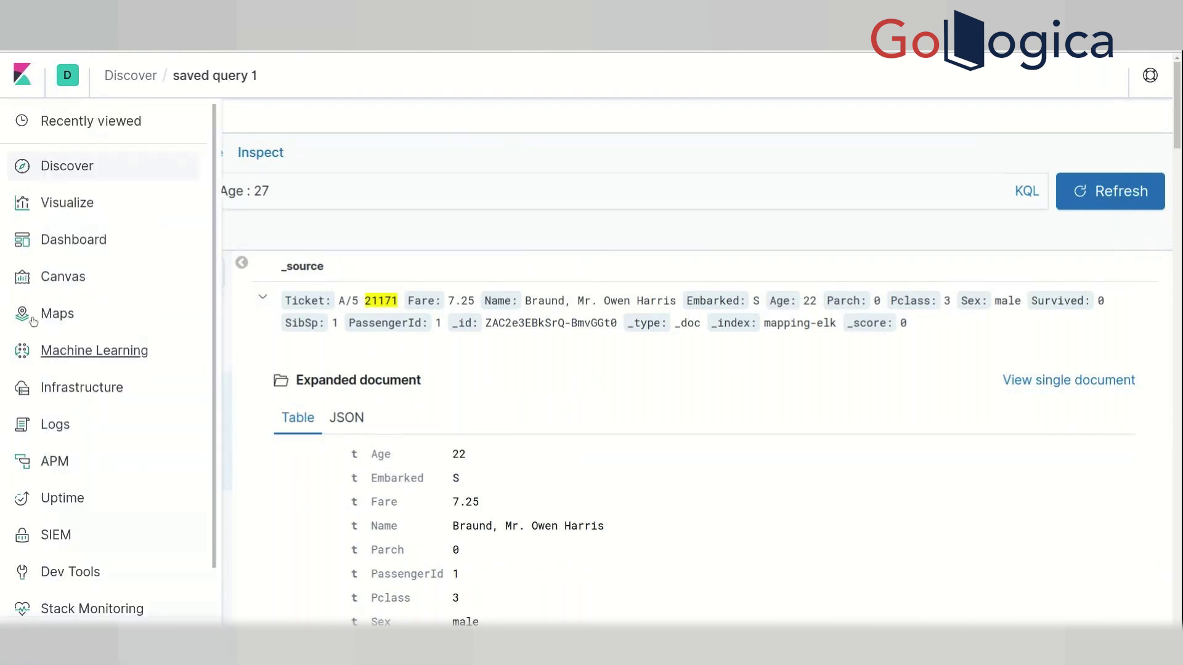
{"action": "left_click", "coordinate": [43, 246]}
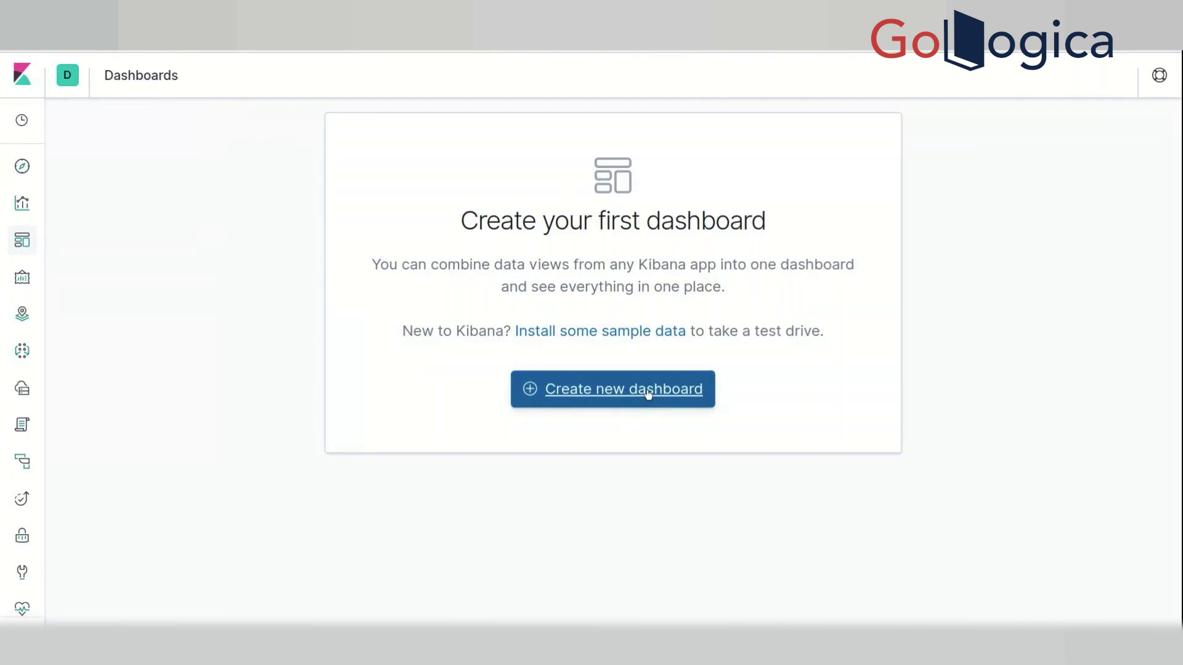
{"action": "left_click", "coordinate": [24, 206]}
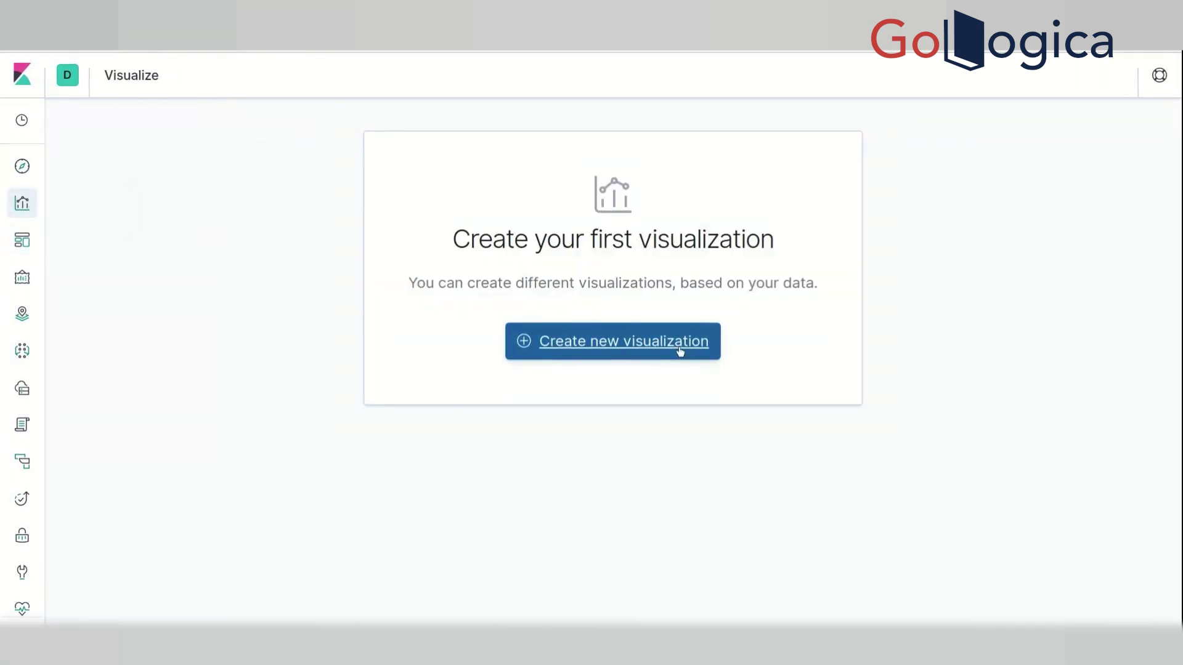
Step: Create a new Pie visualization with the mapping-elk index pattern as its source
{"action": "left_click", "coordinate": [647, 337]}
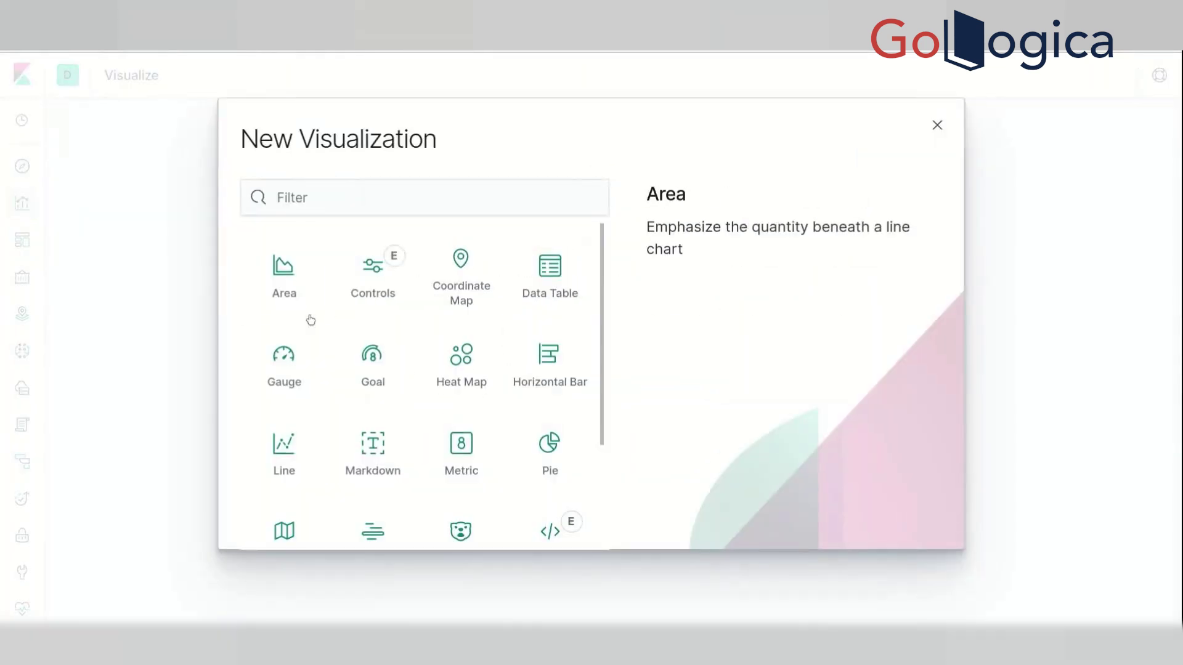
{"action": "scroll", "coordinate": [315, 322], "scroll_direction": "down", "scroll_amount": 1}
{"action": "scroll", "coordinate": [315, 321], "scroll_direction": "down", "scroll_amount": 3}
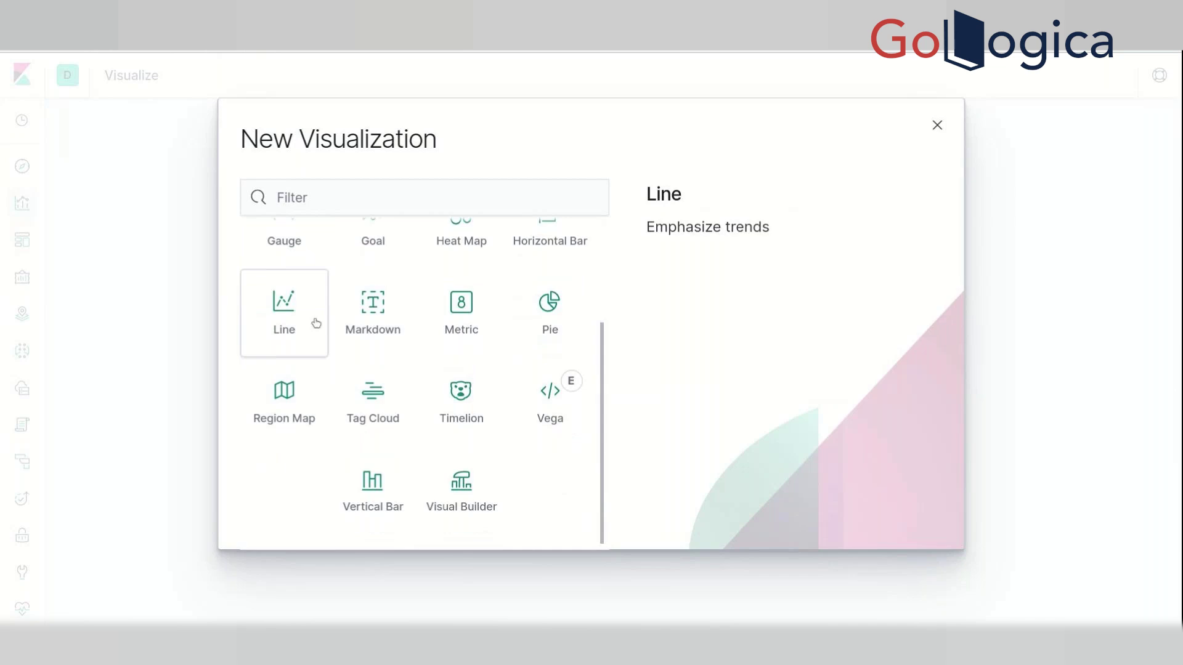
{"action": "scroll", "coordinate": [316, 323], "scroll_direction": "up", "scroll_amount": 2}
{"action": "scroll", "coordinate": [316, 323], "scroll_direction": "up", "scroll_amount": 1}
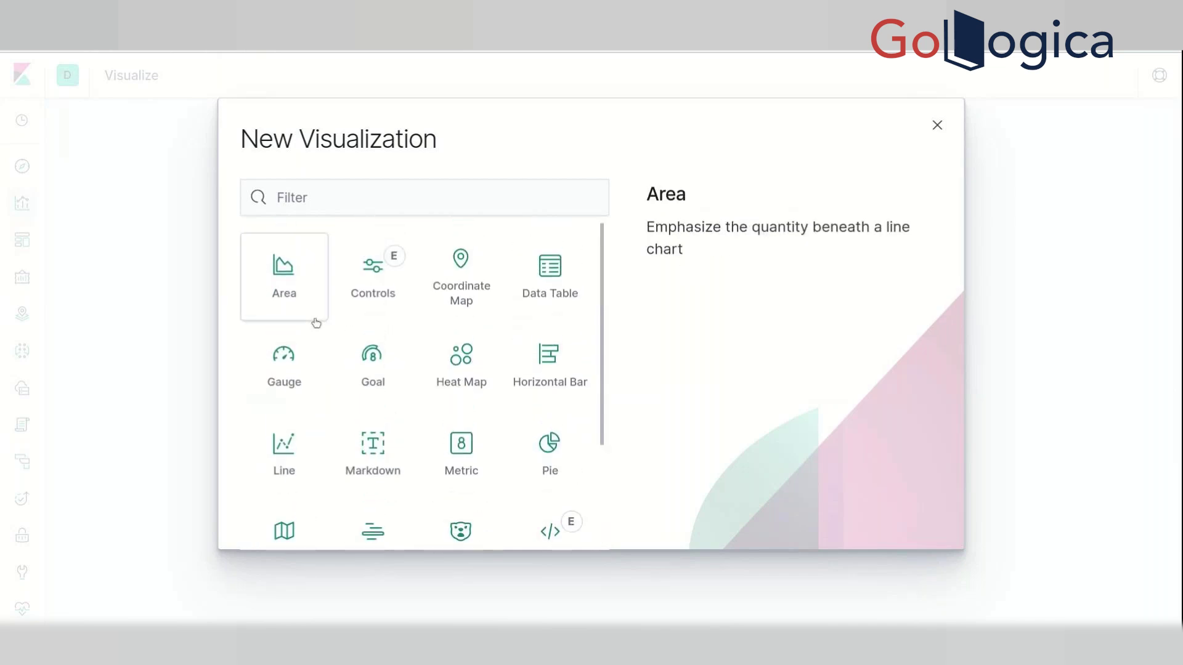
{"action": "scroll", "coordinate": [396, 391], "scroll_direction": "down", "scroll_amount": 1}
{"action": "left_click", "coordinate": [550, 409]}
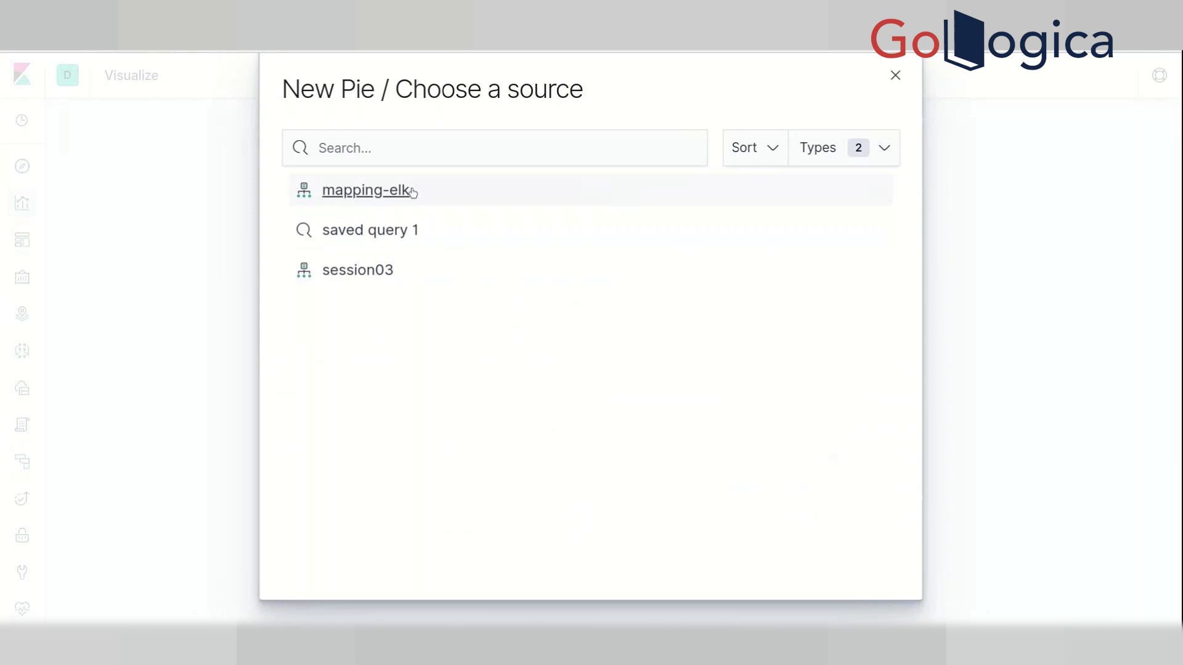
{"action": "left_click", "coordinate": [367, 190]}
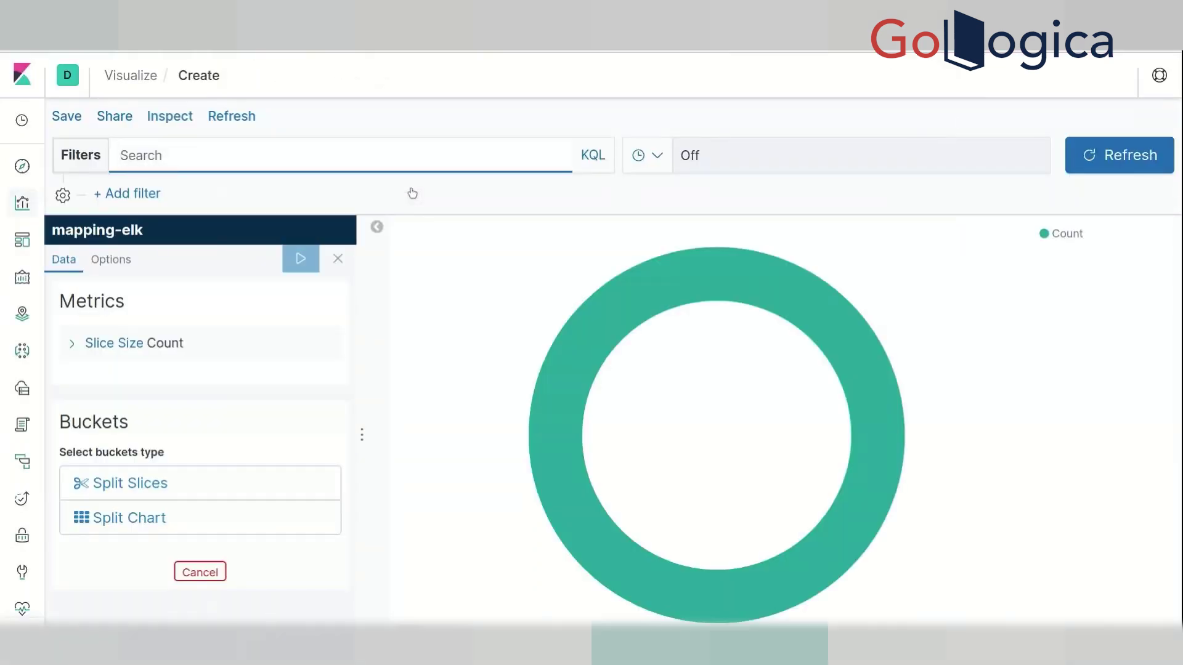
Step: Add a Split Slices bucket to the pie with the Terms aggregation
{"action": "left_click", "coordinate": [167, 476]}
{"action": "left_click", "coordinate": [187, 527]}
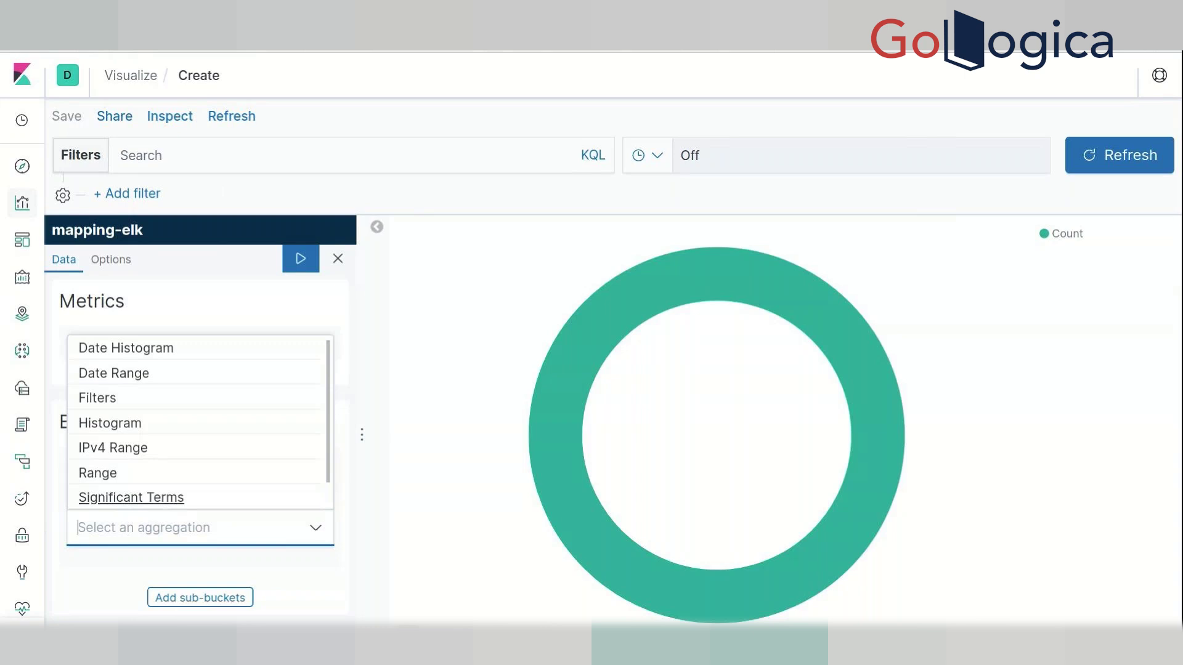
{"action": "scroll", "coordinate": [182, 507], "scroll_direction": "down", "scroll_amount": 1}
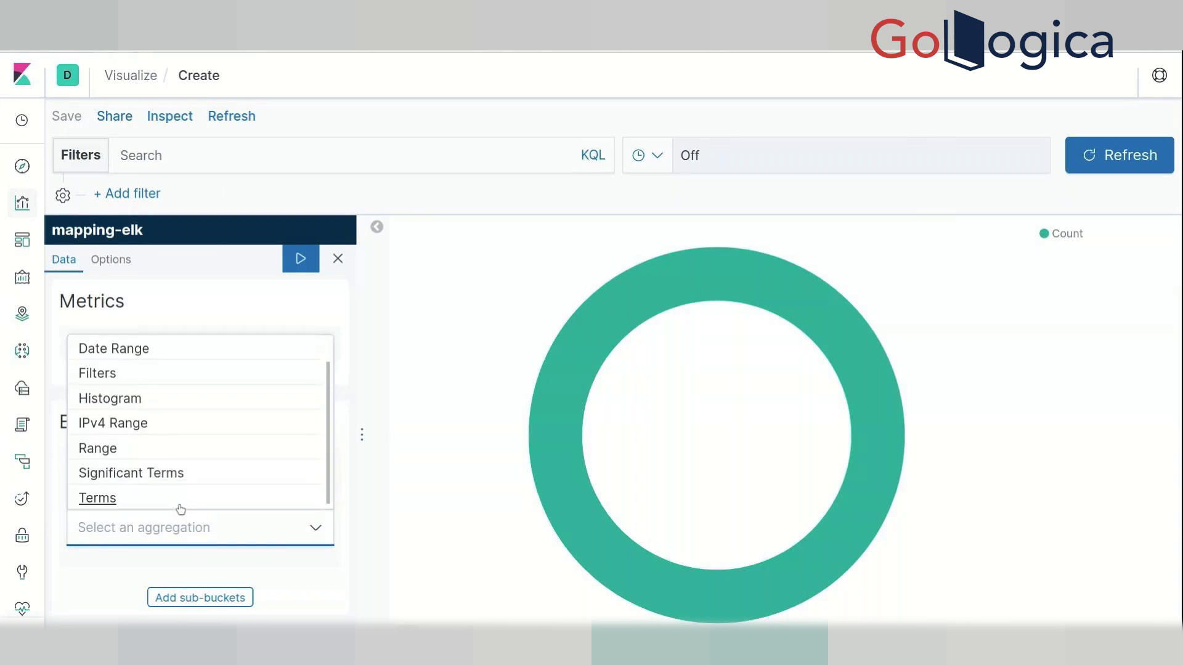
{"action": "left_click", "coordinate": [180, 505]}
Step: Split the slices by the Pclass.keyword field, apply the change, and check the tooltip of each slice
{"action": "scroll", "coordinate": [180, 509], "scroll_direction": "down", "scroll_amount": 3}
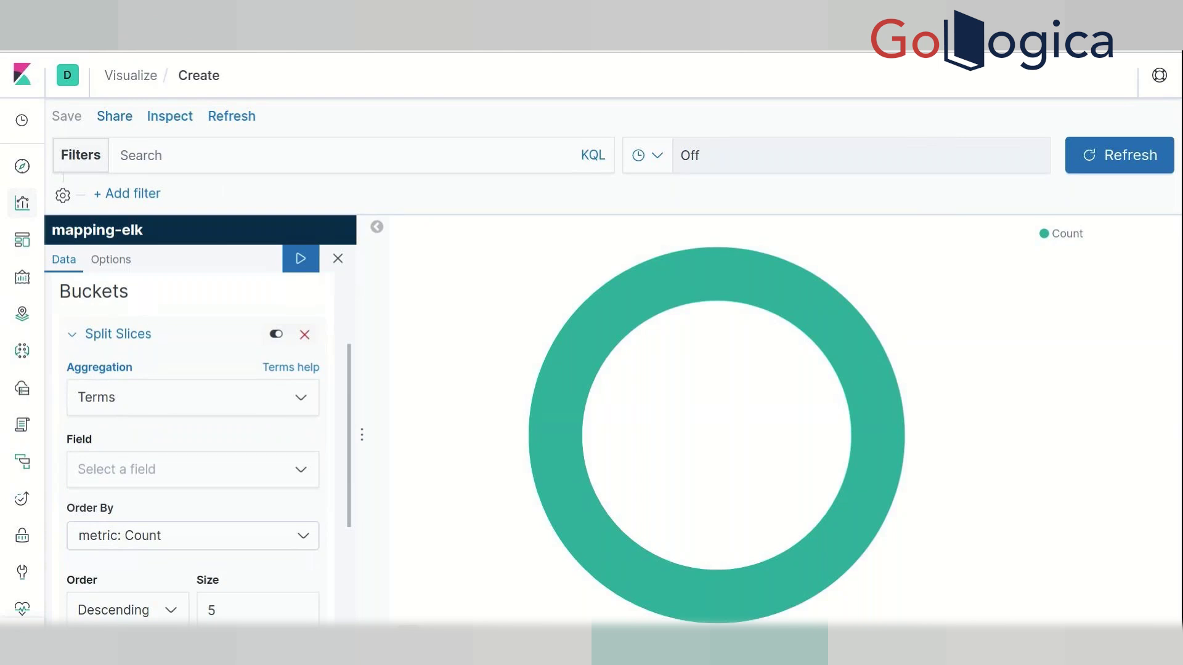
{"action": "left_click", "coordinate": [189, 472]}
{"action": "scroll", "coordinate": [153, 431], "scroll_direction": "down", "scroll_amount": 2}
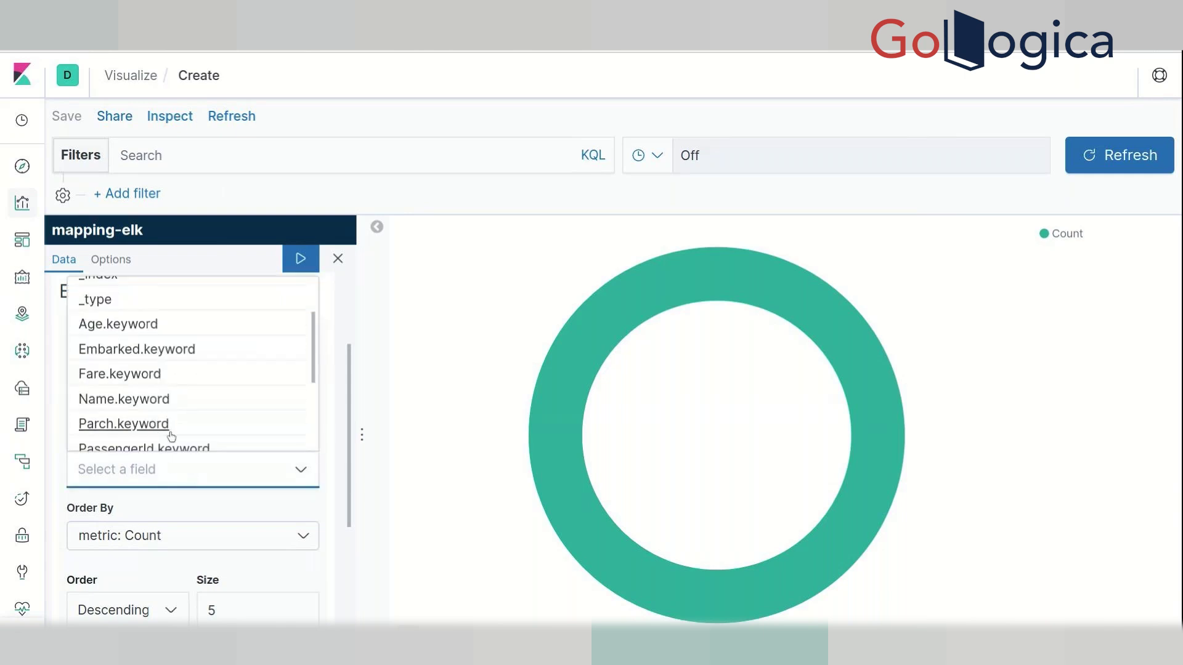
{"action": "scroll", "coordinate": [165, 354], "scroll_direction": "down", "scroll_amount": 1}
{"action": "scroll", "coordinate": [165, 356], "scroll_direction": "down", "scroll_amount": 1}
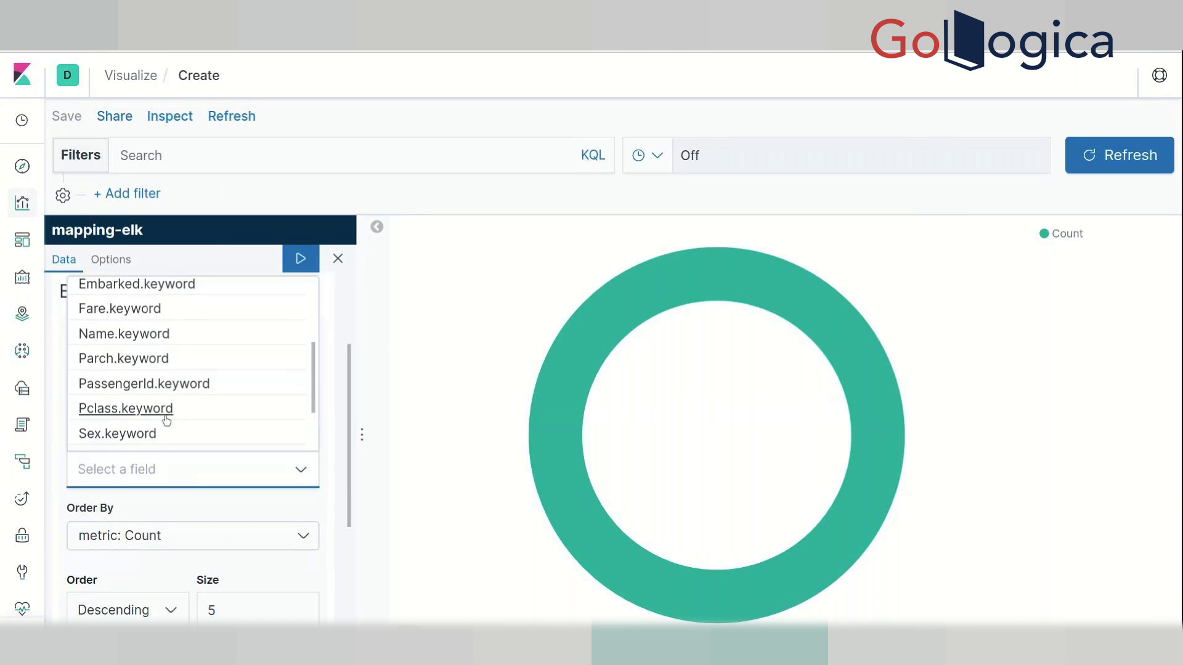
{"action": "left_click", "coordinate": [169, 416]}
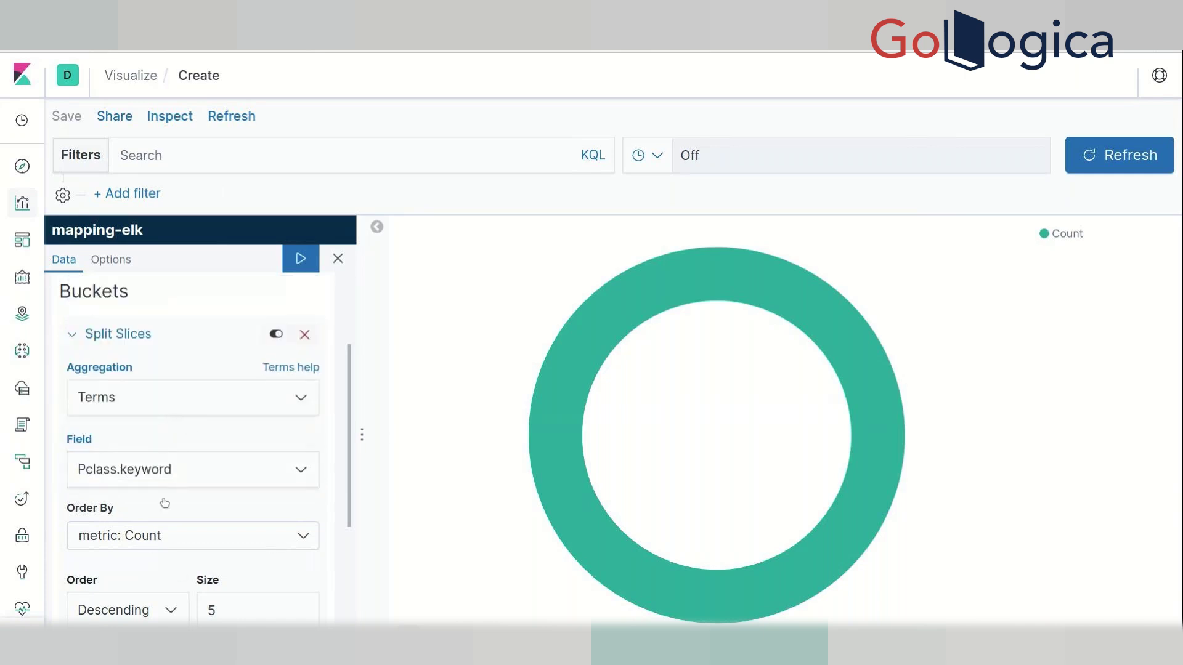
{"action": "left_click", "coordinate": [295, 262]}
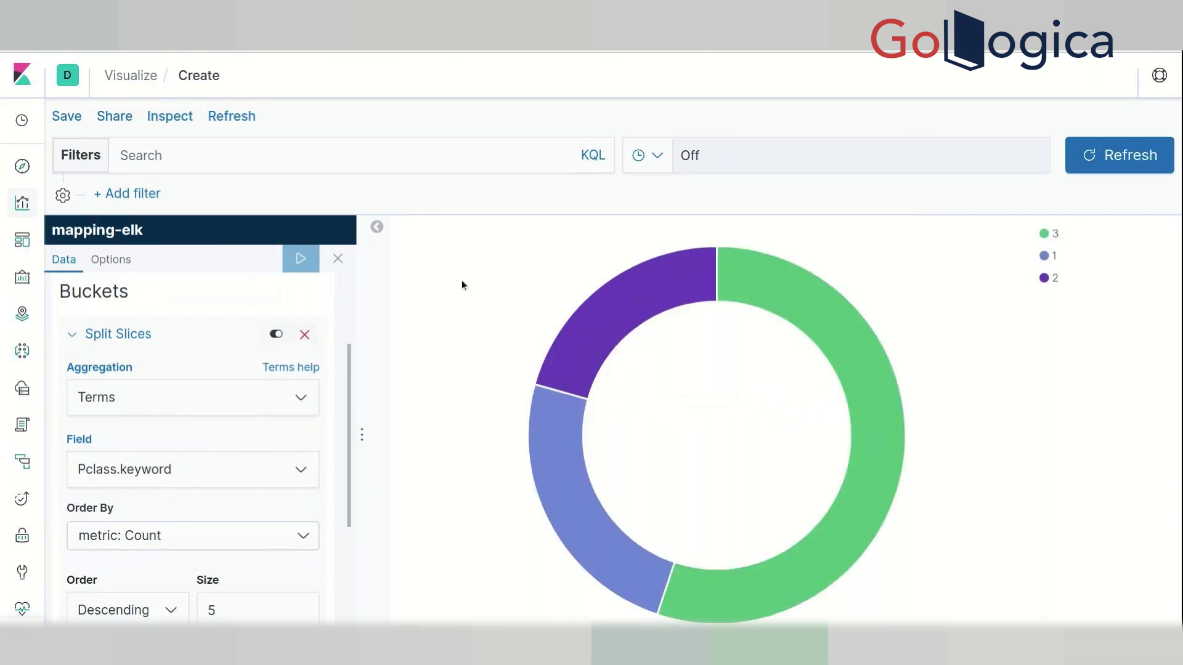
{"action": "mouse_move", "coordinate": [764, 266]}
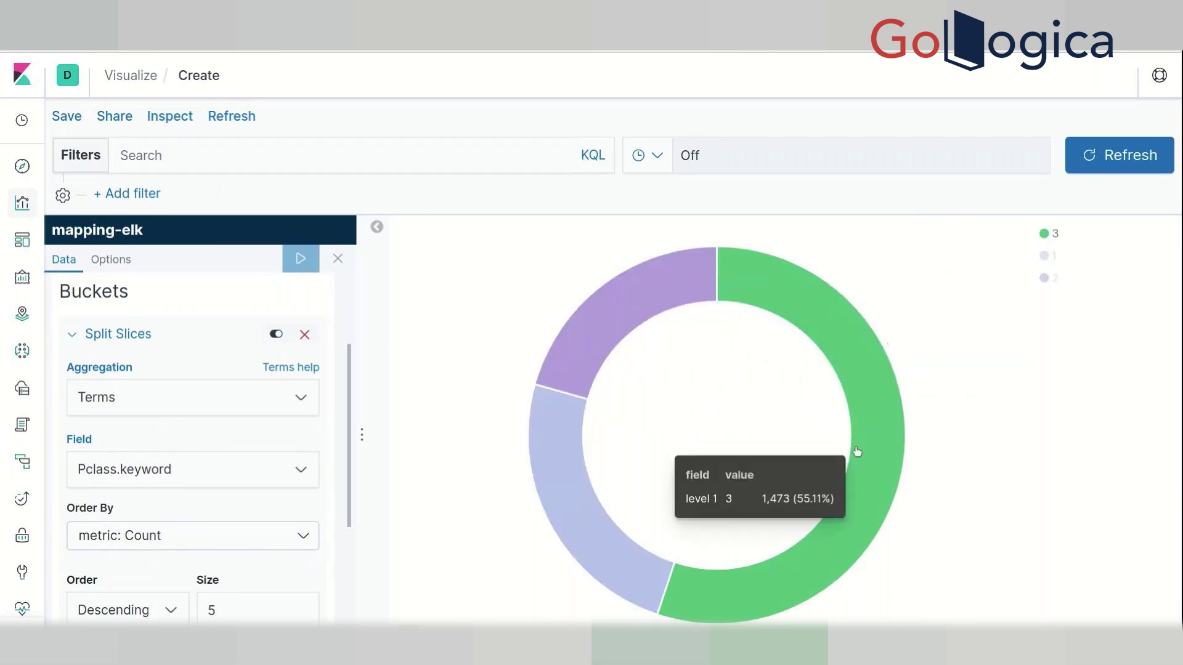
{"action": "mouse_move", "coordinate": [559, 509]}
{"action": "mouse_move", "coordinate": [604, 345]}
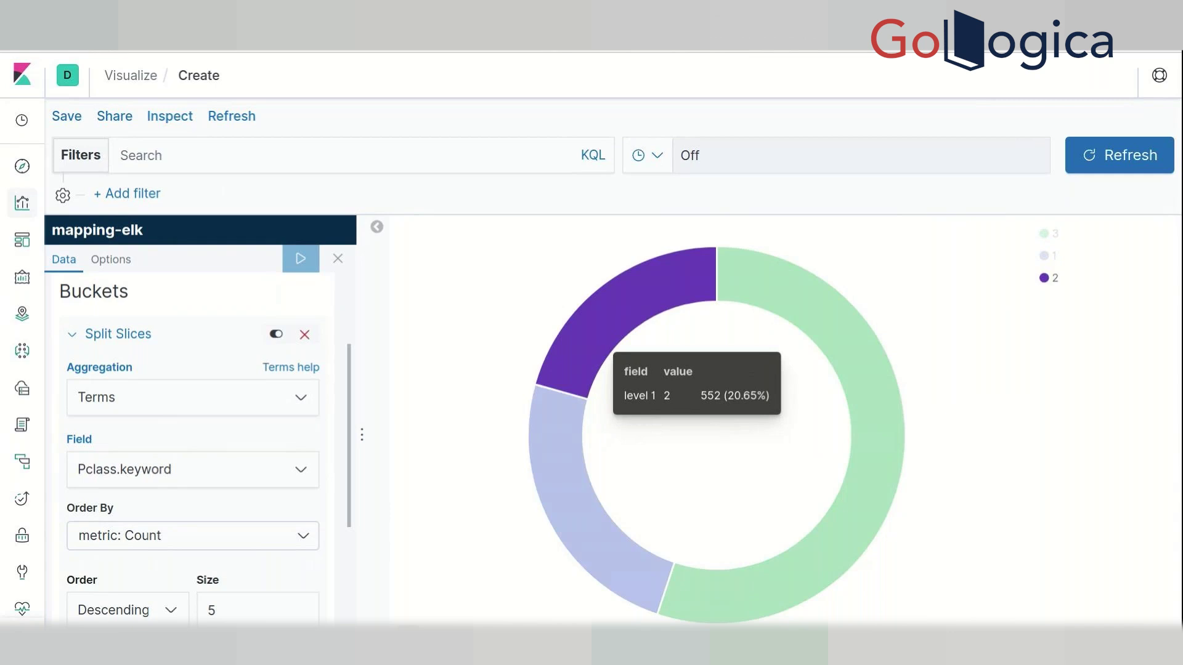
Step: Set the slice bucket's field to Sex.keyword, apply the change, and check the male and female slice tooltips
{"action": "left_click", "coordinate": [305, 479]}
{"action": "scroll", "coordinate": [231, 349], "scroll_direction": "down", "scroll_amount": 5}
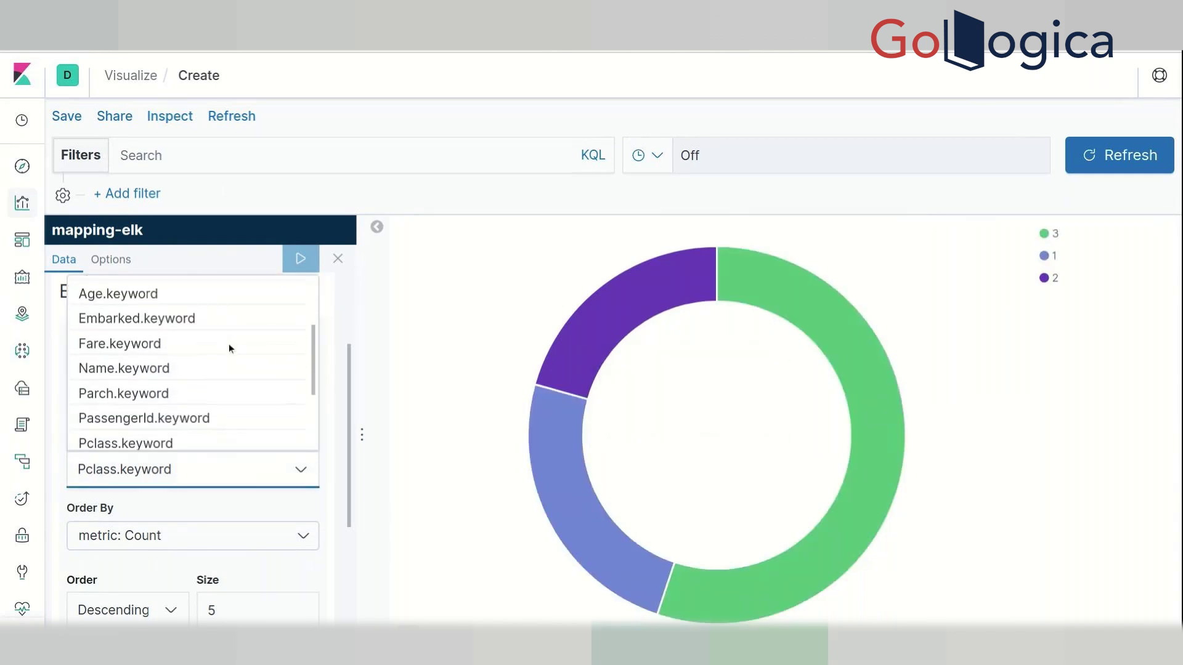
{"action": "scroll", "coordinate": [229, 346], "scroll_direction": "down", "scroll_amount": 2}
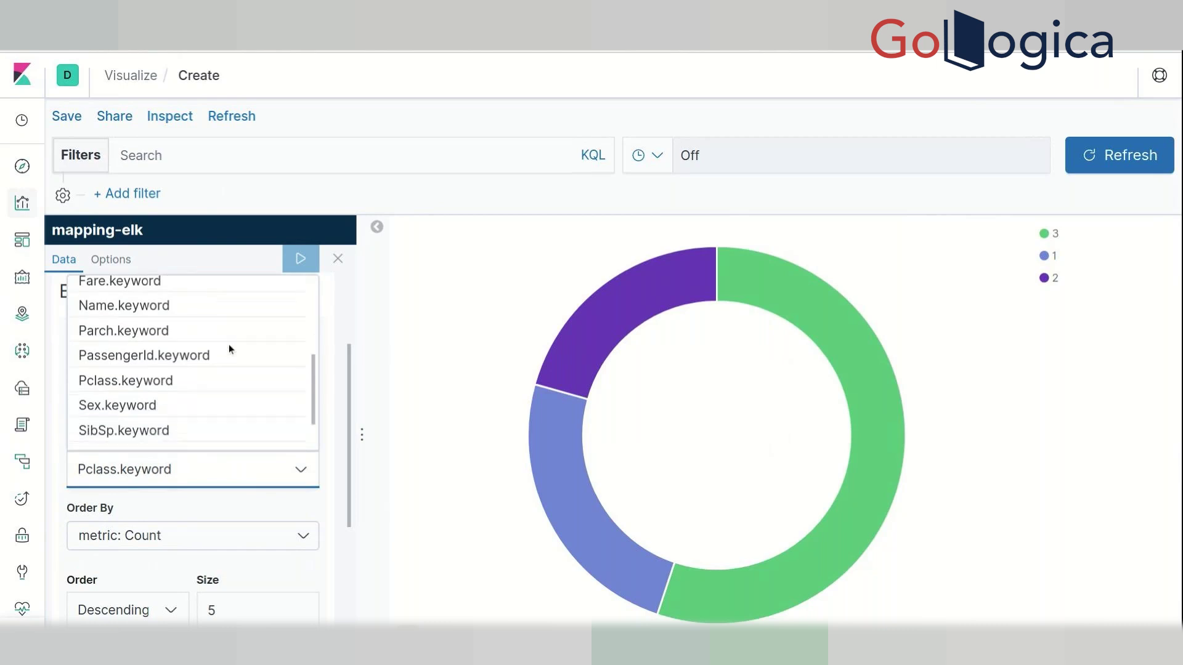
{"action": "left_click", "coordinate": [170, 399]}
{"action": "left_click", "coordinate": [300, 270]}
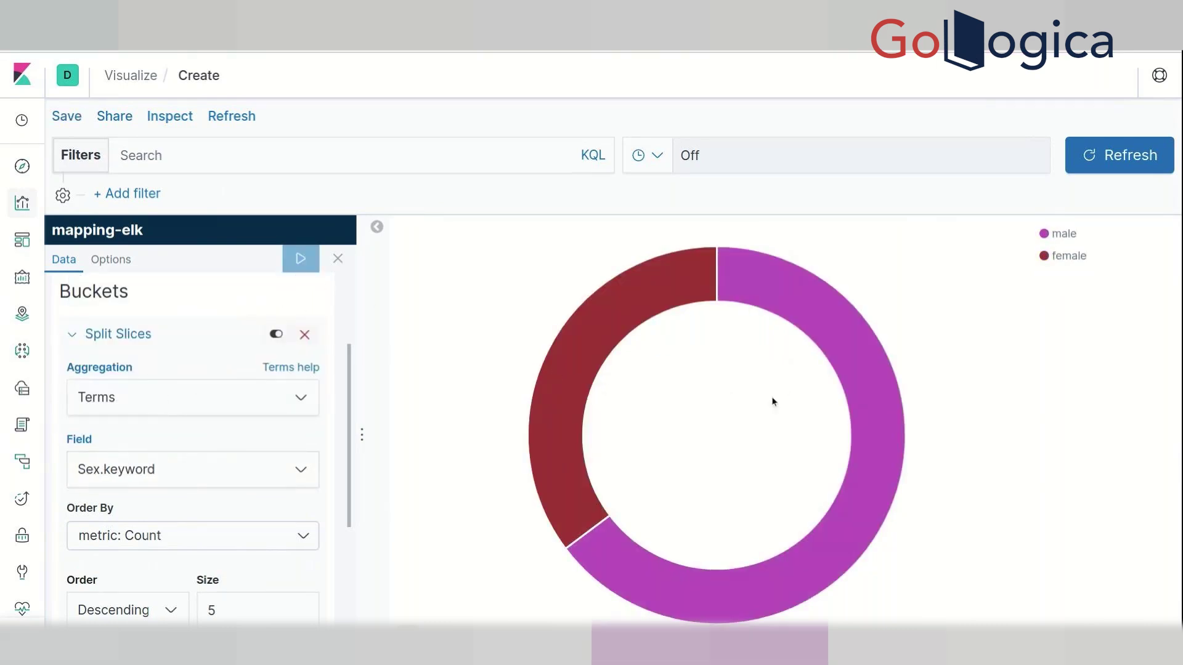
{"action": "mouse_move", "coordinate": [876, 417]}
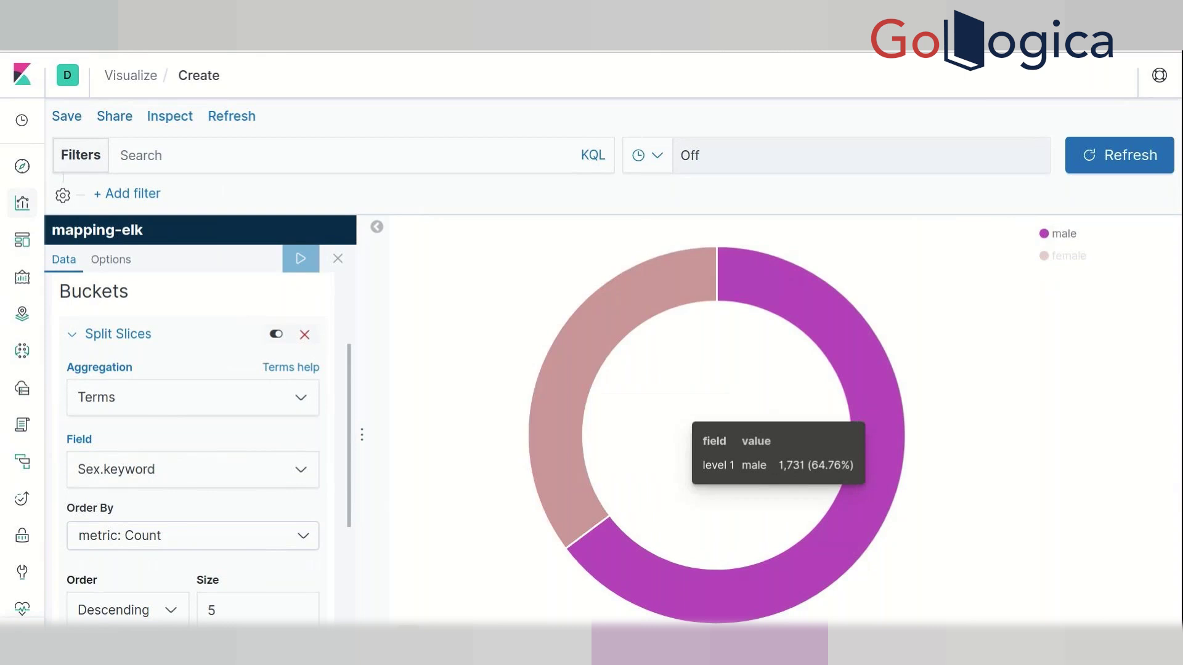
{"action": "mouse_move", "coordinate": [593, 365]}
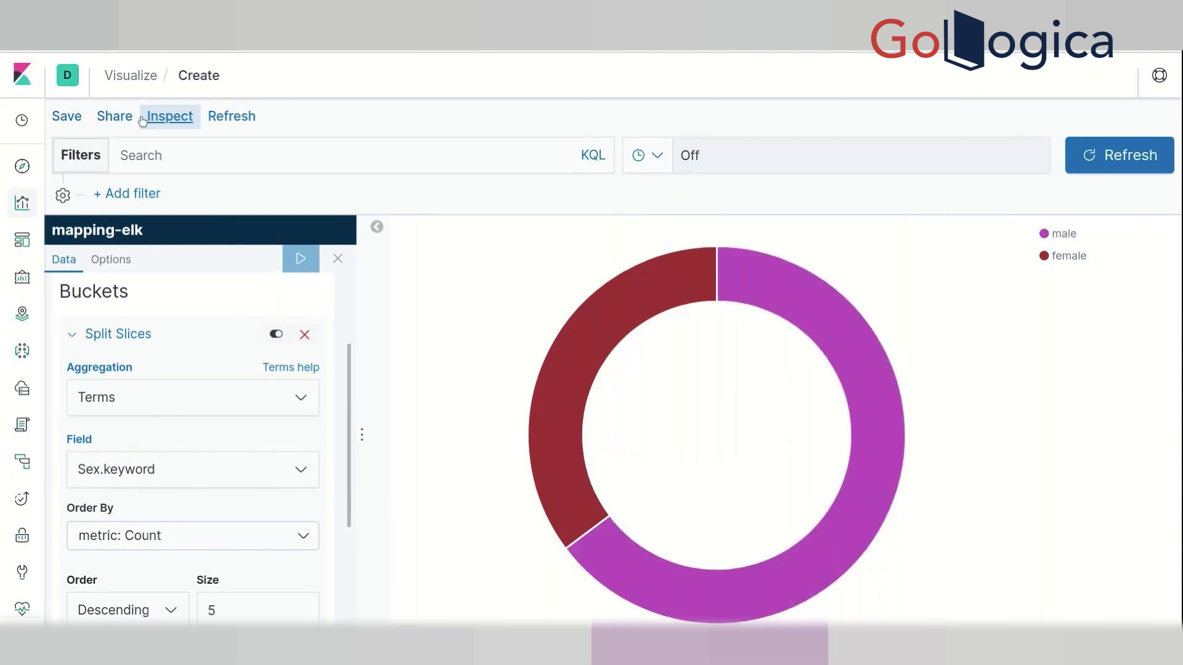
Step: Save the visualization with the title MY first Pie
{"action": "left_click", "coordinate": [67, 116]}
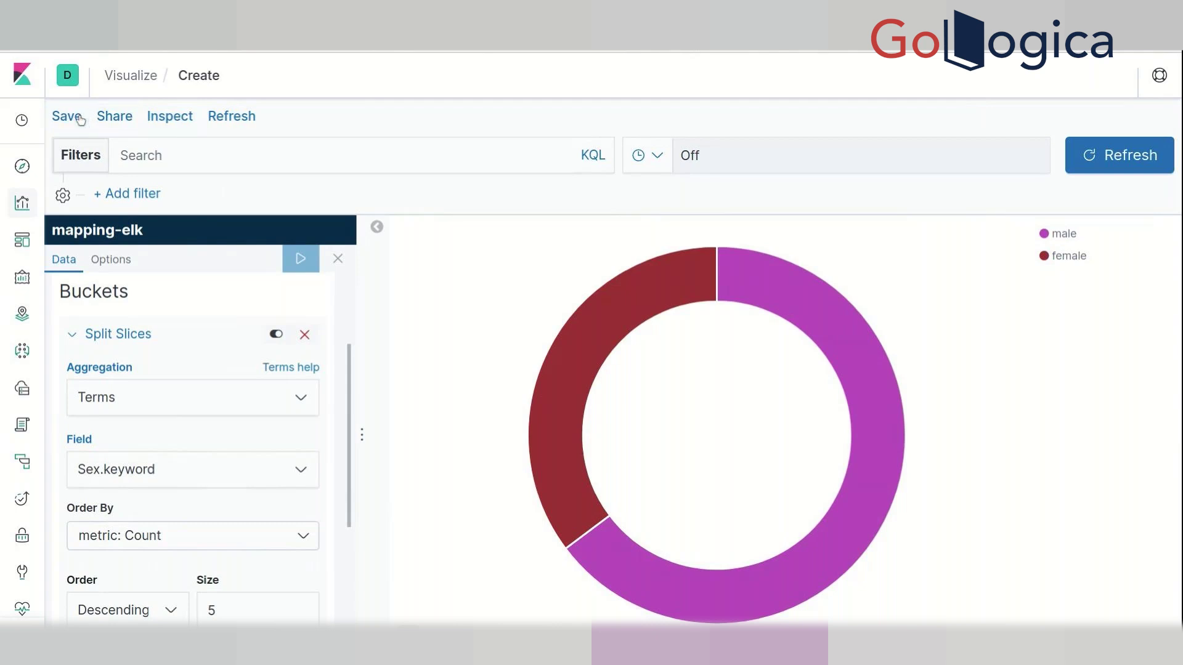
{"action": "key", "text": "ctrl+a"}
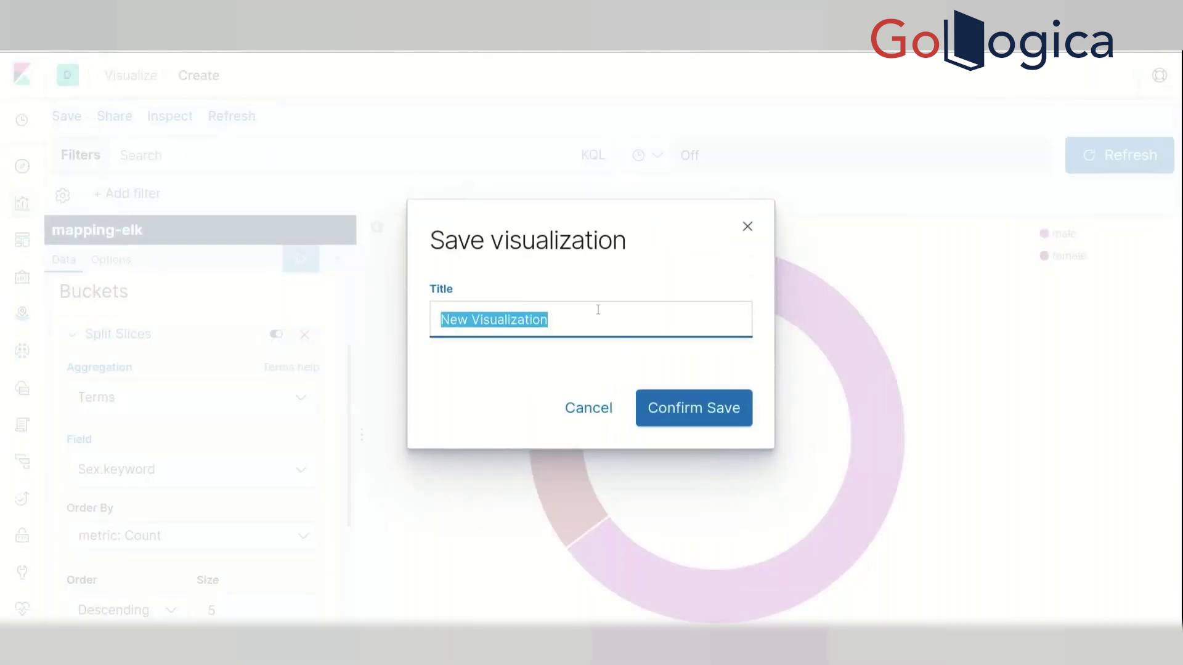
{"action": "type", "text": "MY firs"}
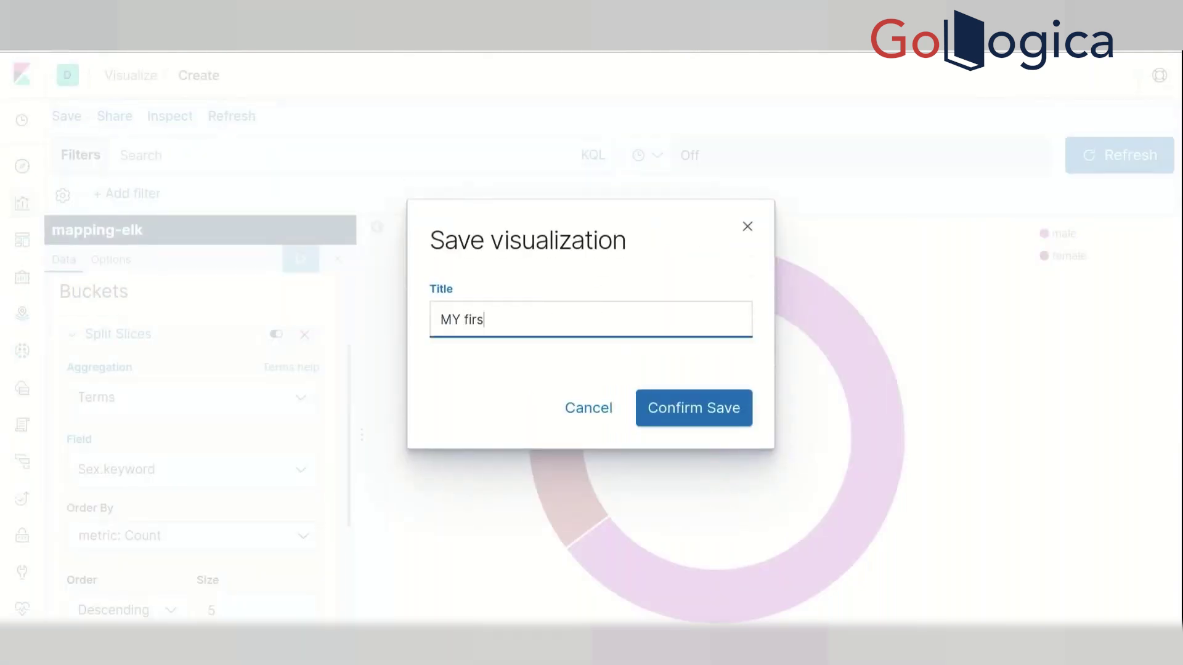
{"action": "type", "text": "t Pie"}
{"action": "left_click", "coordinate": [708, 409]}
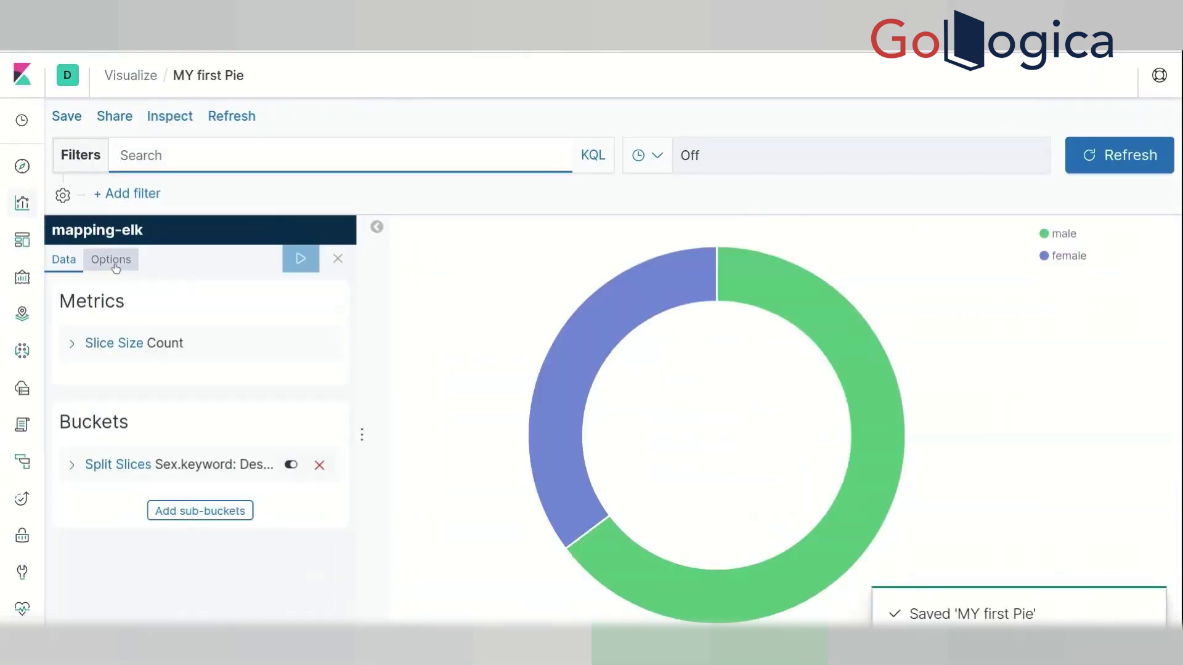
Step: Enable Show Labels in the pie's label settings and apply the change
{"action": "left_click", "coordinate": [116, 266]}
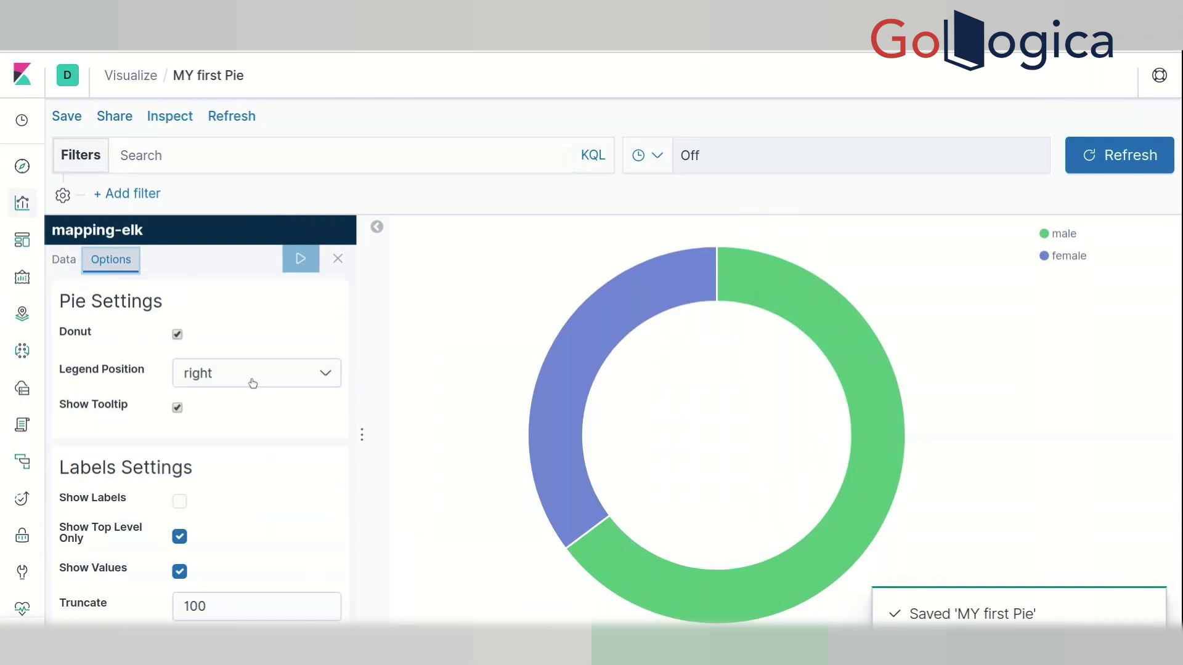
{"action": "left_click", "coordinate": [180, 501]}
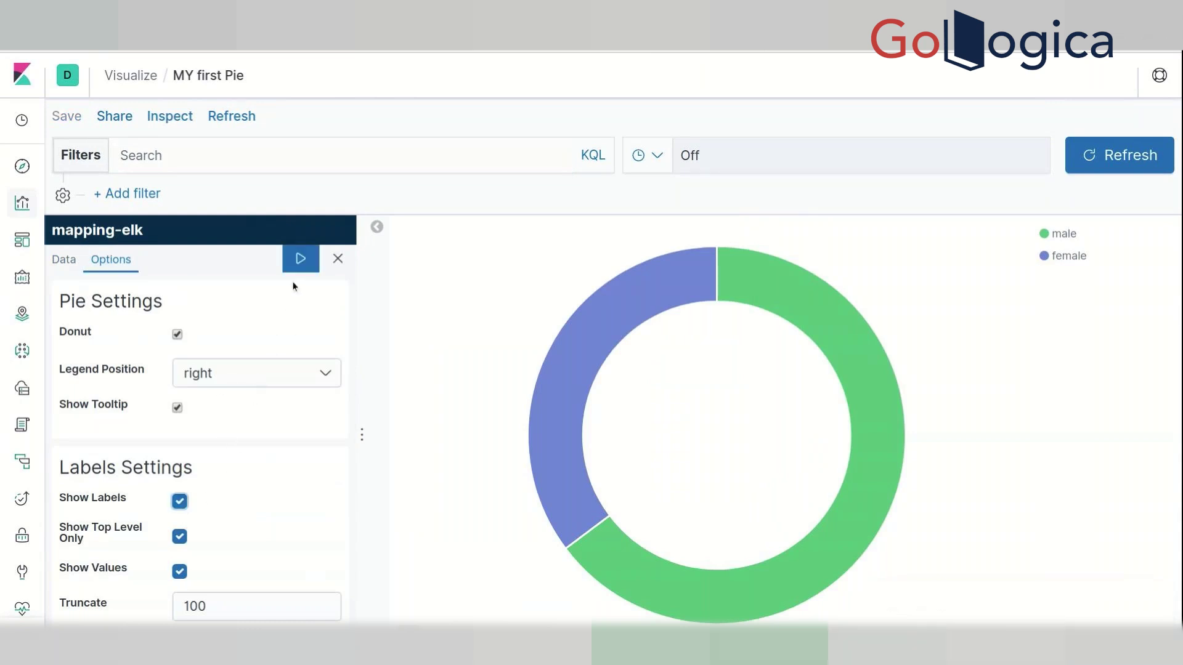
{"action": "left_click", "coordinate": [298, 262]}
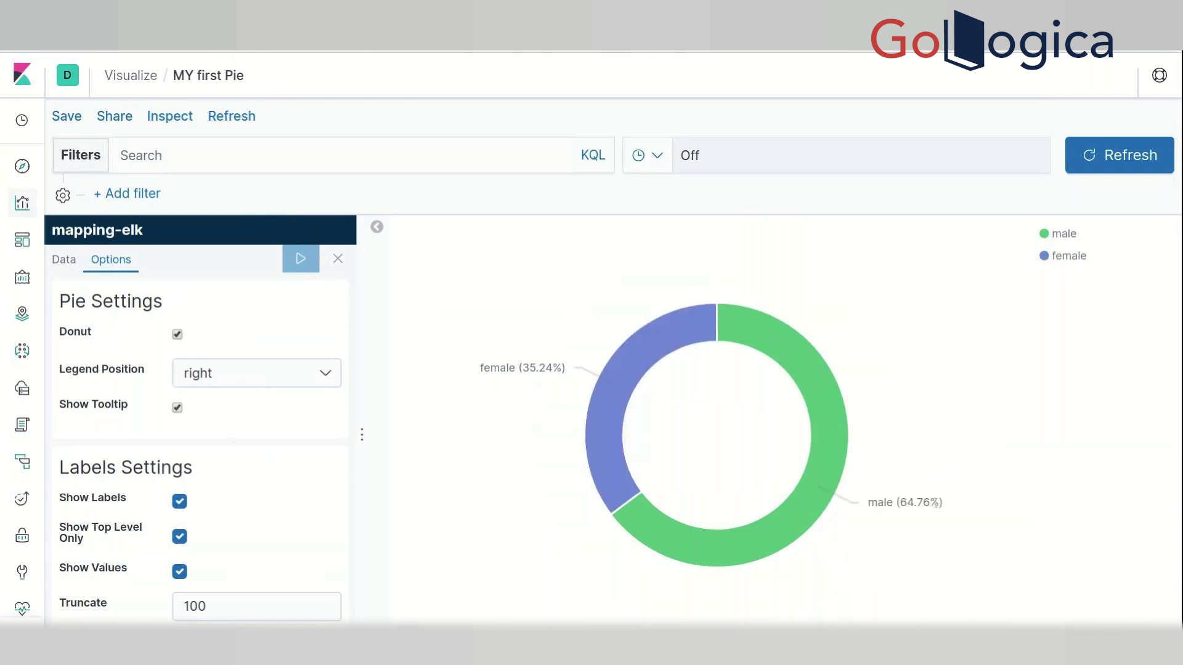
Step: Highlight the male and female percentage labels on the chart and compare them with the female slice's tooltip
{"action": "left_click_drag", "start_coordinate": [939, 502], "coordinate": [890, 498]}
{"action": "left_click_drag", "start_coordinate": [564, 368], "coordinate": [500, 368]}
{"action": "mouse_move", "coordinate": [691, 337]}
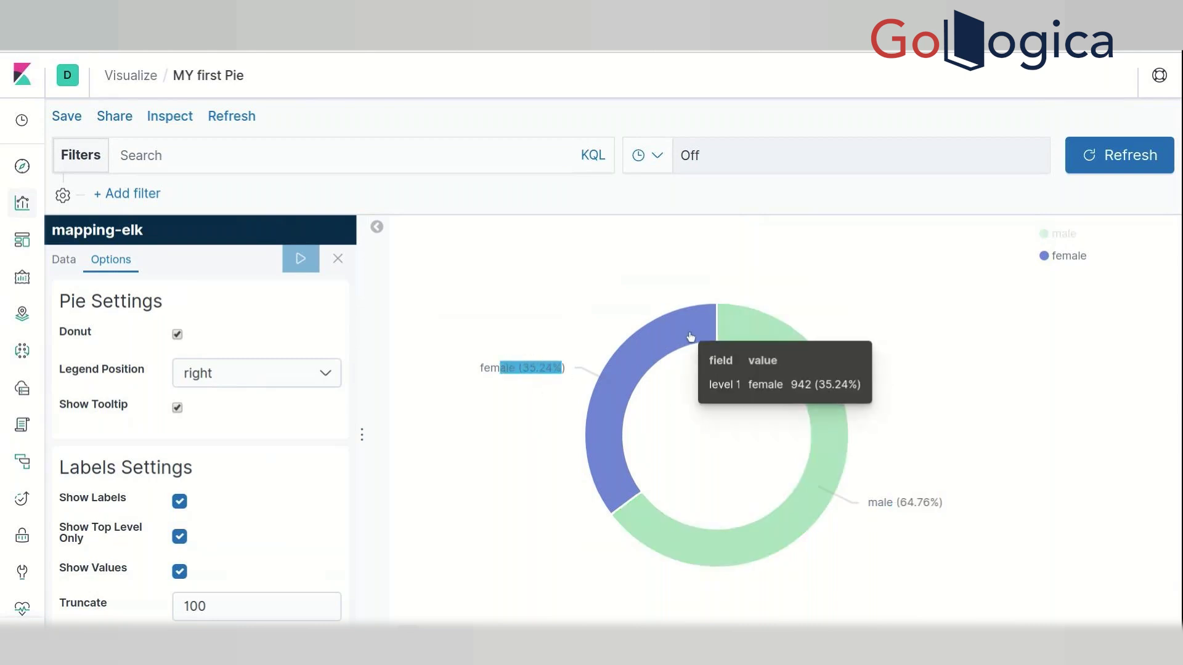
{"action": "left_click_drag", "start_coordinate": [900, 504], "coordinate": [951, 511]}
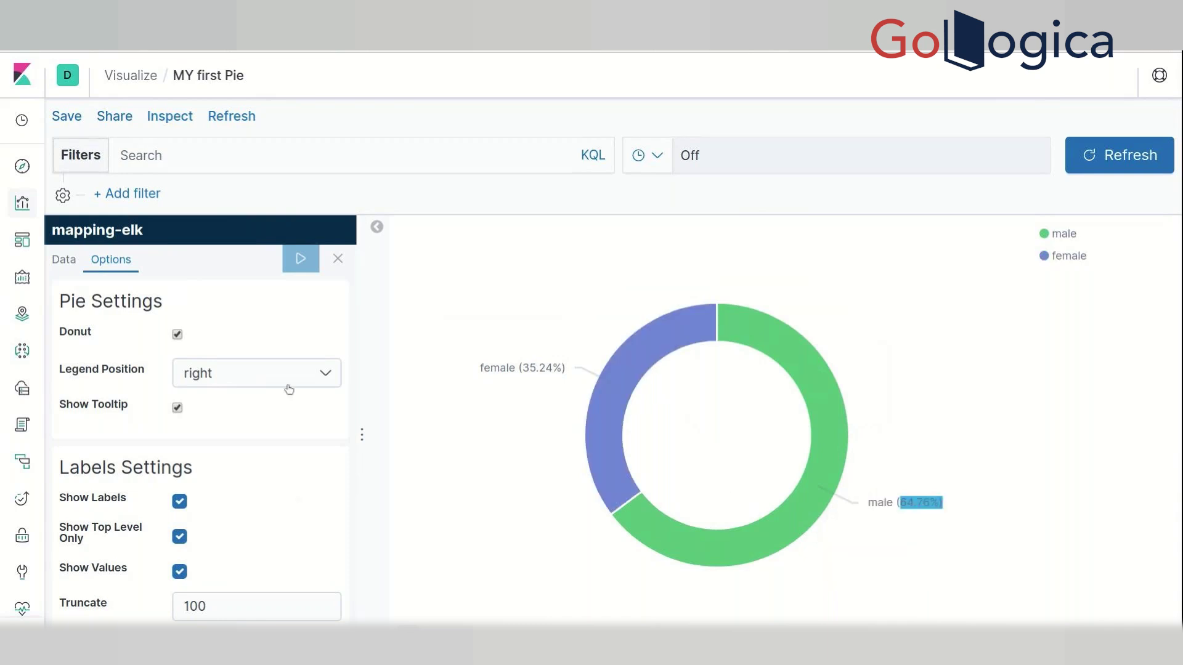
Step: Turn off the Donut setting and apply the change to show a full pie
{"action": "left_click", "coordinate": [176, 335]}
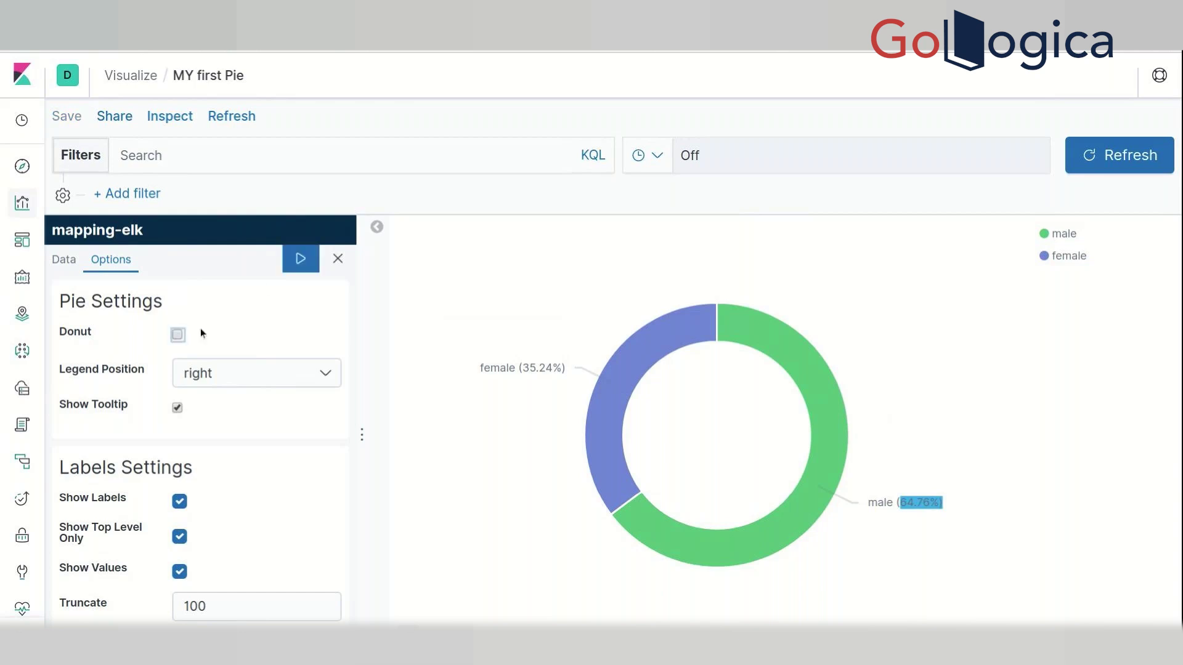
{"action": "left_click", "coordinate": [300, 260]}
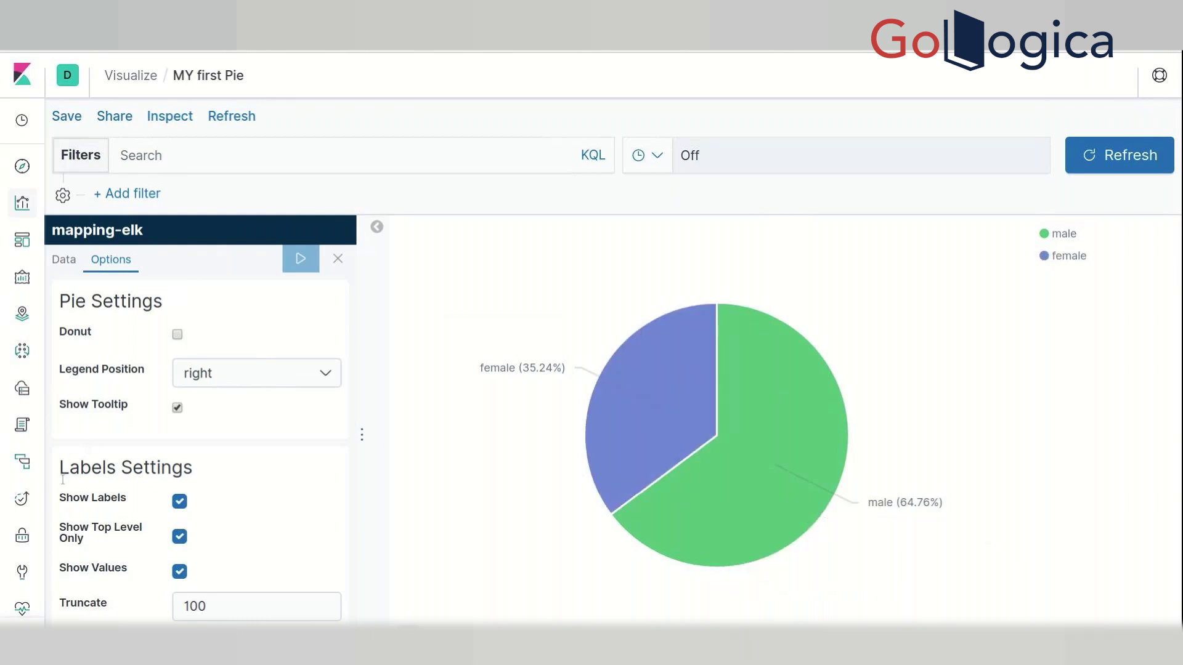
Step: Open the Infrastructure page to view its metrics inventory
{"action": "mouse_move", "coordinate": [12, 493]}
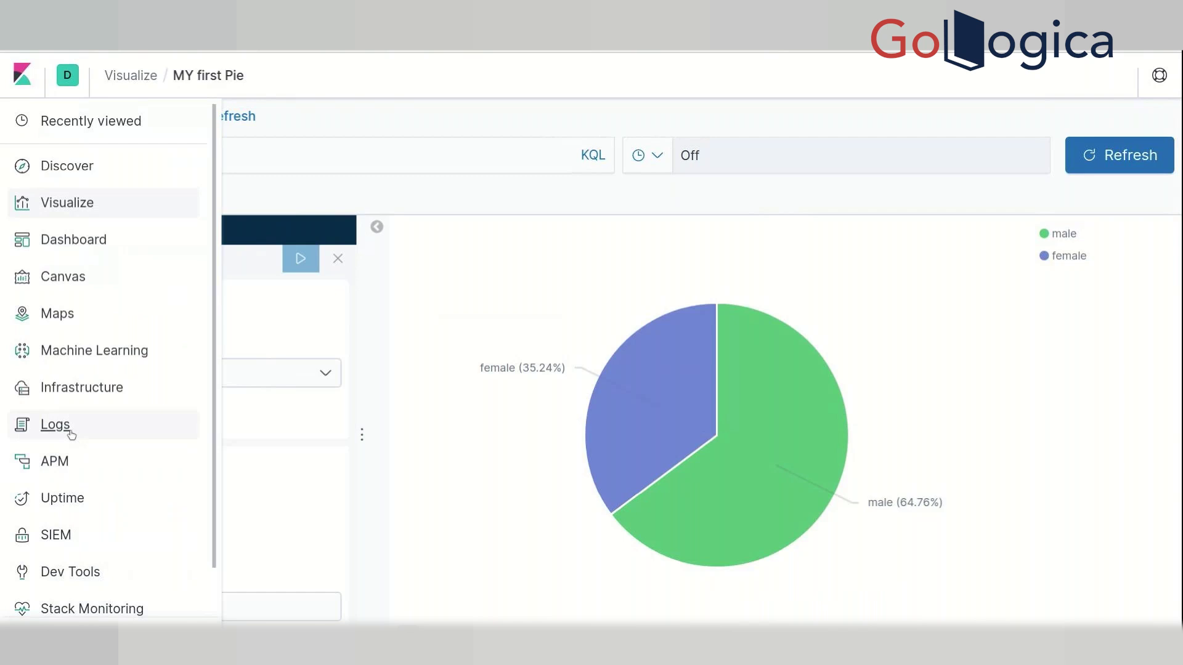
{"action": "left_click", "coordinate": [88, 388]}
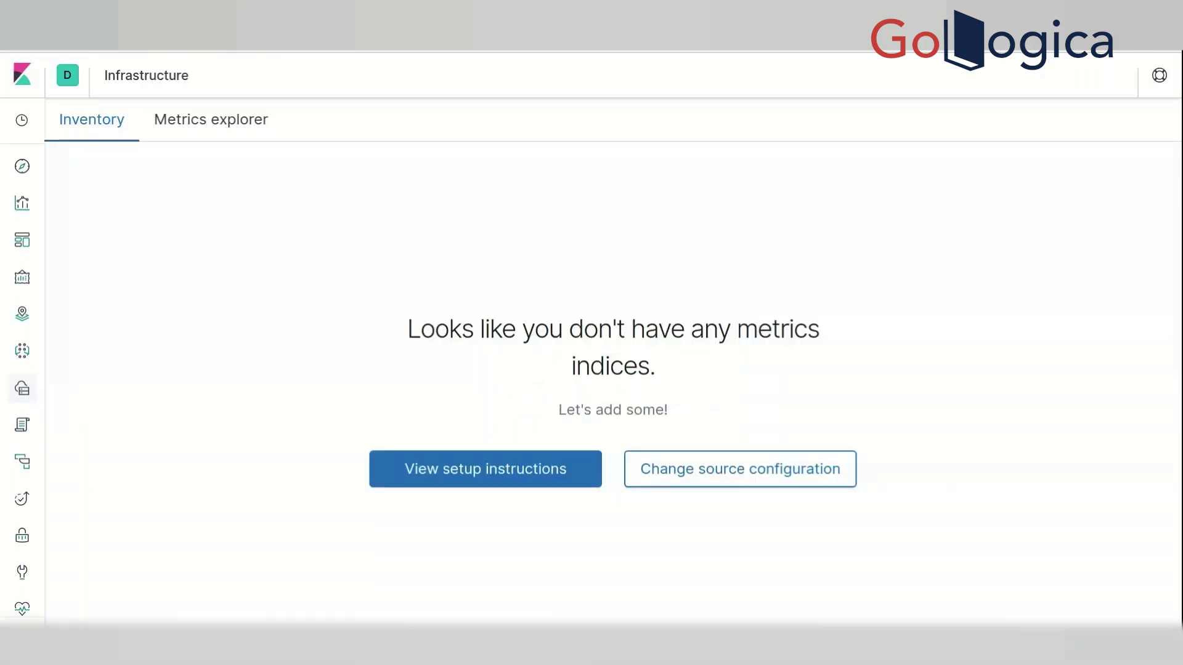
Step: Open the Logs page to view its logging indices setup
{"action": "left_click", "coordinate": [22, 641]}
{"action": "left_click", "coordinate": [70, 420]}
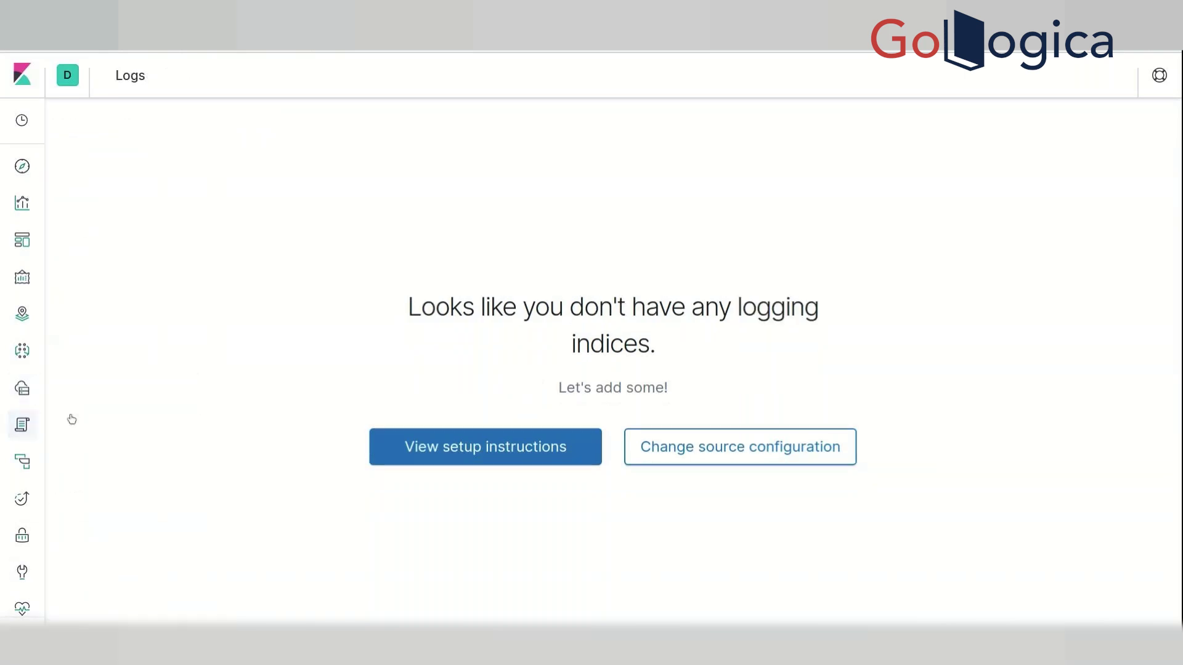
Step: Open Machine Learning's Data Visualizer and view the log file upload page with its supported formats
{"action": "mouse_move", "coordinate": [54, 571]}
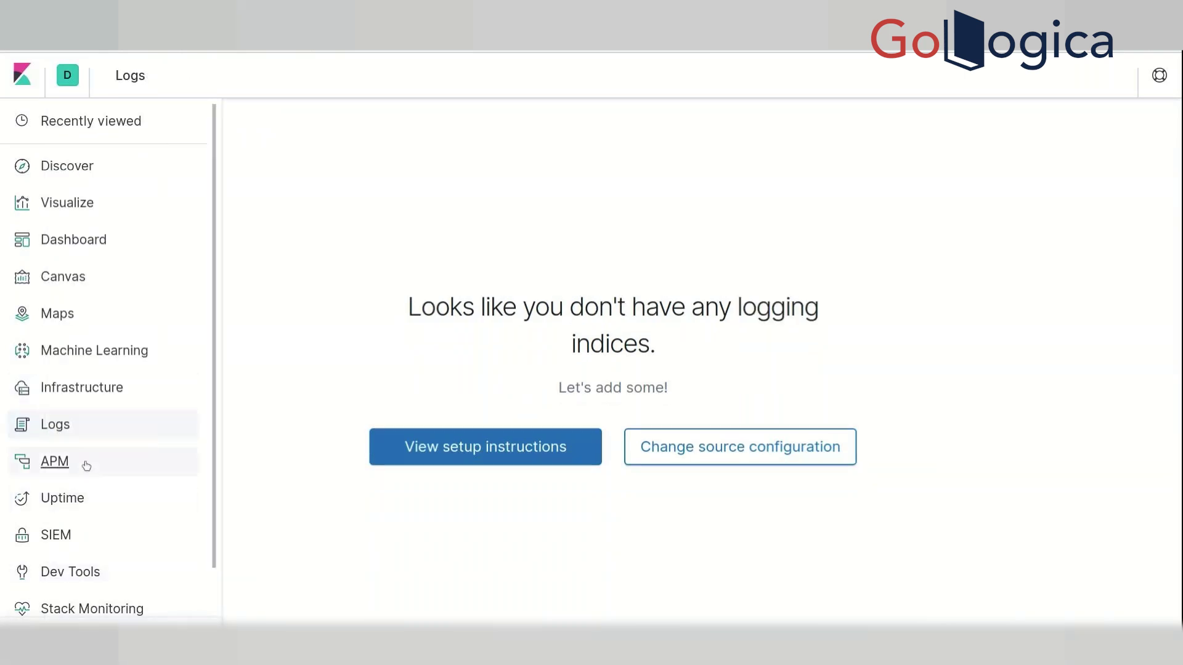
{"action": "left_click", "coordinate": [116, 351]}
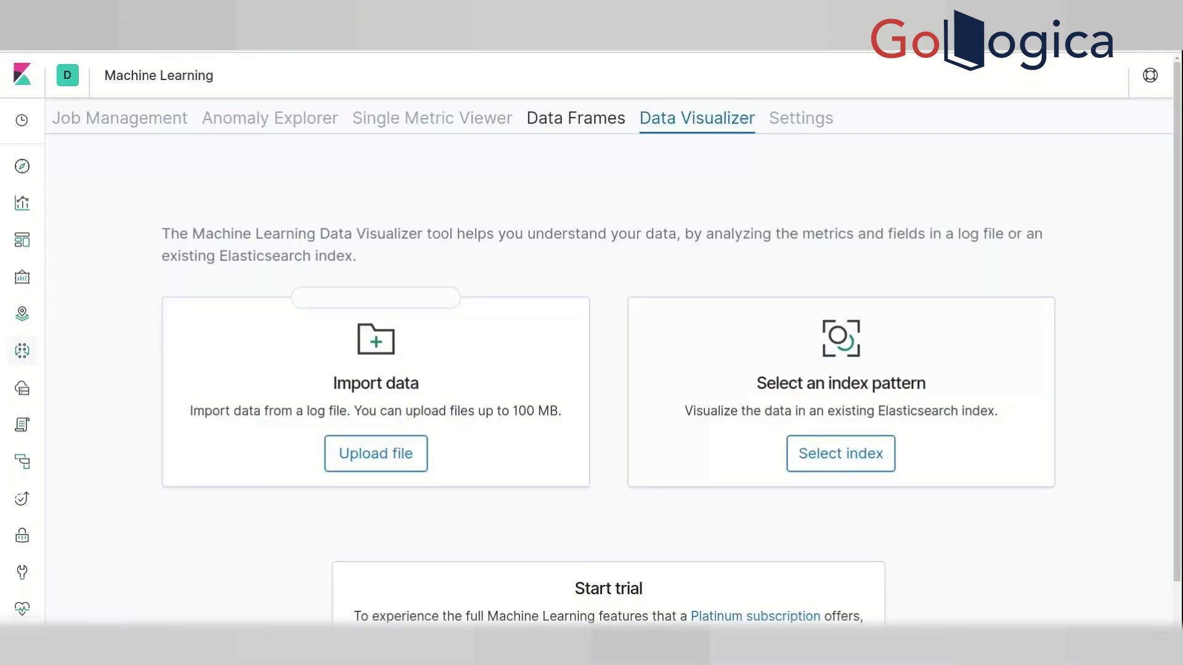
{"action": "scroll", "coordinate": [103, 348], "scroll_direction": "down", "scroll_amount": 2}
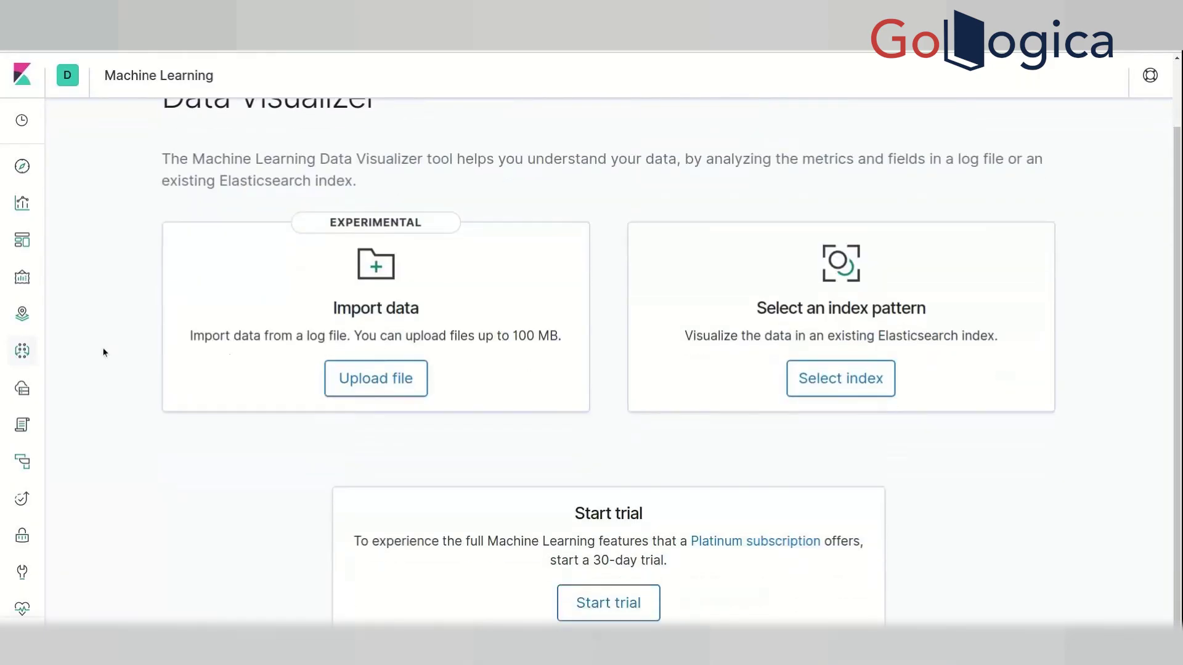
{"action": "left_click", "coordinate": [374, 379]}
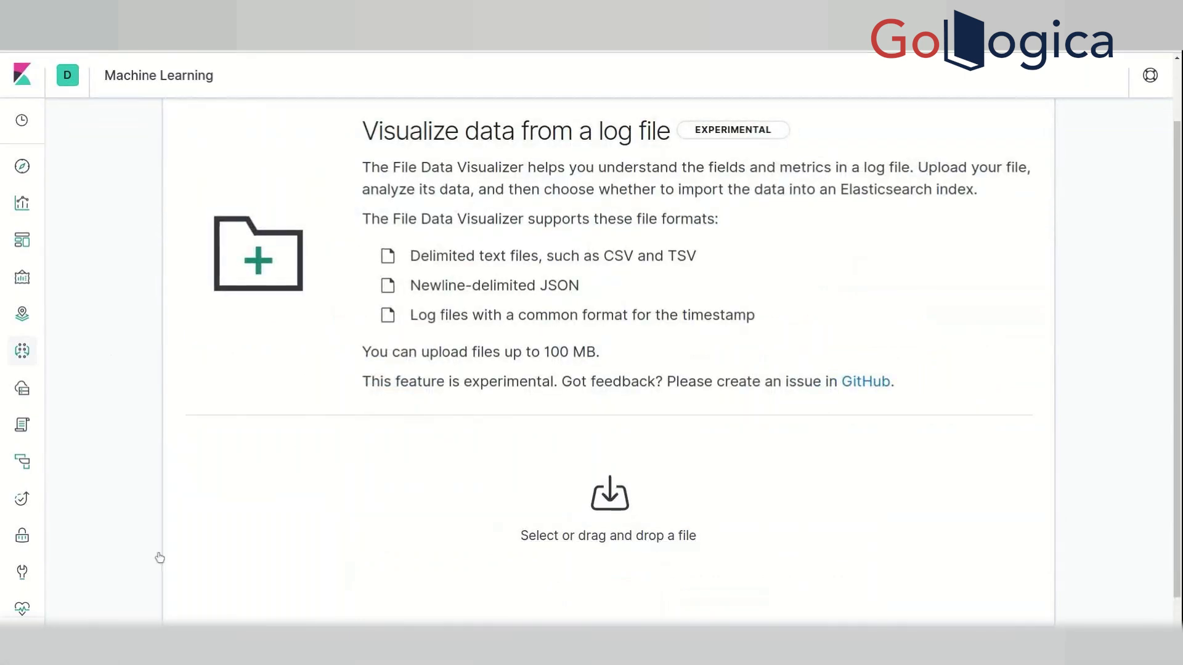
Step: Open the APM page to view its services list
{"action": "mouse_move", "coordinate": [111, 496]}
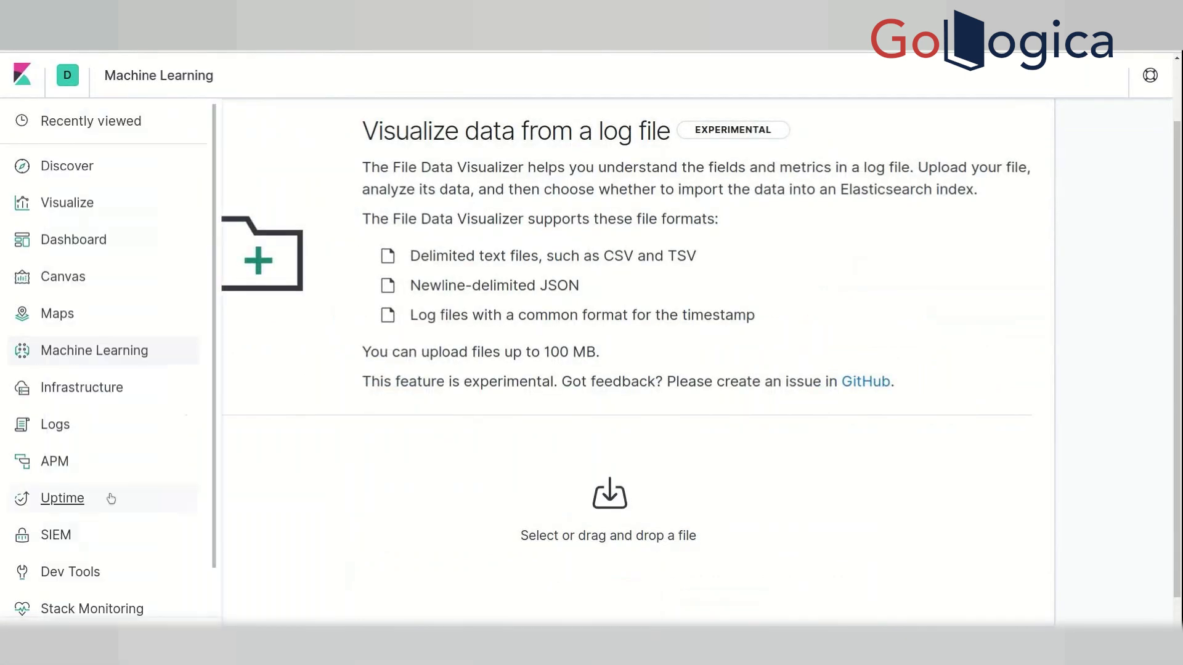
{"action": "left_click", "coordinate": [86, 471]}
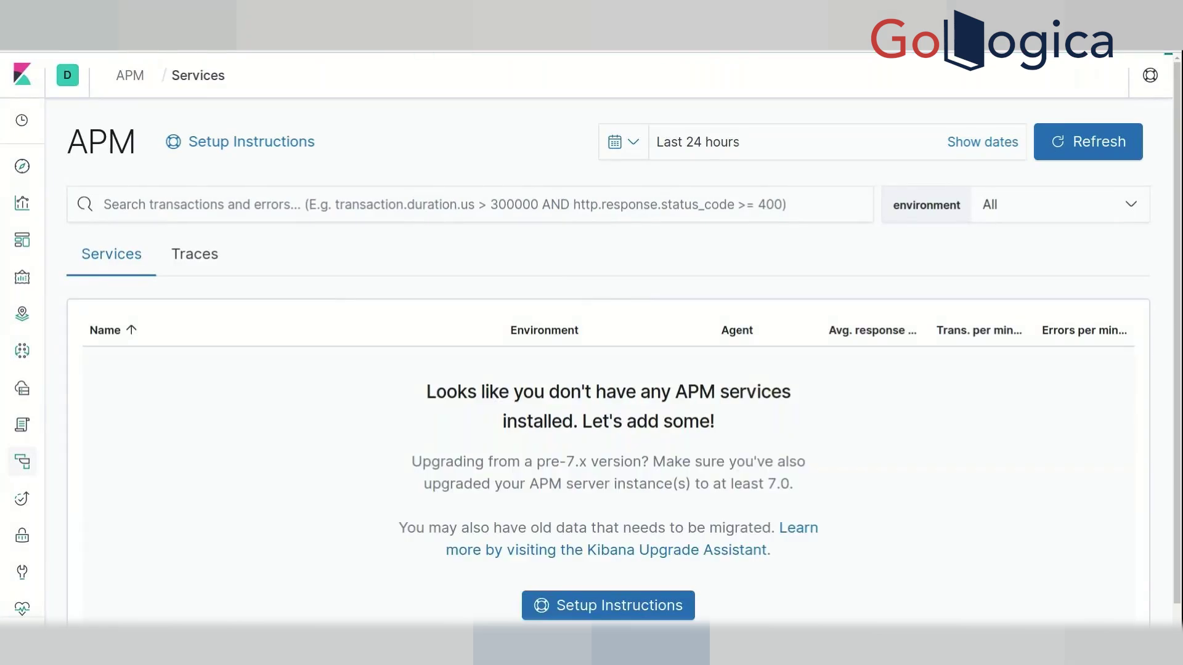
Step: Go from Dashboards to the sample data page and install the eCommerce orders, flight data and web logs sets
{"action": "mouse_move", "coordinate": [36, 582]}
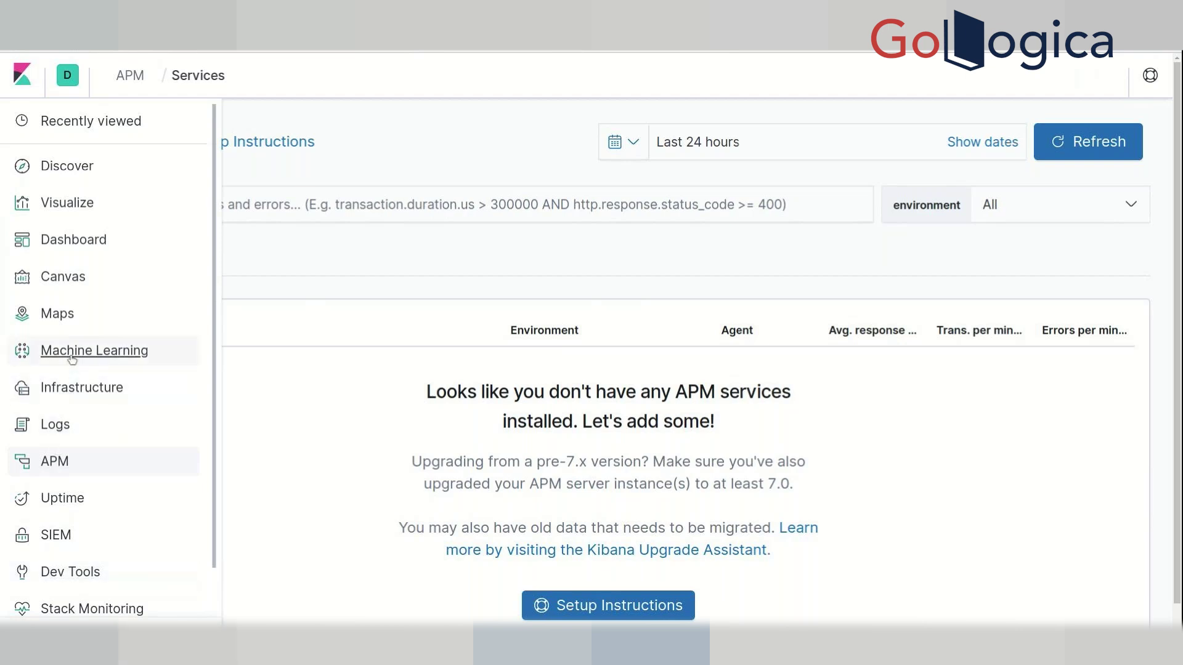
{"action": "left_click", "coordinate": [66, 239]}
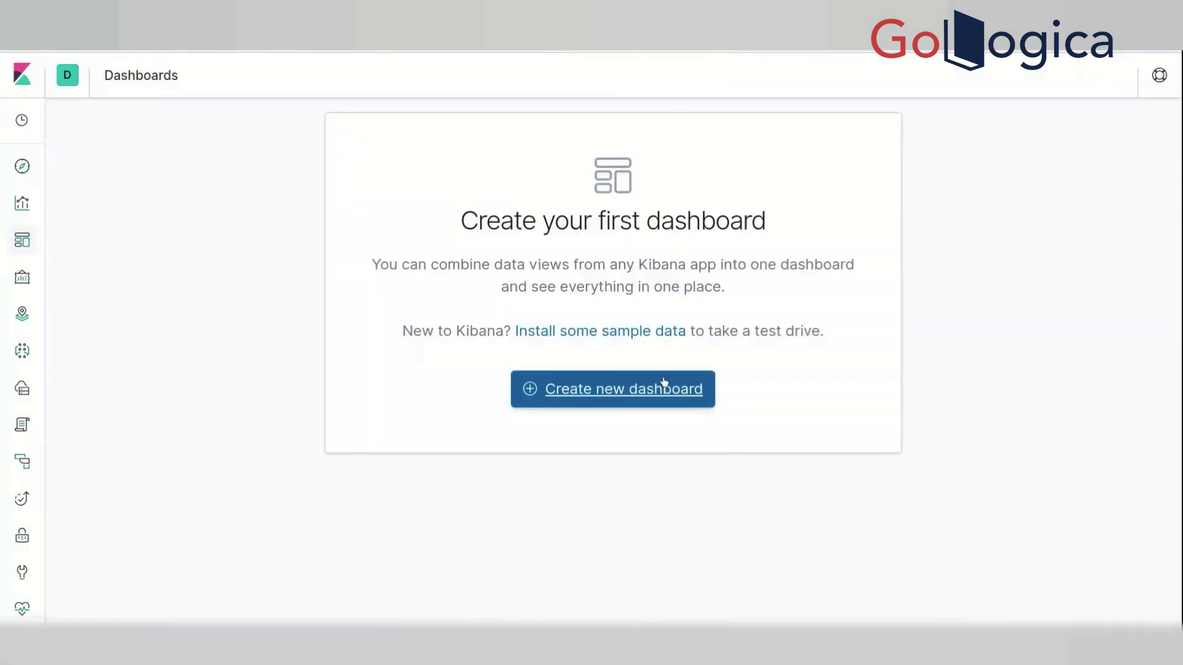
{"action": "left_click", "coordinate": [629, 333]}
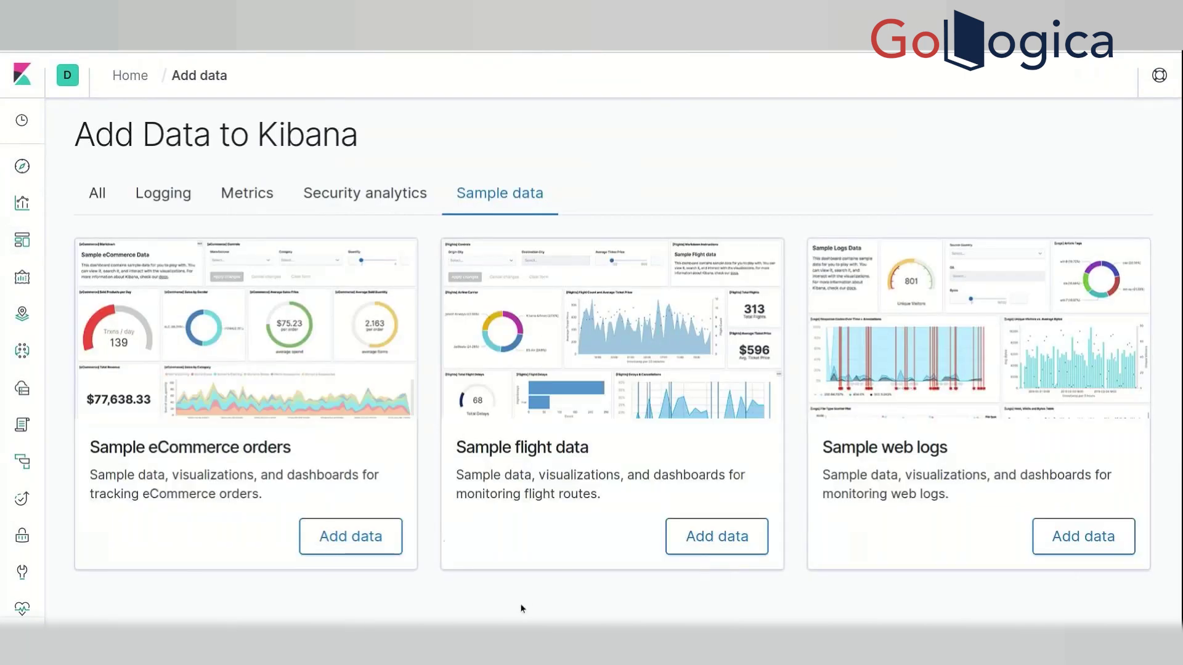
{"action": "left_click", "coordinate": [320, 549]}
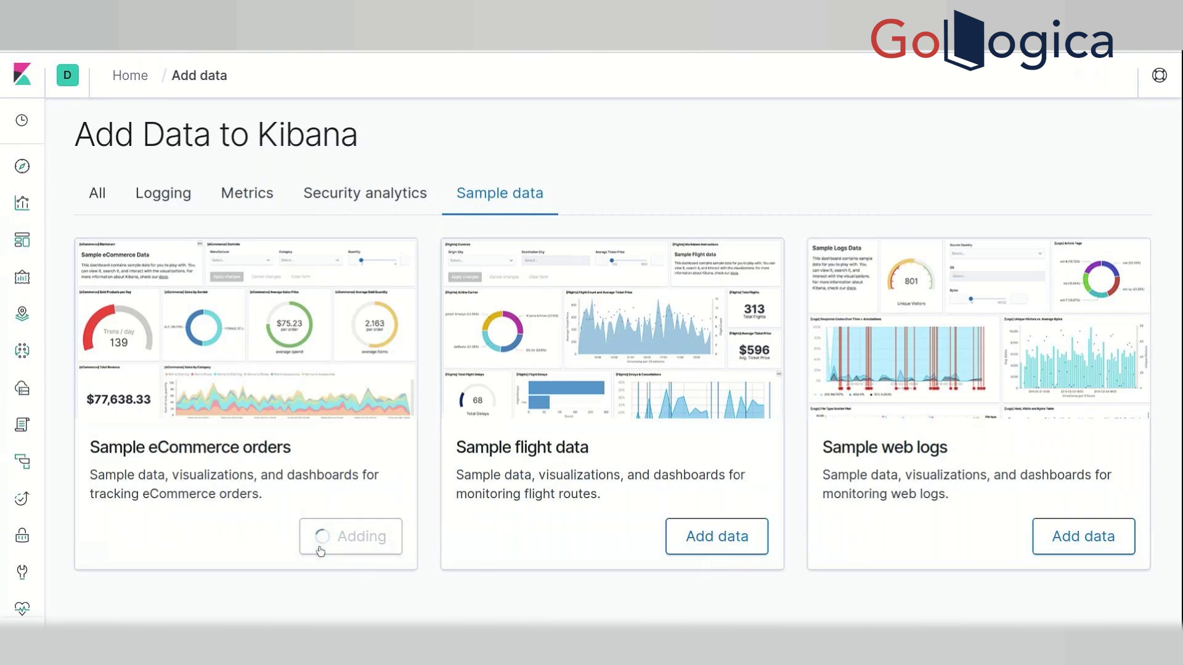
{"action": "left_click", "coordinate": [712, 538]}
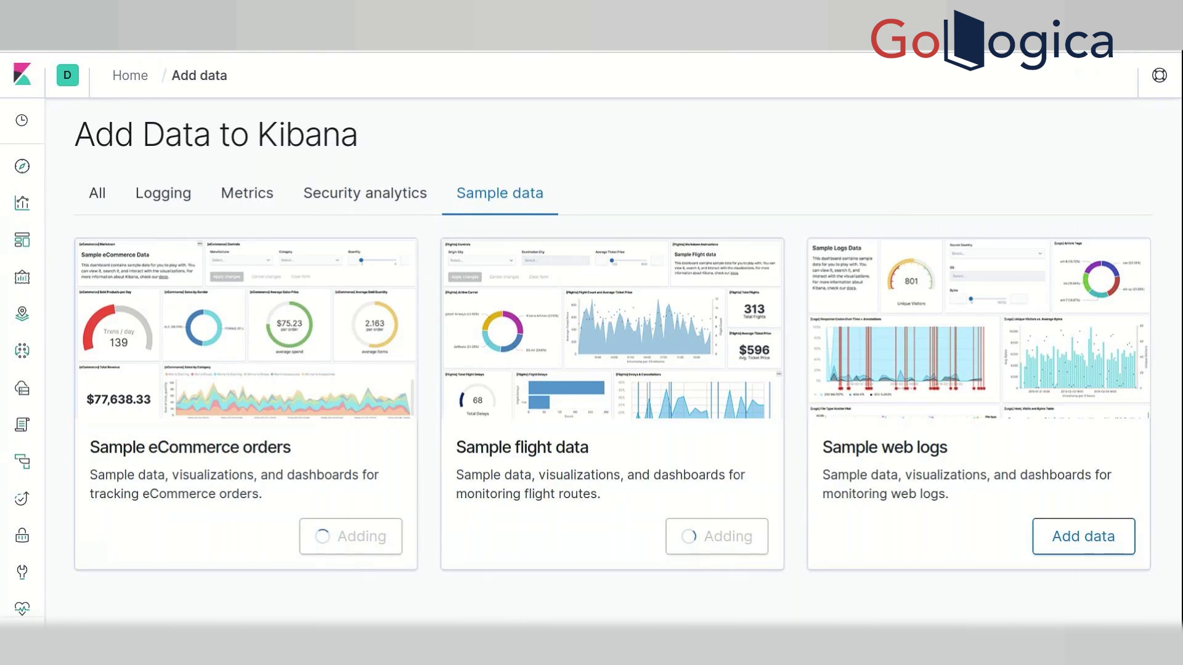
{"action": "left_click", "coordinate": [1090, 552]}
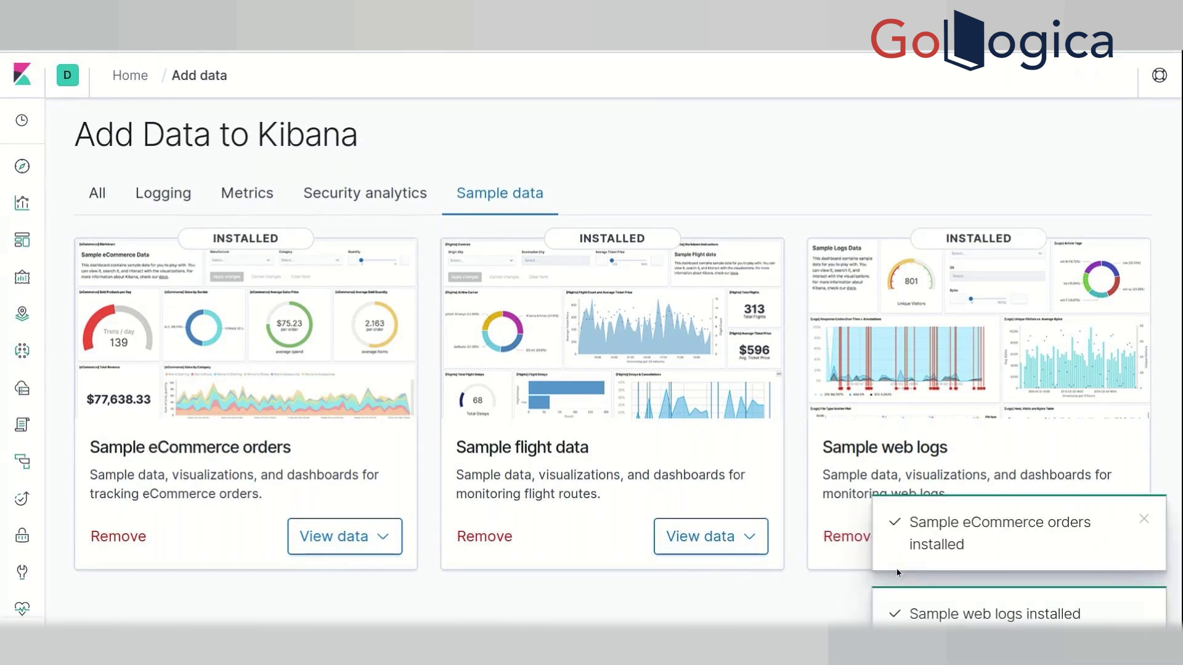
Step: Open the sample eCommerce orders dashboard and examine its controls, daily sales, gender, average price and average quantity panels
{"action": "left_click", "coordinate": [346, 536]}
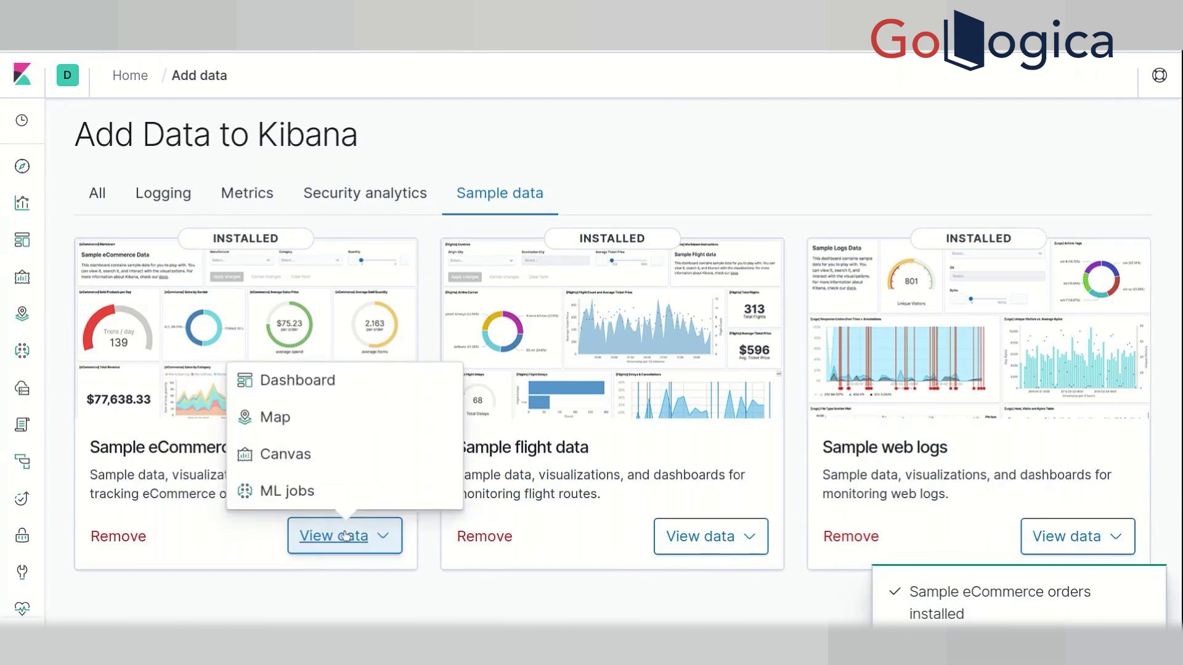
{"action": "left_click", "coordinate": [343, 395]}
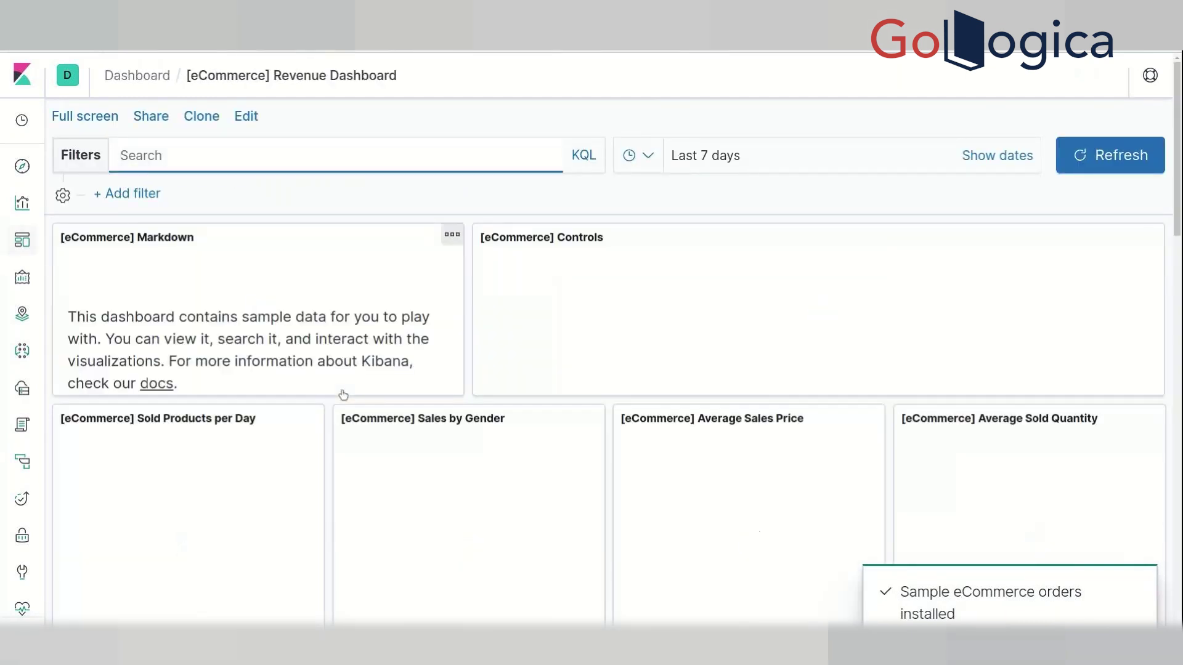
{"action": "scroll", "coordinate": [351, 398], "scroll_direction": "down", "scroll_amount": 5}
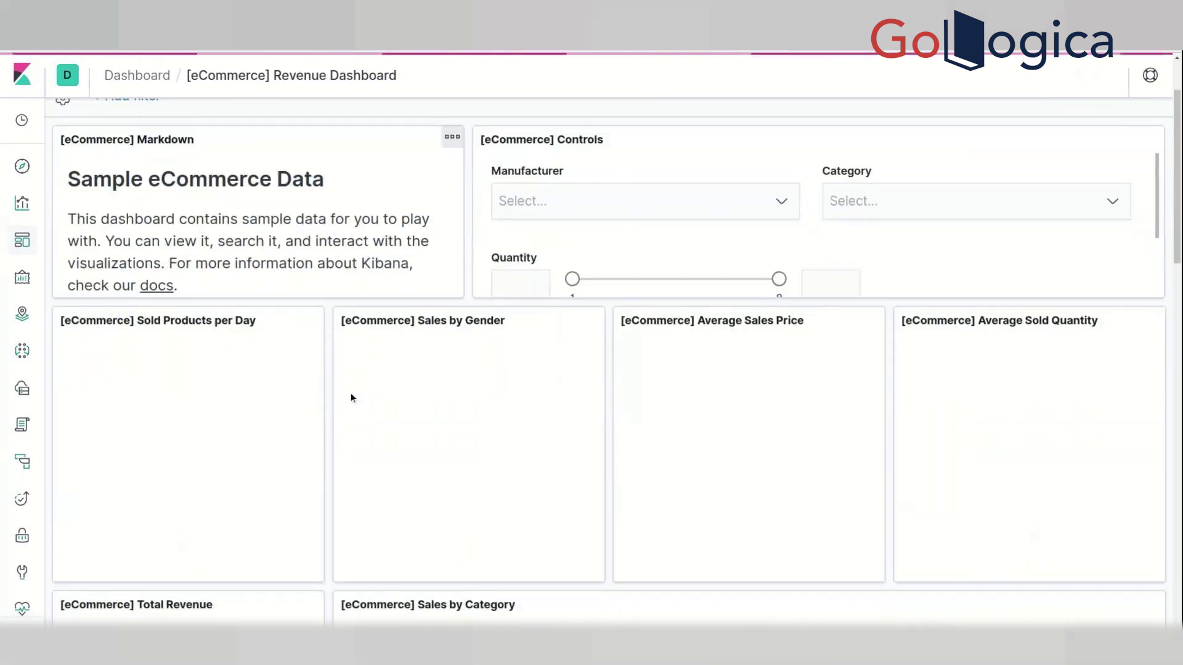
{"action": "scroll", "coordinate": [325, 387], "scroll_direction": "down", "scroll_amount": 4}
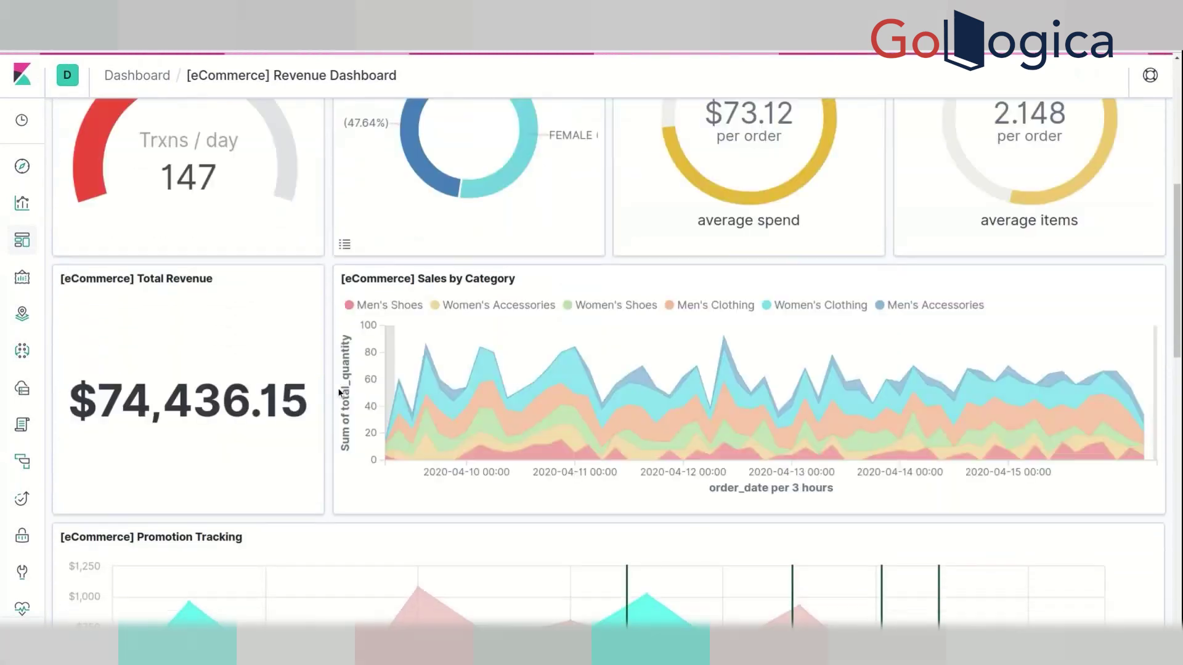
{"action": "scroll", "coordinate": [338, 388], "scroll_direction": "up", "scroll_amount": 2}
{"action": "scroll", "coordinate": [338, 388], "scroll_direction": "up", "scroll_amount": 7}
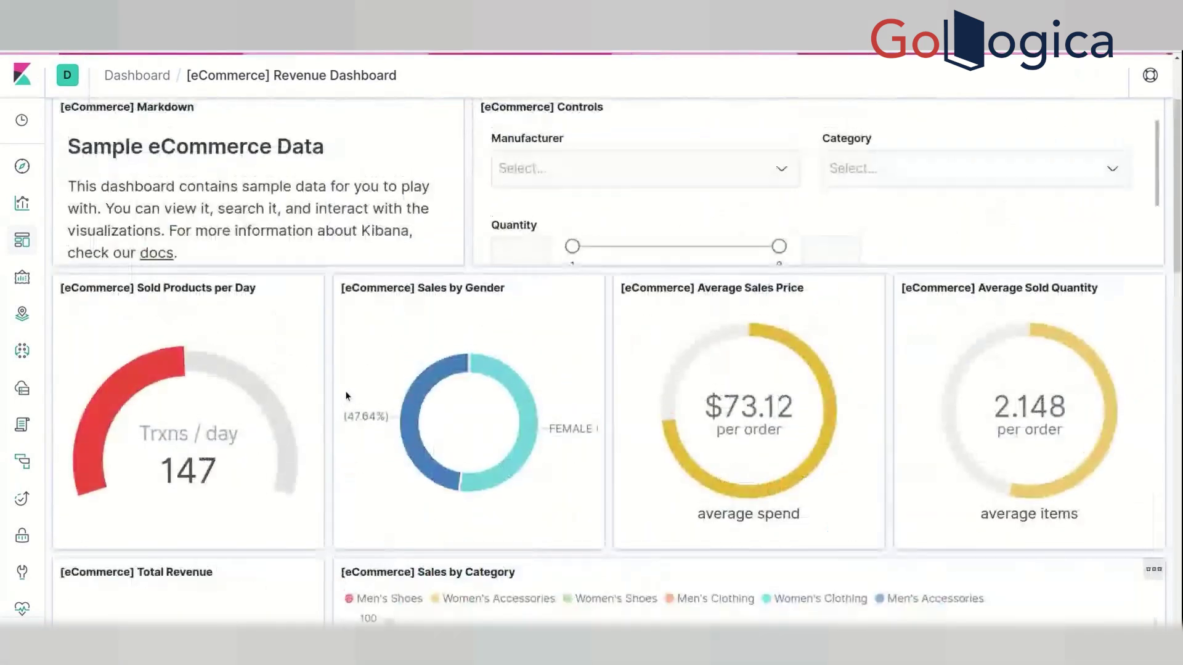
{"action": "scroll", "coordinate": [347, 391], "scroll_direction": "down", "scroll_amount": 3}
{"action": "scroll", "coordinate": [340, 391], "scroll_direction": "down", "scroll_amount": 1}
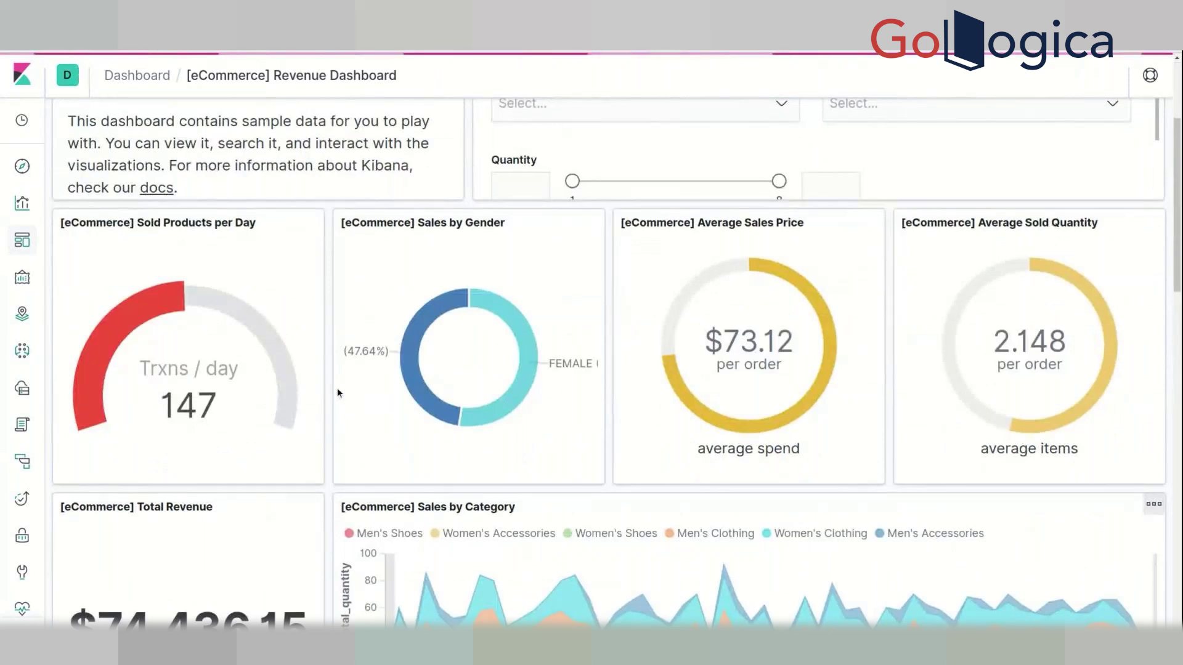
{"action": "mouse_move", "coordinate": [337, 393]}
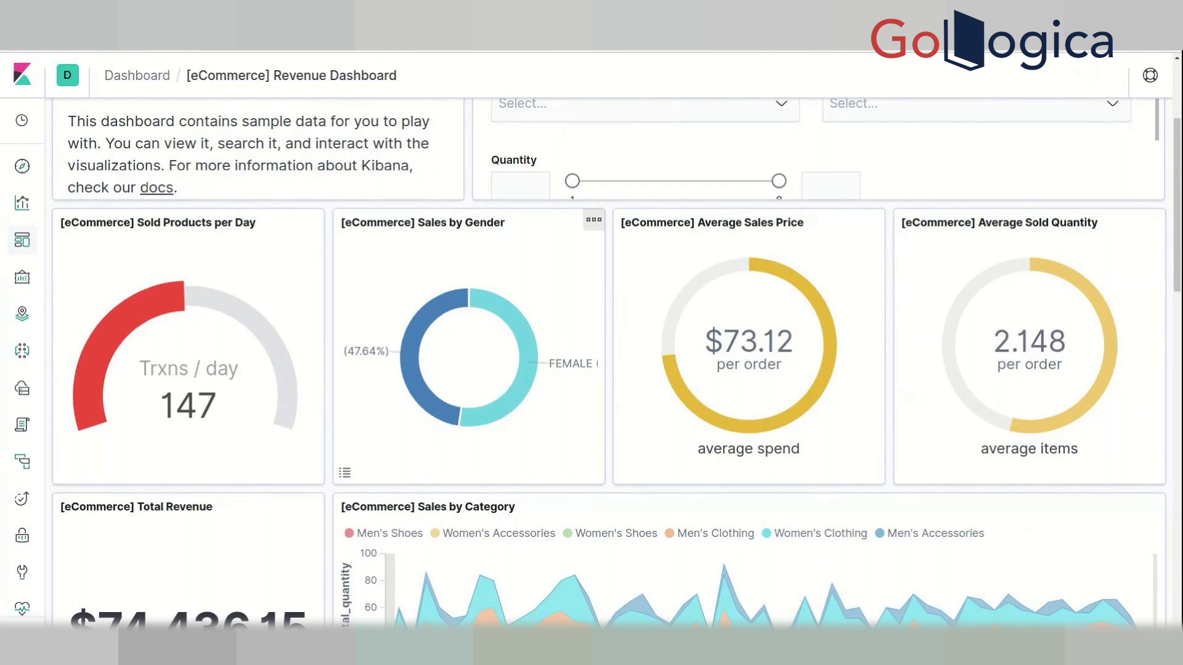
Step: Examine the eCommerce dashboard's revenue, category, promotion, region map and top-product panels, plus the orders table
{"action": "scroll", "coordinate": [341, 390], "scroll_direction": "down", "scroll_amount": 5}
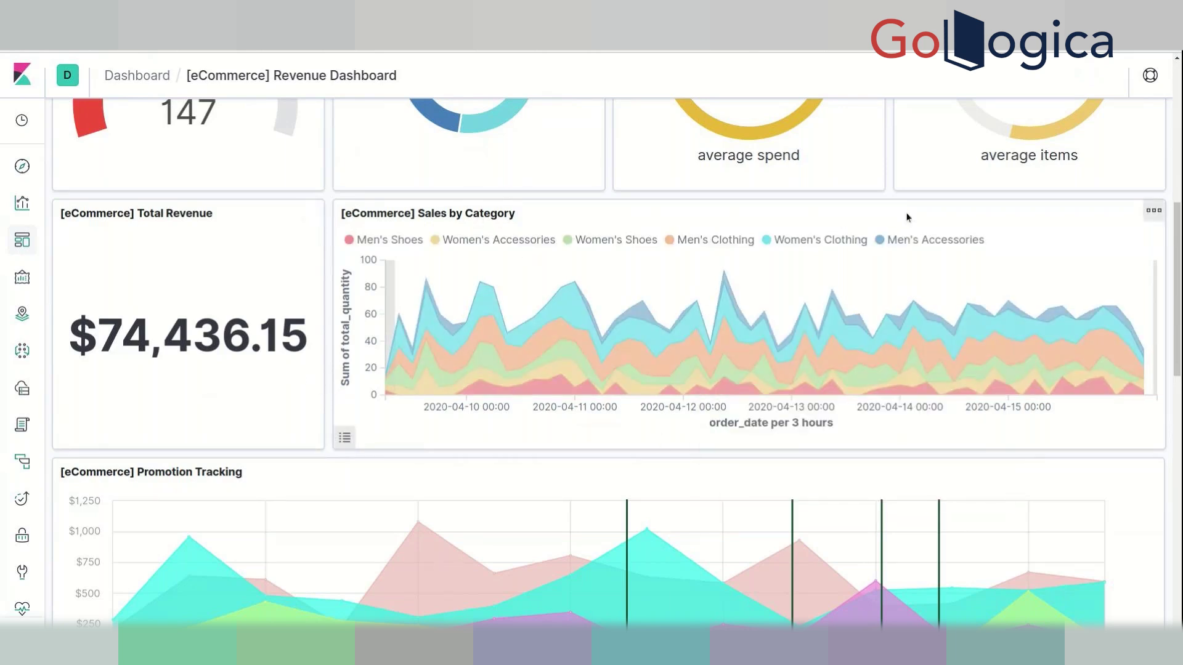
{"action": "mouse_move", "coordinate": [842, 314]}
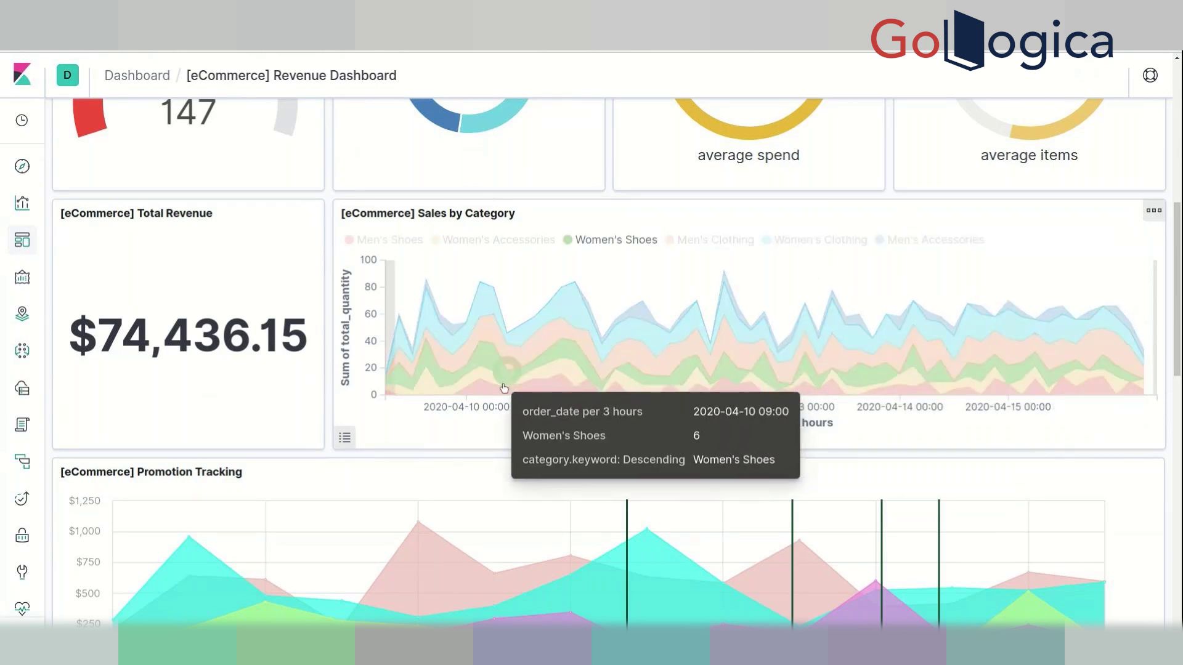
{"action": "scroll", "coordinate": [550, 397], "scroll_direction": "down", "scroll_amount": 3}
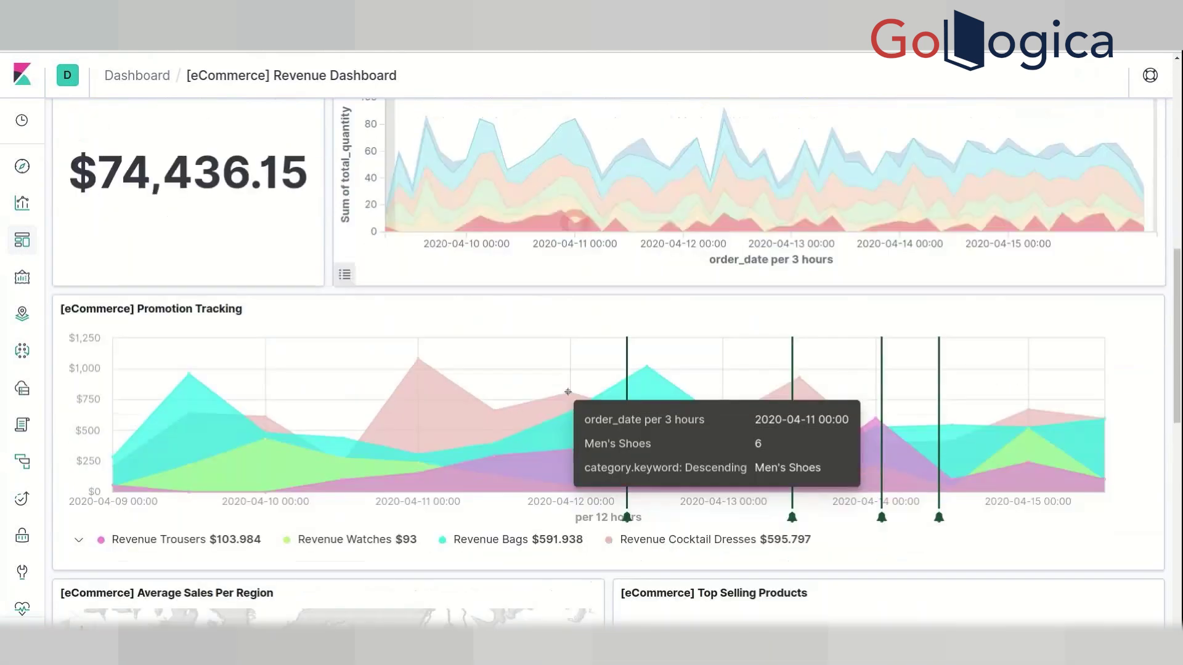
{"action": "scroll", "coordinate": [595, 550], "scroll_direction": "down", "scroll_amount": 5}
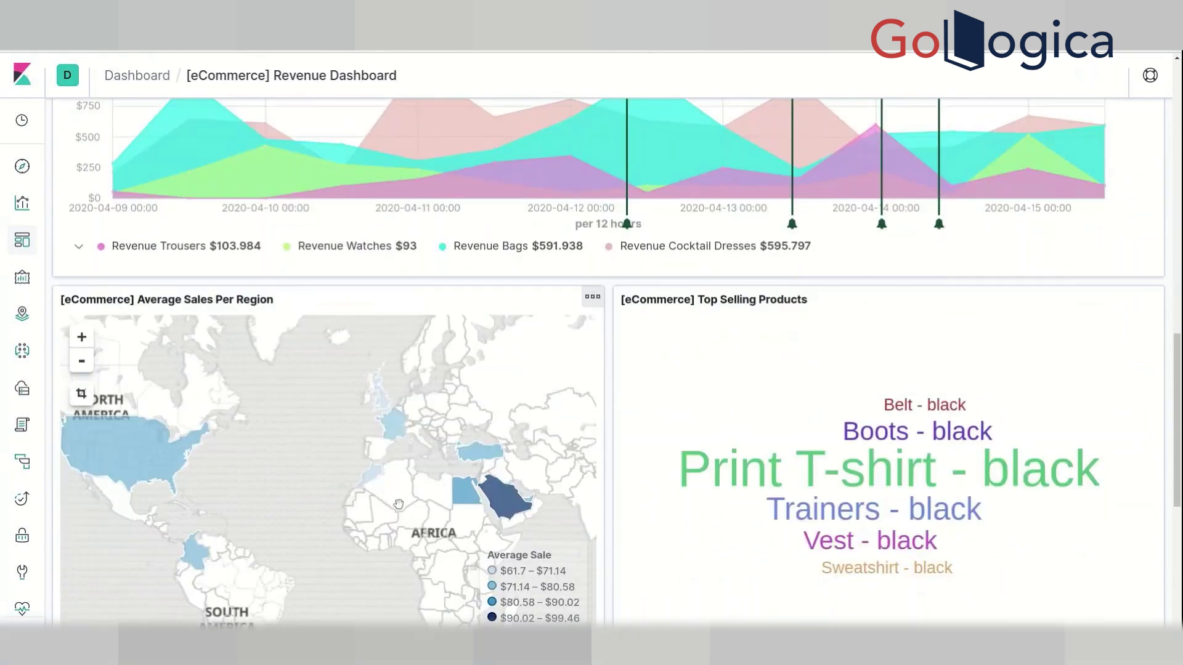
{"action": "scroll", "coordinate": [410, 600], "scroll_direction": "down", "scroll_amount": 1}
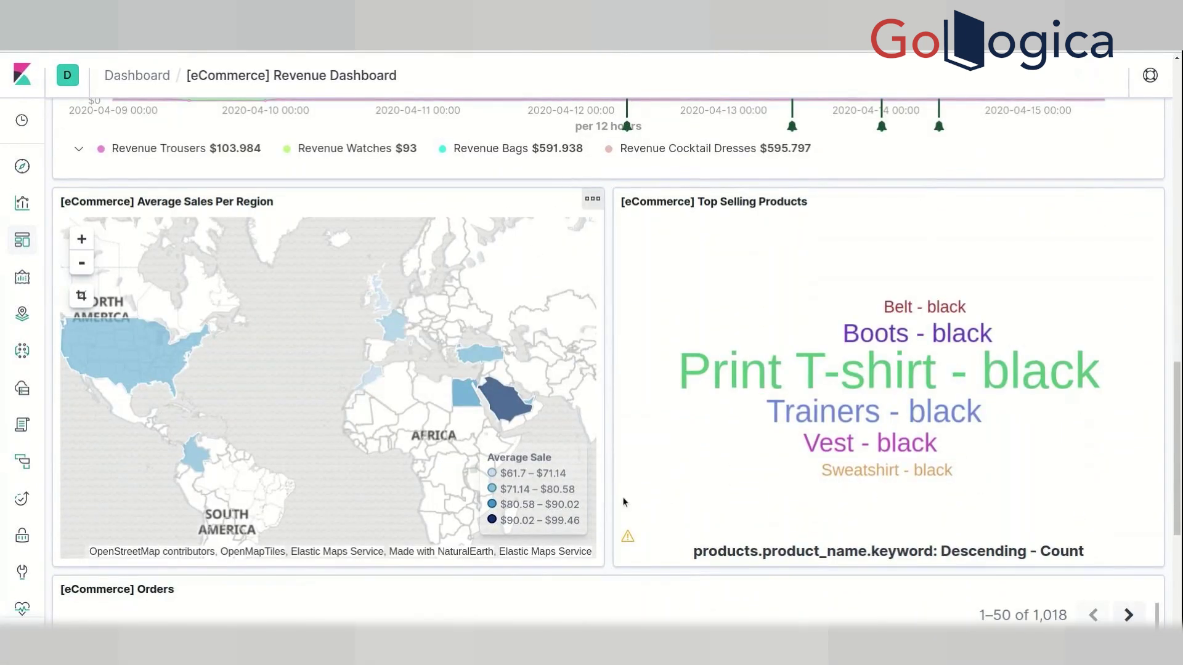
{"action": "scroll", "coordinate": [1042, 416], "scroll_direction": "down", "scroll_amount": 8}
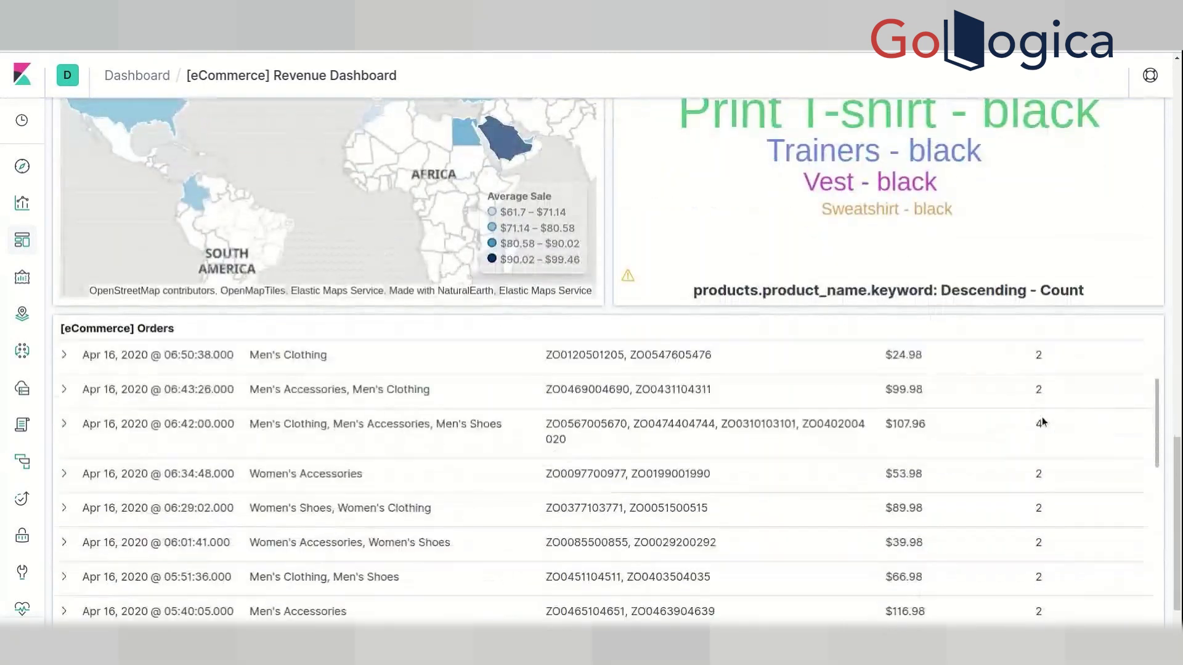
{"action": "scroll", "coordinate": [807, 493], "scroll_direction": "down", "scroll_amount": 5}
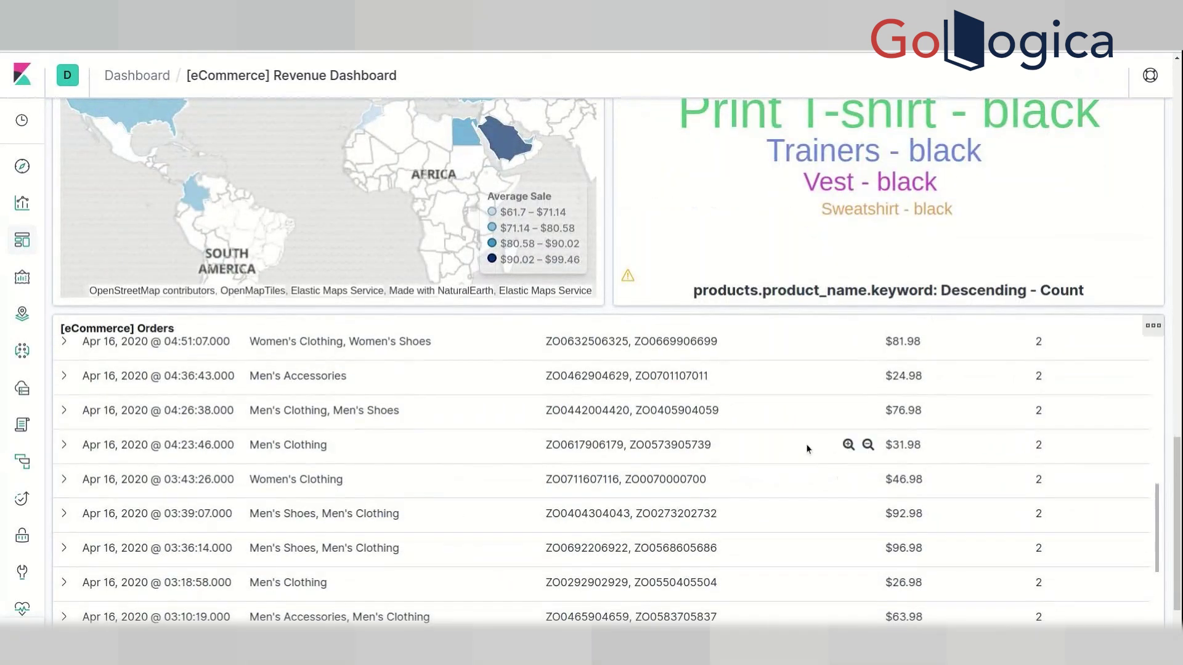
{"action": "scroll", "coordinate": [807, 449], "scroll_direction": "down", "scroll_amount": 5}
{"action": "scroll", "coordinate": [827, 445], "scroll_direction": "down", "scroll_amount": 10}
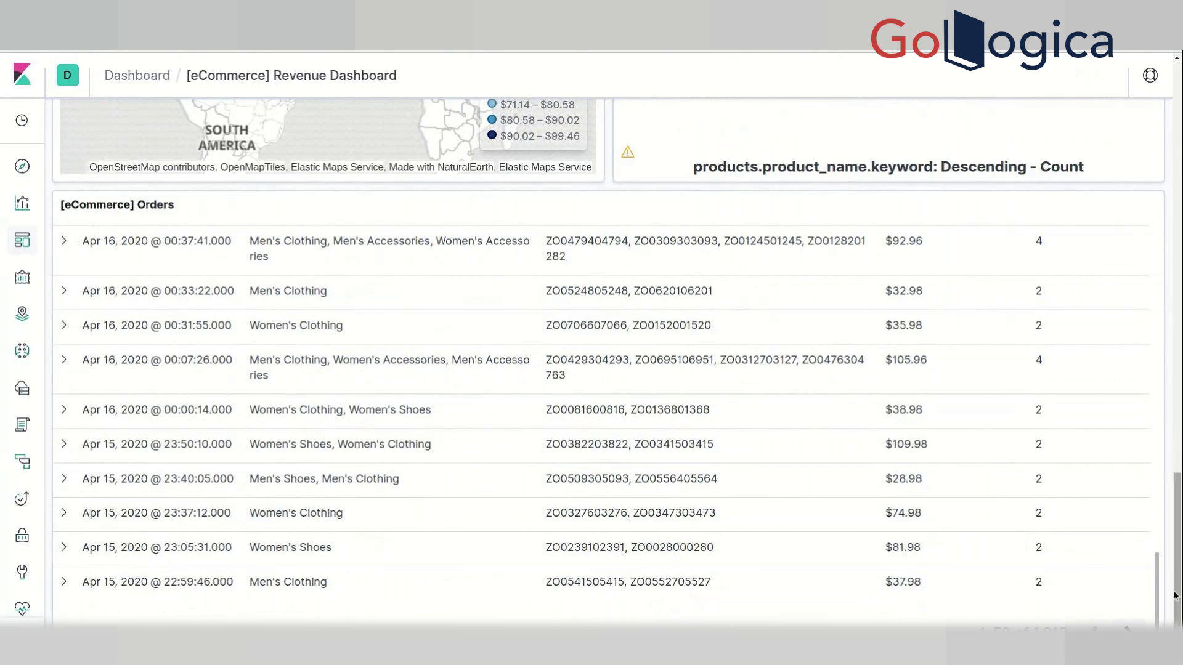
{"action": "scroll", "coordinate": [1124, 197], "scroll_direction": "up", "scroll_amount": 10}
{"action": "scroll", "coordinate": [1124, 197], "scroll_direction": "up", "scroll_amount": 2}
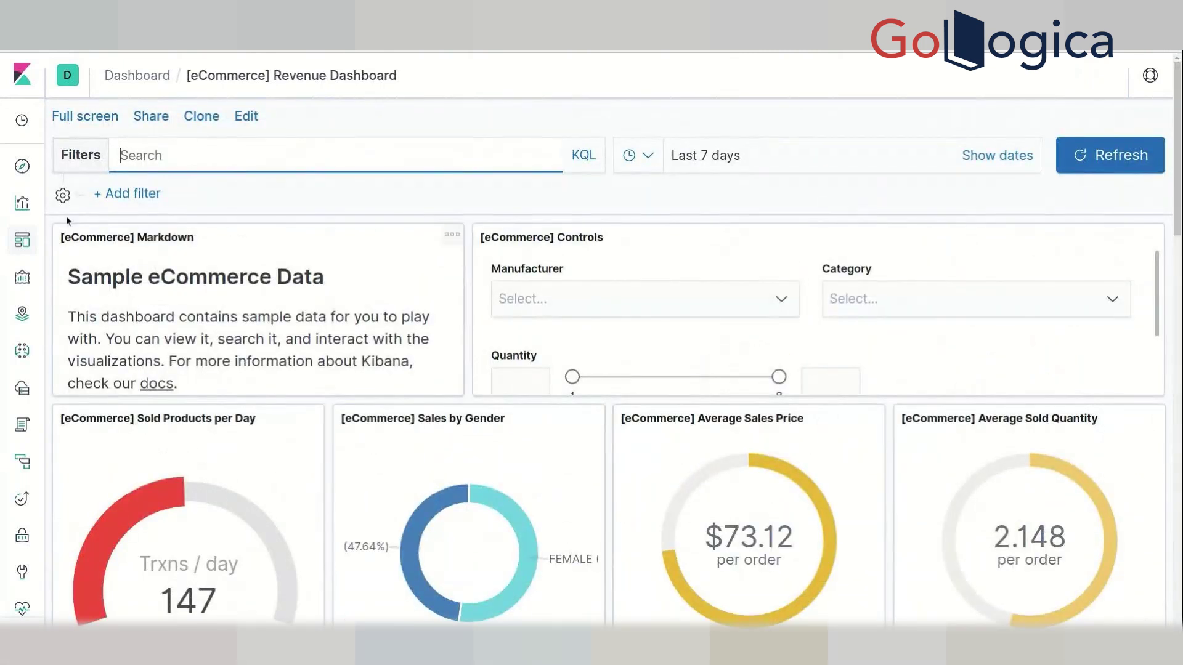
Step: Return to the dashboards list and open the [Logs] Web Traffic dashboard to view its panels
{"action": "left_click", "coordinate": [8, 240]}
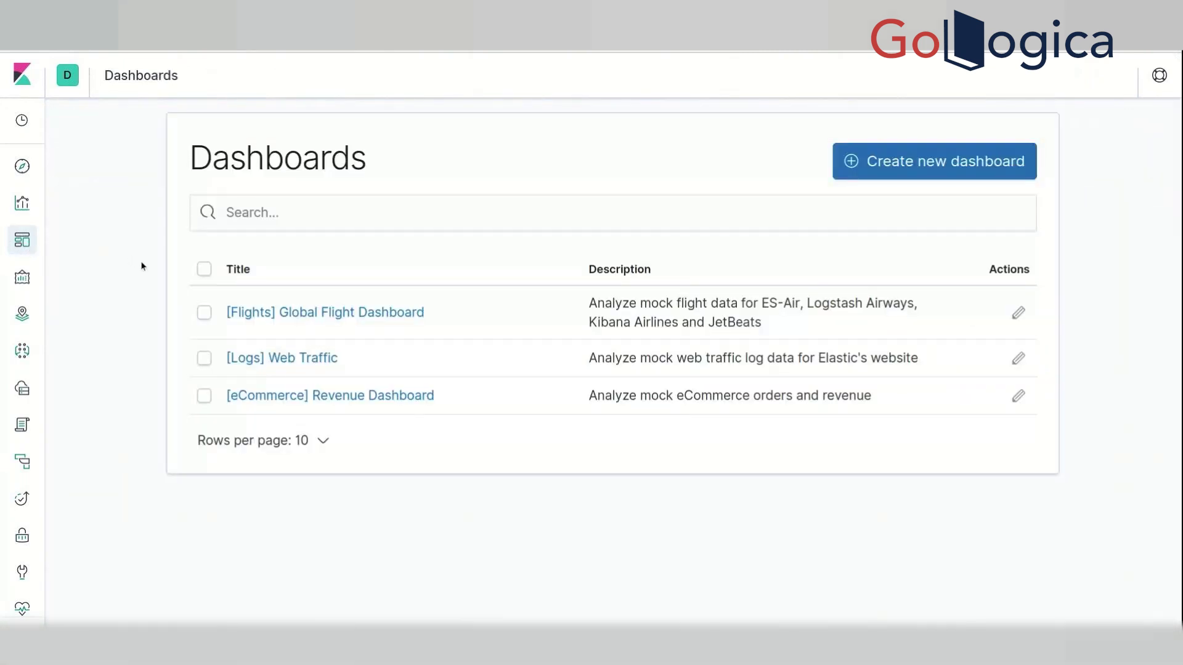
{"action": "left_click", "coordinate": [296, 359]}
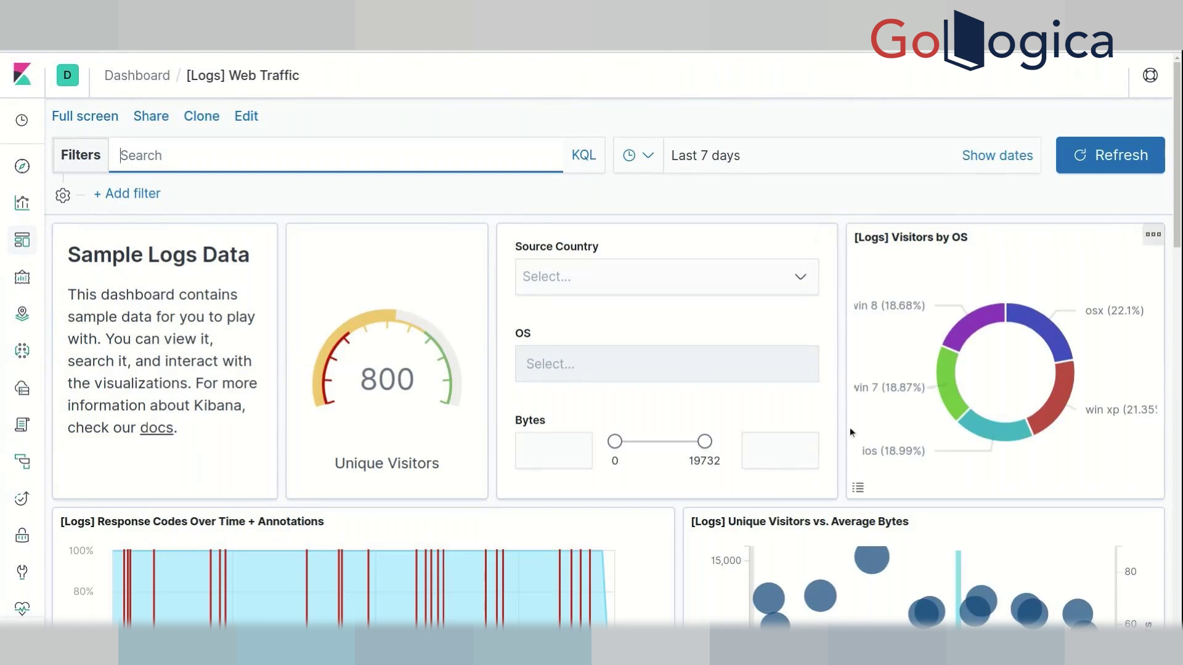
{"action": "scroll", "coordinate": [843, 426], "scroll_direction": "down", "scroll_amount": 2}
{"action": "scroll", "coordinate": [844, 430], "scroll_direction": "down", "scroll_amount": 1}
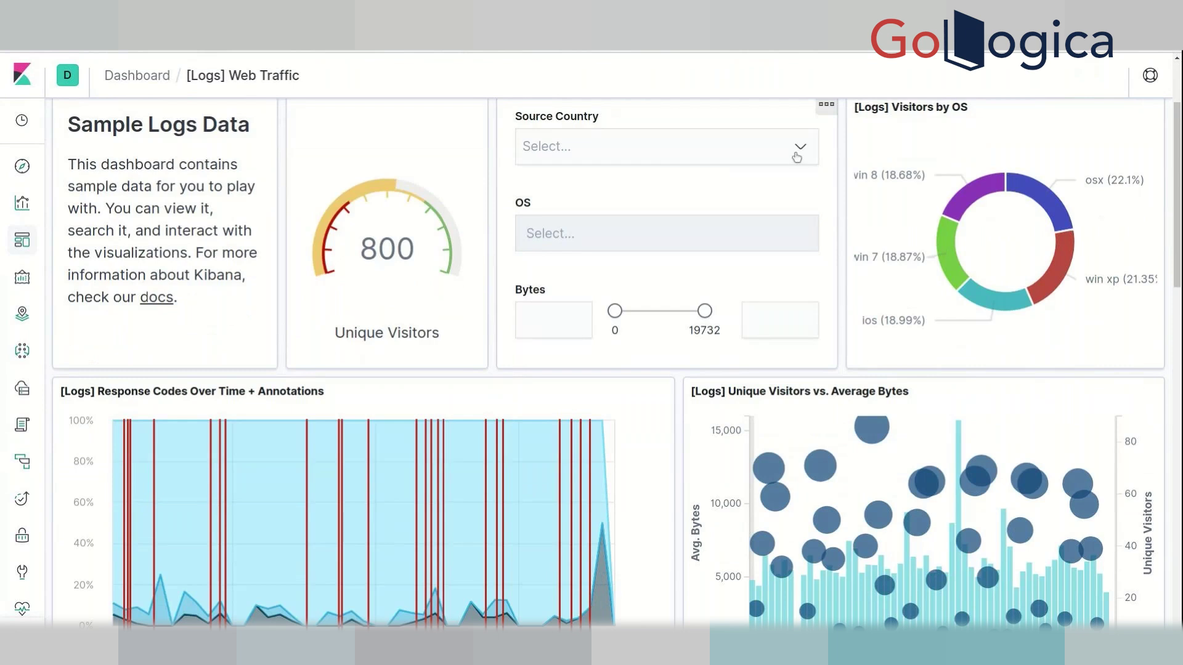
Step: Filter the [Logs] Web Traffic dashboard to the source country IN
{"action": "left_click", "coordinate": [800, 151]}
{"action": "left_click", "coordinate": [800, 151]}
{"action": "left_click", "coordinate": [799, 150]}
{"action": "scroll", "coordinate": [746, 250], "scroll_direction": "down", "scroll_amount": 3}
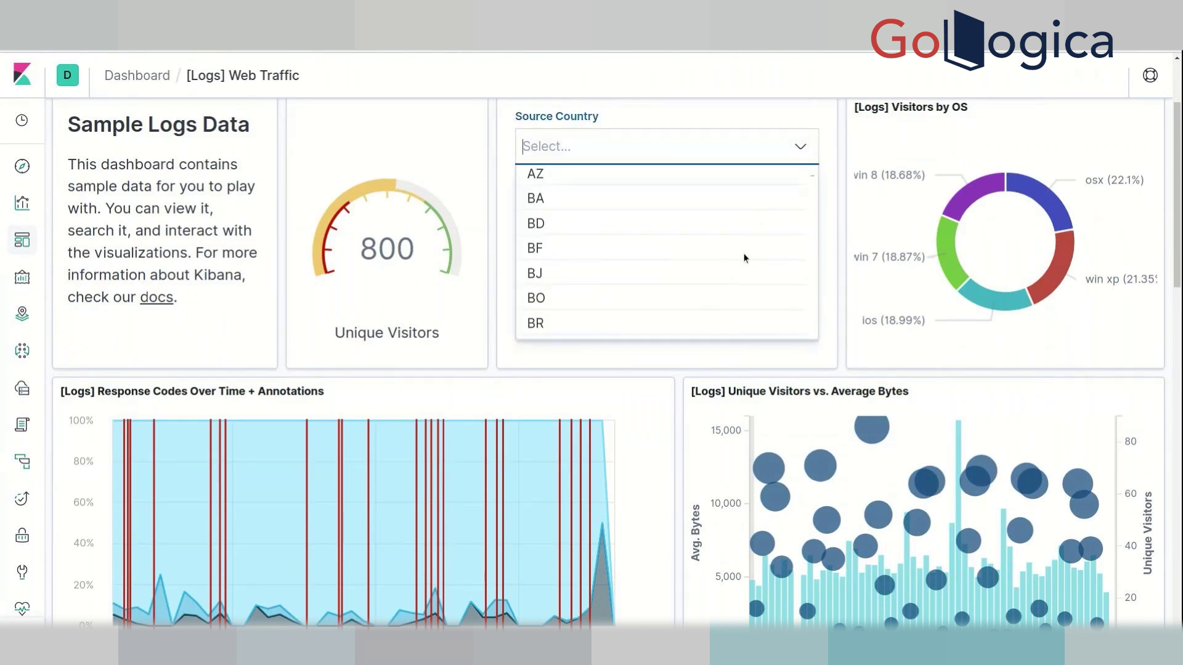
{"action": "scroll", "coordinate": [743, 258], "scroll_direction": "down", "scroll_amount": 10}
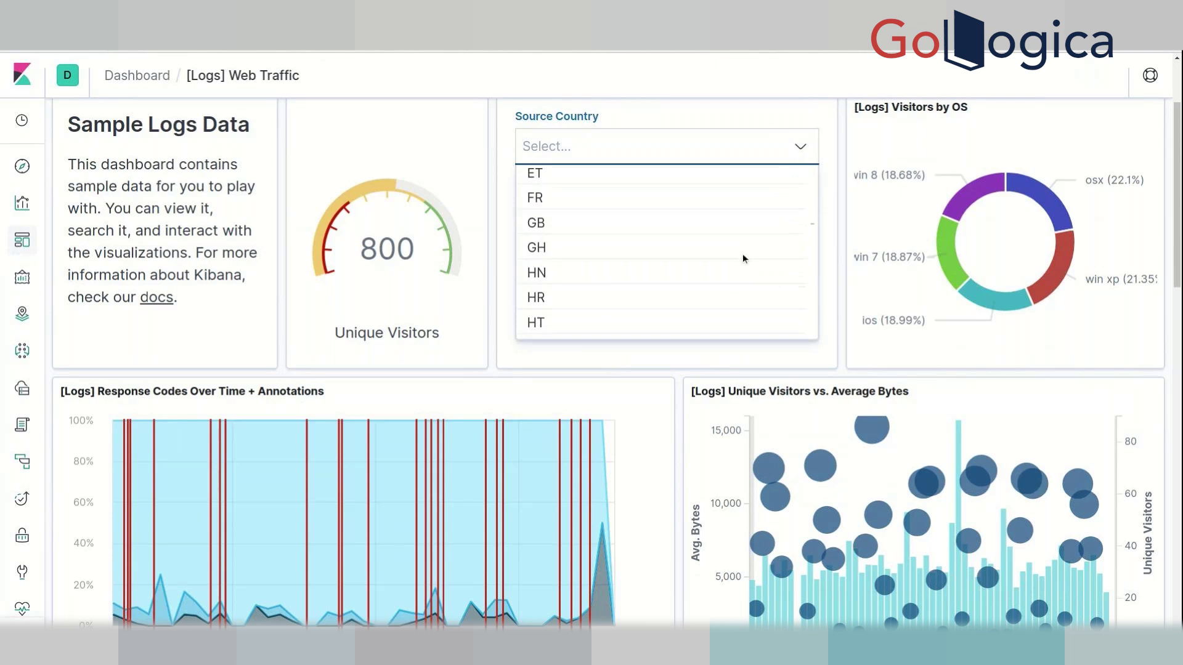
{"action": "scroll", "coordinate": [707, 272], "scroll_direction": "down", "scroll_amount": 8}
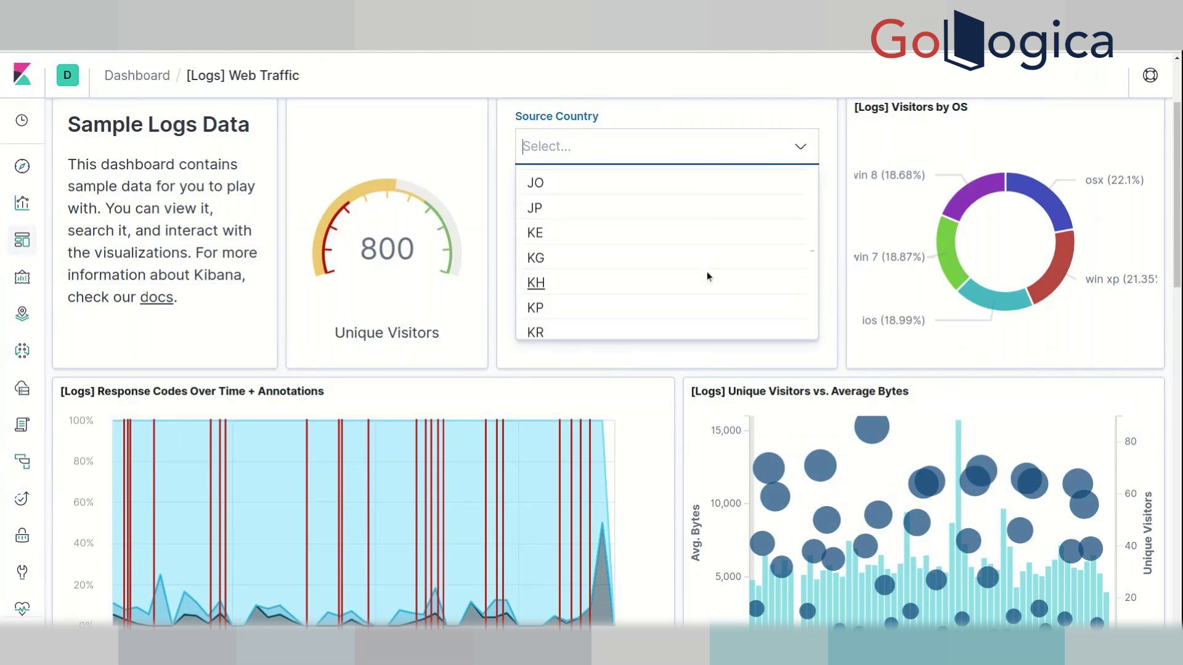
{"action": "scroll", "coordinate": [708, 276], "scroll_direction": "up", "scroll_amount": 8}
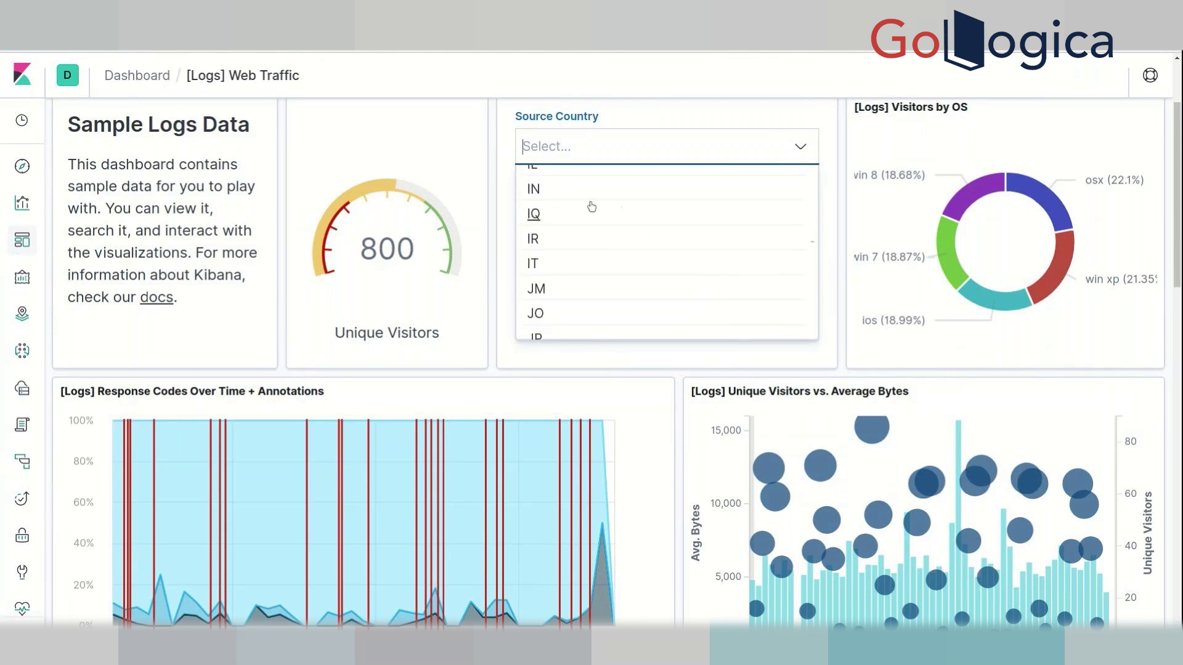
{"action": "left_click", "coordinate": [590, 192]}
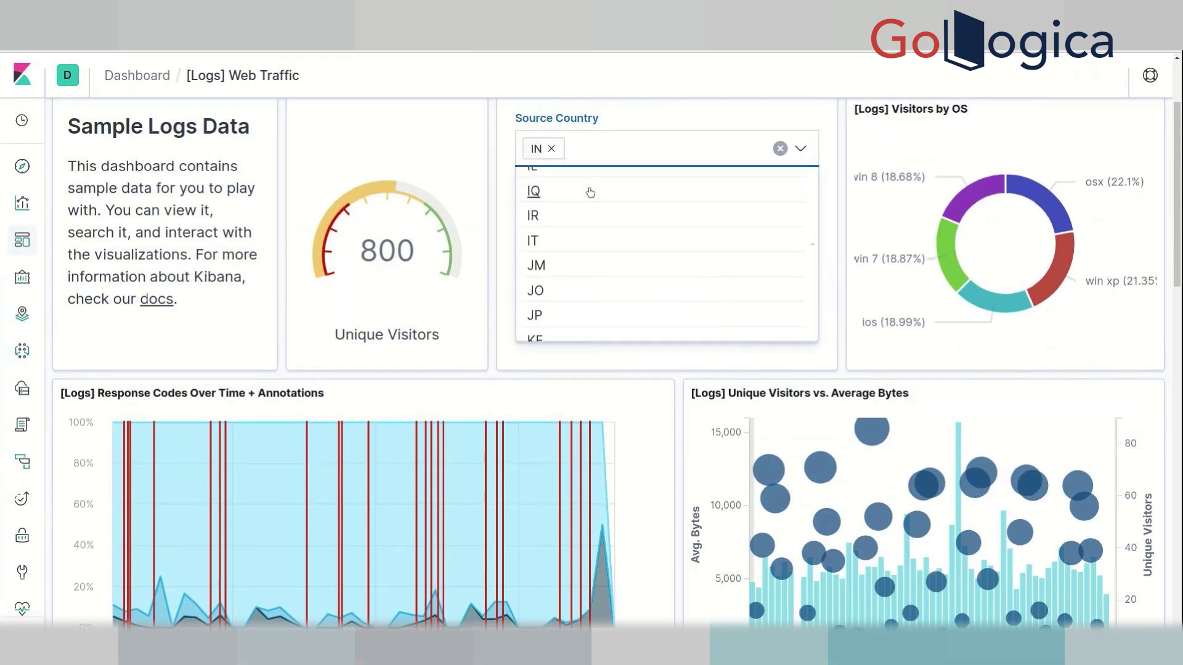
Step: Examine the response code, scatter plot, heatmap, Sankey and Unique Visitors by Country panels for source country IN
{"action": "scroll", "coordinate": [711, 442], "scroll_direction": "down", "scroll_amount": 3}
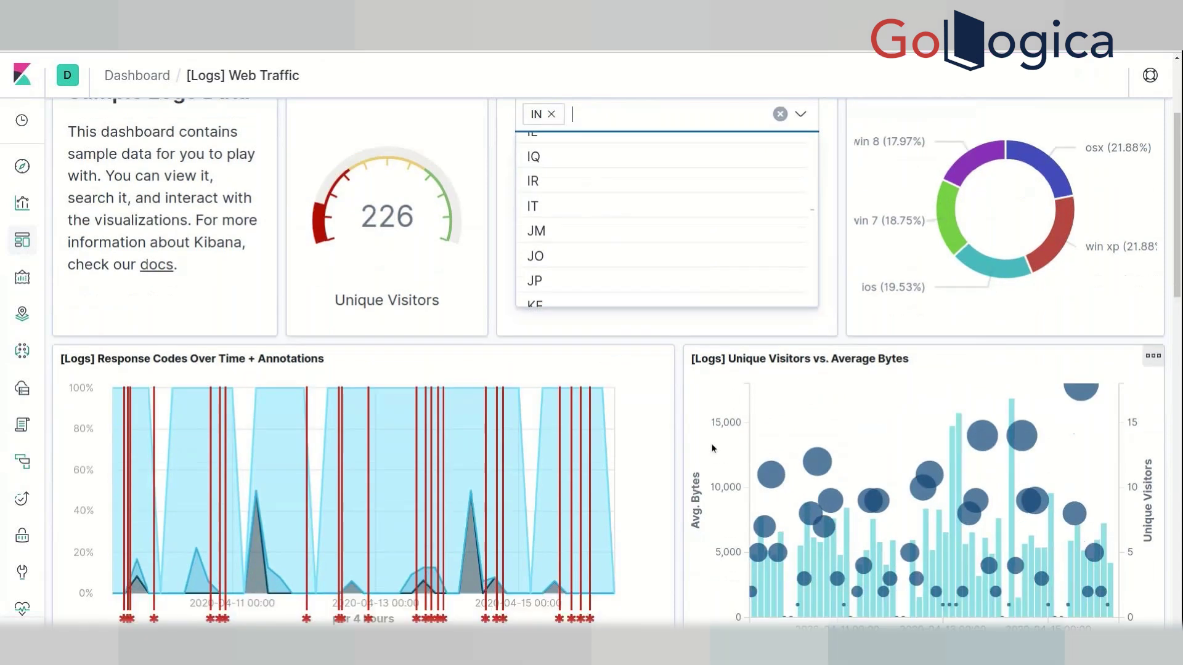
{"action": "scroll", "coordinate": [298, 533], "scroll_direction": "down", "scroll_amount": 3}
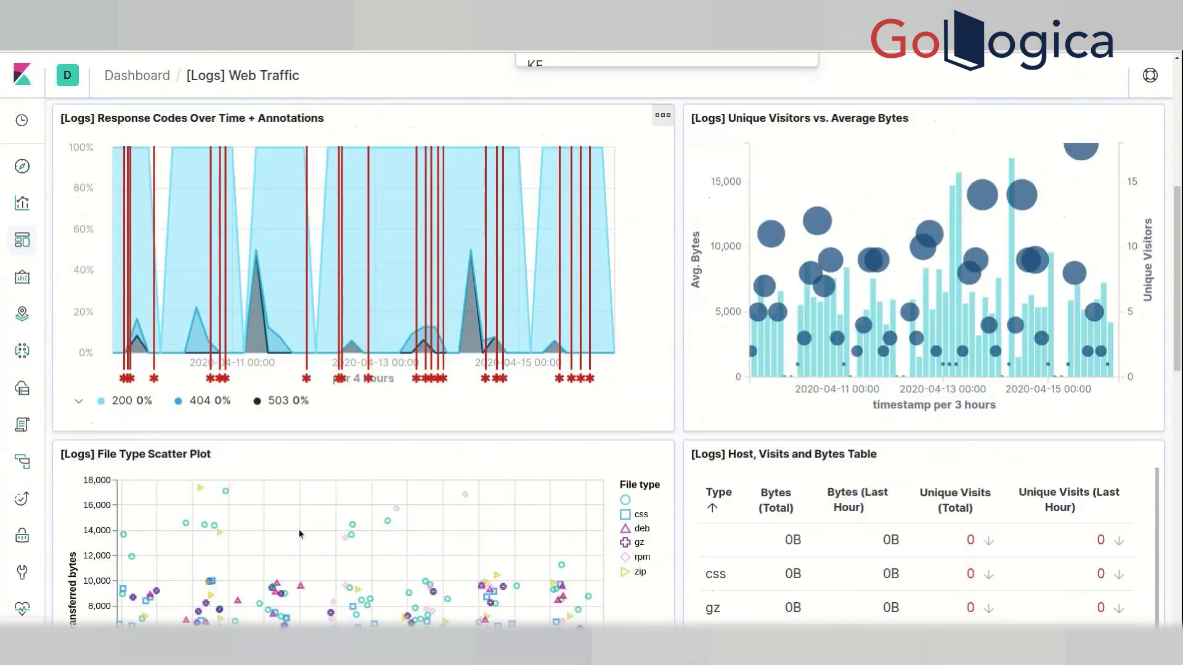
{"action": "scroll", "coordinate": [298, 534], "scroll_direction": "down", "scroll_amount": 12}
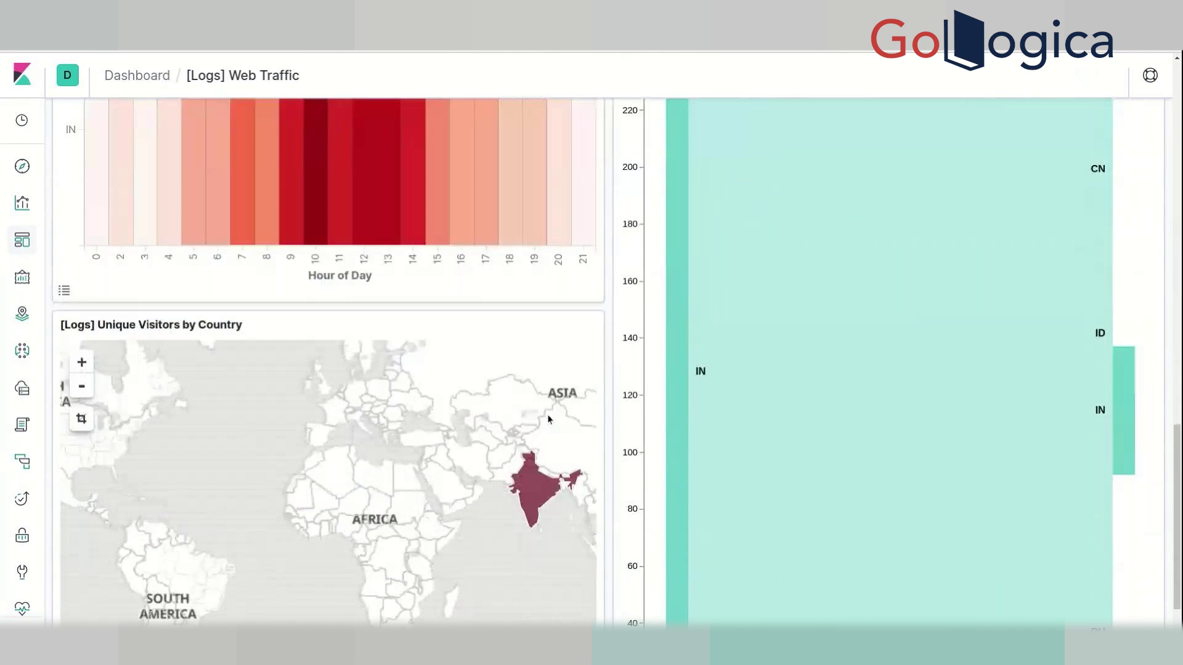
{"action": "mouse_move", "coordinate": [530, 477]}
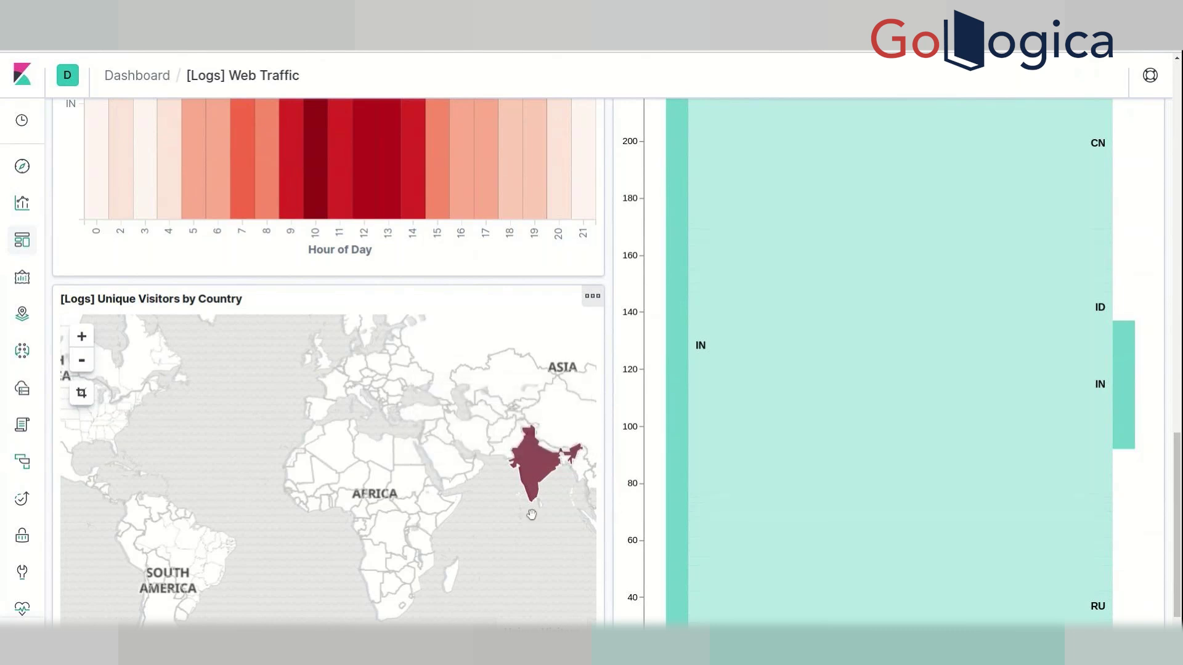
{"action": "scroll", "coordinate": [595, 426], "scroll_direction": "up", "scroll_amount": 7}
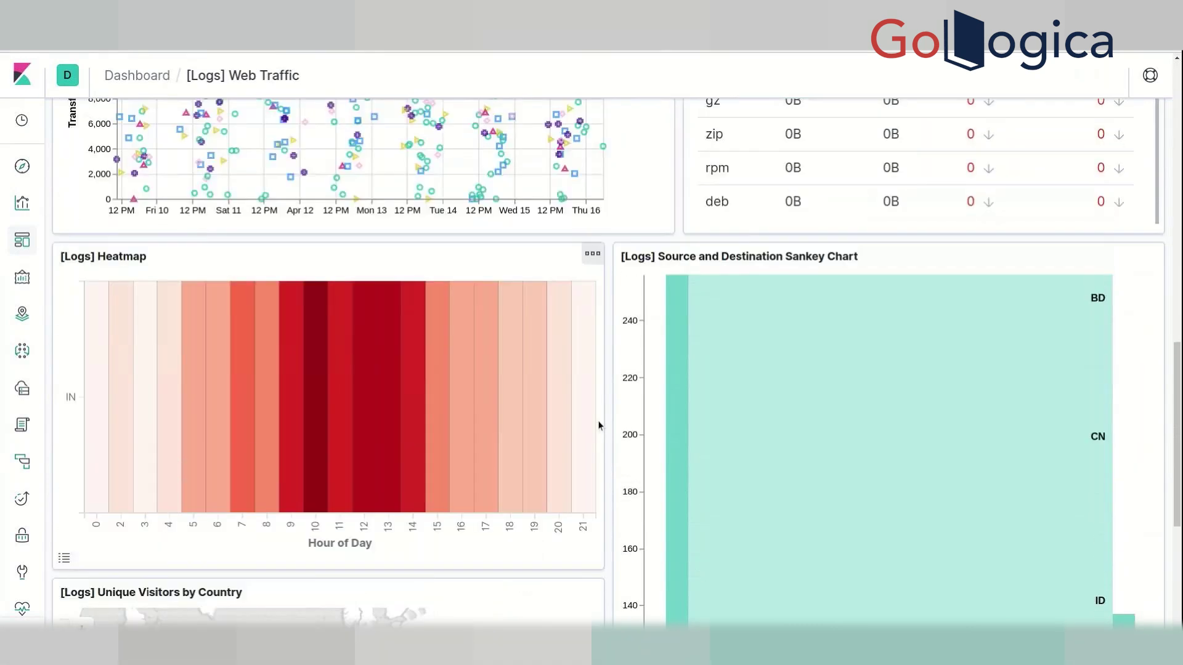
Step: Add JP as a second source country and view Japan's details on the Unique Visitors by Country map
{"action": "scroll", "coordinate": [598, 426], "scroll_direction": "up", "scroll_amount": 12}
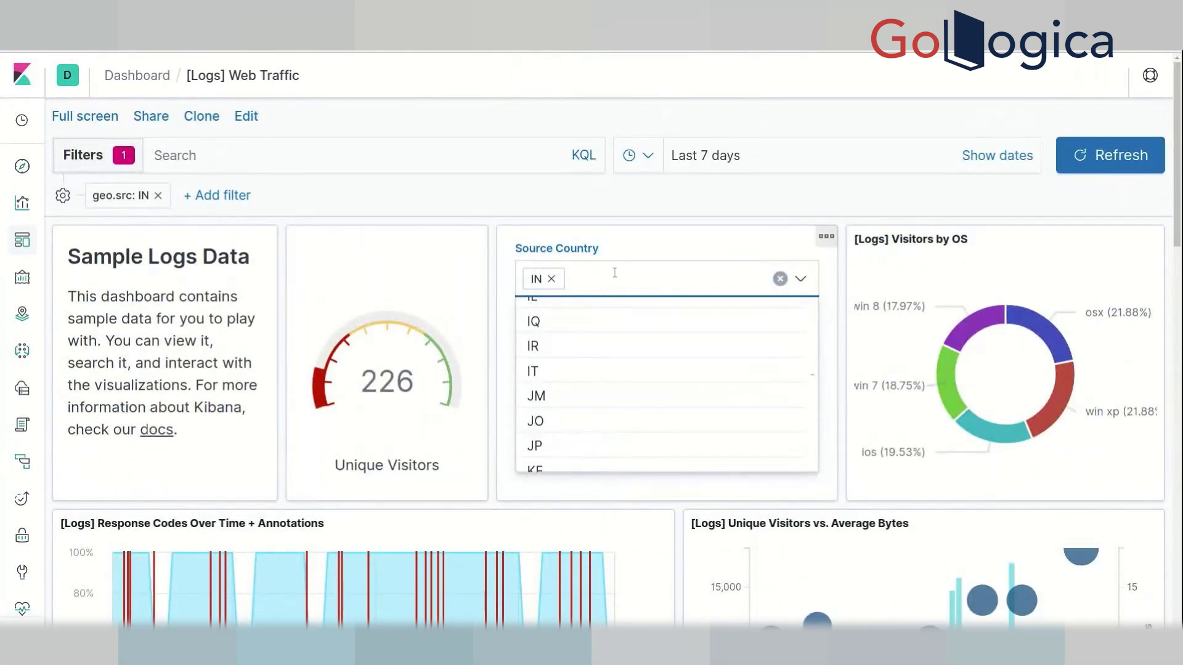
{"action": "left_click", "coordinate": [570, 443]}
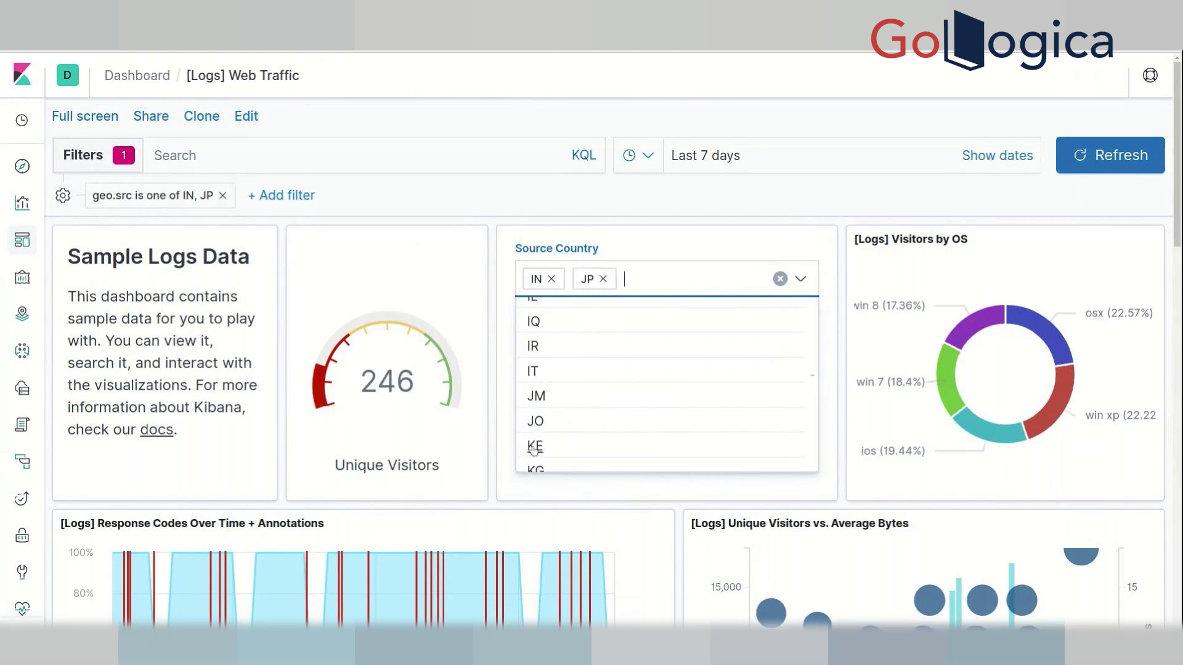
{"action": "scroll", "coordinate": [533, 448], "scroll_direction": "down", "scroll_amount": 15}
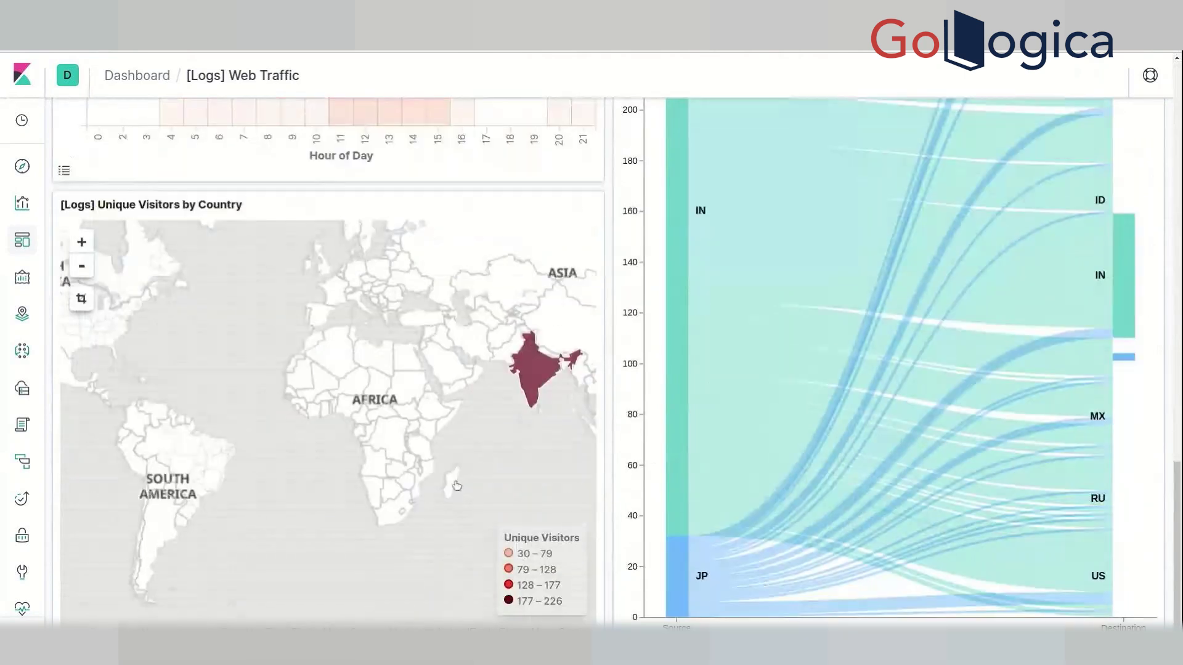
{"action": "left_click_drag", "start_coordinate": [456, 468], "coordinate": [332, 442]}
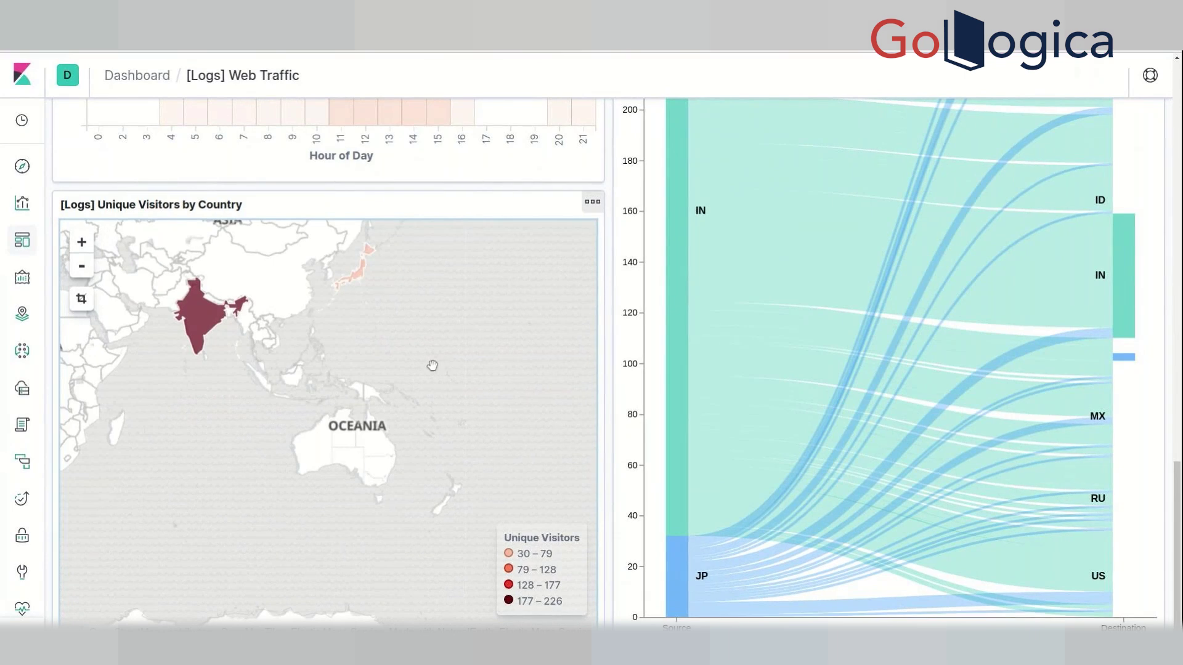
{"action": "left_click_drag", "start_coordinate": [377, 305], "coordinate": [411, 374]}
{"action": "scroll", "coordinate": [398, 354], "scroll_direction": "up", "scroll_amount": 1}
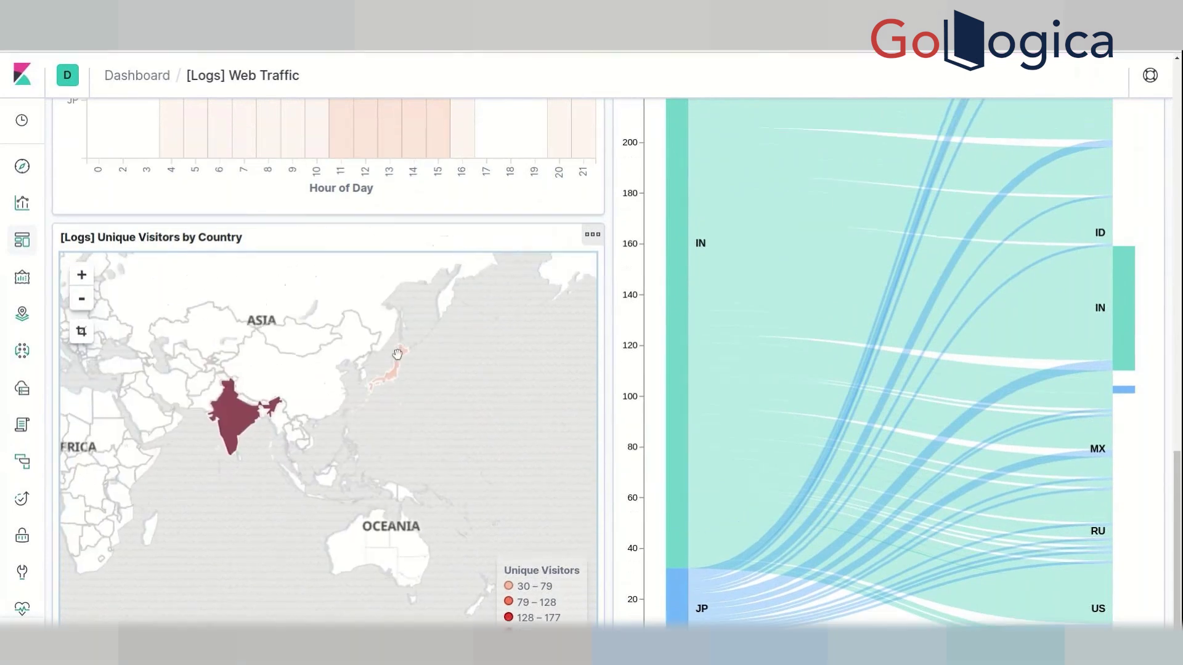
{"action": "mouse_move", "coordinate": [392, 364]}
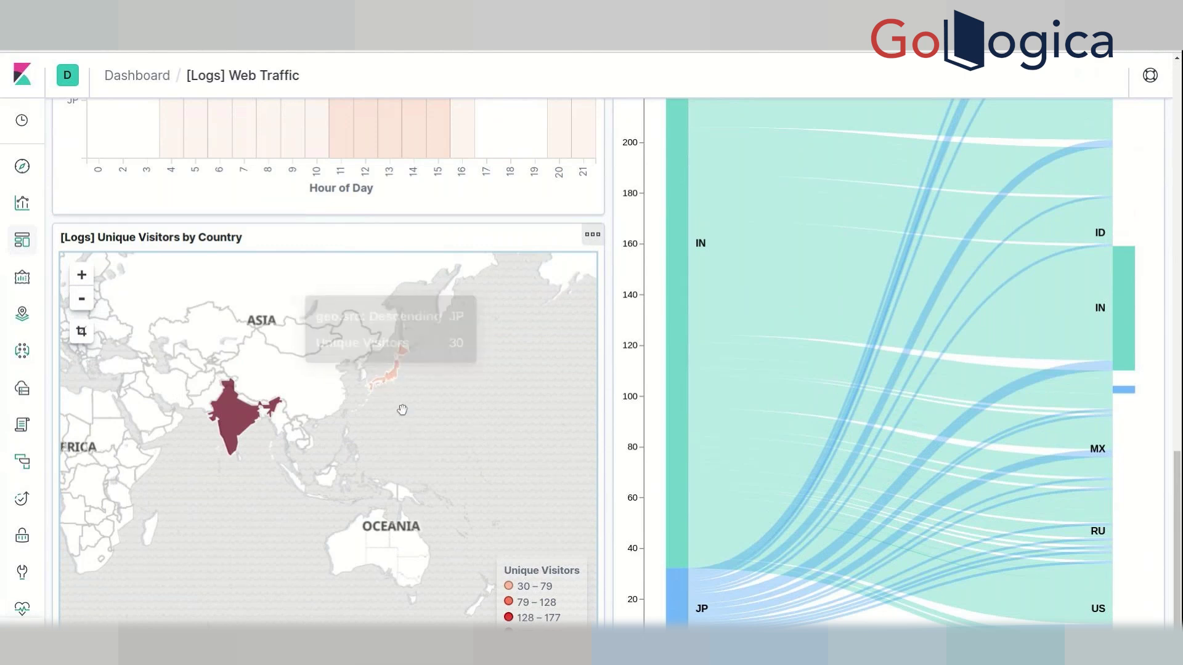
Step: Examine the filtered unique visitors, Visitors by OS, response codes, average bytes, file type scatter plot and host table panels
{"action": "scroll", "coordinate": [640, 326], "scroll_direction": "up", "scroll_amount": 10}
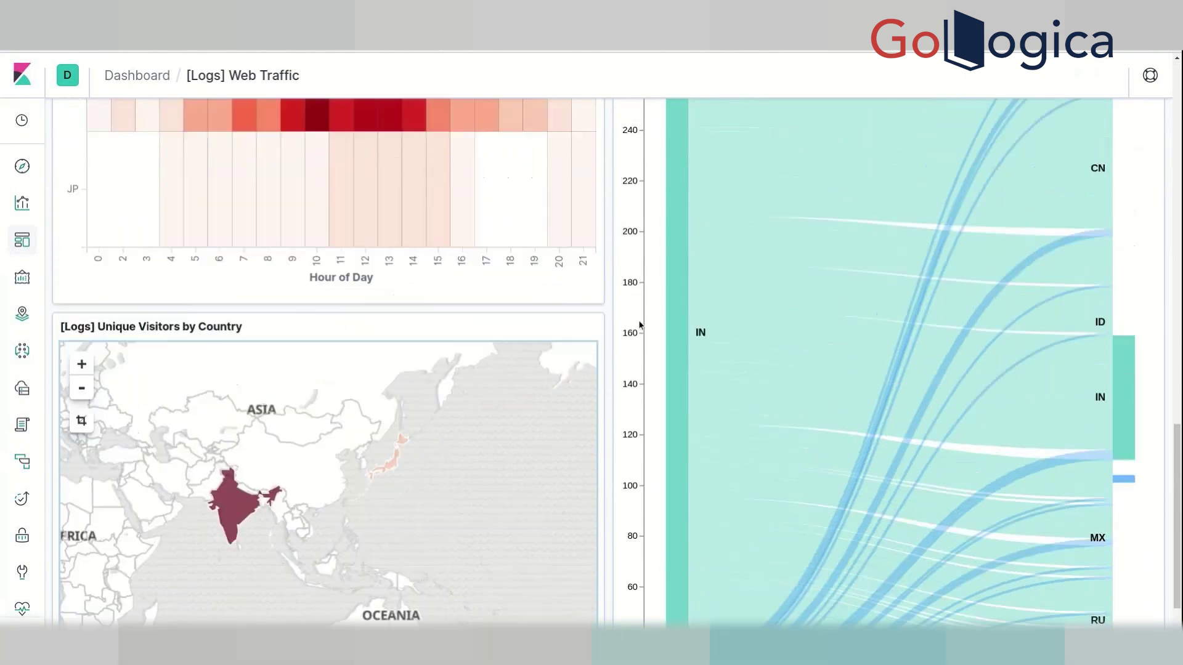
{"action": "scroll", "coordinate": [628, 331], "scroll_direction": "up", "scroll_amount": 10}
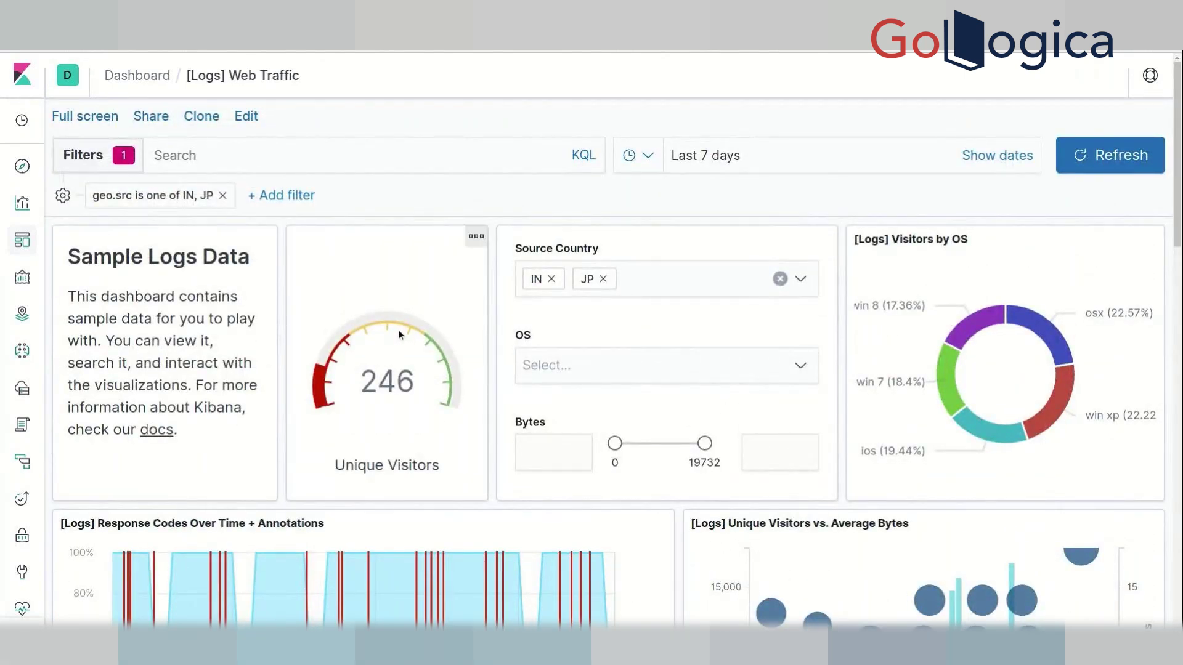
{"action": "mouse_move", "coordinate": [954, 349]}
{"action": "scroll", "coordinate": [954, 349], "scroll_direction": "down", "scroll_amount": 1}
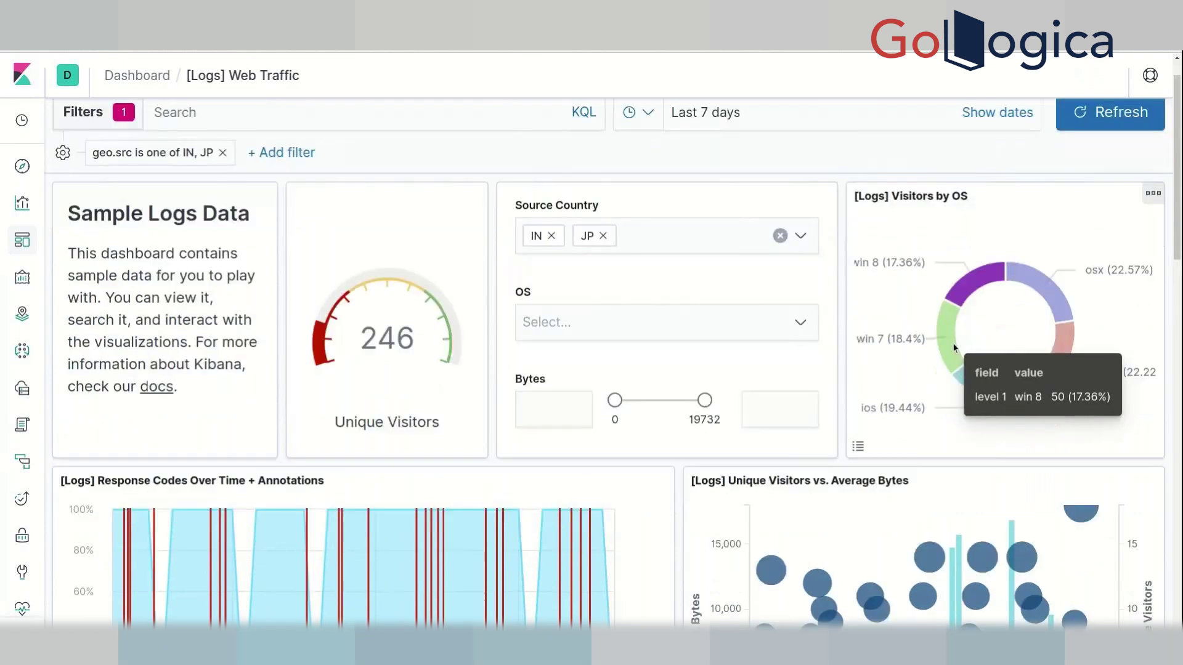
{"action": "scroll", "coordinate": [954, 349], "scroll_direction": "down", "scroll_amount": 5}
{"action": "mouse_move", "coordinate": [825, 285]}
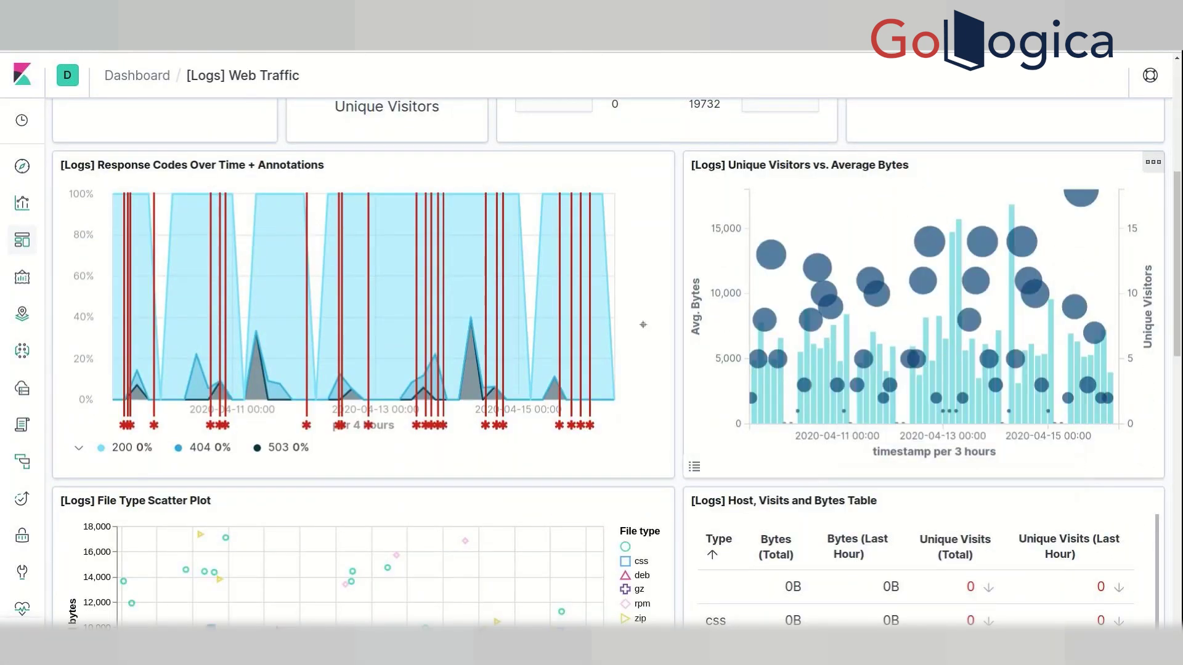
{"action": "scroll", "coordinate": [490, 378], "scroll_direction": "down", "scroll_amount": 1}
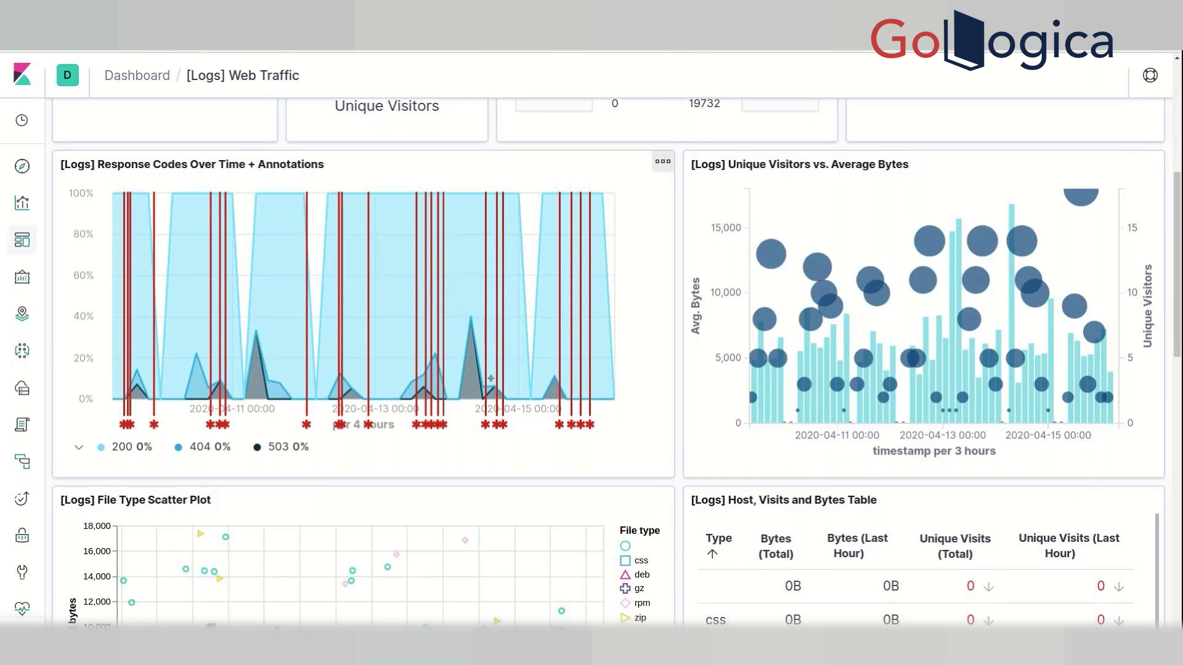
{"action": "scroll", "coordinate": [831, 429], "scroll_direction": "down", "scroll_amount": 3}
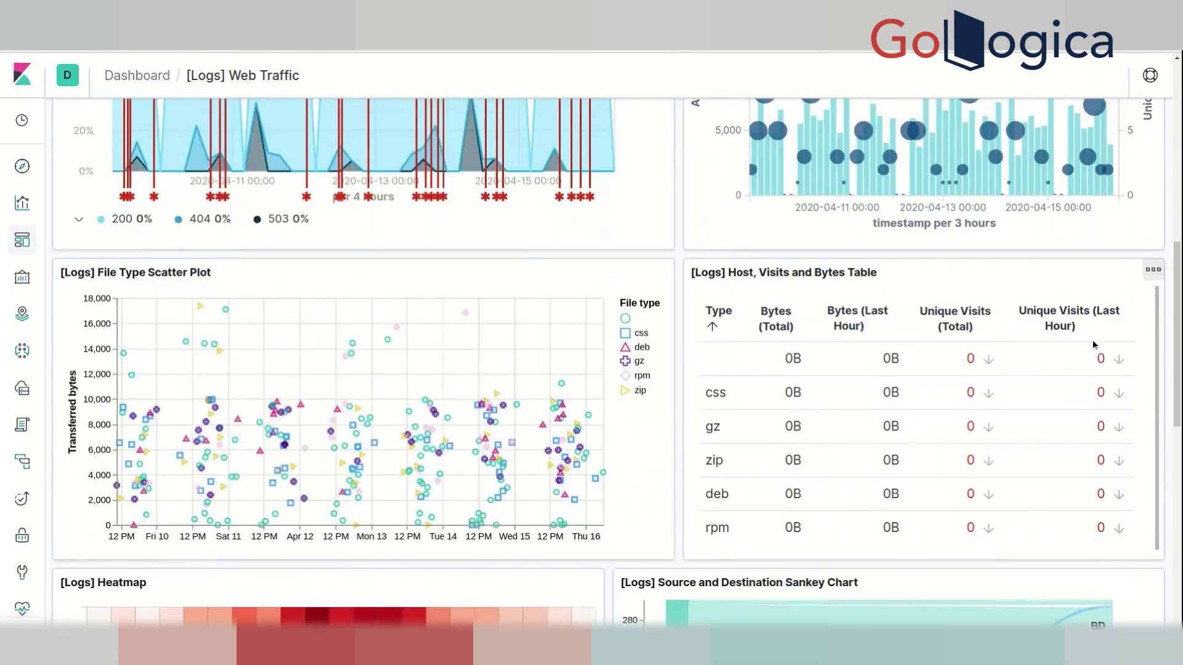
{"action": "scroll", "coordinate": [487, 296], "scroll_direction": "down", "scroll_amount": 3}
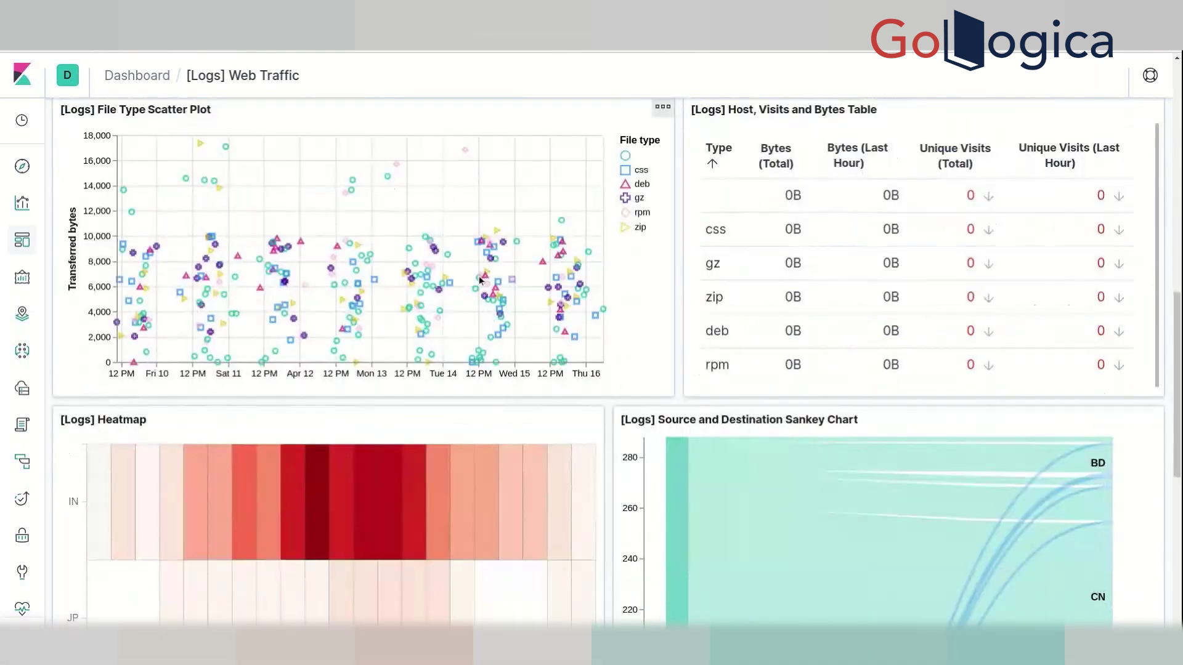
Step: Examine the filtered heatmap by hour of day, the source and destination Sankey chart and the visitors by country map
{"action": "scroll", "coordinate": [449, 178], "scroll_direction": "down", "scroll_amount": 4}
{"action": "scroll", "coordinate": [470, 184], "scroll_direction": "down", "scroll_amount": 1}
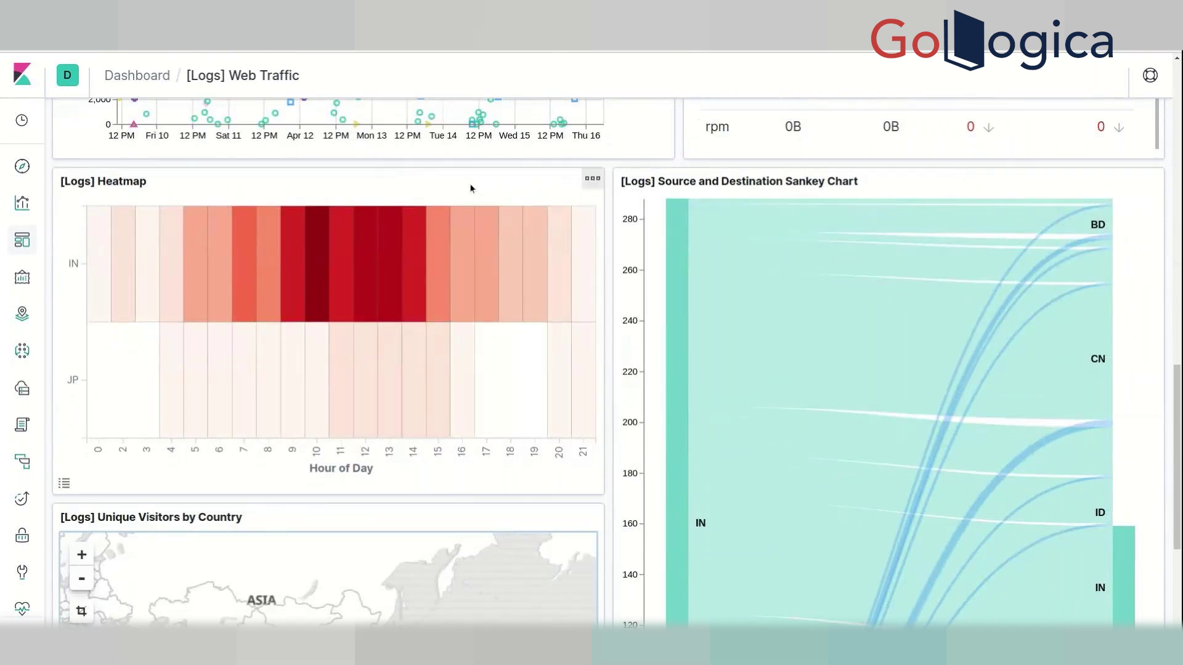
{"action": "scroll", "coordinate": [904, 264], "scroll_direction": "up", "scroll_amount": 1}
{"action": "scroll", "coordinate": [829, 184], "scroll_direction": "down", "scroll_amount": 5}
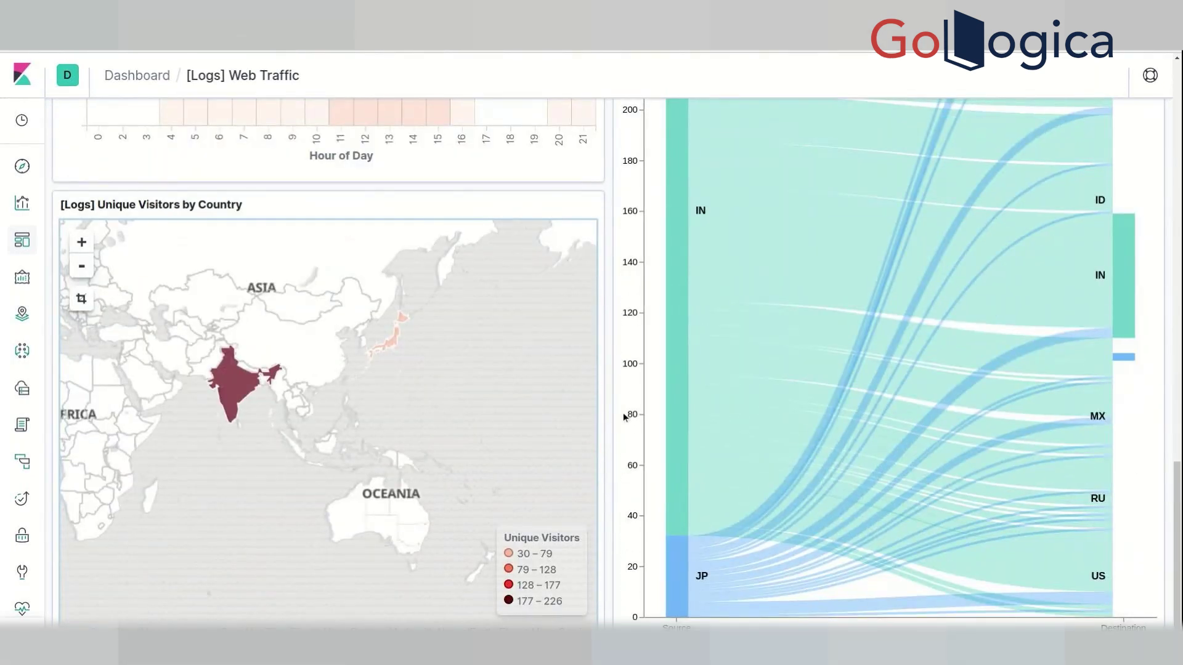
{"action": "scroll", "coordinate": [436, 427], "scroll_direction": "up", "scroll_amount": 3}
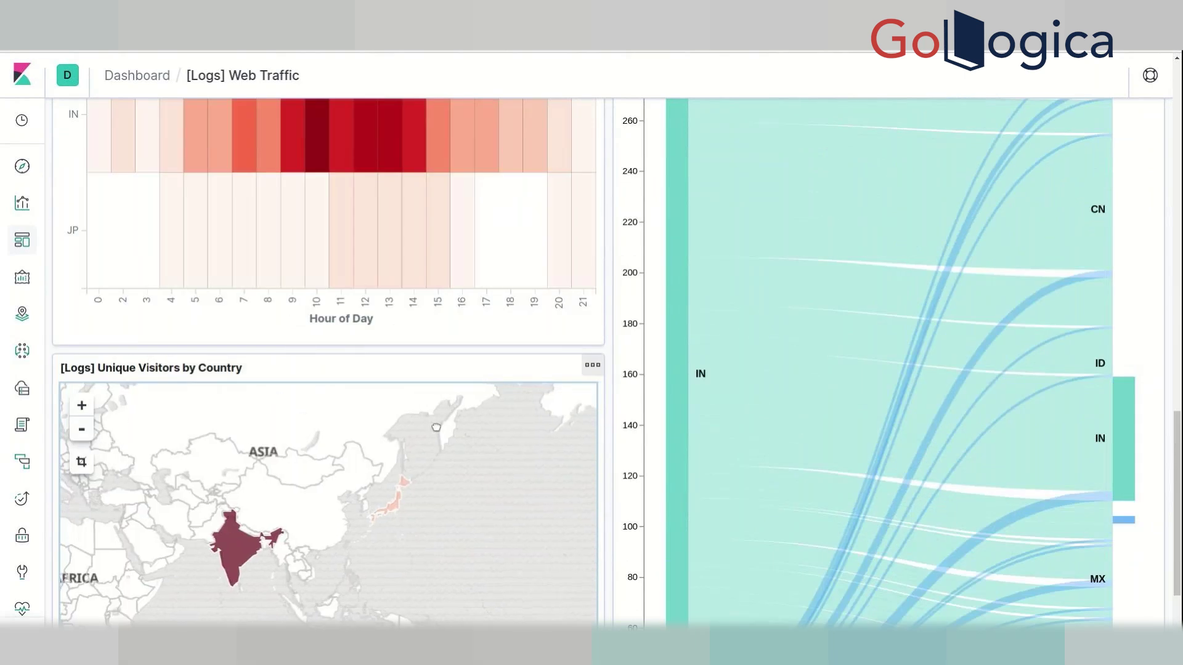
{"action": "left_click_drag", "start_coordinate": [436, 427], "coordinate": [563, 420]}
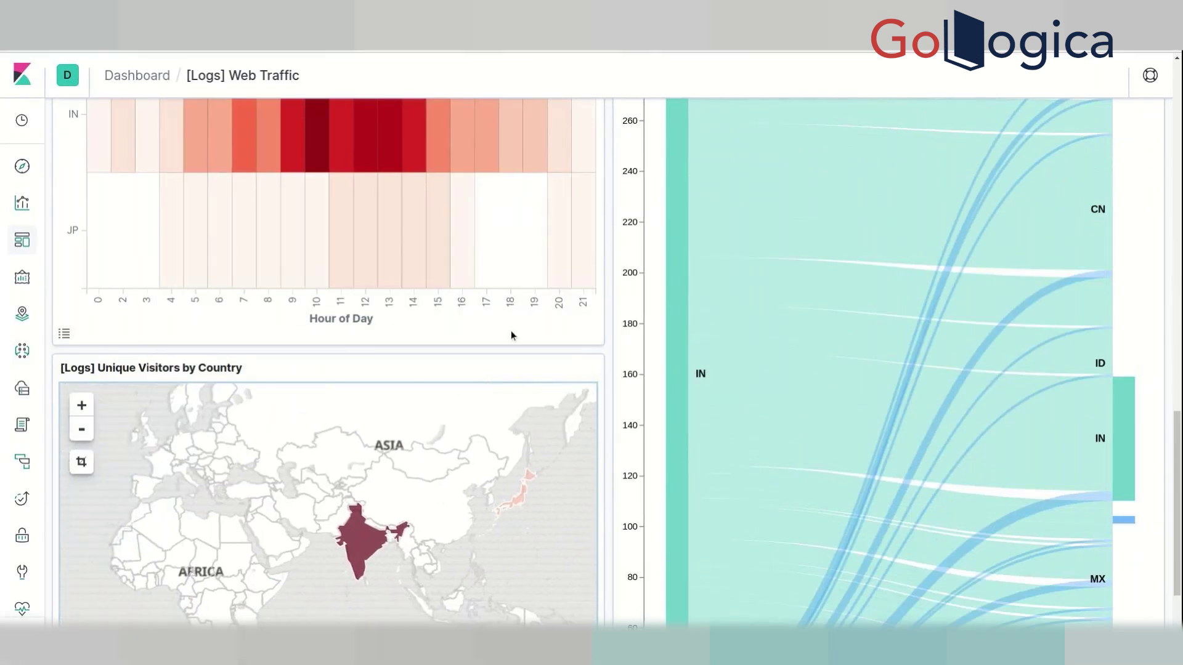
{"action": "scroll", "coordinate": [511, 331], "scroll_direction": "up", "scroll_amount": 4}
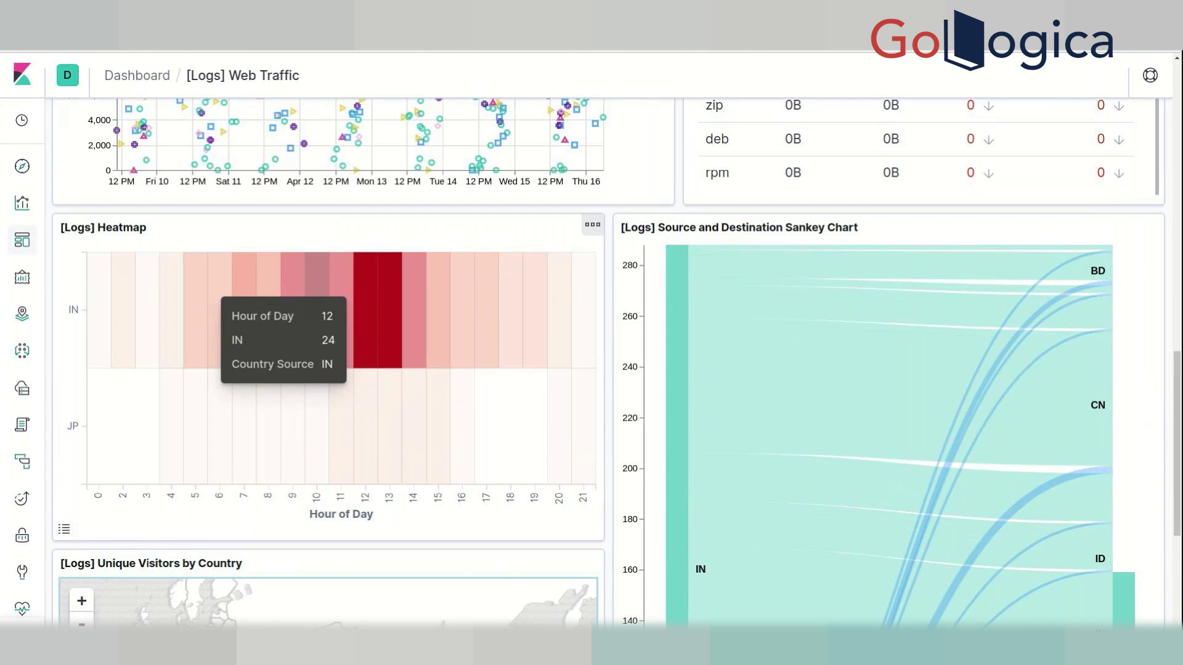
{"action": "scroll", "coordinate": [371, 284], "scroll_direction": "up", "scroll_amount": 5}
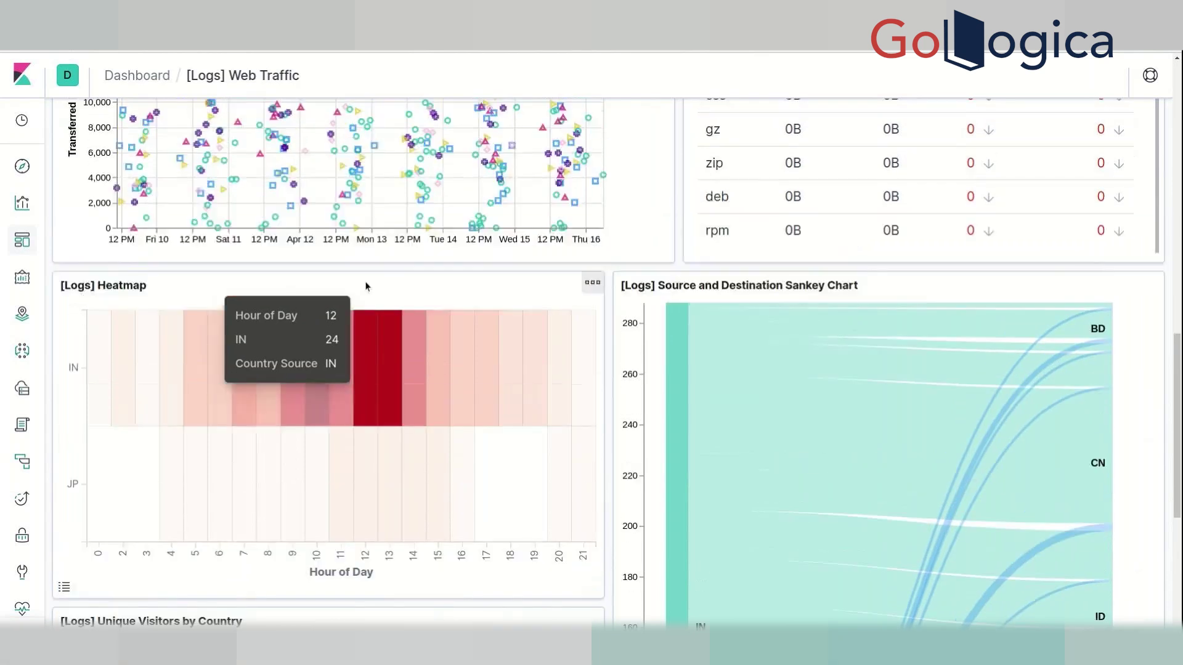
{"action": "scroll", "coordinate": [371, 280], "scroll_direction": "up", "scroll_amount": 7}
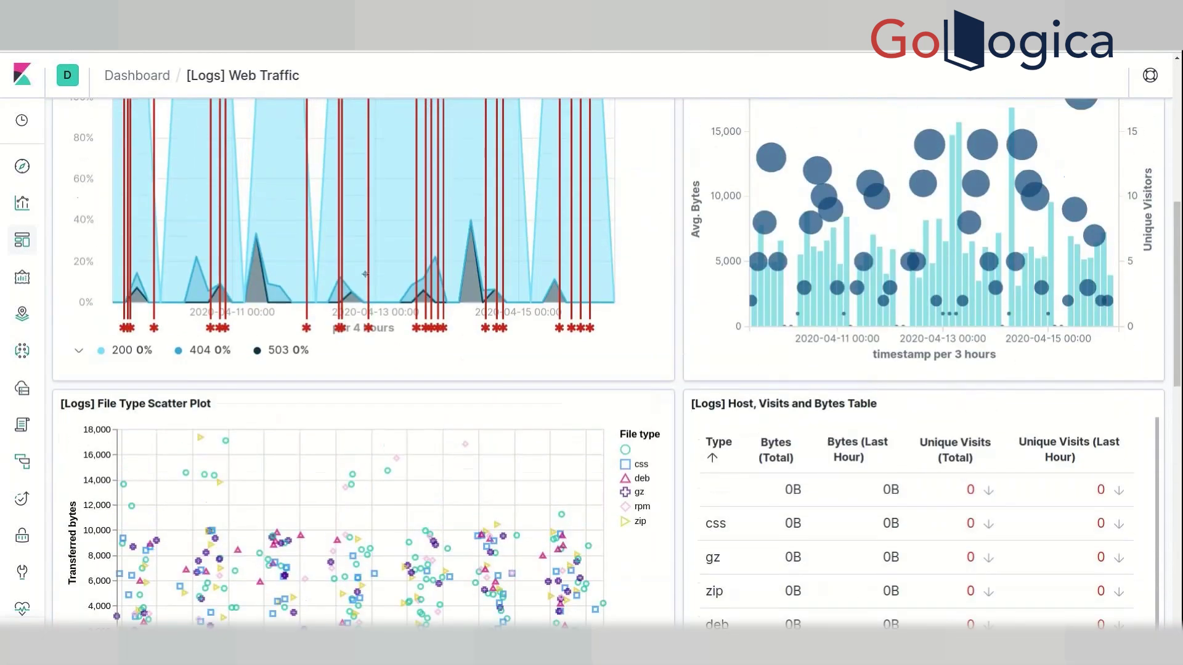
{"action": "scroll", "coordinate": [356, 274], "scroll_direction": "up", "scroll_amount": 2}
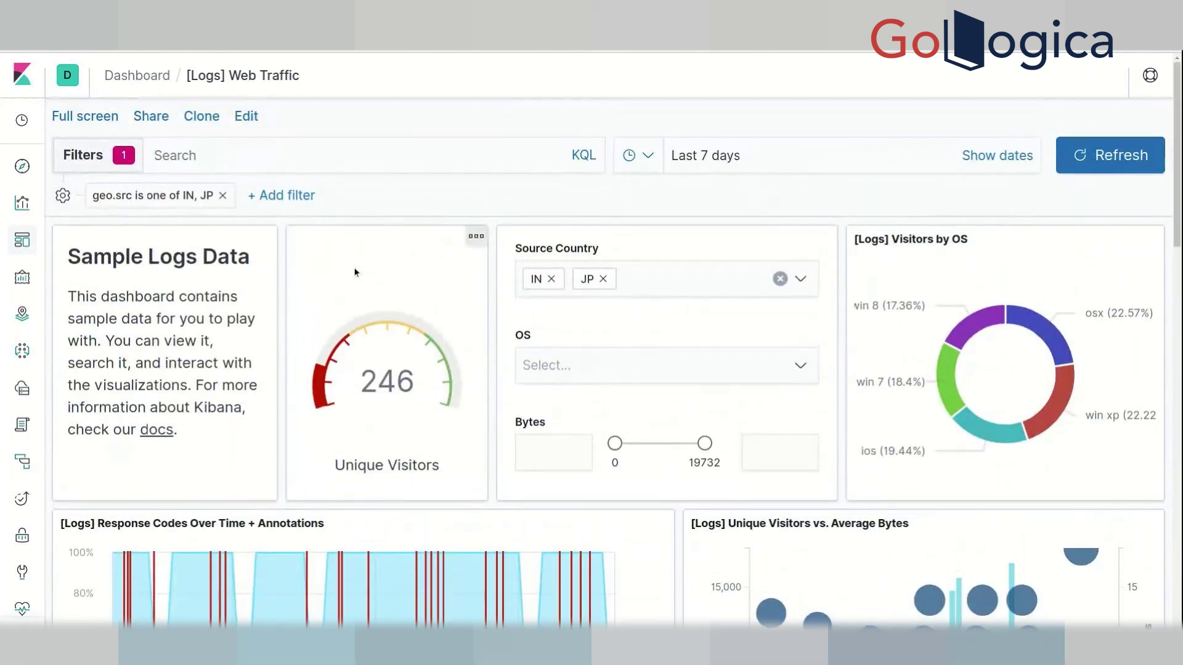
Step: Create a new dashboard containing the saved MY first Pie visualization and stretch its panel across the full dashboard width
{"action": "left_click", "coordinate": [14, 240]}
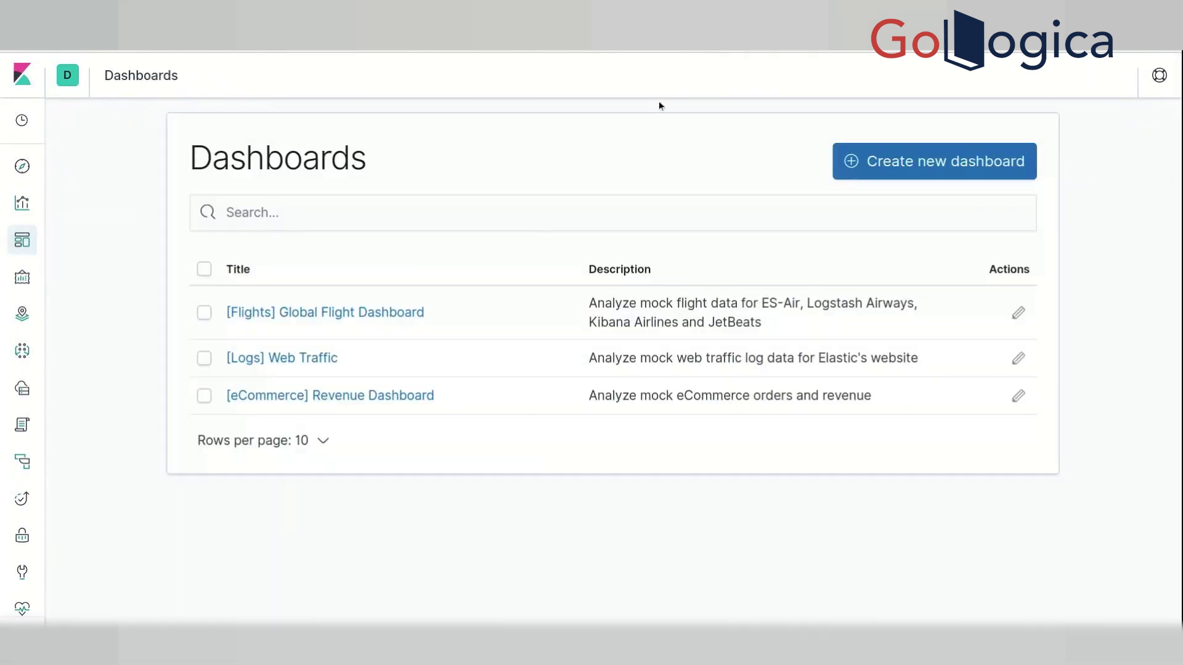
{"action": "left_click", "coordinate": [999, 164]}
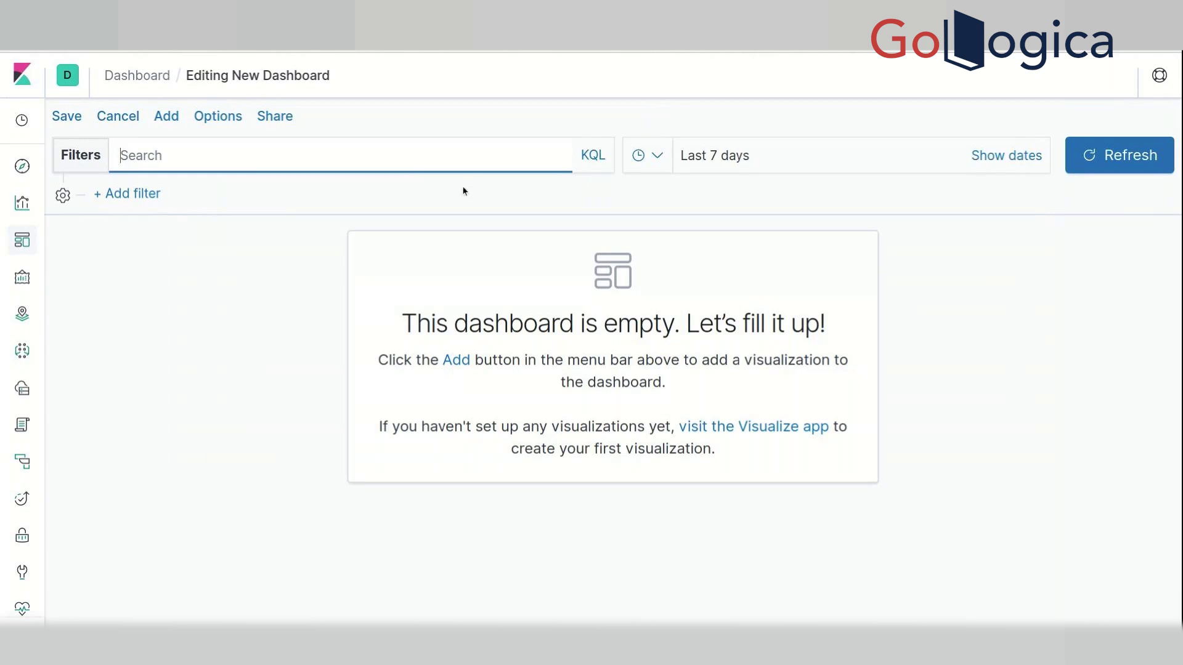
{"action": "left_click", "coordinate": [172, 119]}
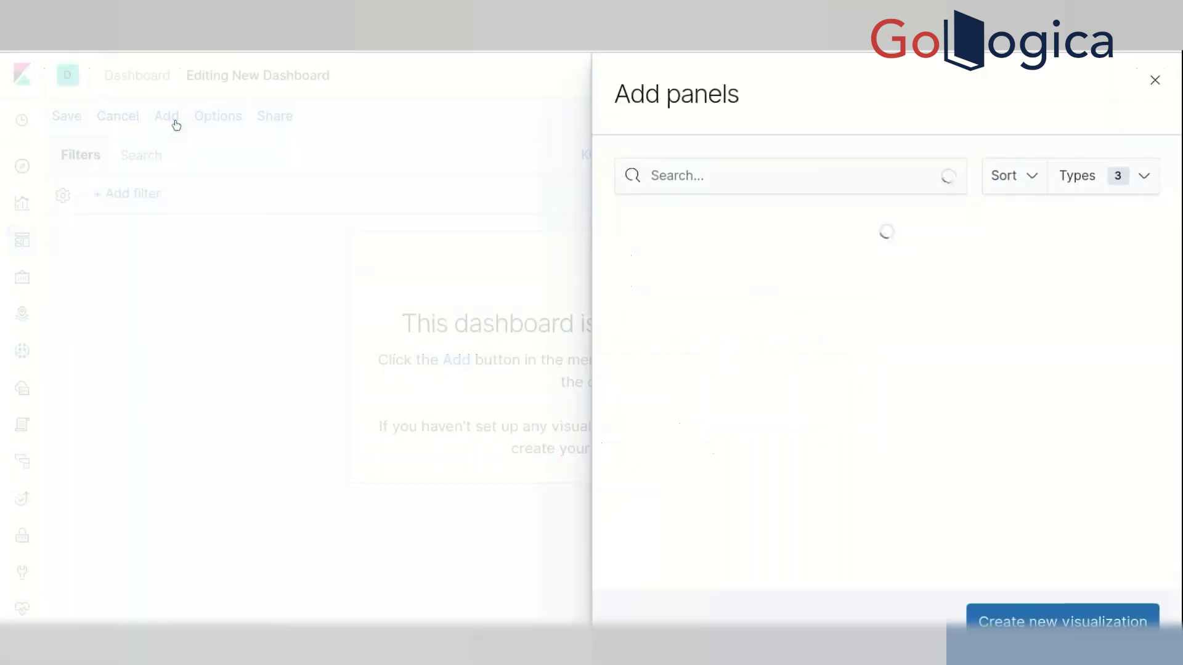
{"action": "left_click", "coordinate": [666, 178]}
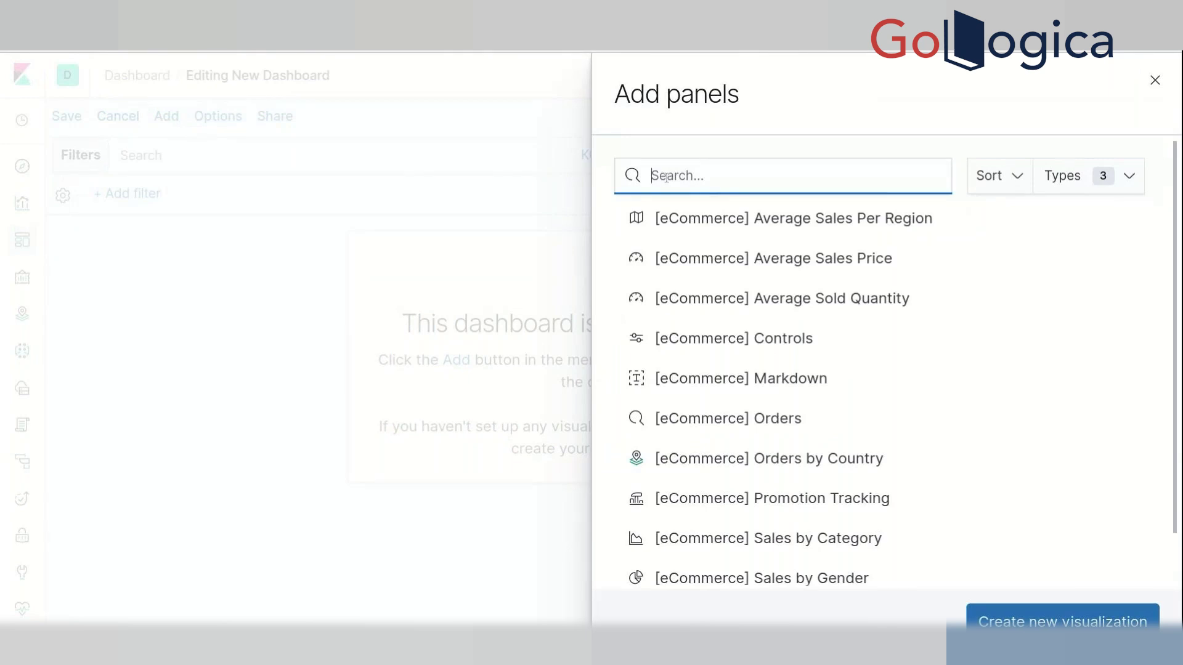
{"action": "type", "text": "my"}
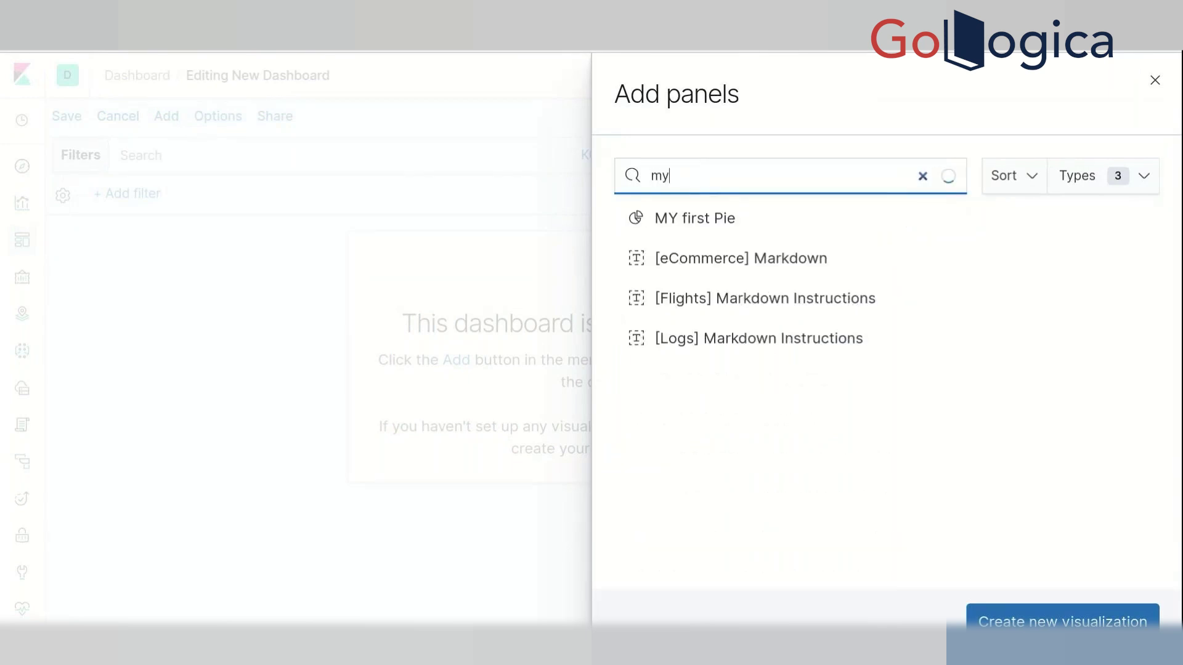
{"action": "left_click", "coordinate": [731, 223]}
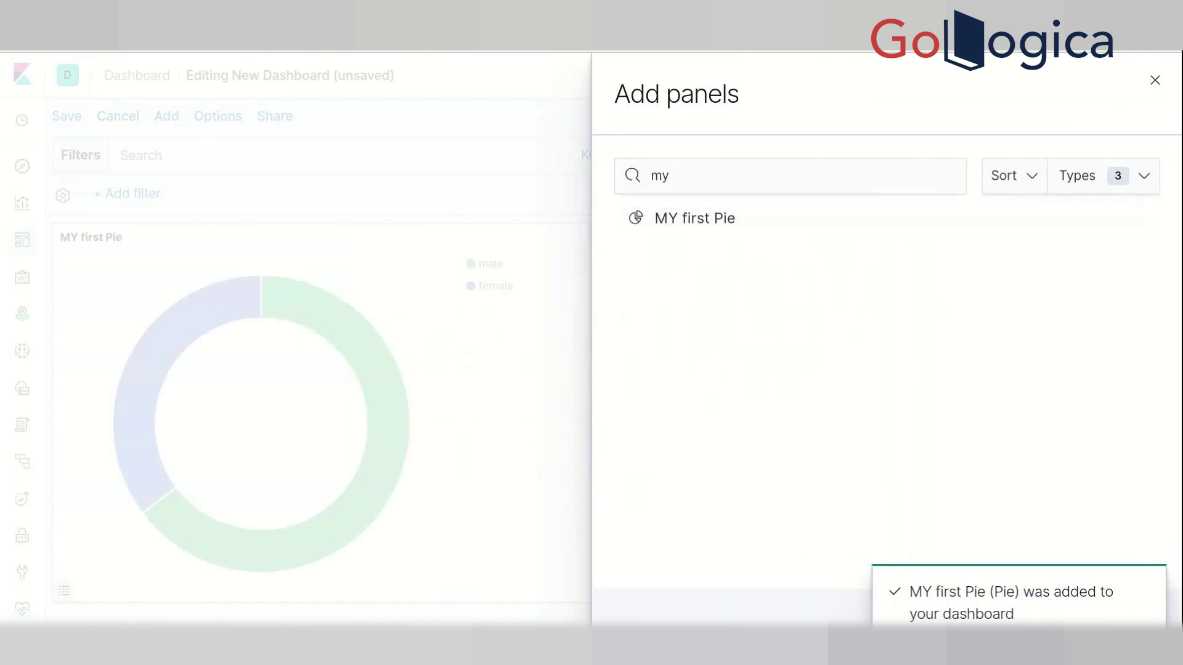
{"action": "left_click", "coordinate": [1155, 80]}
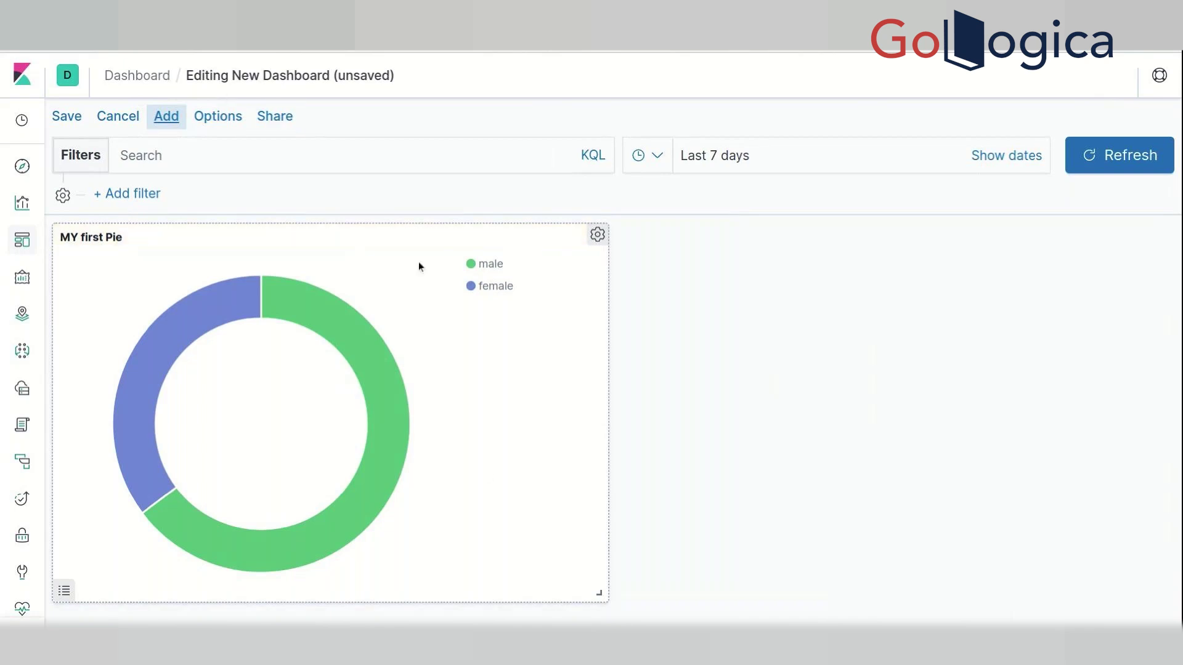
{"action": "left_click_drag", "start_coordinate": [605, 601], "coordinate": [1176, 546]}
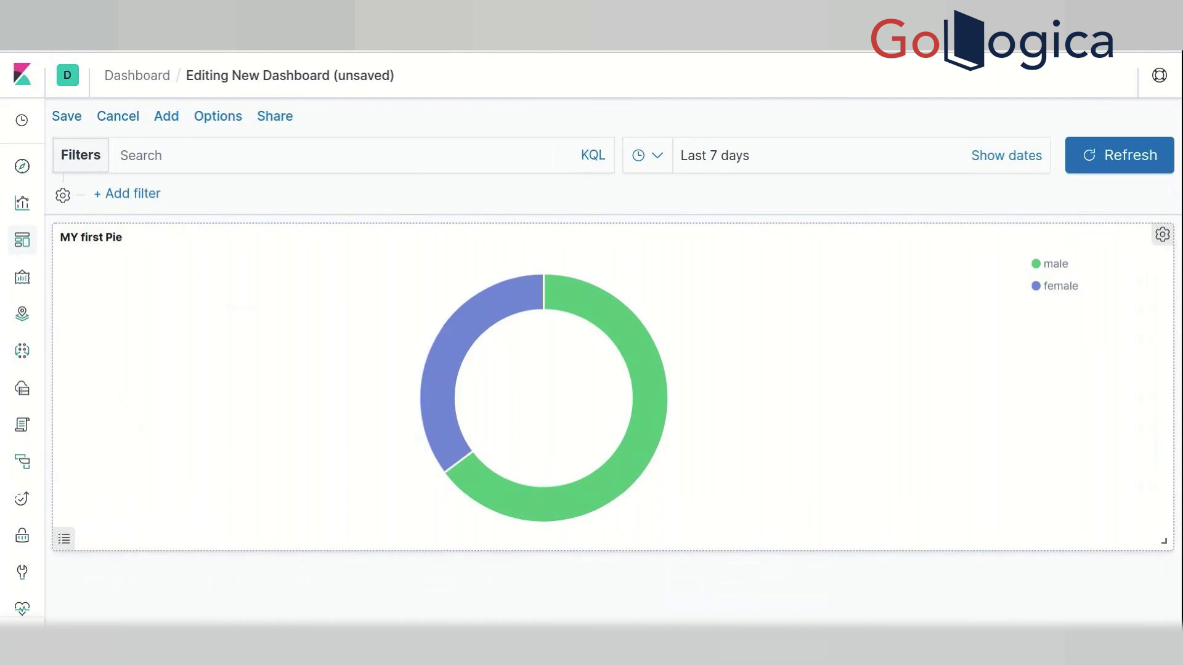
Step: Start a new Tag Cloud visualization using mapping-elk as its source
{"action": "mouse_move", "coordinate": [19, 277]}
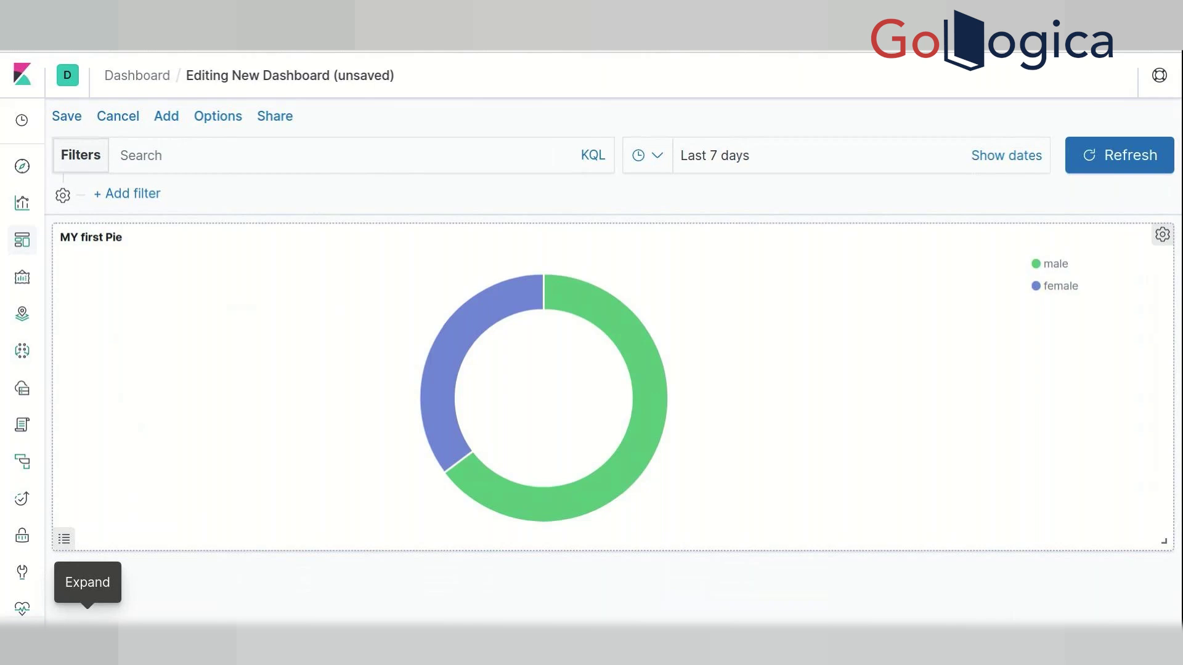
{"action": "left_click", "coordinate": [27, 206]}
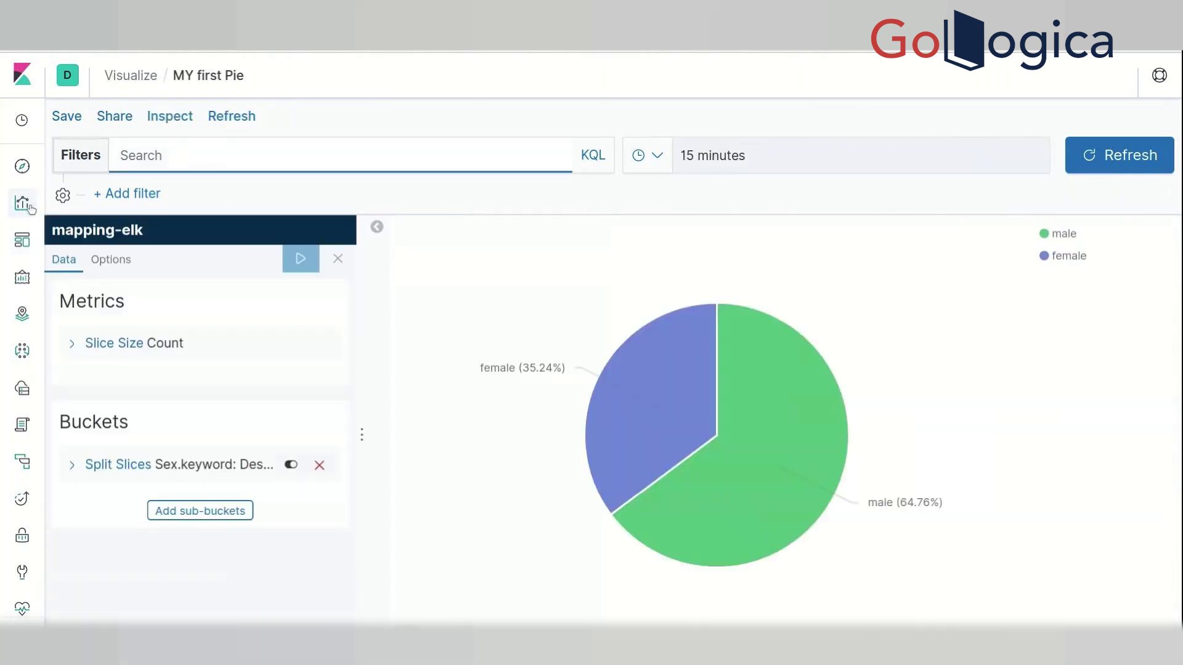
{"action": "left_click", "coordinate": [29, 207]}
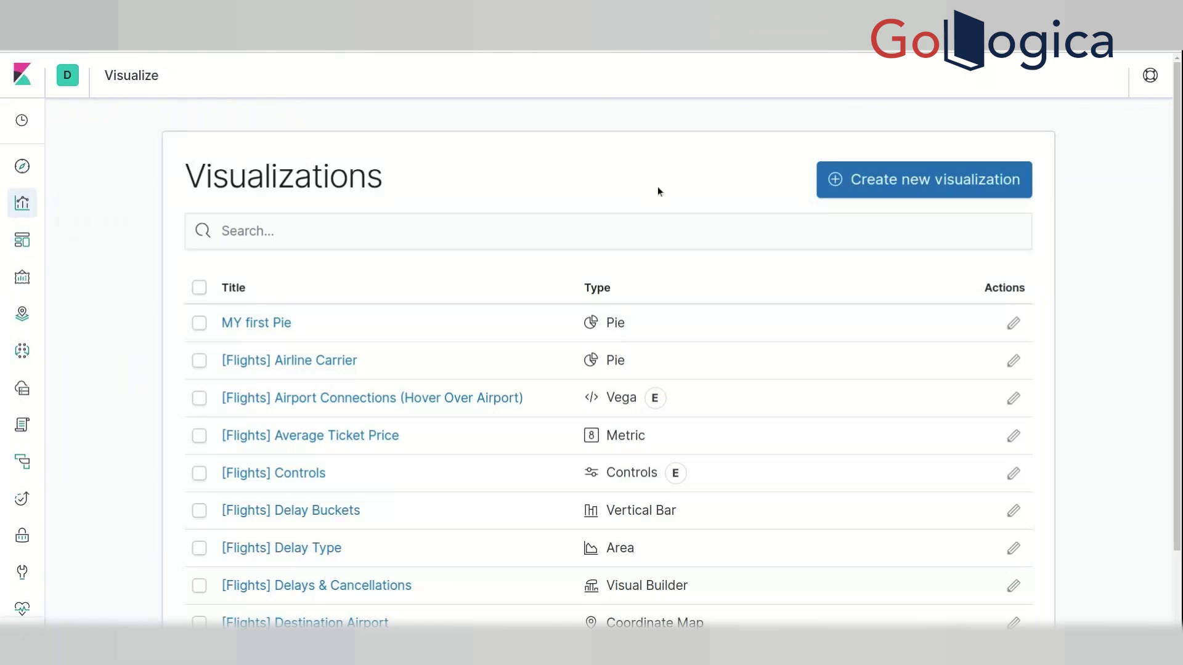
{"action": "left_click", "coordinate": [922, 180]}
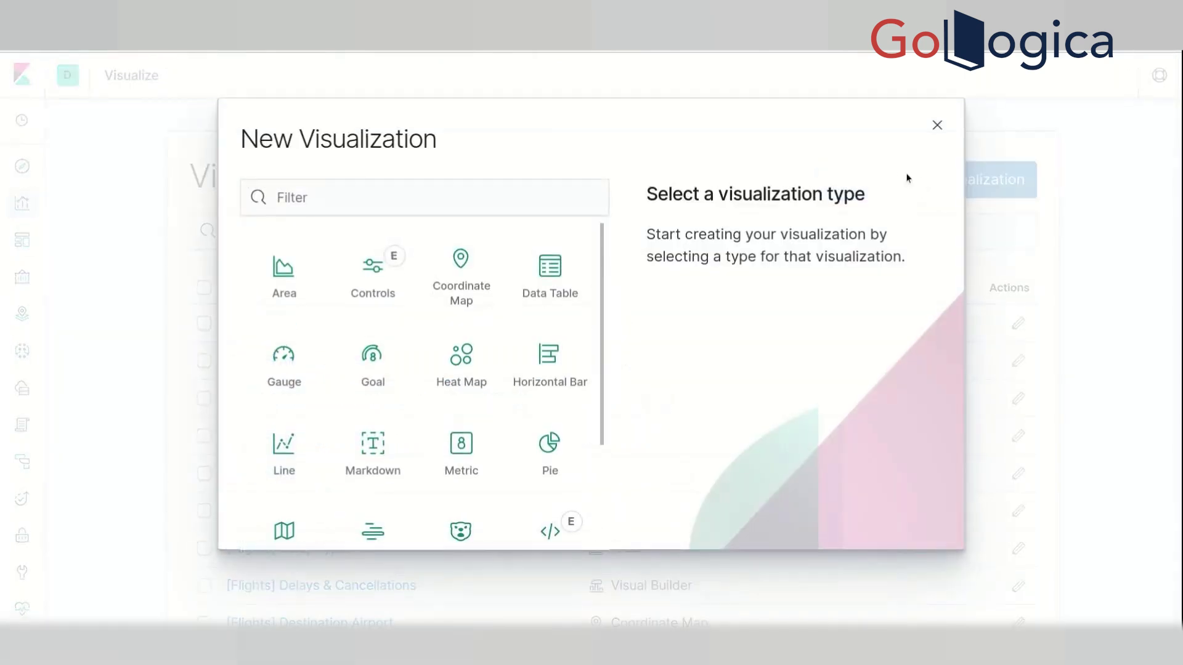
{"action": "scroll", "coordinate": [528, 330], "scroll_direction": "down", "scroll_amount": 2}
{"action": "scroll", "coordinate": [529, 330], "scroll_direction": "down", "scroll_amount": 2}
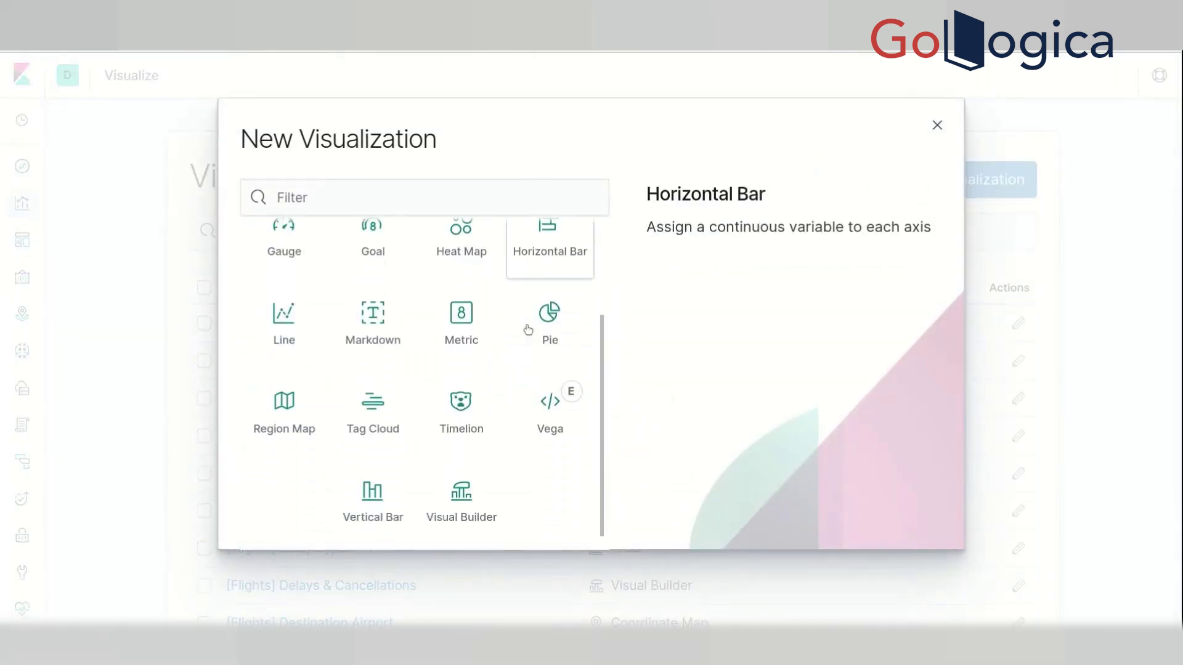
{"action": "left_click", "coordinate": [376, 421]}
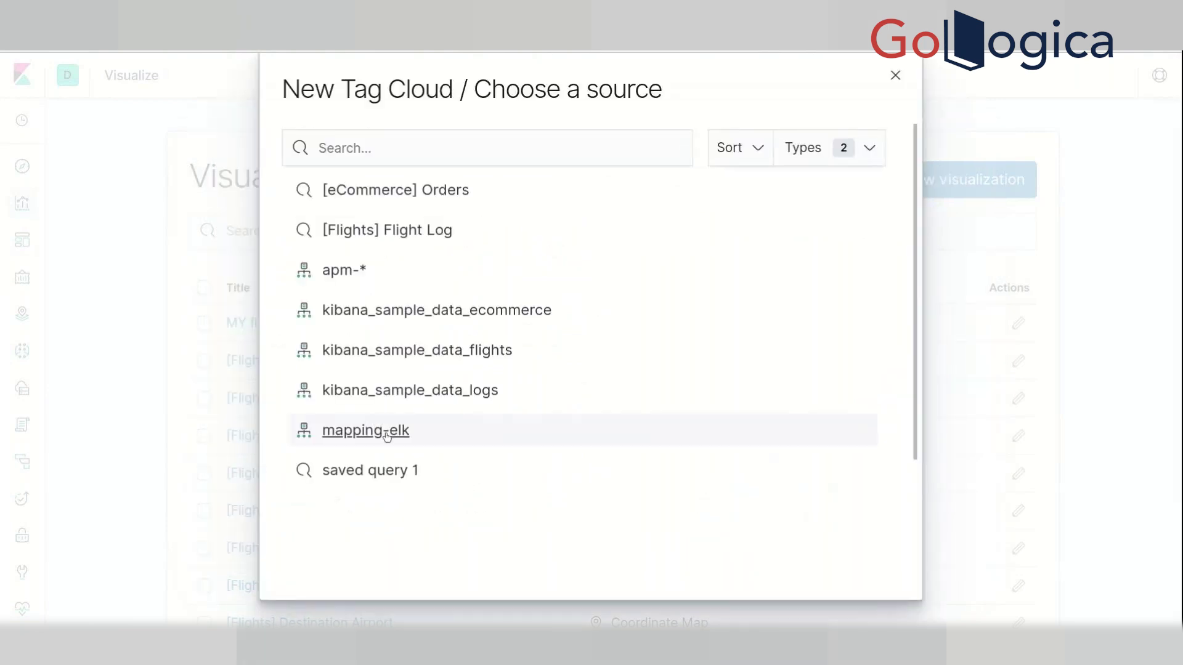
{"action": "left_click", "coordinate": [366, 431]}
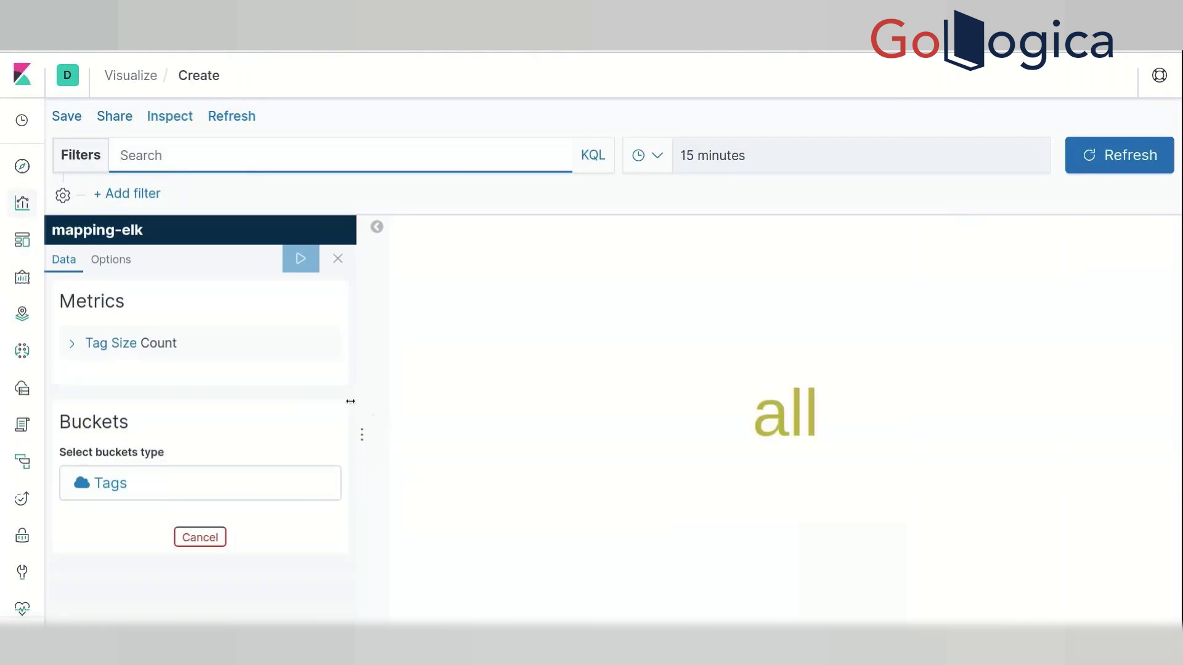
Step: Add a Tags bucket with a Terms aggregation on Name.keyword and apply it to the tag cloud
{"action": "left_click", "coordinate": [155, 479]}
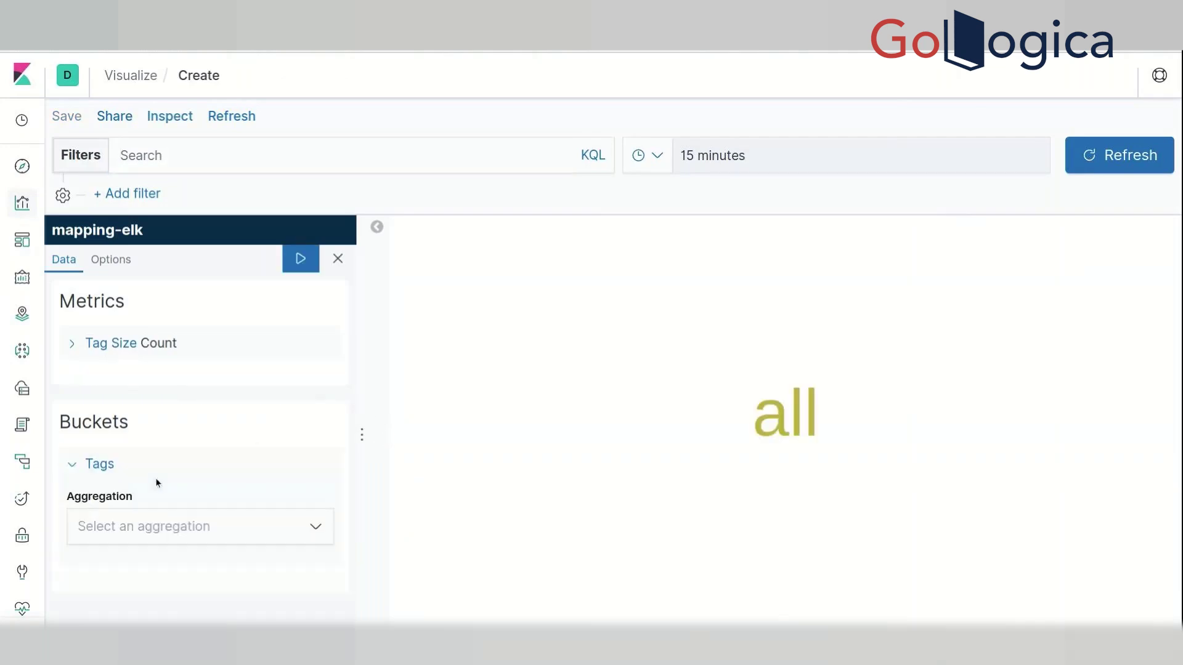
{"action": "left_click", "coordinate": [269, 534]}
{"action": "left_click", "coordinate": [232, 583]}
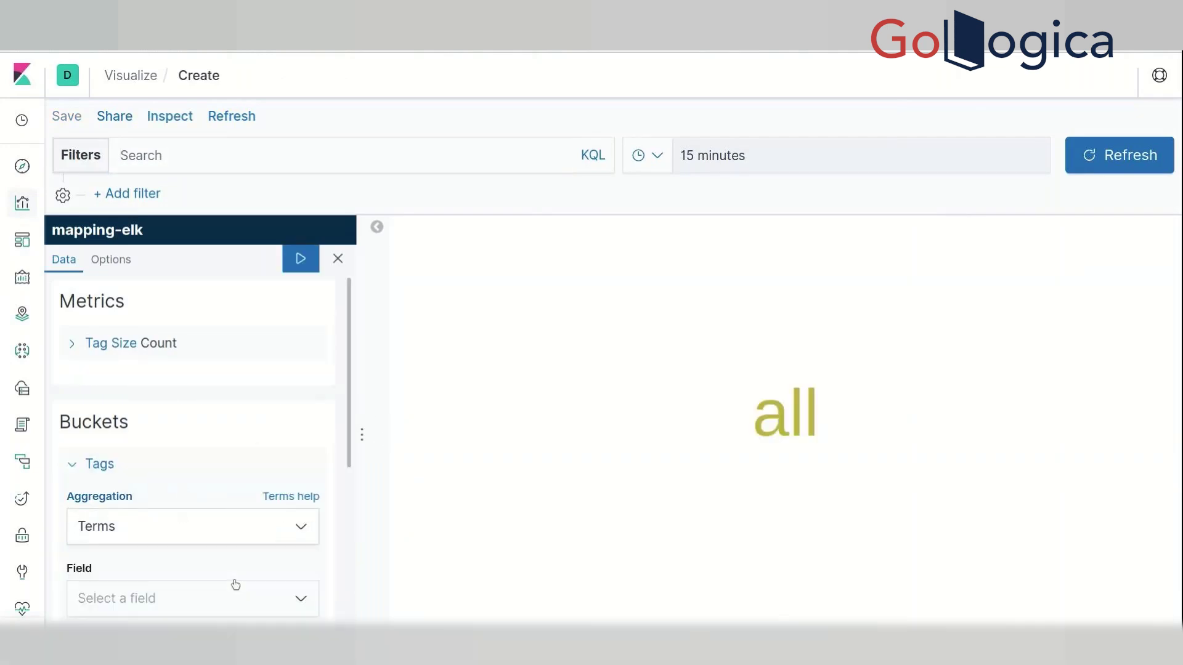
{"action": "scroll", "coordinate": [243, 543], "scroll_direction": "down", "scroll_amount": 2}
{"action": "left_click", "coordinate": [271, 500]}
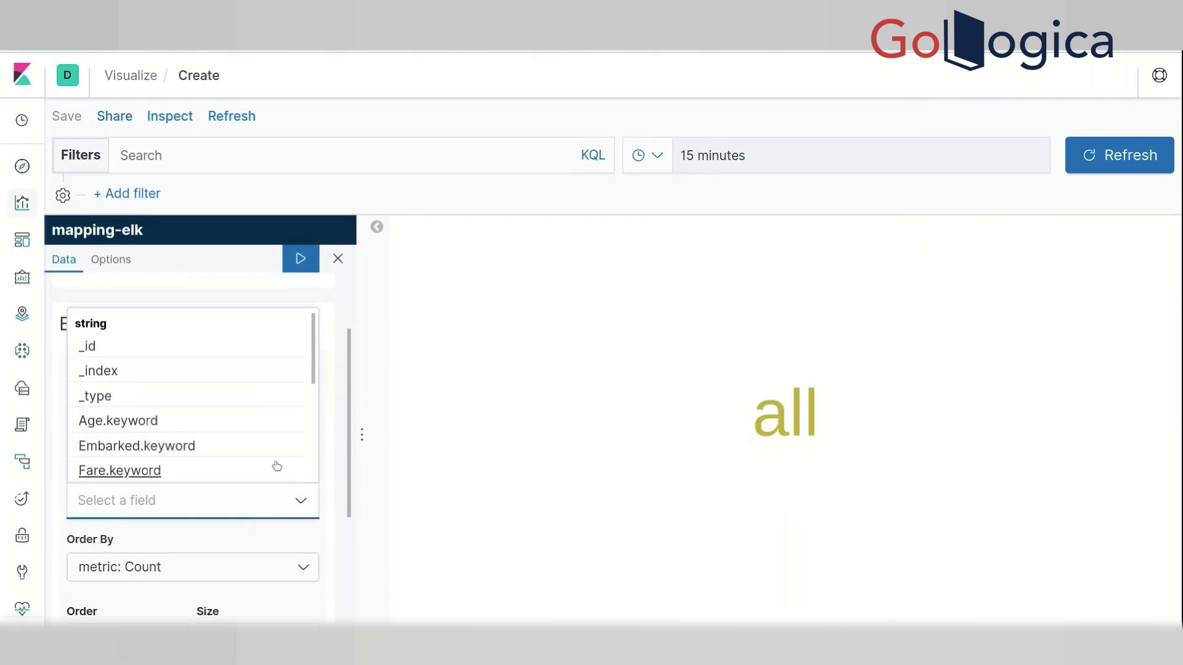
{"action": "scroll", "coordinate": [273, 453], "scroll_direction": "down", "scroll_amount": 1}
{"action": "scroll", "coordinate": [271, 440], "scroll_direction": "down", "scroll_amount": 1}
{"action": "left_click", "coordinate": [256, 439]}
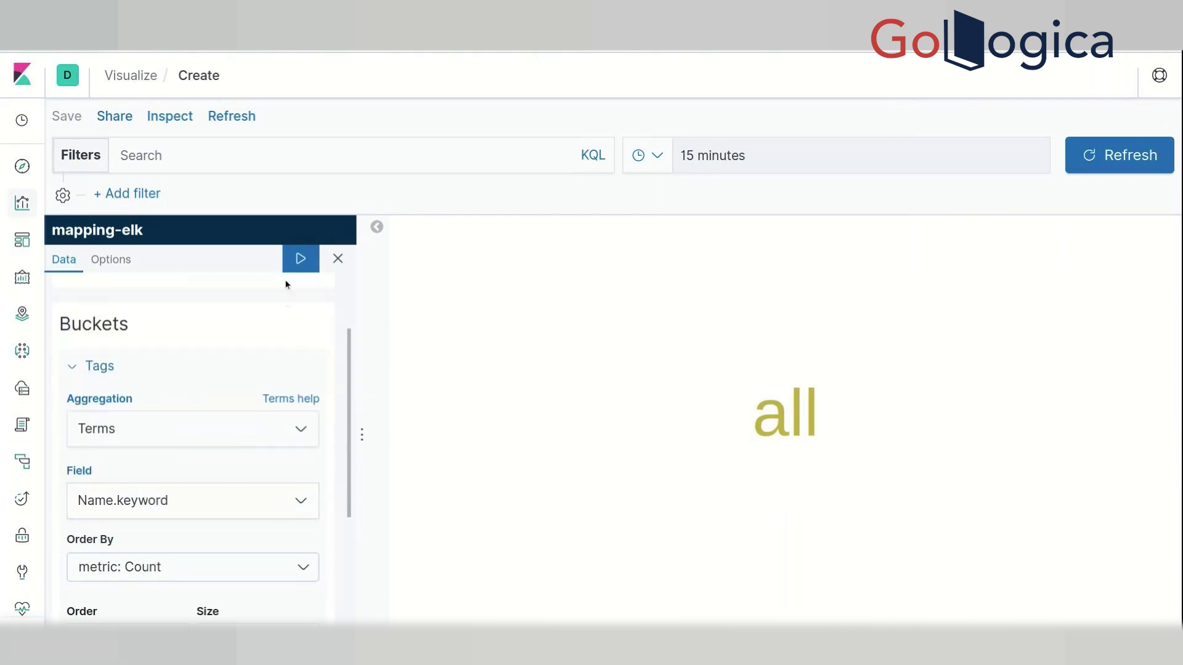
{"action": "left_click", "coordinate": [293, 260]}
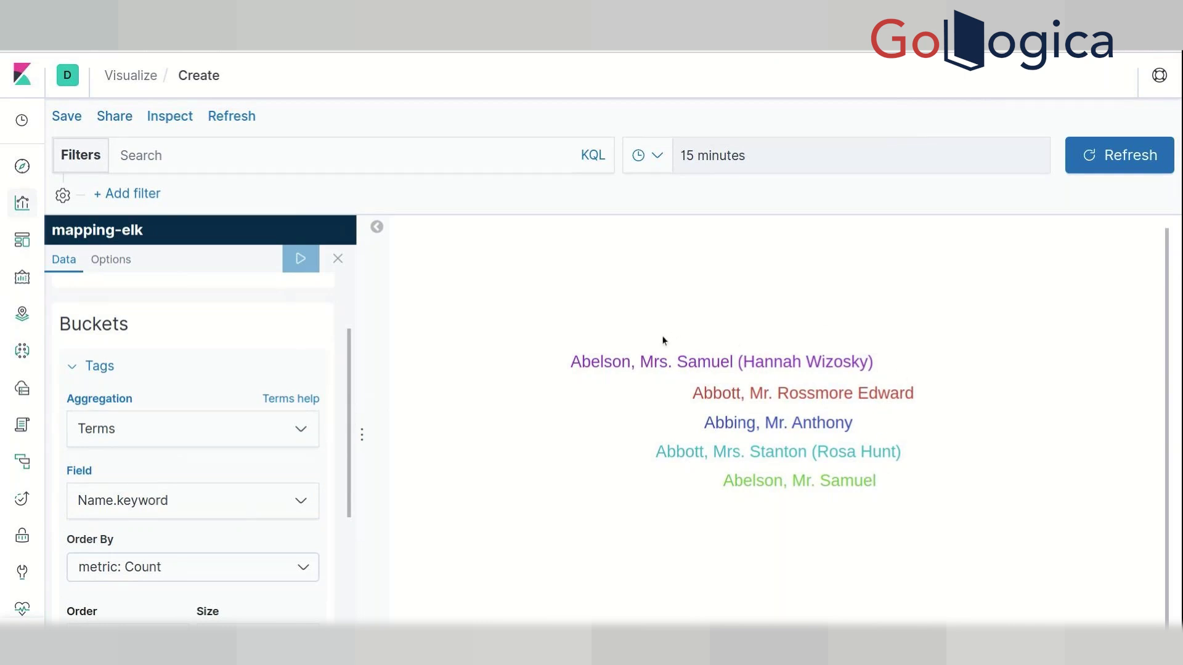
Step: Start a new Gauge visualization using mapping-elk as its source
{"action": "left_click", "coordinate": [30, 209]}
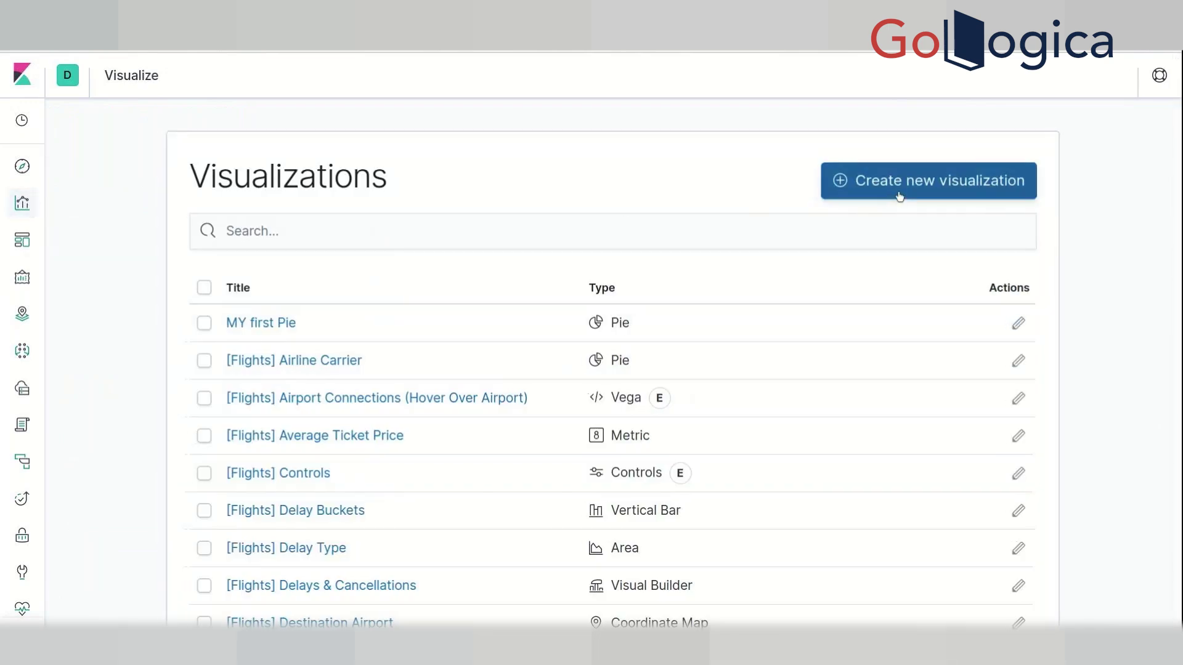
{"action": "left_click", "coordinate": [829, 185]}
{"action": "scroll", "coordinate": [427, 455], "scroll_direction": "down", "scroll_amount": 1}
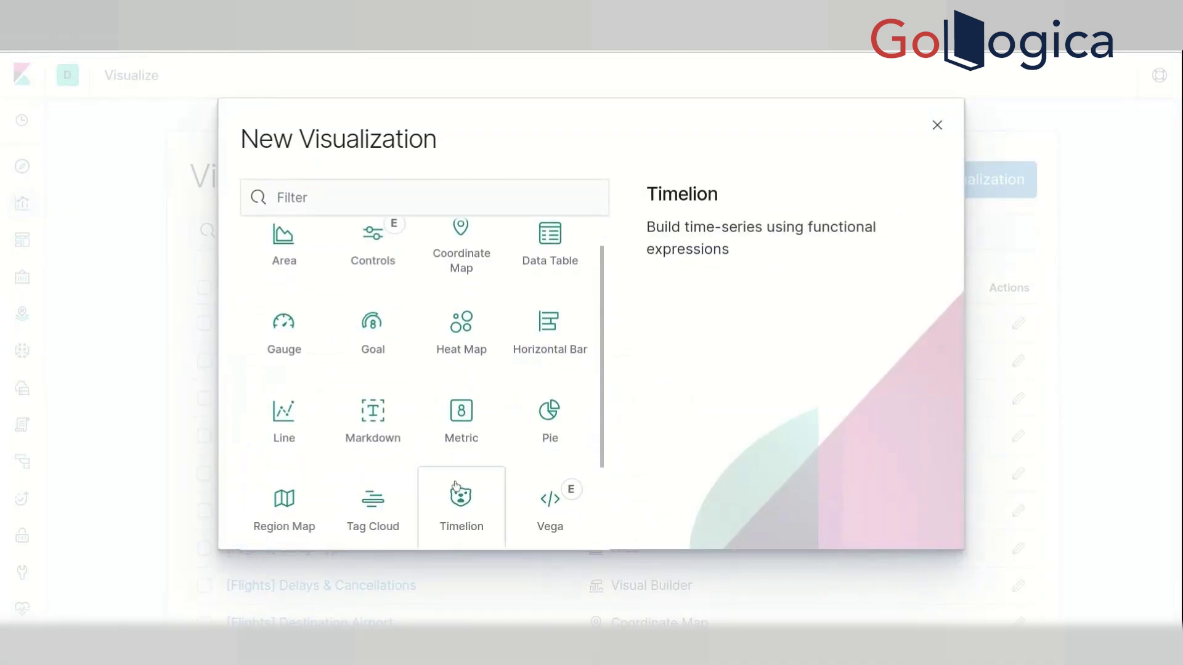
{"action": "scroll", "coordinate": [456, 486], "scroll_direction": "down", "scroll_amount": 1}
{"action": "left_click", "coordinate": [284, 267]}
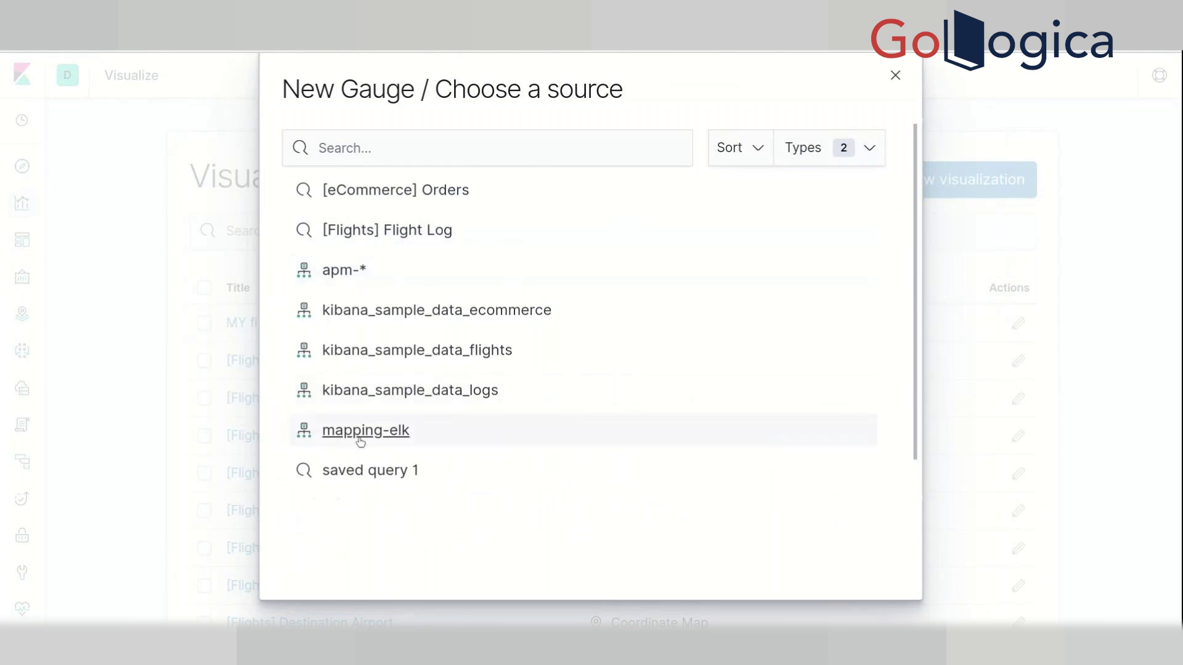
{"action": "left_click", "coordinate": [356, 430]}
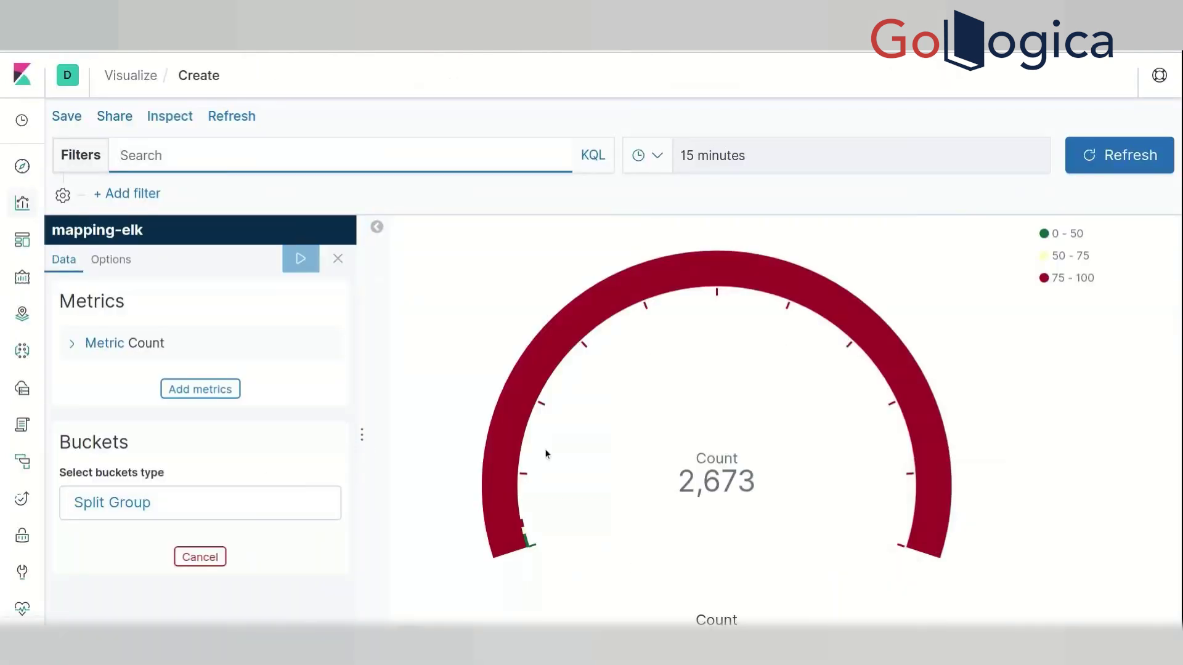
Step: Split the gauge into groups with a Terms aggregation on Age.keyword and apply the change
{"action": "left_click", "coordinate": [116, 502]}
{"action": "left_click", "coordinate": [183, 548]}
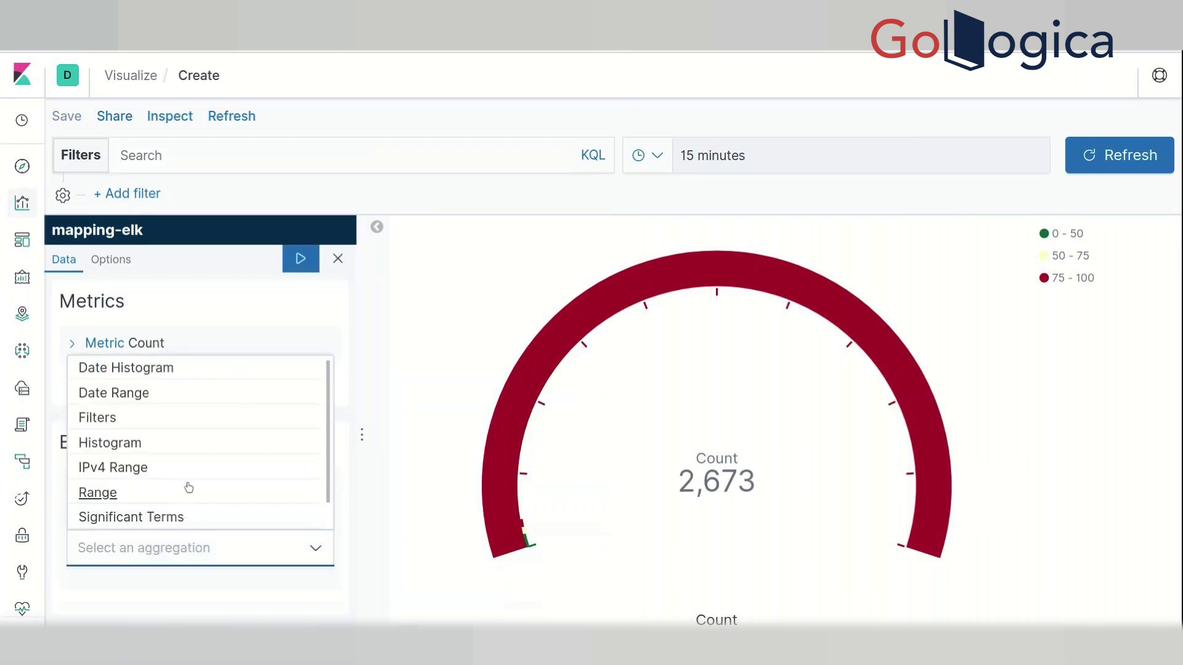
{"action": "scroll", "coordinate": [185, 489], "scroll_direction": "down", "scroll_amount": 1}
{"action": "left_click", "coordinate": [165, 516]}
{"action": "scroll", "coordinate": [171, 529], "scroll_direction": "down", "scroll_amount": 3}
{"action": "left_click", "coordinate": [178, 557]}
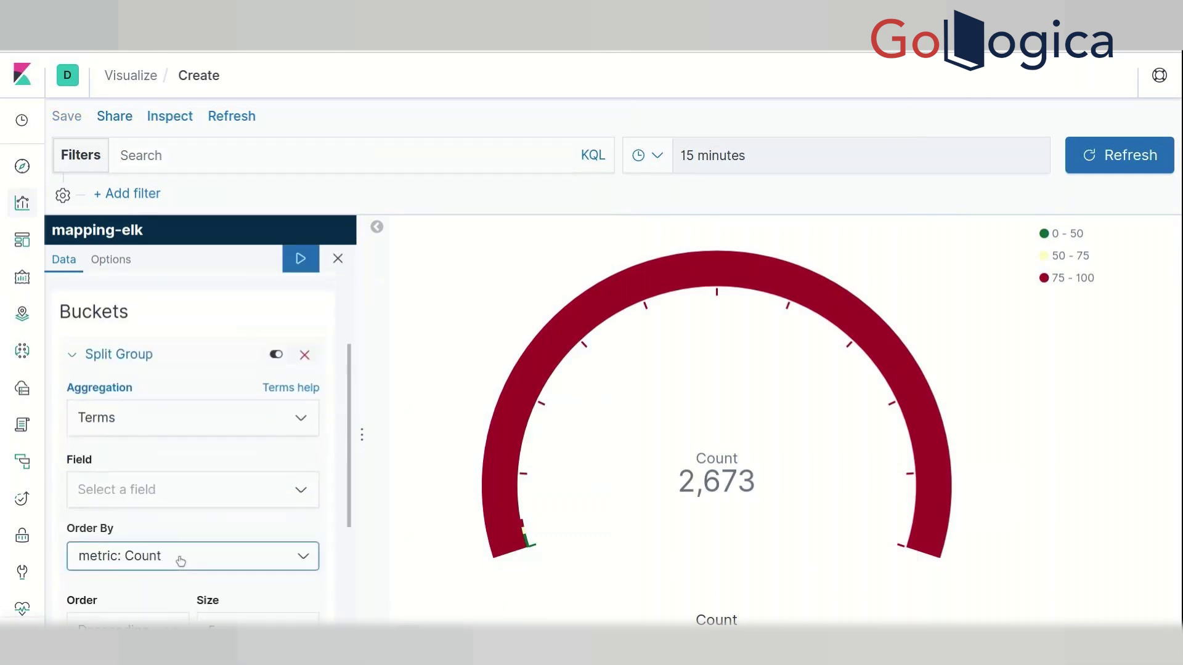
{"action": "left_click", "coordinate": [207, 499]}
{"action": "left_click", "coordinate": [206, 497]}
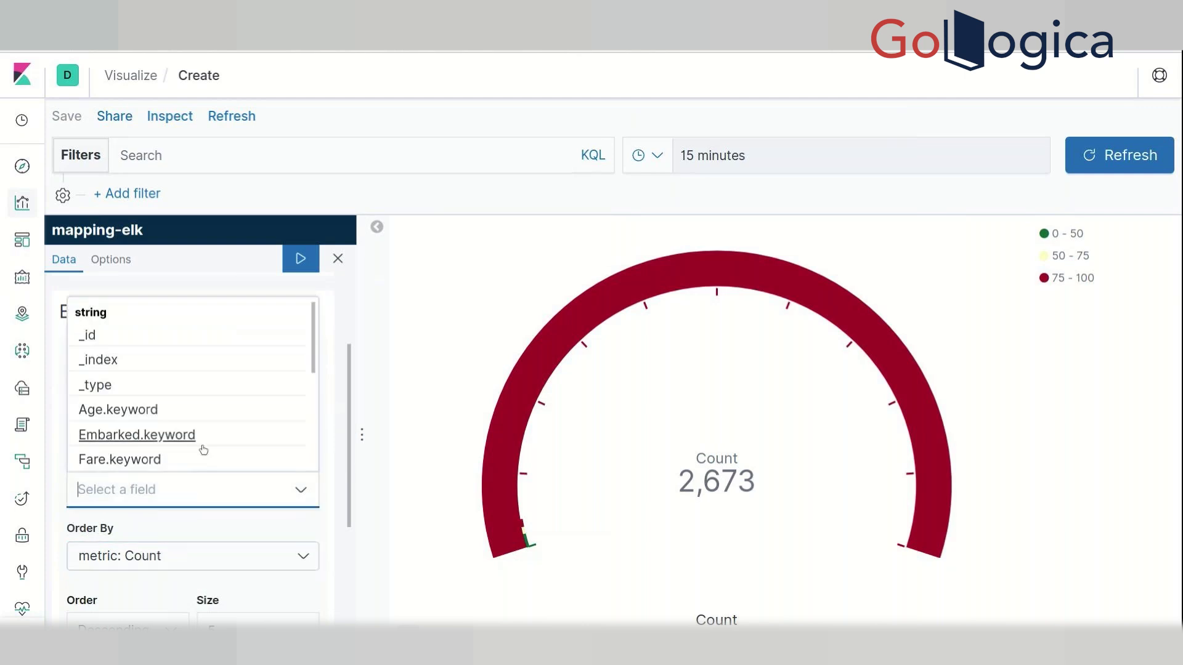
{"action": "left_click", "coordinate": [199, 411]}
{"action": "left_click", "coordinate": [301, 260]}
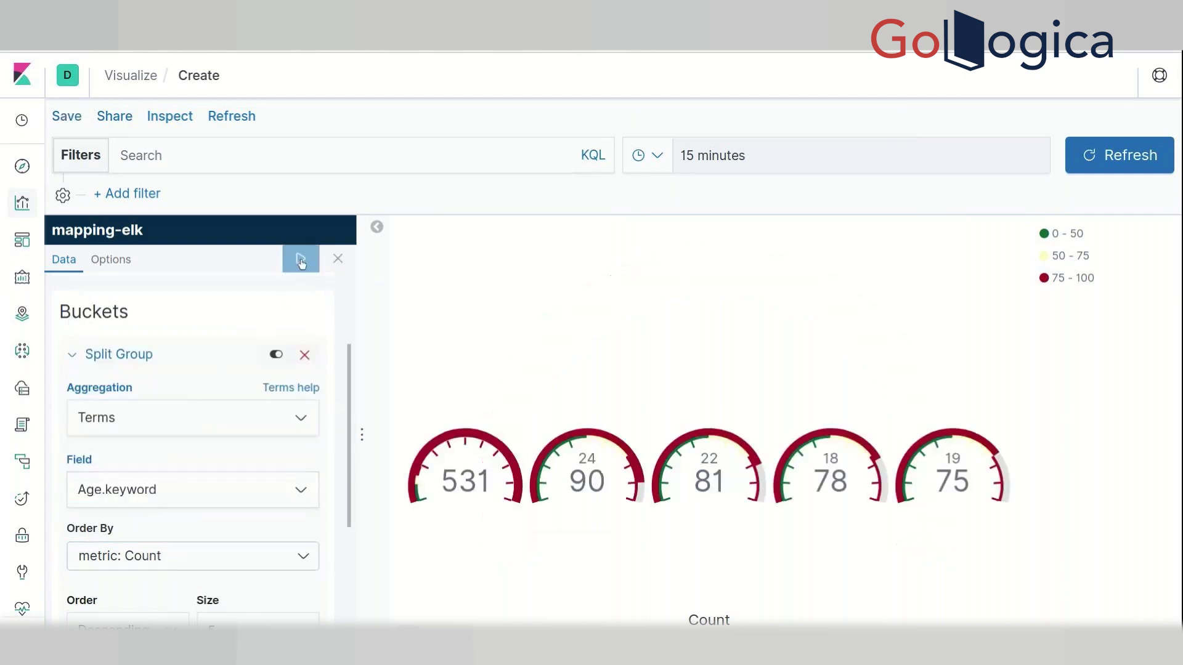
Step: Remove the gauge's Age.keyword split group and try the Median aggregation for its metric
{"action": "left_click", "coordinate": [304, 355]}
{"action": "left_click", "coordinate": [75, 344]}
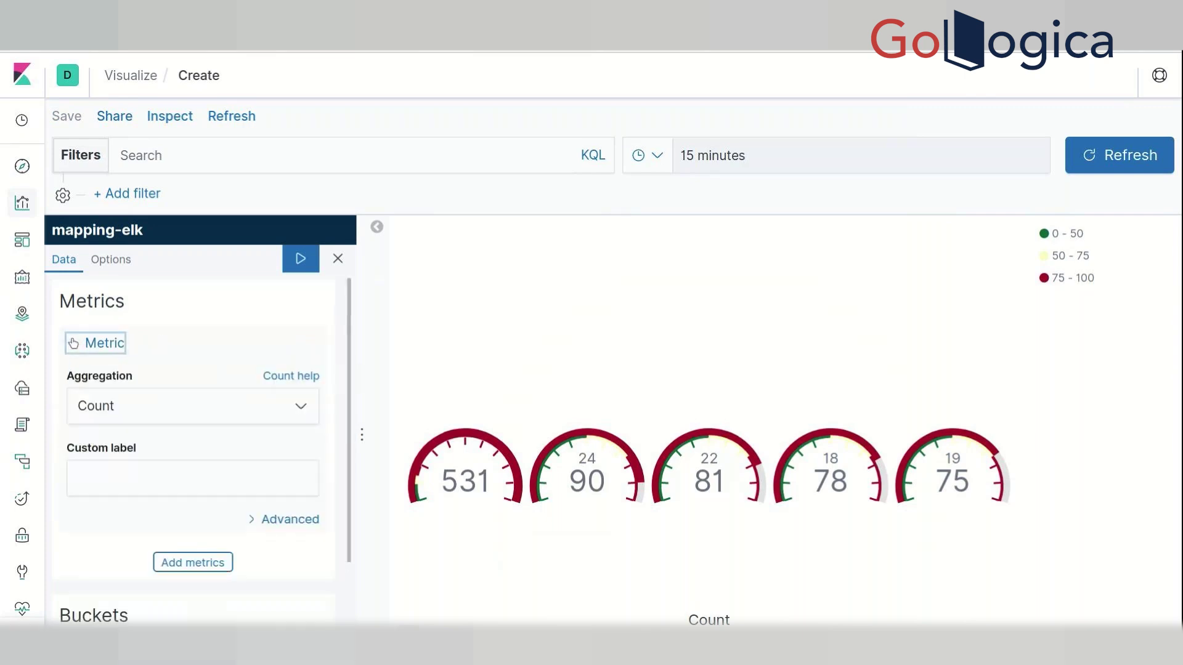
{"action": "left_click", "coordinate": [276, 408]}
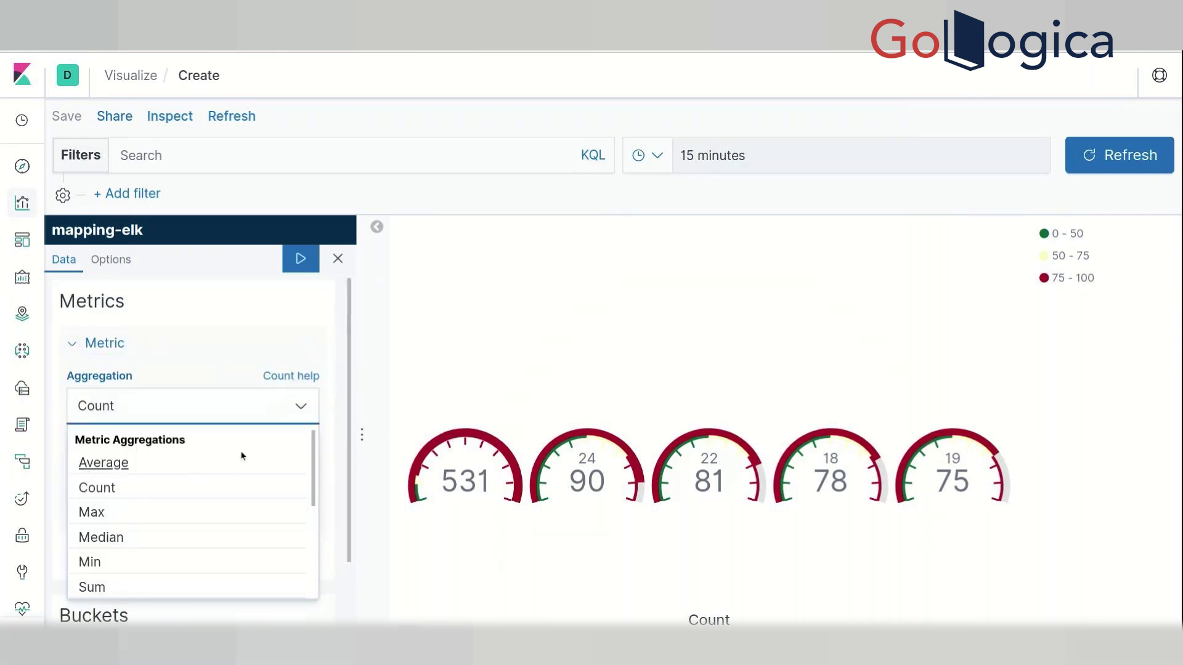
{"action": "left_click", "coordinate": [204, 537]}
{"action": "left_click", "coordinate": [291, 414]}
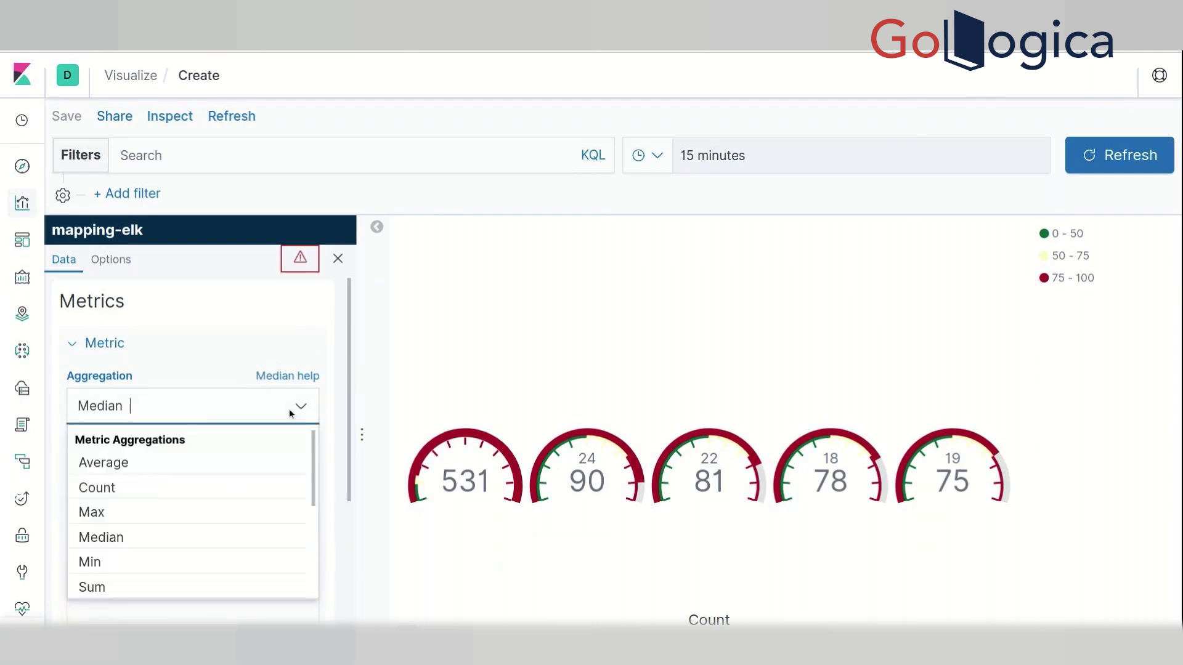
{"action": "left_click", "coordinate": [300, 407]}
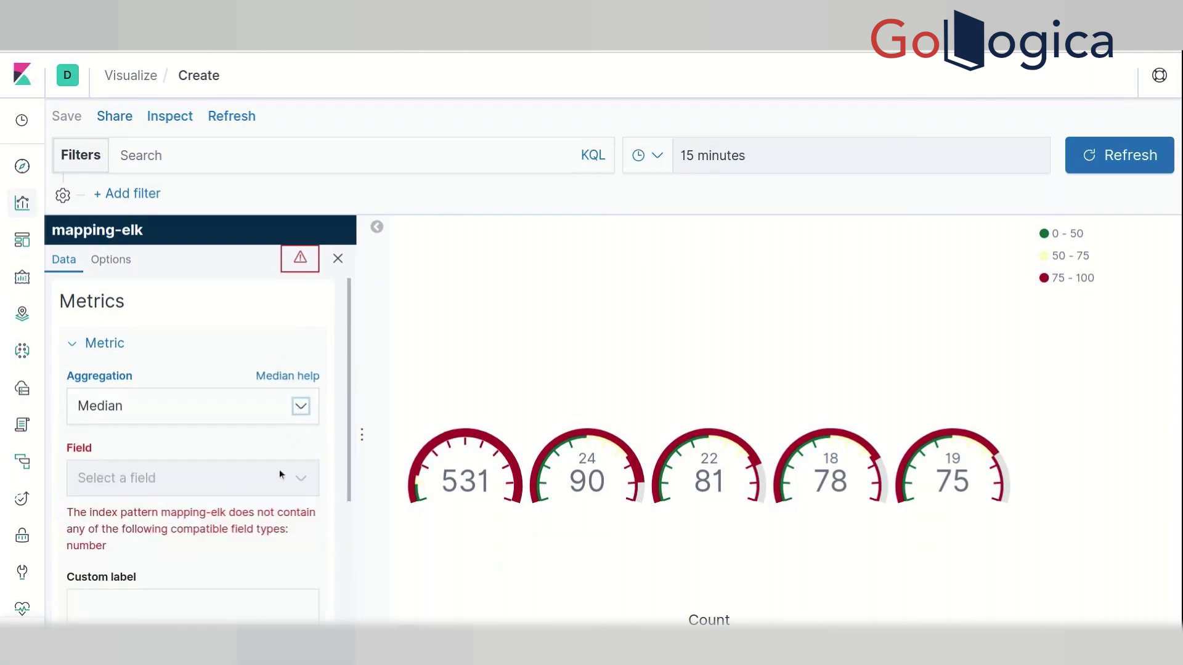
{"action": "left_click", "coordinate": [77, 349]}
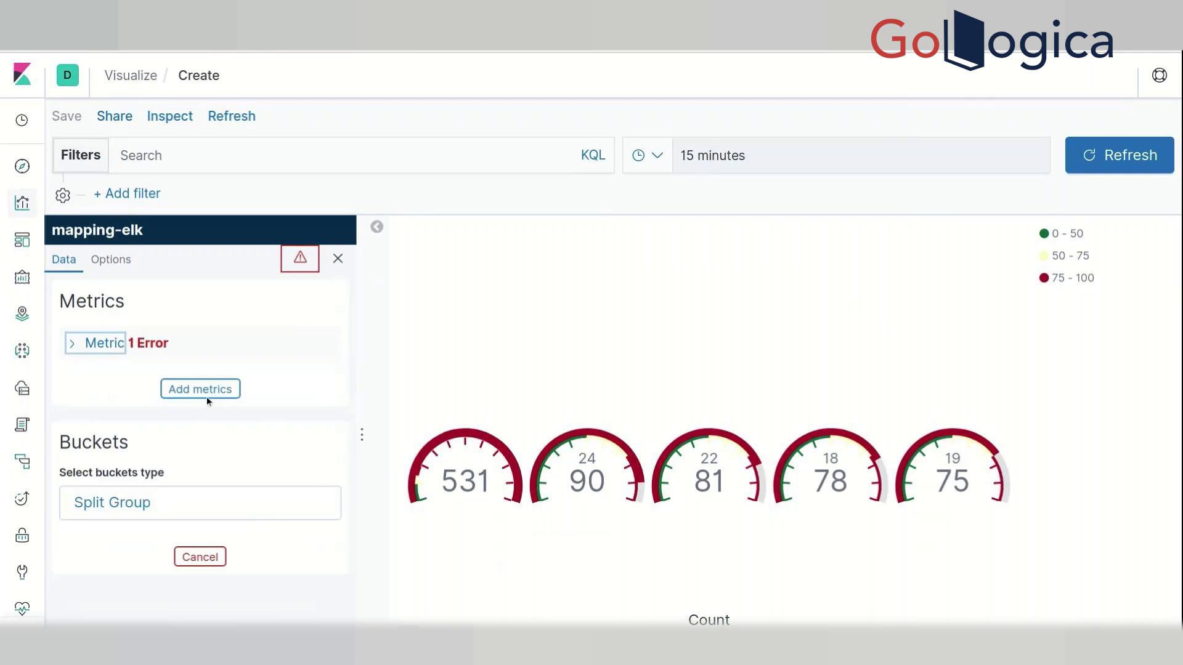
Step: Add a Count metric to the gauge, remove the metric with the error, and apply the change
{"action": "left_click", "coordinate": [223, 392]}
{"action": "left_click", "coordinate": [209, 416]}
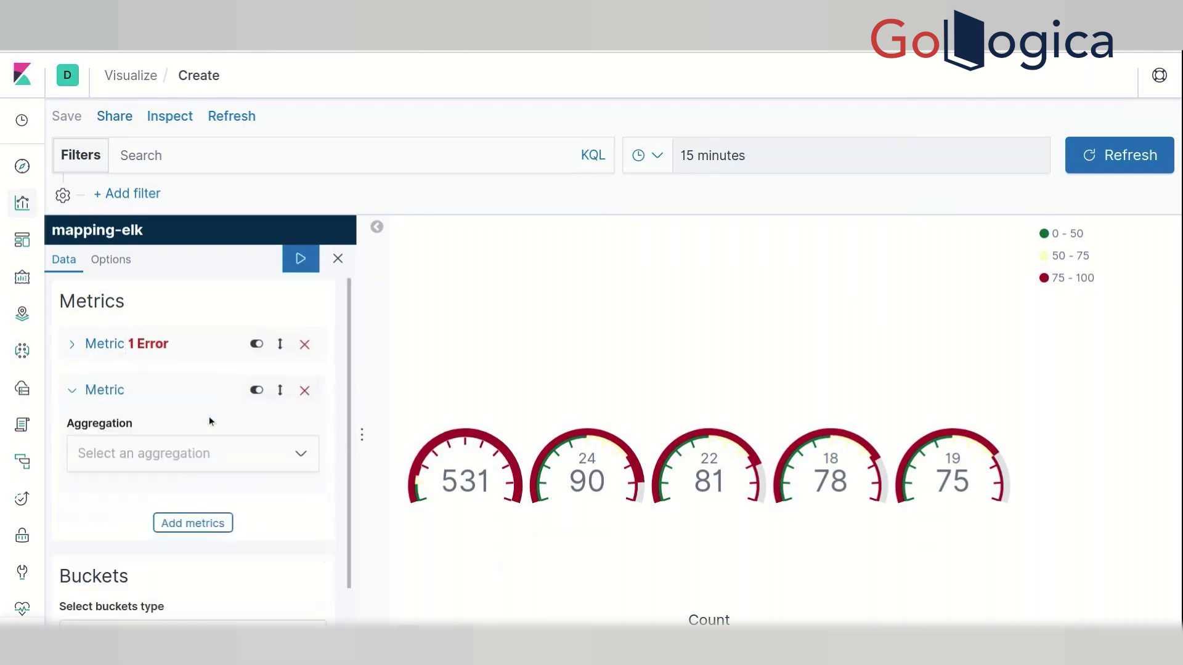
{"action": "left_click", "coordinate": [223, 450]}
{"action": "scroll", "coordinate": [224, 403], "scroll_direction": "down", "scroll_amount": 4}
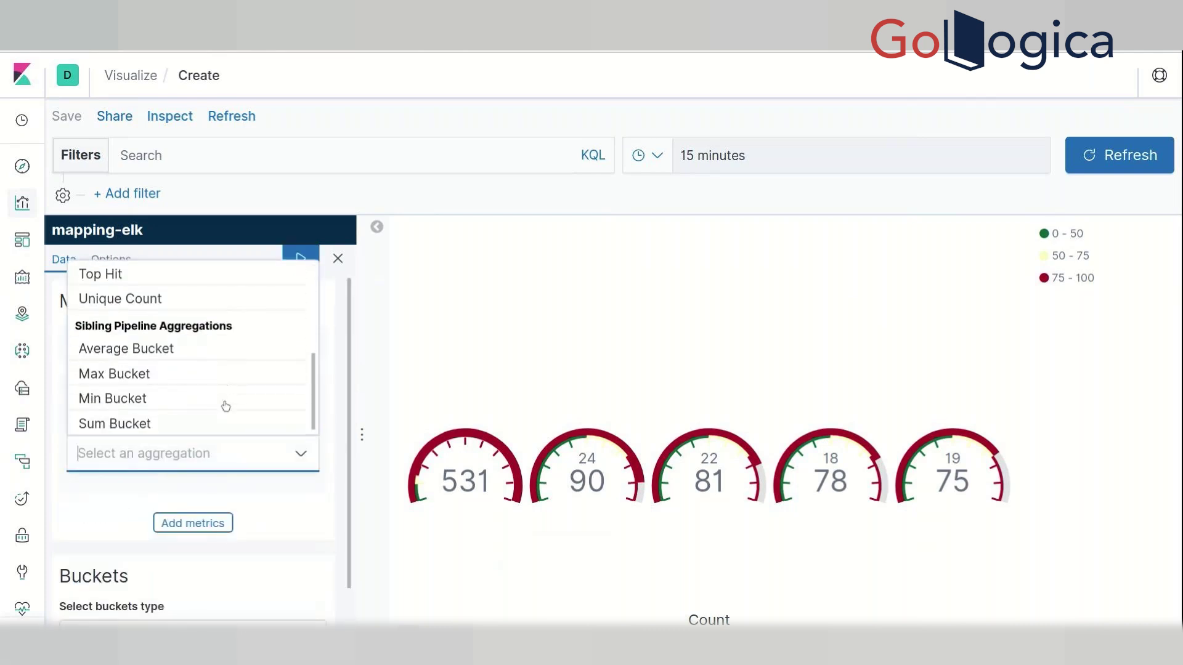
{"action": "scroll", "coordinate": [224, 400], "scroll_direction": "up", "scroll_amount": 5}
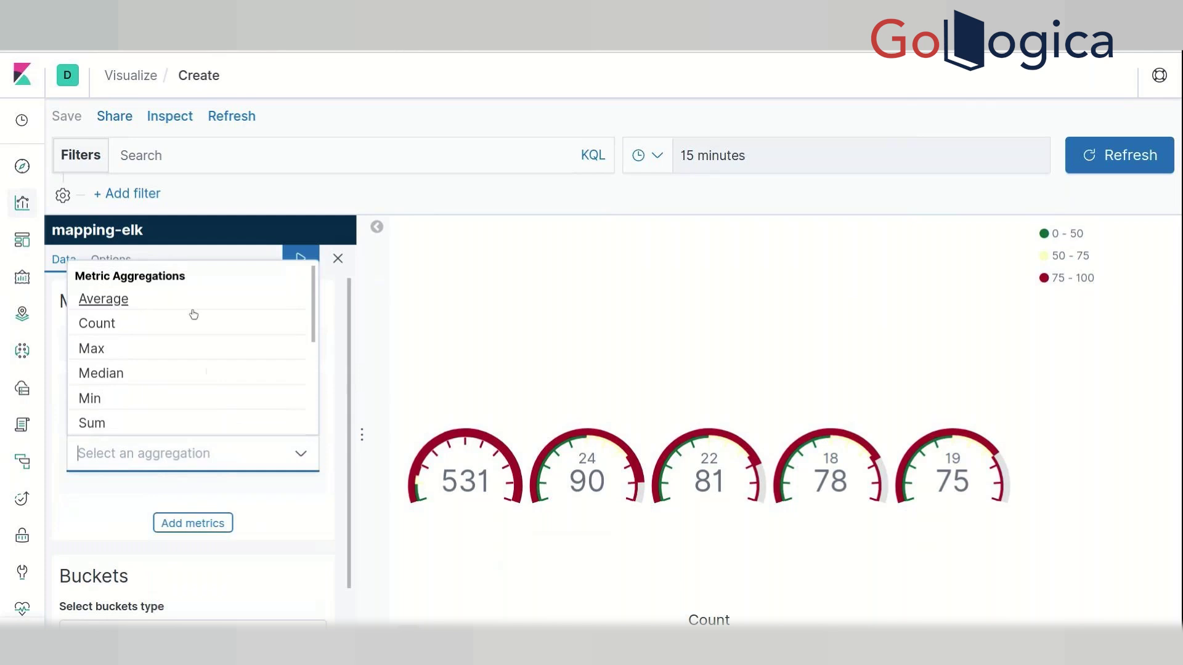
{"action": "left_click", "coordinate": [173, 329]}
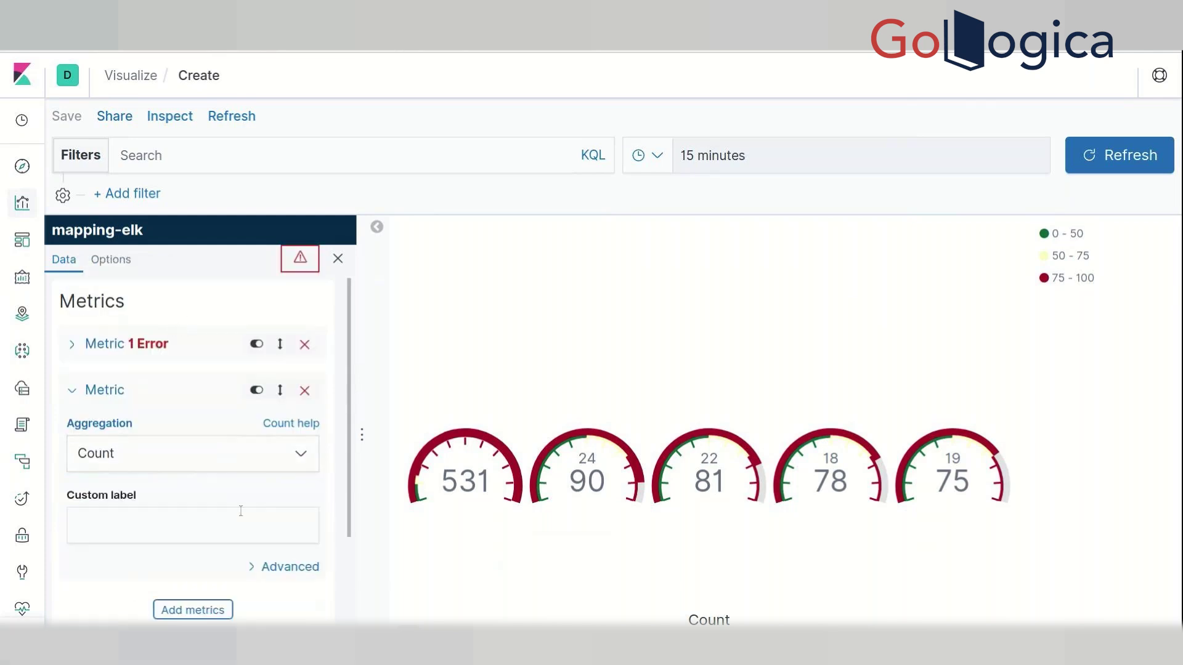
{"action": "left_click", "coordinate": [304, 344]}
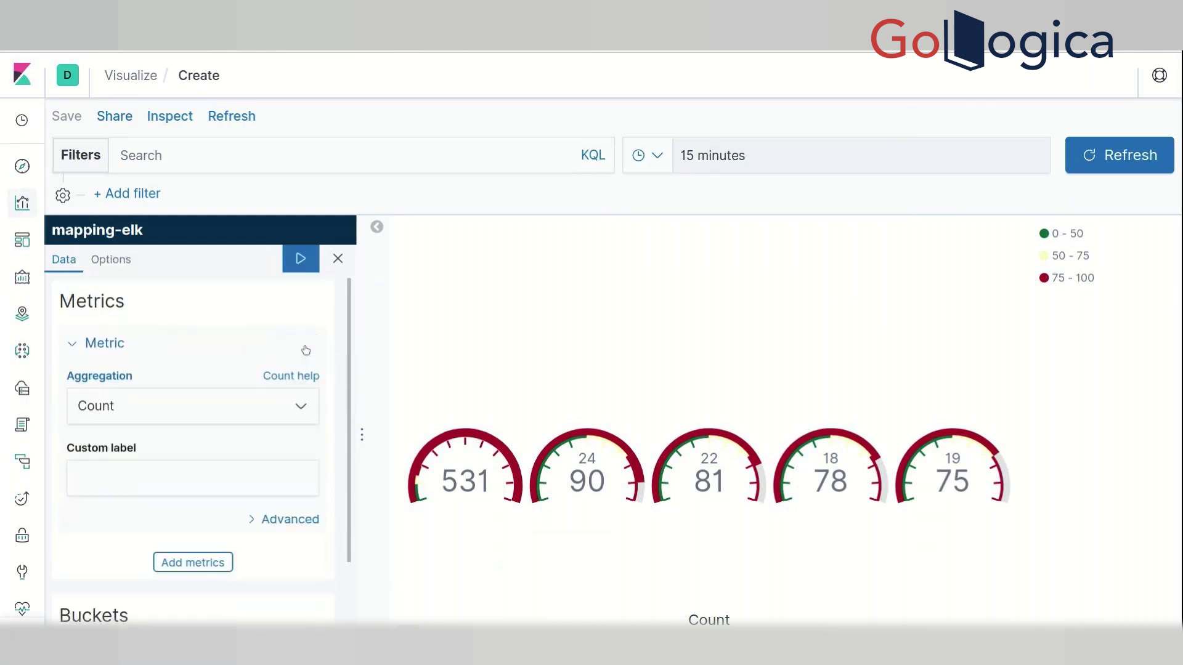
{"action": "left_click", "coordinate": [302, 259]}
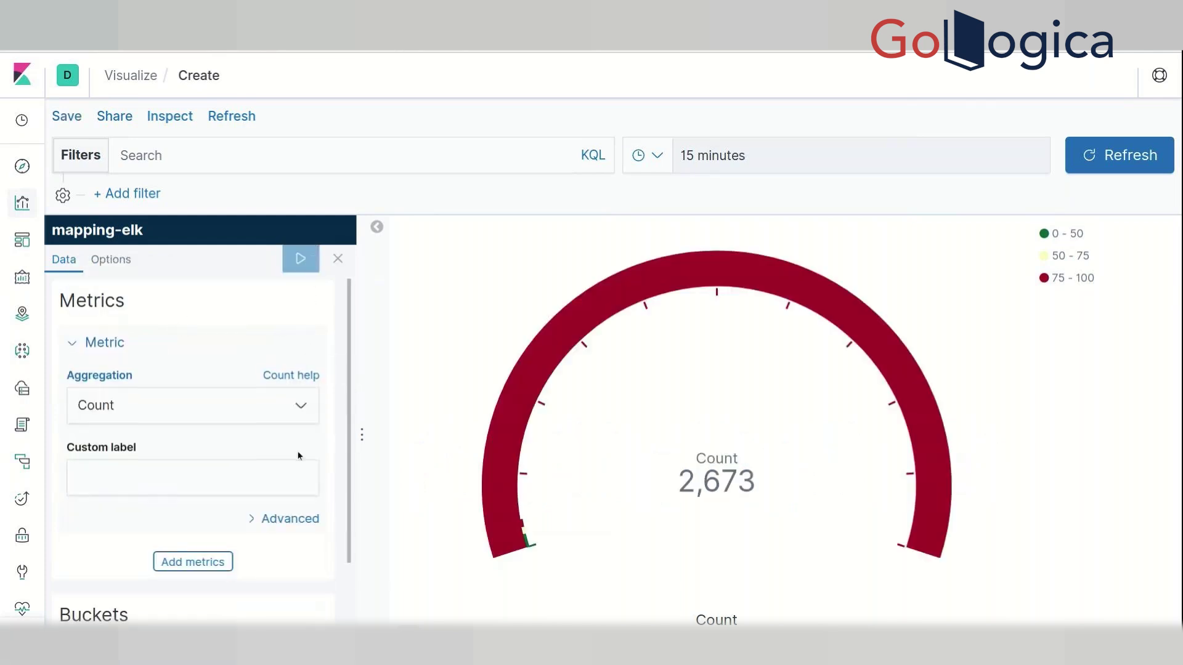
Step: Split the gauge into groups with a Terms aggregation on Fare.keyword and apply the change
{"action": "scroll", "coordinate": [297, 450], "scroll_direction": "down", "scroll_amount": 2}
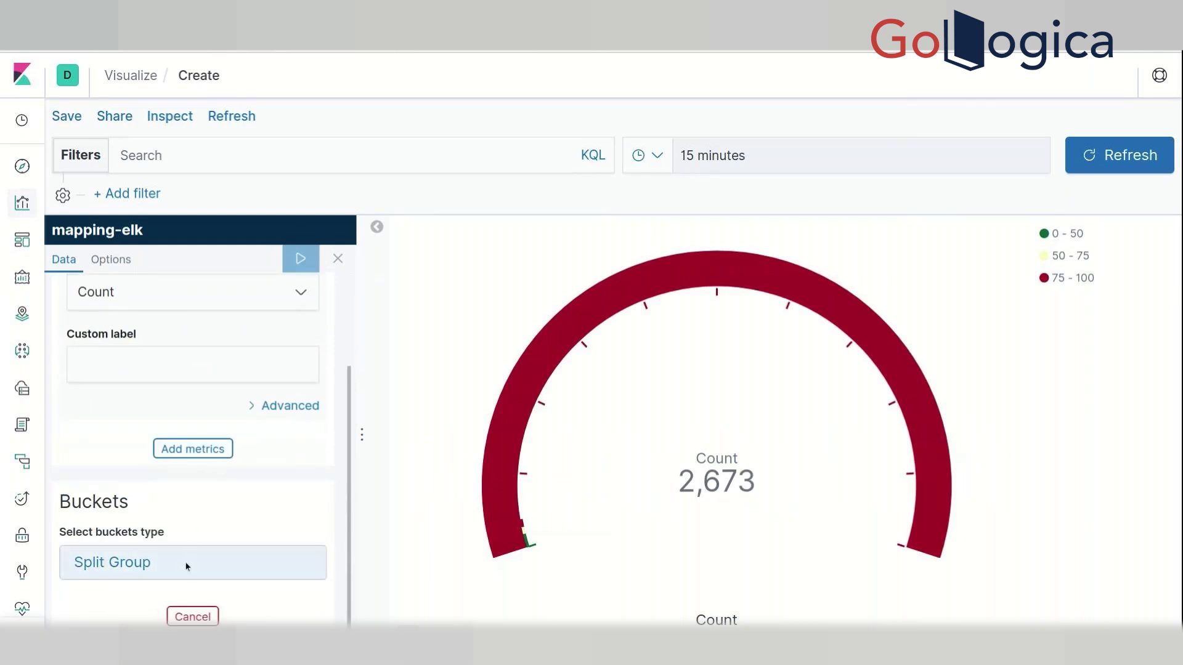
{"action": "scroll", "coordinate": [290, 493], "scroll_direction": "up", "scroll_amount": 3}
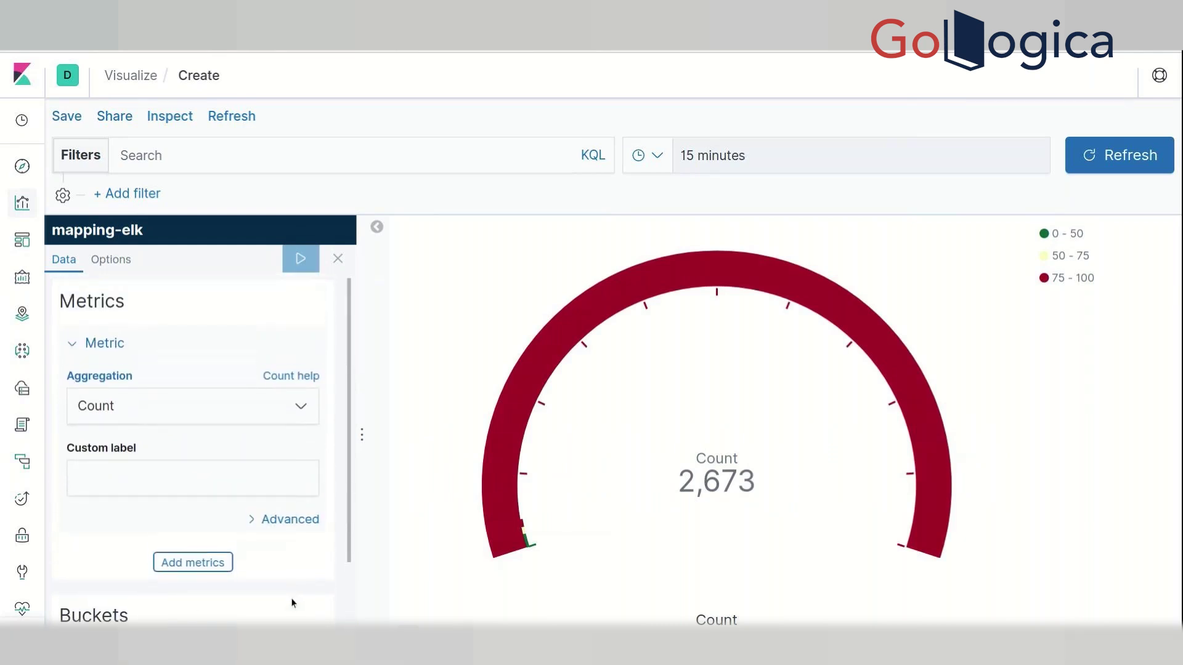
{"action": "scroll", "coordinate": [291, 603], "scroll_direction": "down", "scroll_amount": 3}
{"action": "left_click", "coordinate": [253, 564]}
{"action": "scroll", "coordinate": [257, 557], "scroll_direction": "down", "scroll_amount": 1}
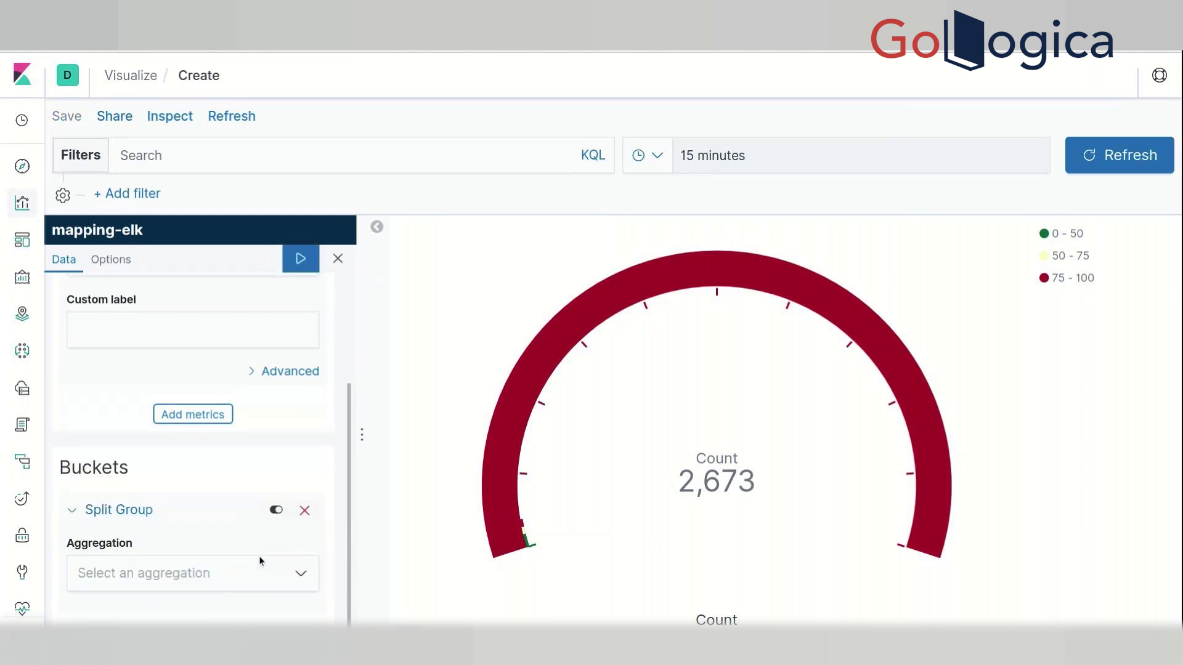
{"action": "left_click", "coordinate": [262, 560]}
{"action": "scroll", "coordinate": [267, 524], "scroll_direction": "down", "scroll_amount": 1}
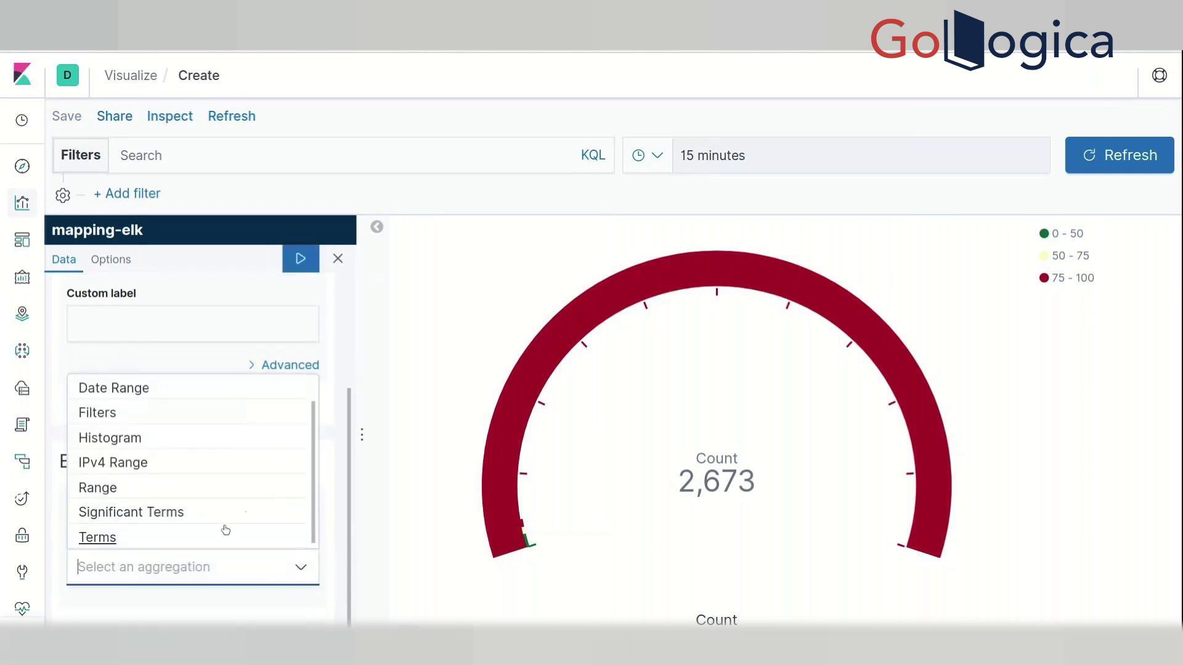
{"action": "left_click", "coordinate": [225, 530]}
{"action": "scroll", "coordinate": [224, 523], "scroll_direction": "down", "scroll_amount": 3}
{"action": "left_click", "coordinate": [264, 476]}
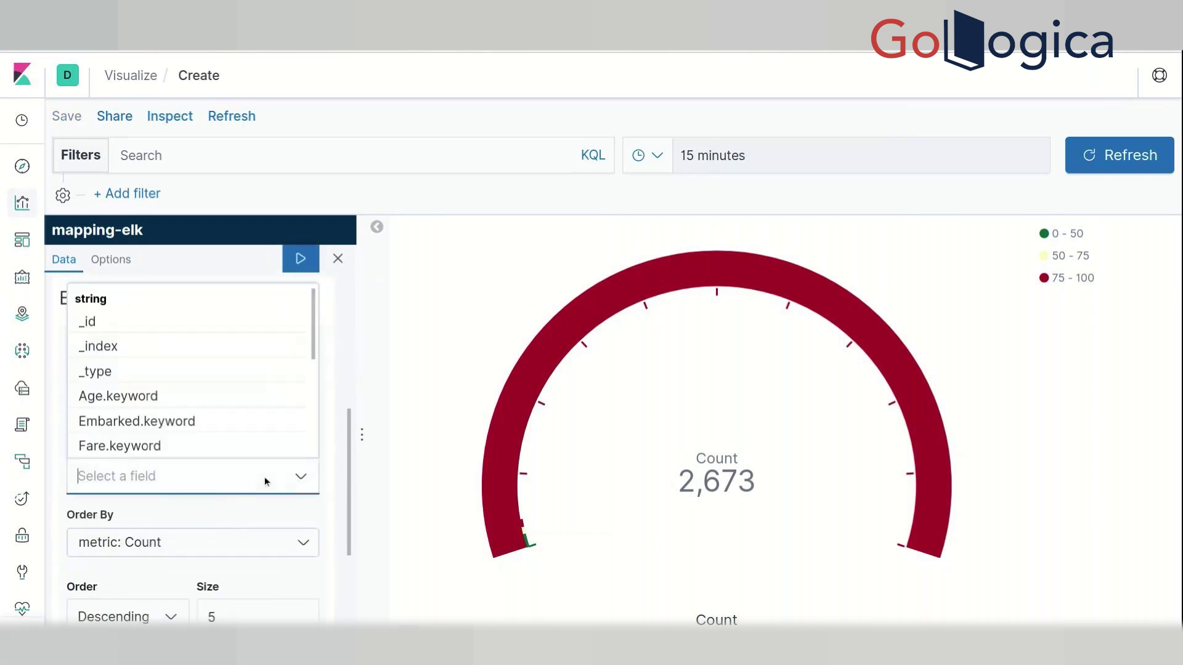
{"action": "scroll", "coordinate": [250, 401], "scroll_direction": "down", "scroll_amount": 2}
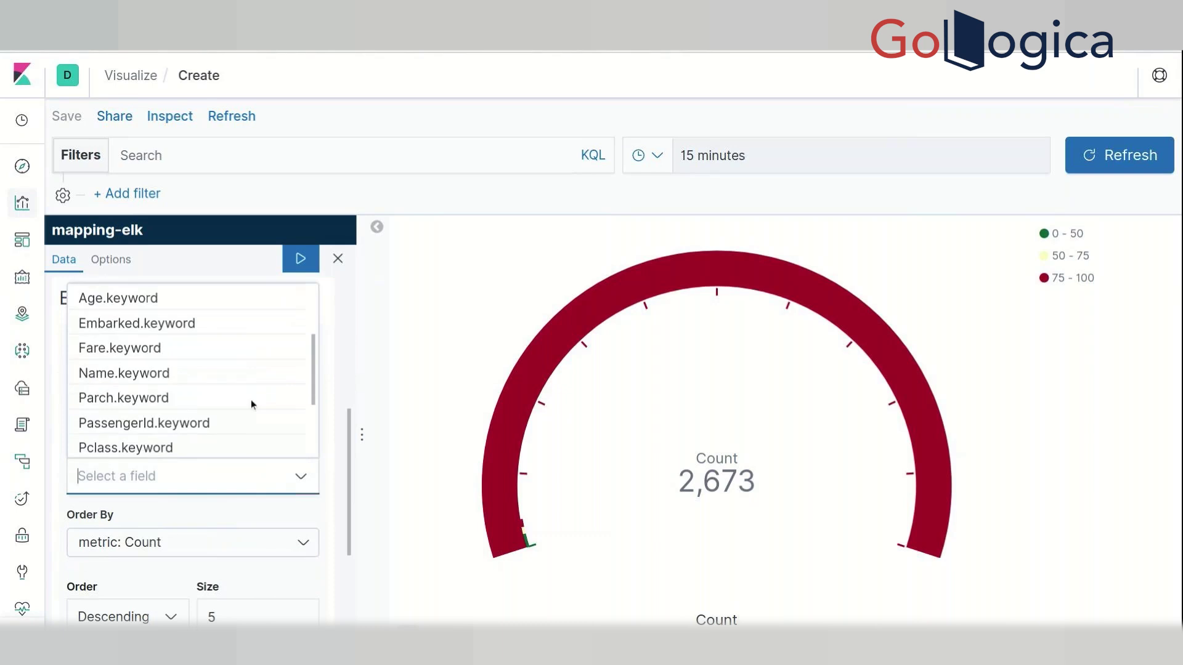
{"action": "left_click", "coordinate": [206, 361]}
{"action": "left_click", "coordinate": [302, 260]}
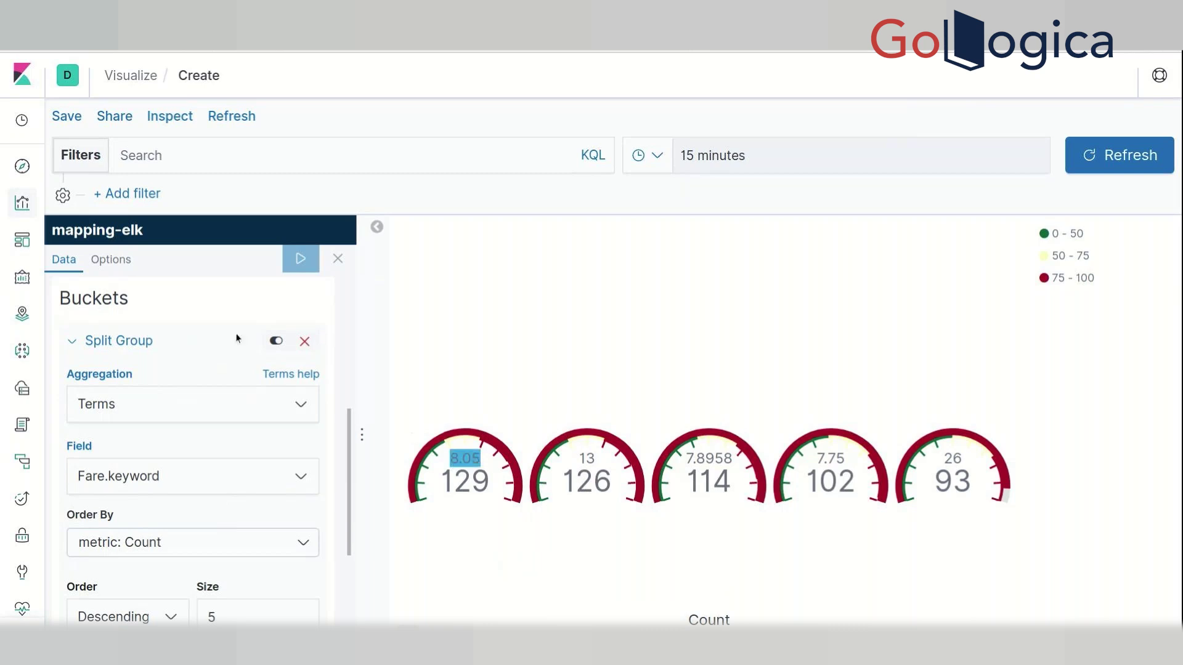
Step: Start a new Vertical Bar visualization using mapping-elk as its source
{"action": "left_click", "coordinate": [23, 203]}
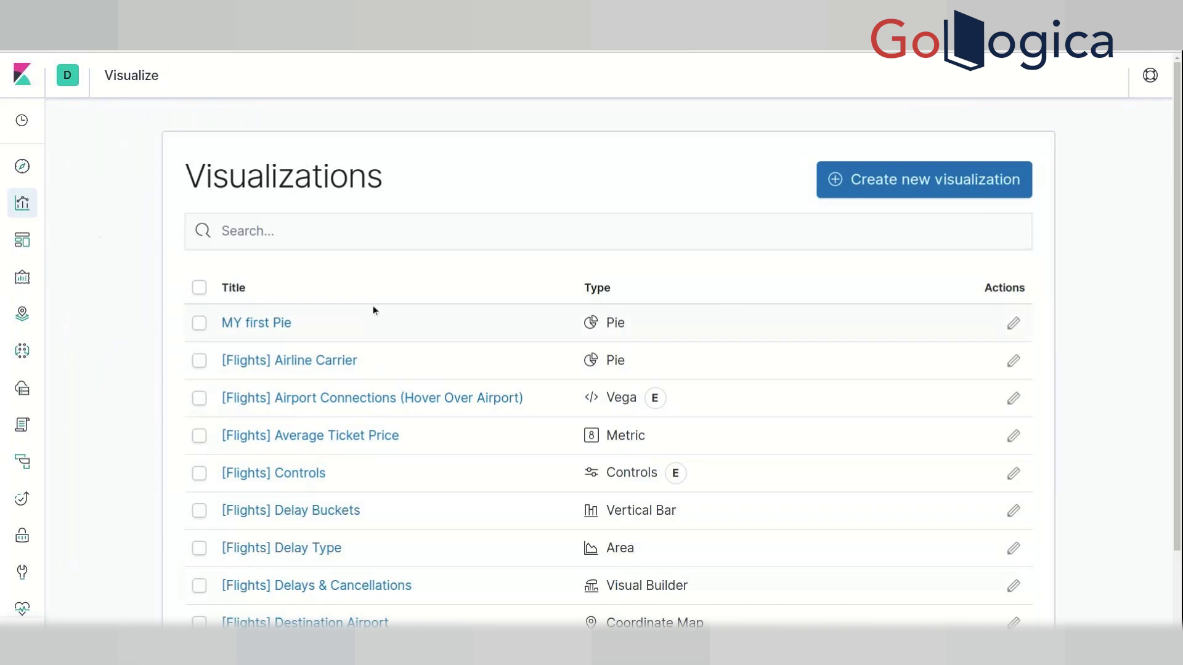
{"action": "left_click", "coordinate": [927, 190]}
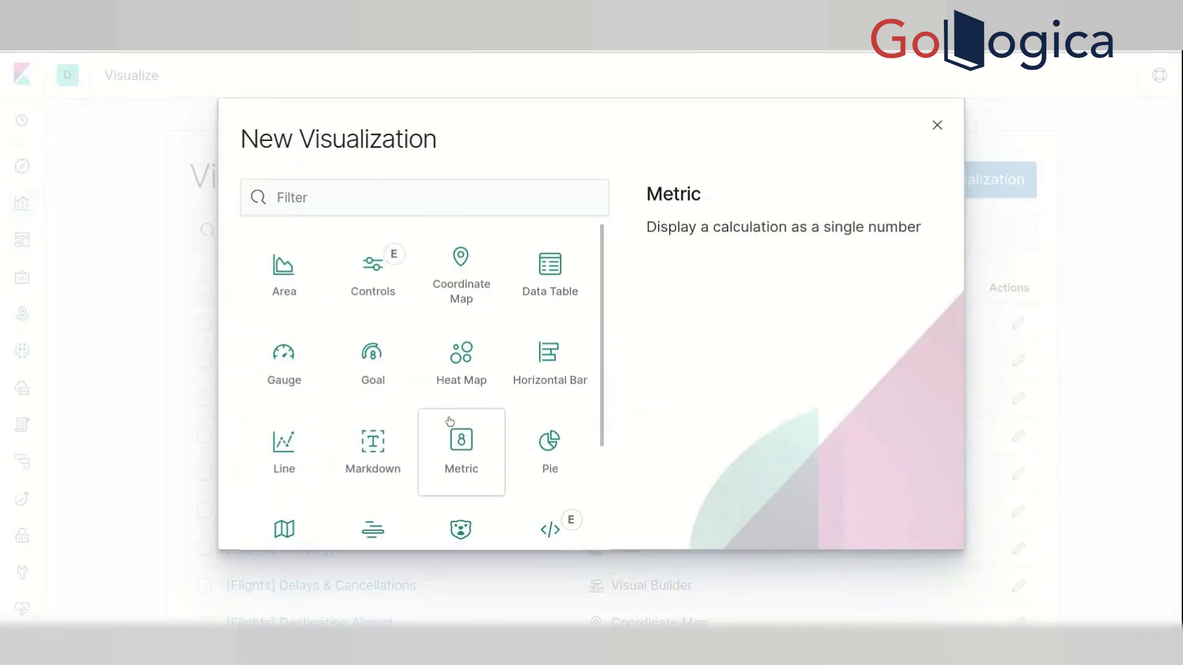
{"action": "scroll", "coordinate": [478, 339], "scroll_direction": "down", "scroll_amount": 2}
{"action": "scroll", "coordinate": [478, 339], "scroll_direction": "down", "scroll_amount": 1}
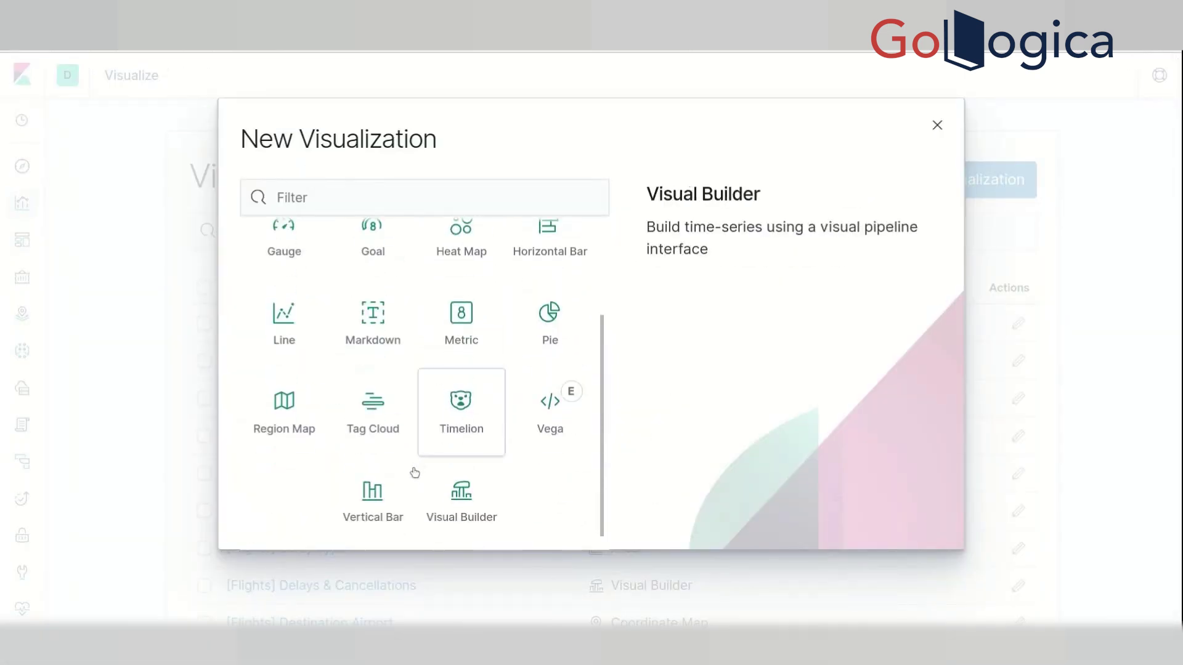
{"action": "left_click", "coordinate": [383, 502]}
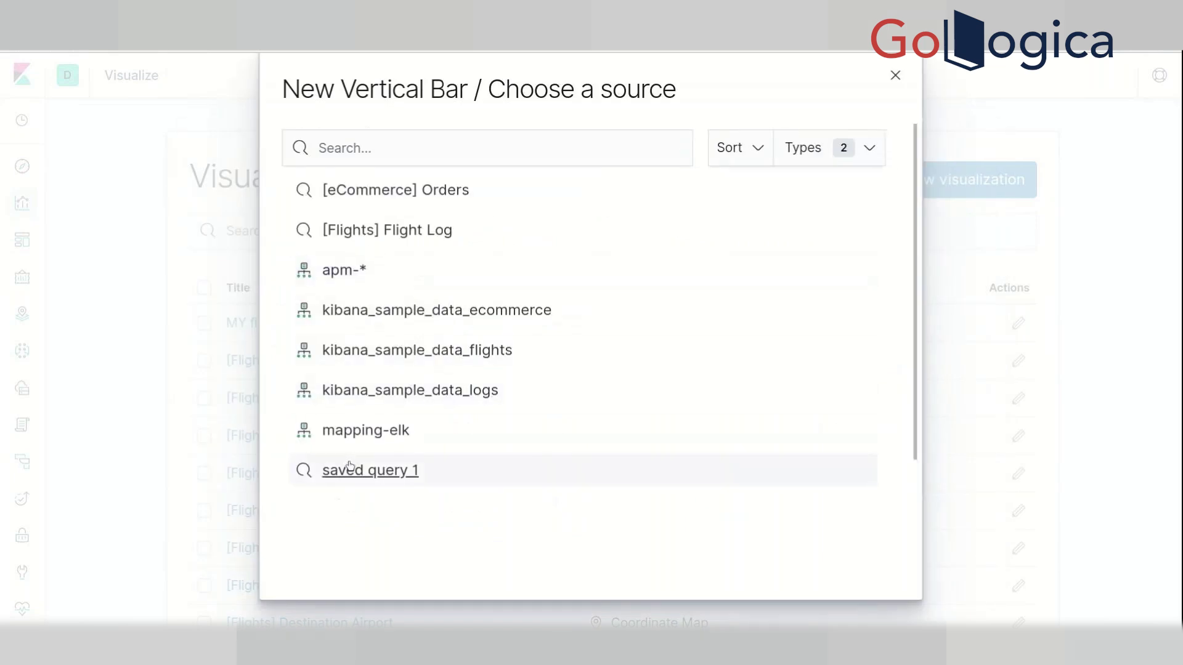
{"action": "left_click", "coordinate": [361, 439]}
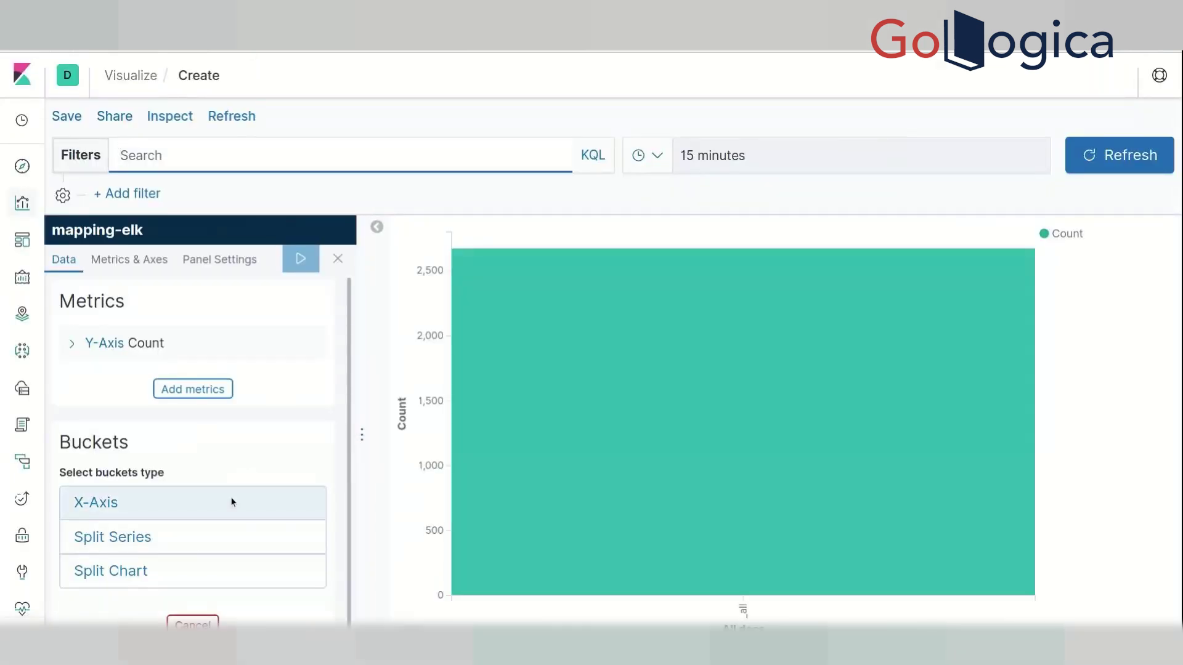
Step: Add an X-Axis bucket with a Terms aggregation on Sex.keyword and apply it to the bar chart
{"action": "left_click", "coordinate": [232, 502]}
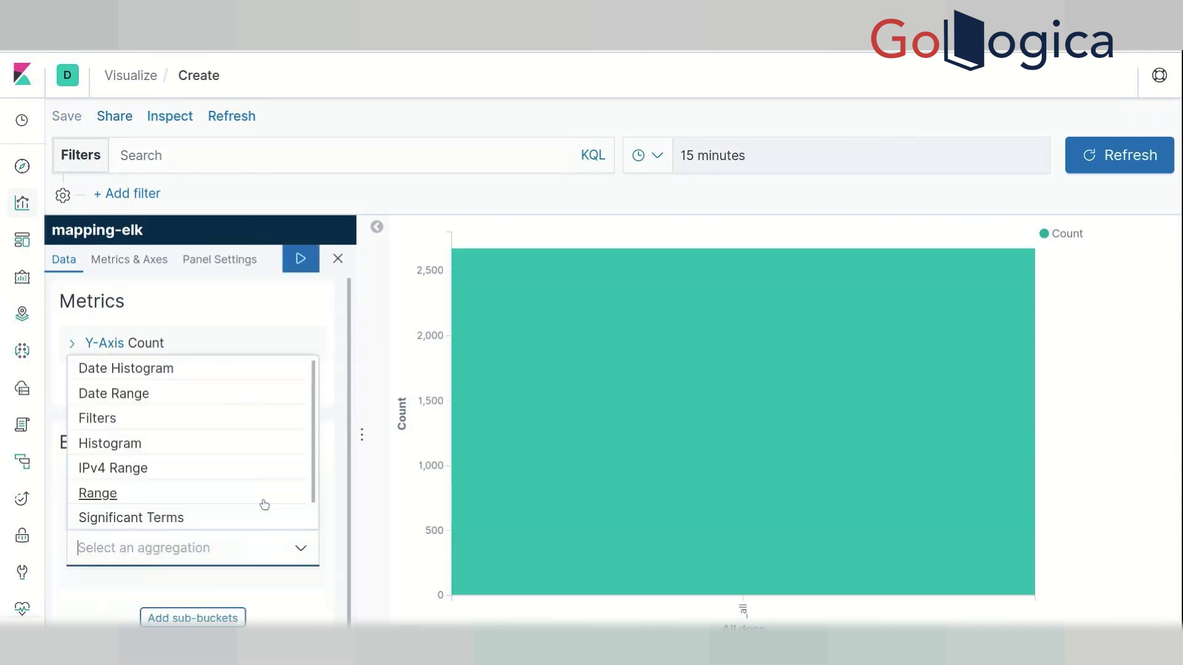
{"action": "scroll", "coordinate": [264, 505], "scroll_direction": "down", "scroll_amount": 1}
{"action": "left_click", "coordinate": [244, 516]}
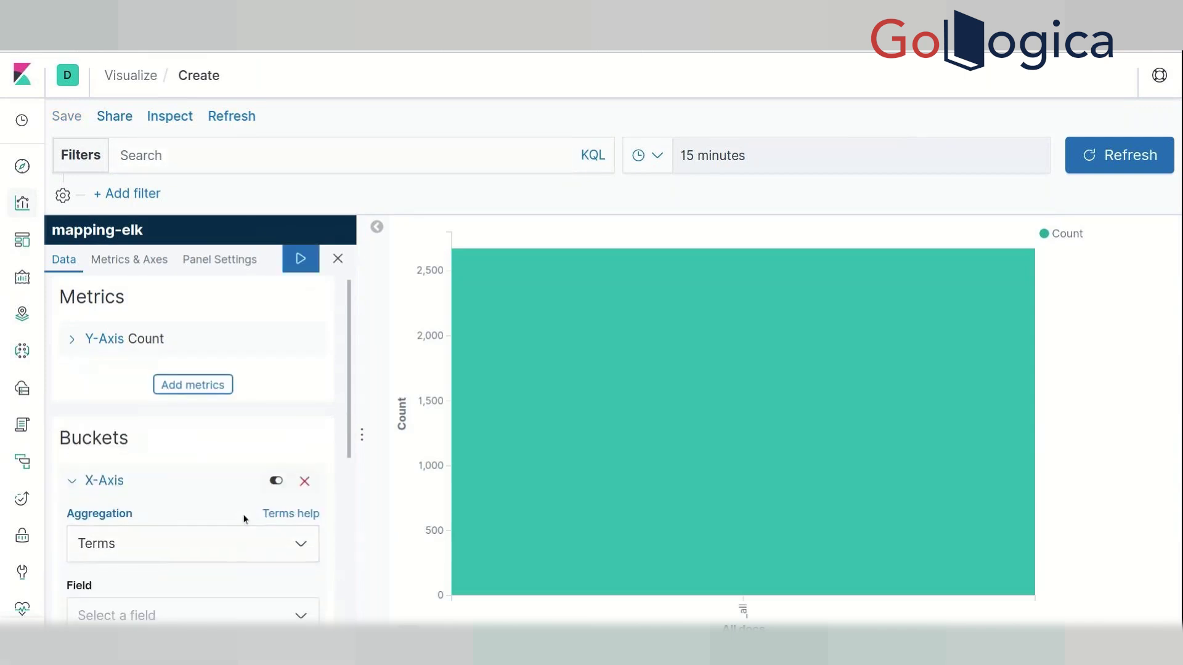
{"action": "scroll", "coordinate": [245, 519], "scroll_direction": "down", "scroll_amount": 2}
{"action": "left_click", "coordinate": [283, 491]}
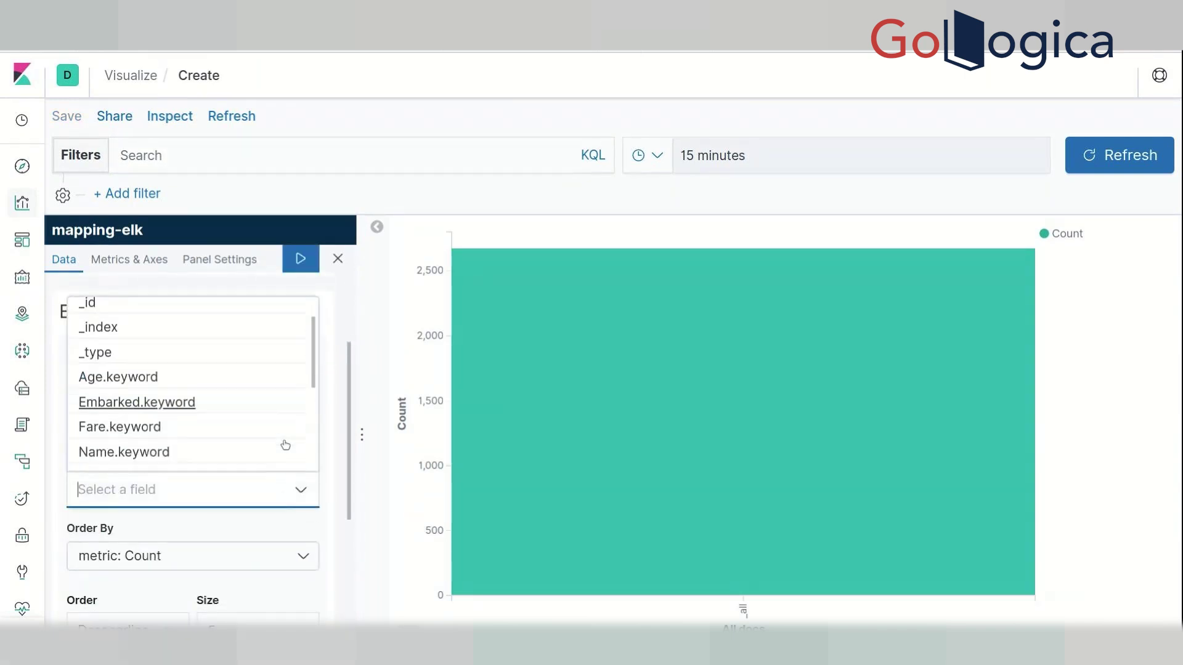
{"action": "scroll", "coordinate": [285, 445], "scroll_direction": "down", "scroll_amount": 1}
{"action": "scroll", "coordinate": [284, 444], "scroll_direction": "down", "scroll_amount": 1}
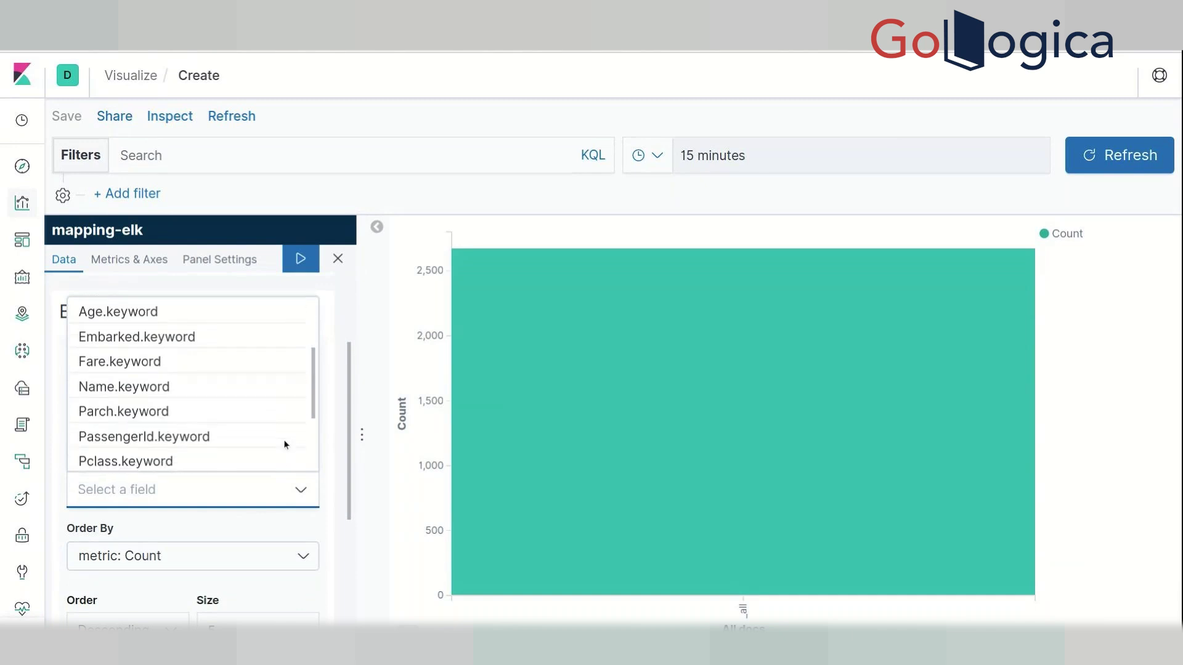
{"action": "scroll", "coordinate": [283, 439], "scroll_direction": "down", "scroll_amount": 1}
{"action": "left_click", "coordinate": [270, 419]}
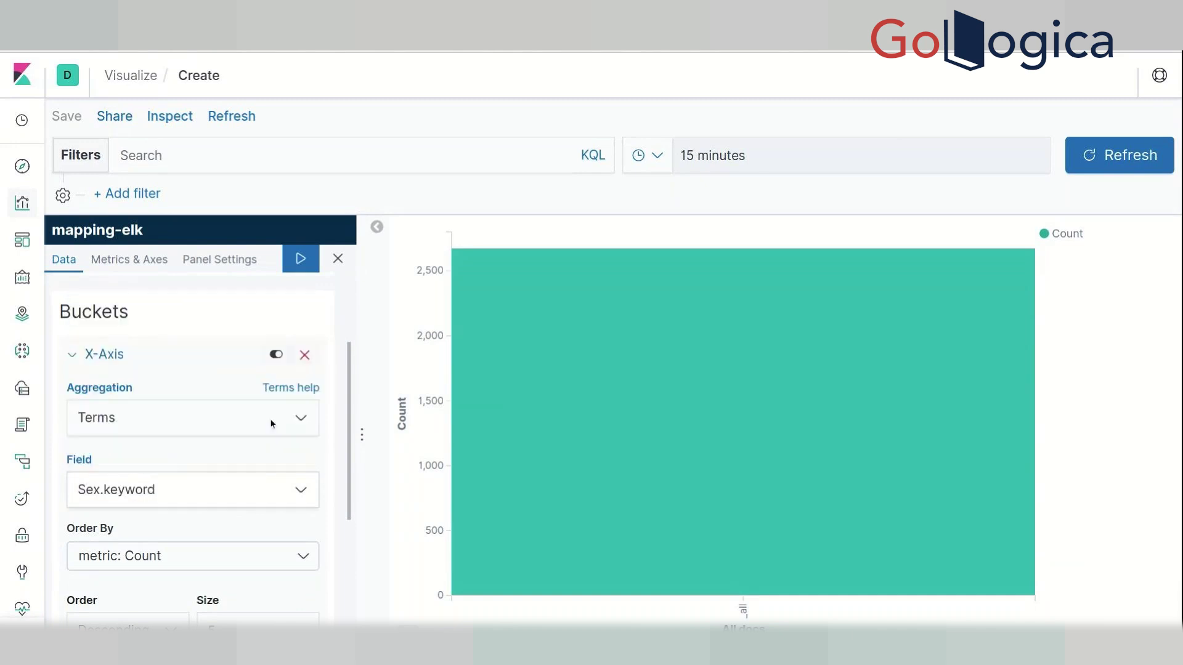
{"action": "left_click", "coordinate": [301, 271]}
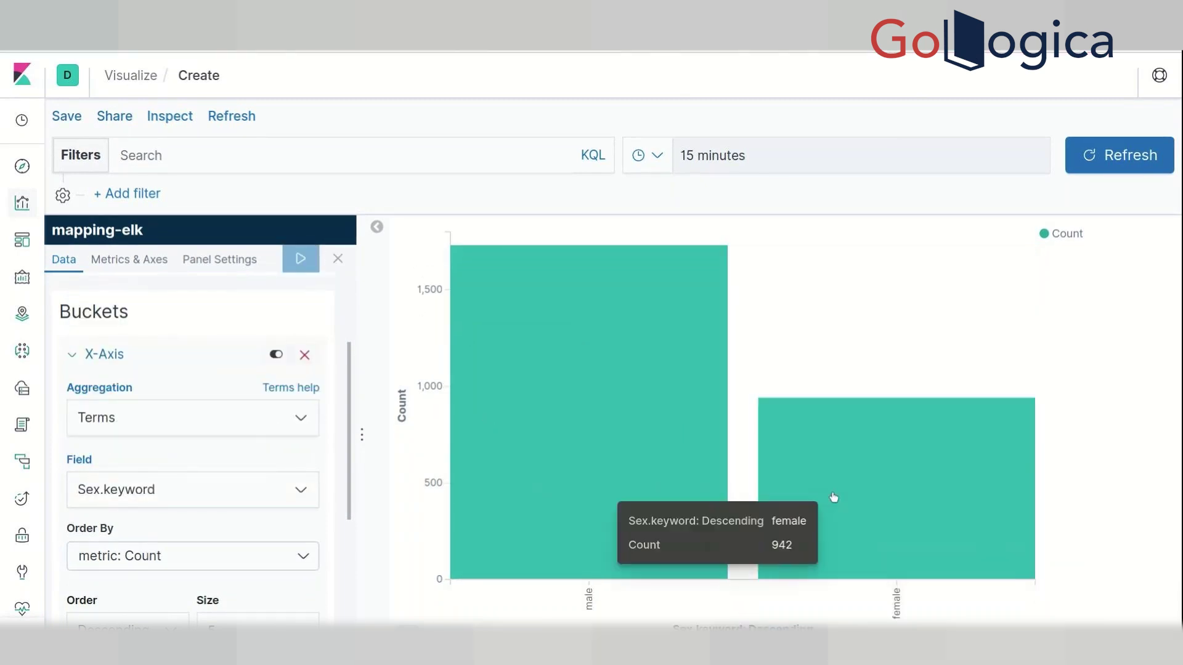